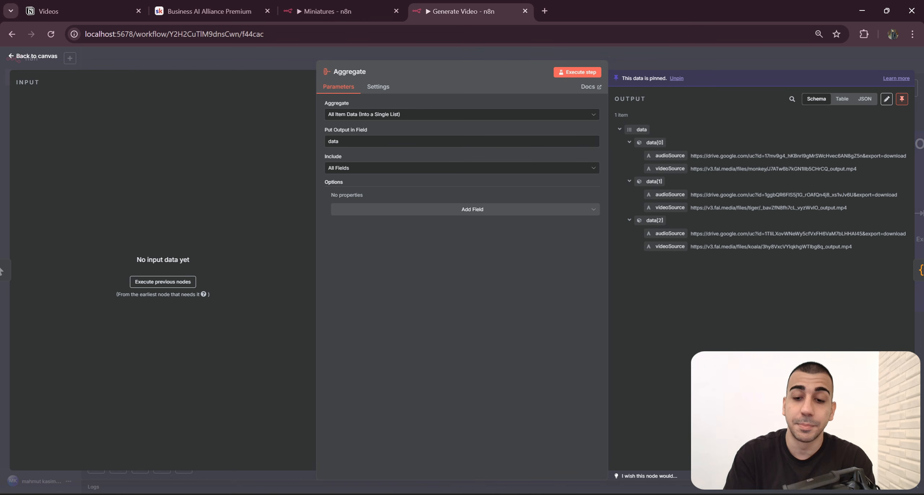
- Close the Aggregate node's details and execute the Generate Video workflow from its manual trigger
click(707, 66)
scroll(621, 352, down, 5)
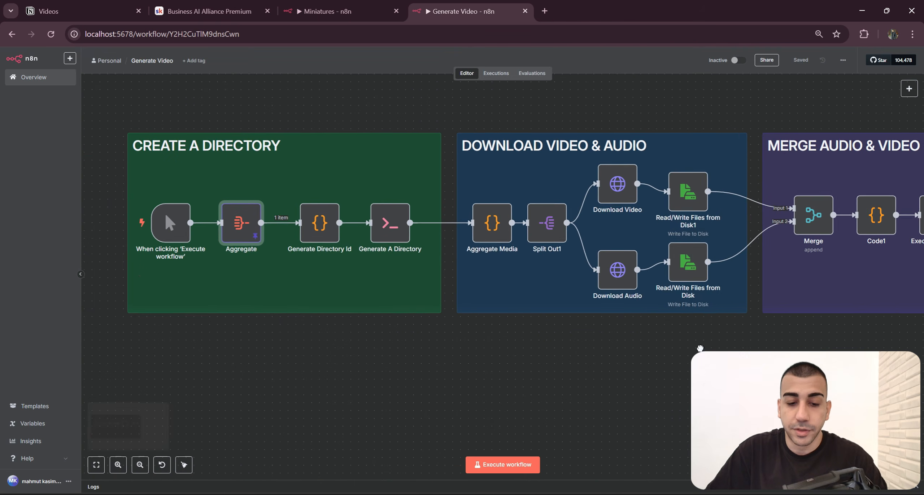
drag(622, 352, 536, 334)
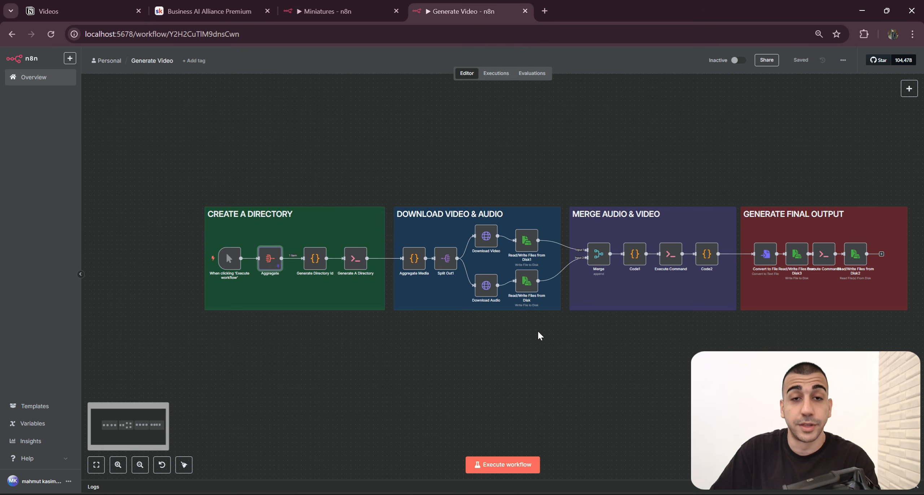
click(287, 332)
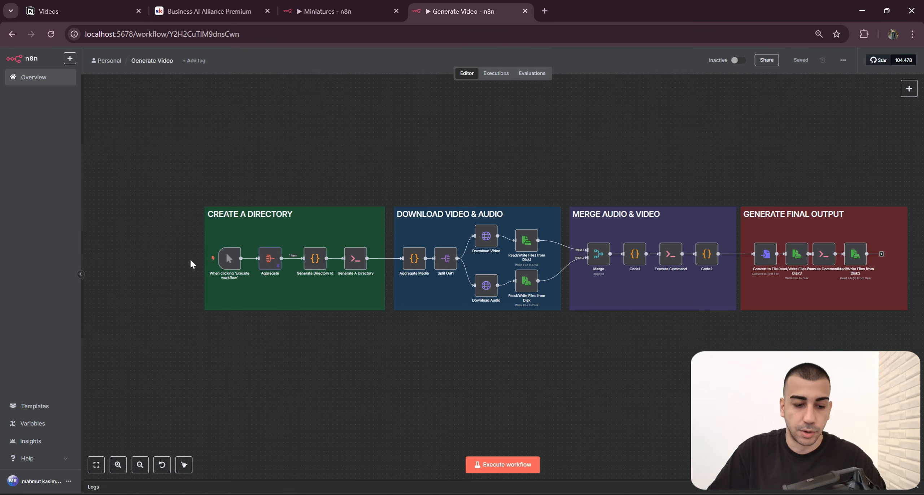
scroll(190, 261, up, 1)
click(195, 259)
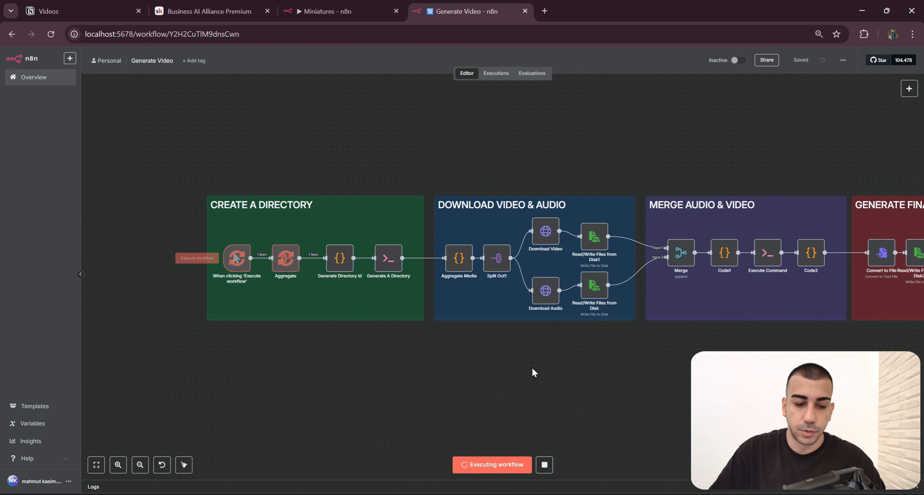
- Follow the run through to the Generate Final Output section and open the Read/Write Files from Disk2 node to view the final video
scroll(532, 369, down, 1)
drag(533, 369, 412, 353)
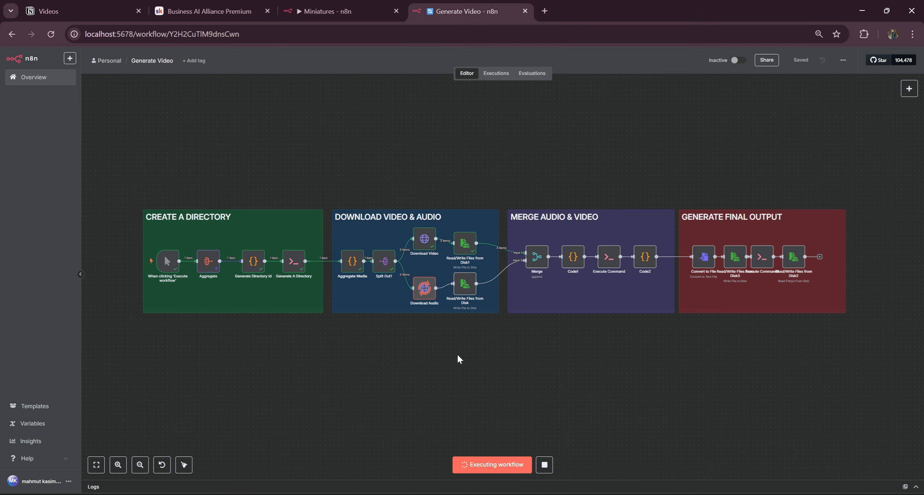
scroll(625, 363, right, 4)
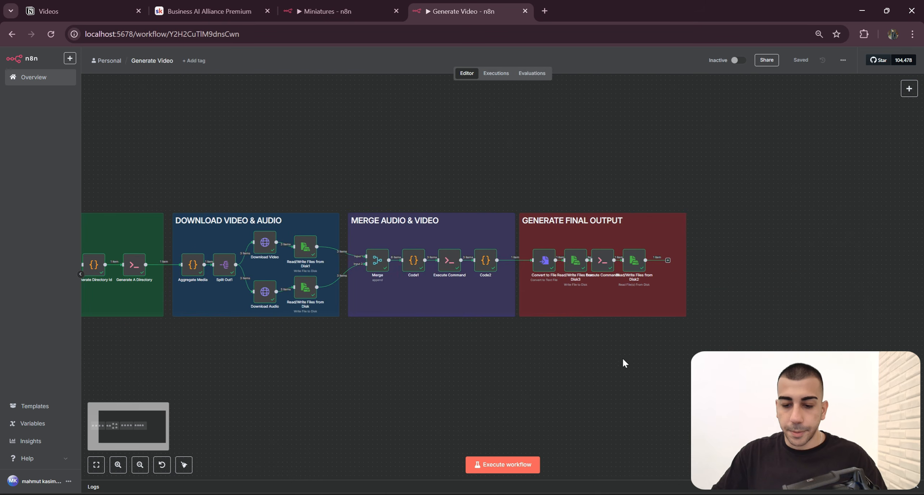
scroll(624, 363, up, 2)
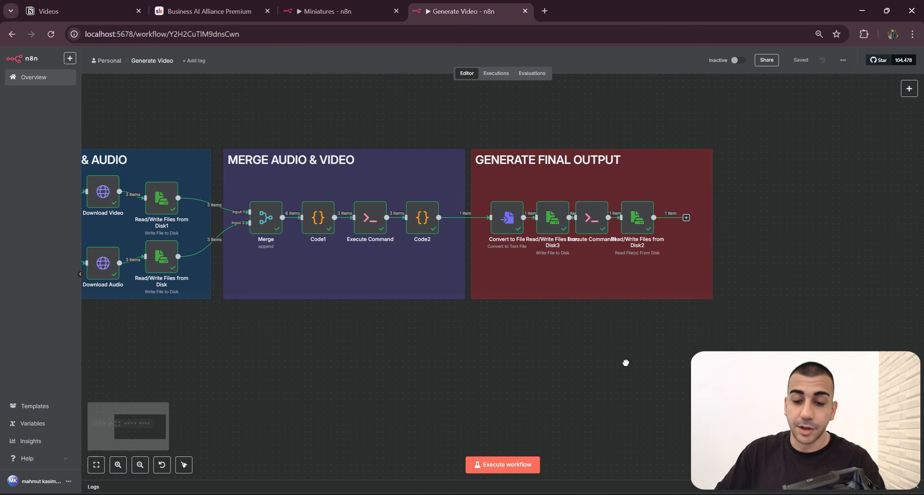
scroll(636, 347, up, 2)
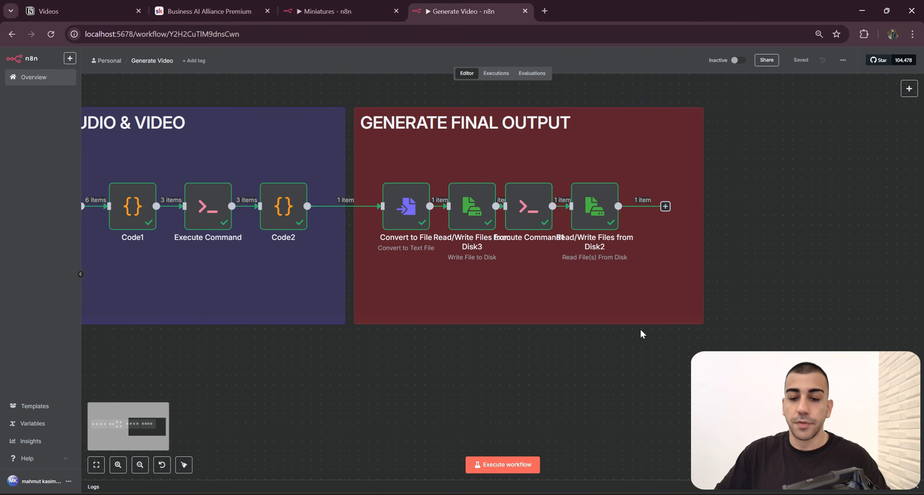
double_click(595, 213)
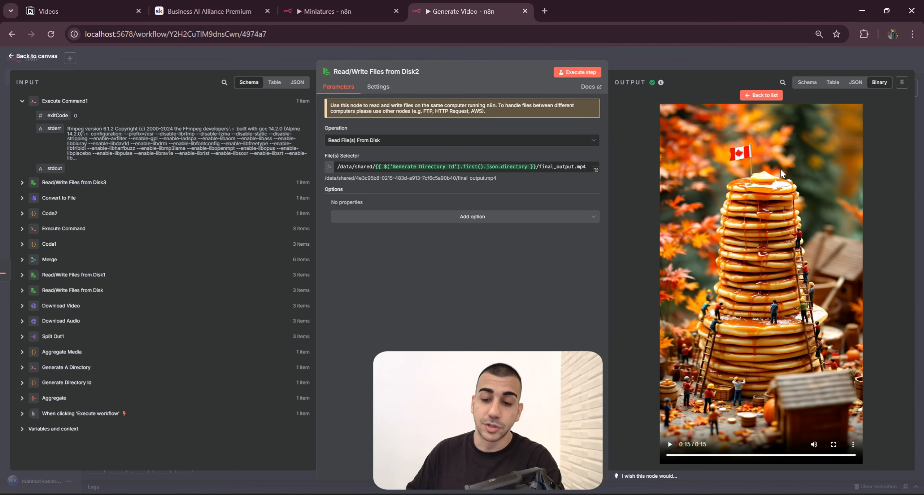
- Switch to the Miniatures workflow and examine its stages, especially the Create Video - Combine Audio & Resources nodes
click(340, 11)
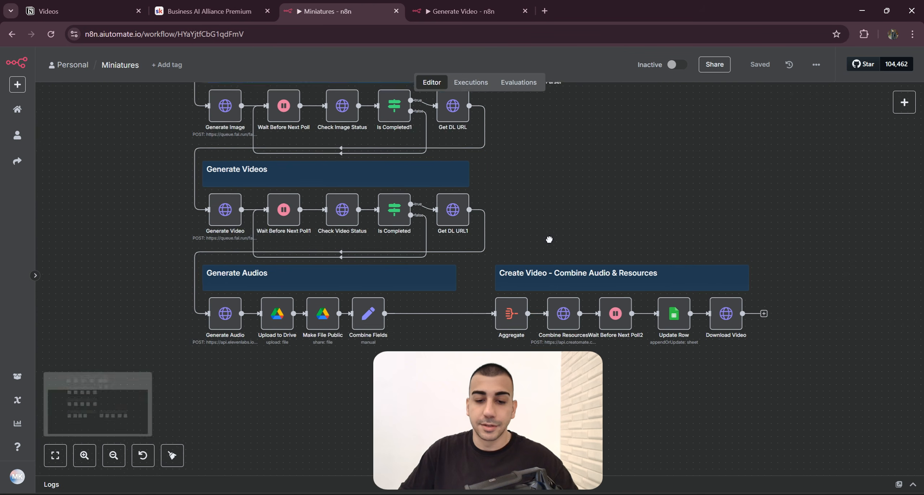
scroll(547, 260, down, 2)
drag(550, 240, 570, 287)
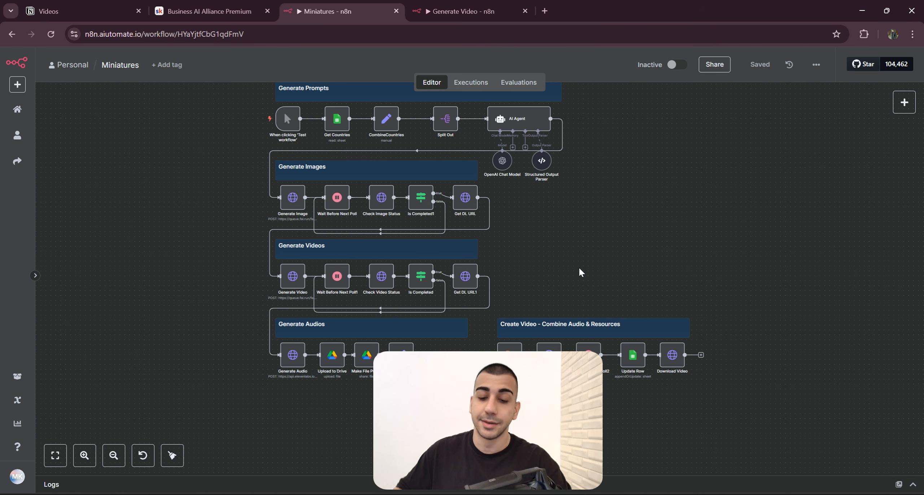
scroll(586, 342, up, 3)
drag(586, 342, 610, 240)
scroll(606, 236, up, 2)
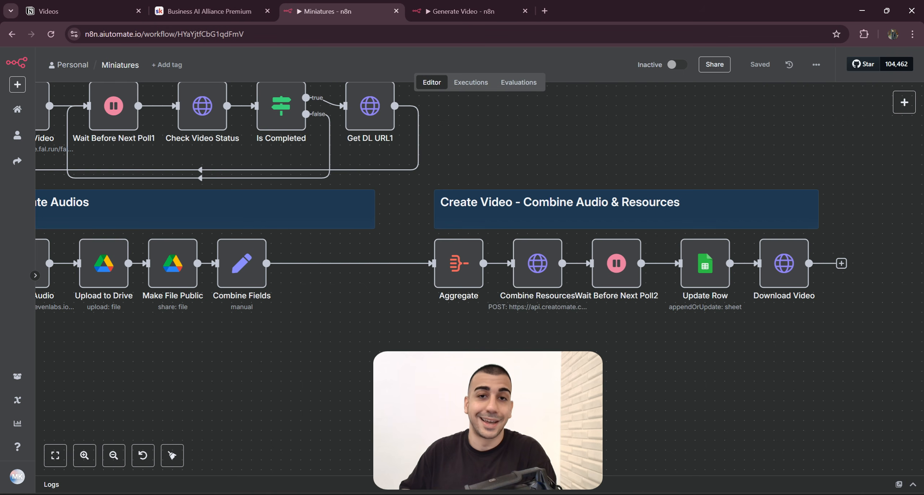
scroll(598, 340, down, 1)
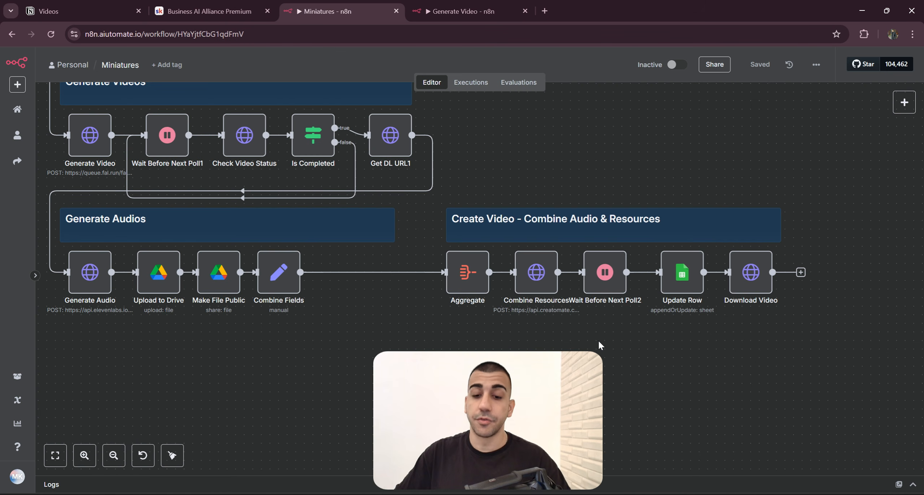
scroll(686, 373, down, 2)
drag(698, 373, 691, 392)
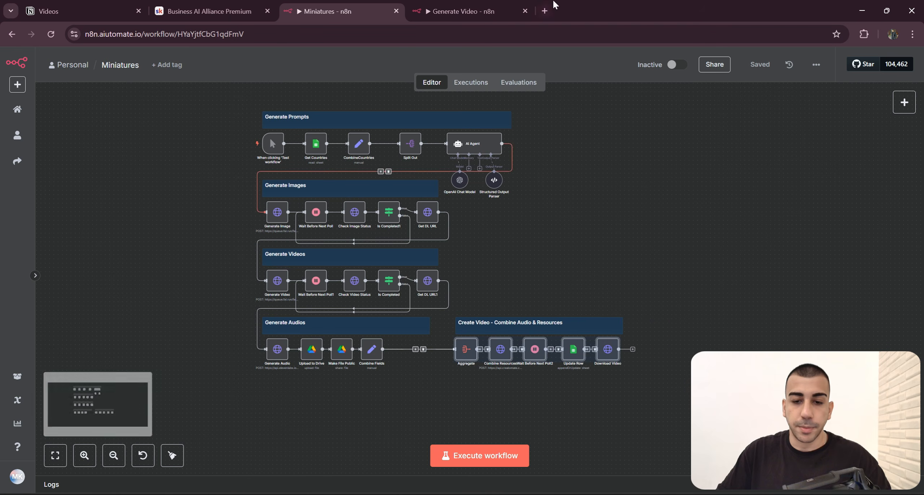
- Go to the Creatomate website in a new browser tab and open its pricing page
click(545, 11)
text(creat)
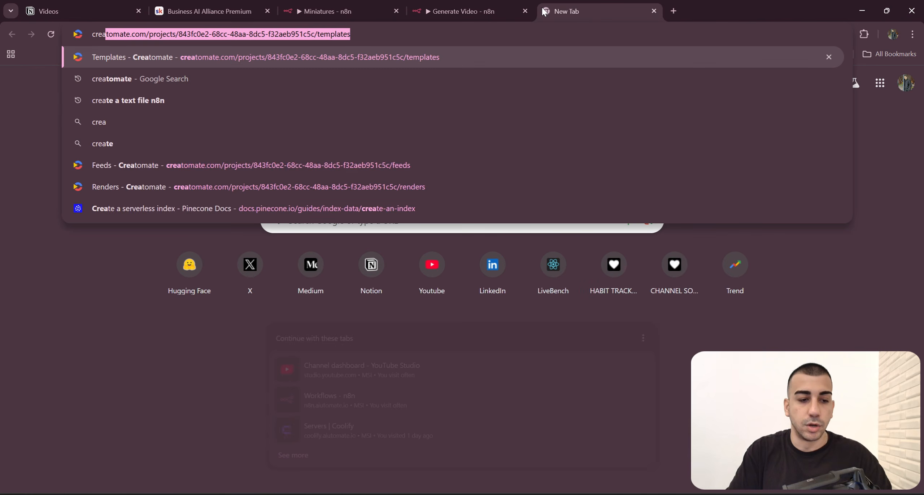
key(Right)
key(BackSpace)
key(BackSpace)
key(BackSpace)
key(BackSpace)
key(BackSpace)
key(BackSpace)
key(BackSpace)
key(BackSpace)
key(BackSpace)
key(BackSpace)
key(BackSpace)
key(BackSpace)
key(BackSpace)
key(BackSpace)
key(BackSpace)
key(BackSpace)
key(BackSpace)
key(BackSpace)
key(BackSpace)
key(BackSpace)
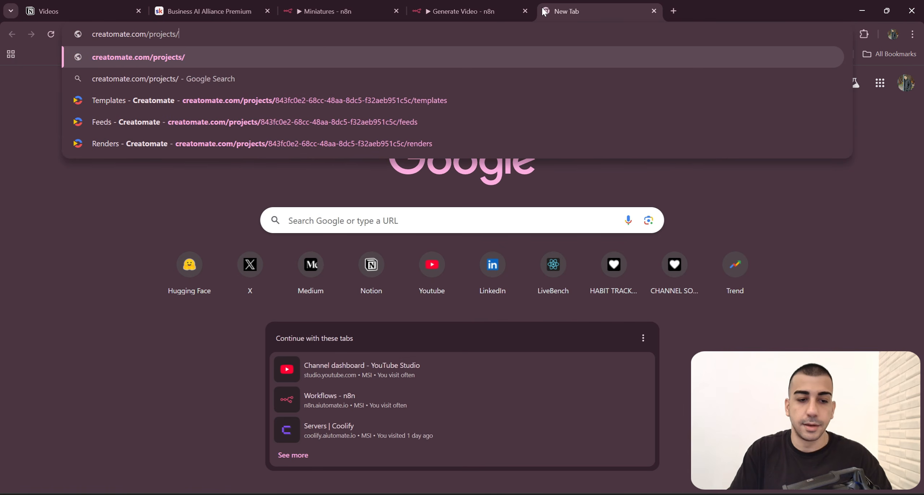
key(Return)
click(592, 66)
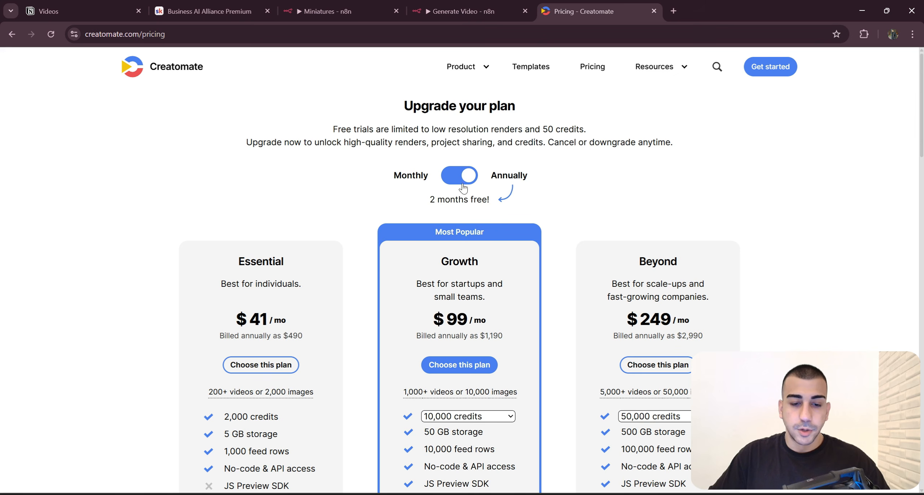
- Switch the Creatomate pricing to monthly billing and compare the Essential, Growth and Beyond plans
click(464, 180)
scroll(347, 293, down, 2)
scroll(346, 293, down, 1)
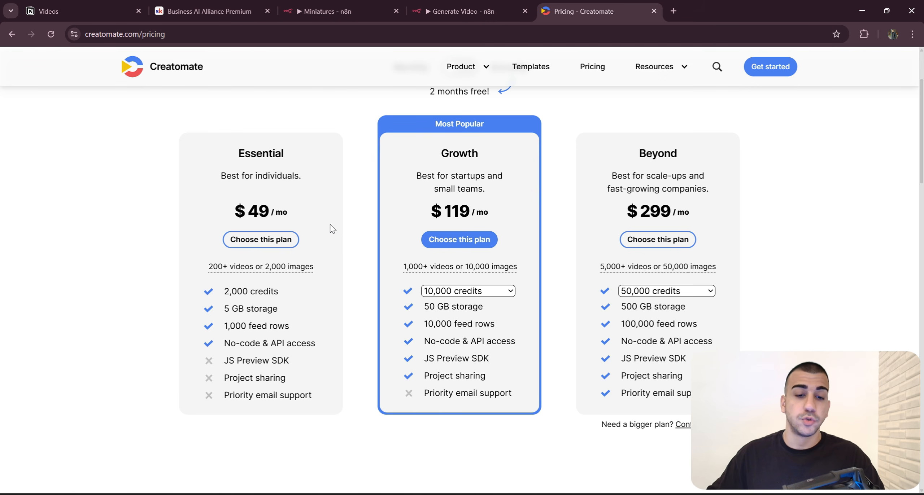
- Search the web for json2video in a new browser tab and open the JSON2Video site's pricing page
click(676, 4)
text(json2video)
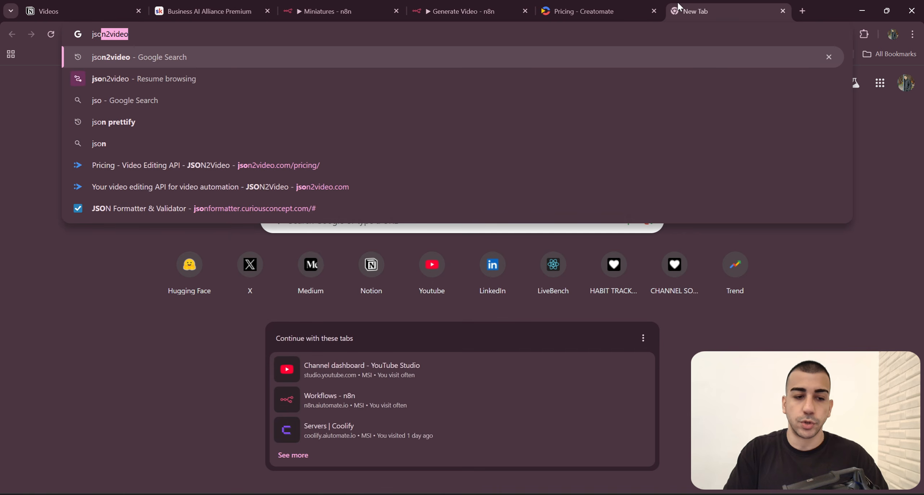
key(Return)
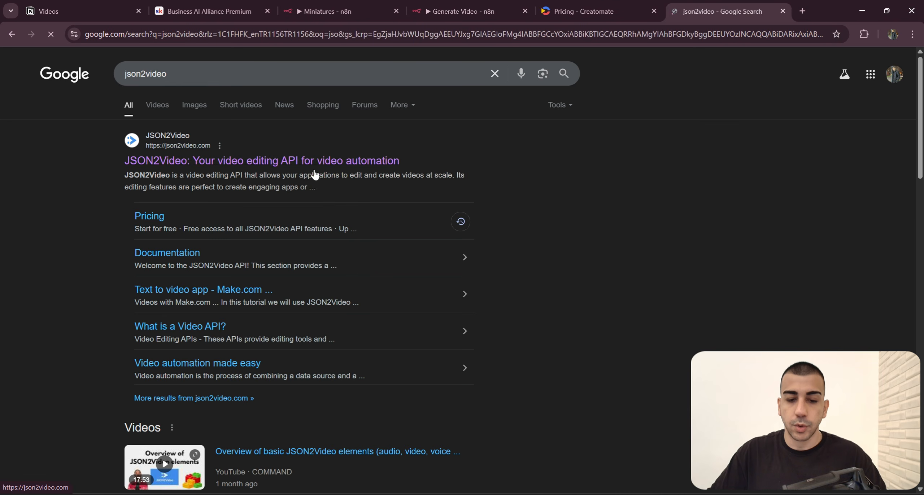
click(318, 169)
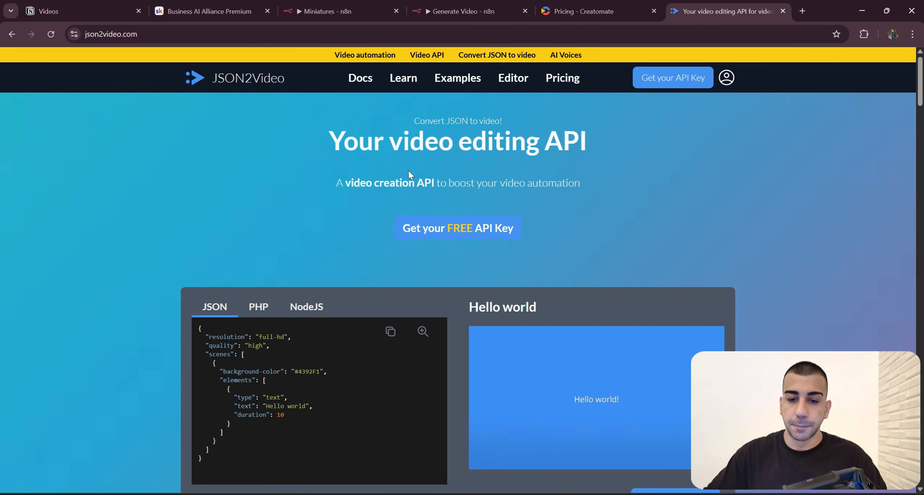
click(564, 79)
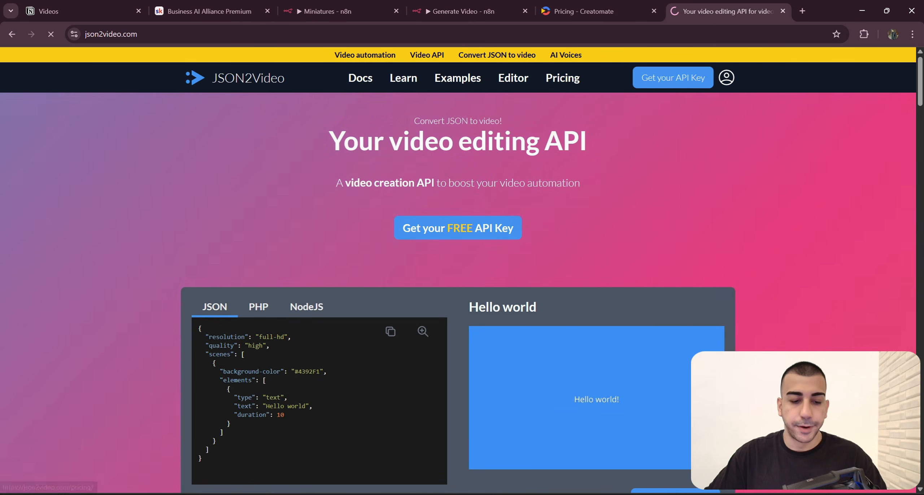
- Examine JSON2Video's pre-paid plans, highlighting the 7,200-credit plan's credits, rendered minutes and price
scroll(494, 159, down, 5)
scroll(494, 159, down, 6)
scroll(252, 264, up, 1)
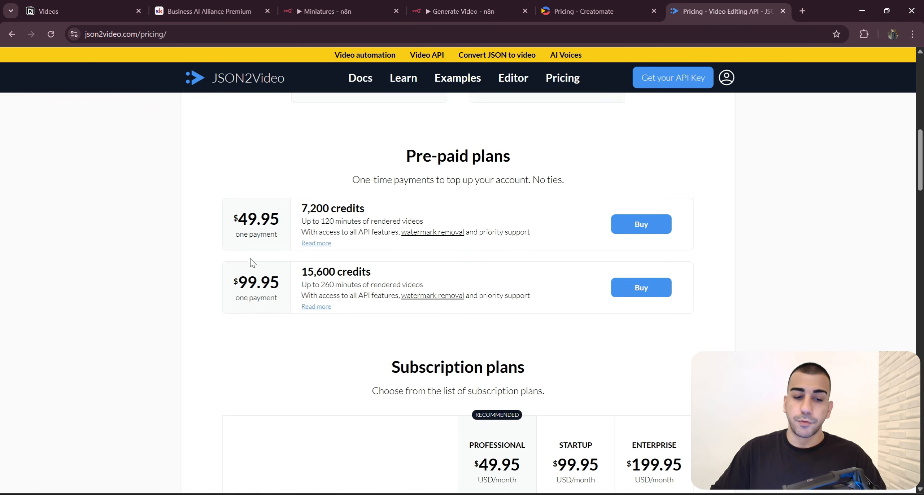
drag(232, 264, 383, 254)
click(303, 282)
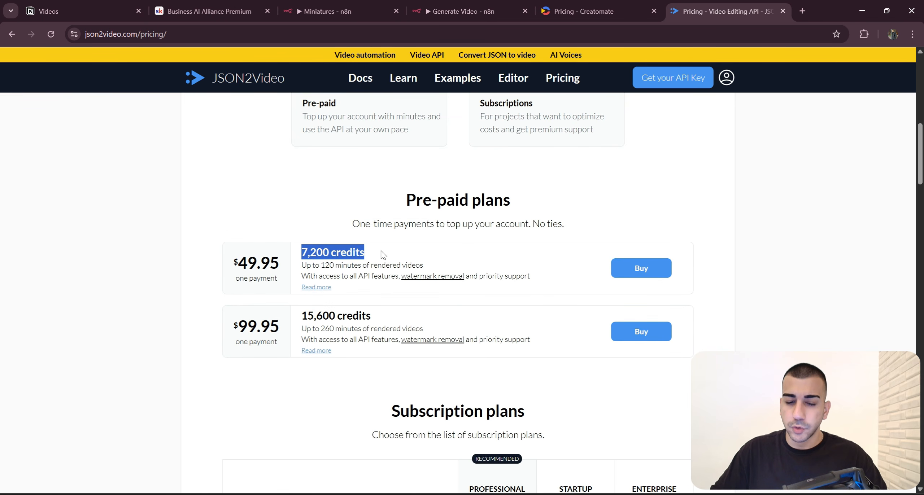
click(417, 256)
drag(302, 265, 416, 265)
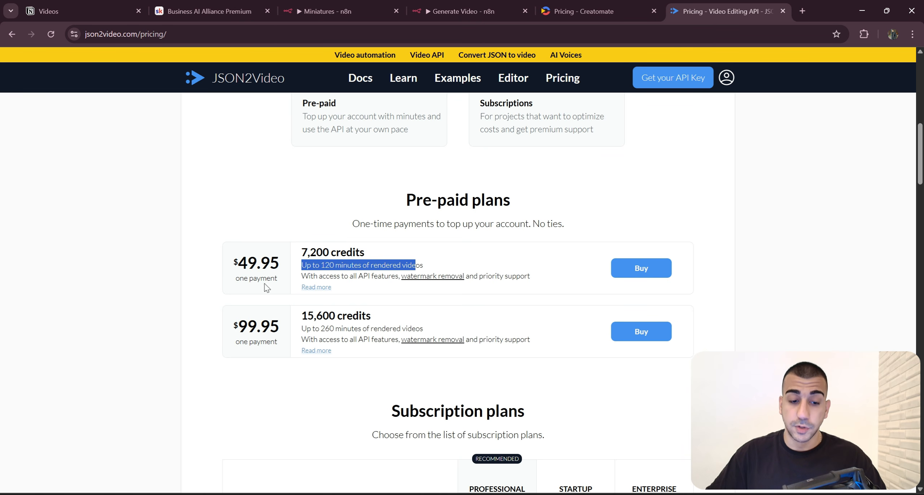
drag(284, 270, 234, 260)
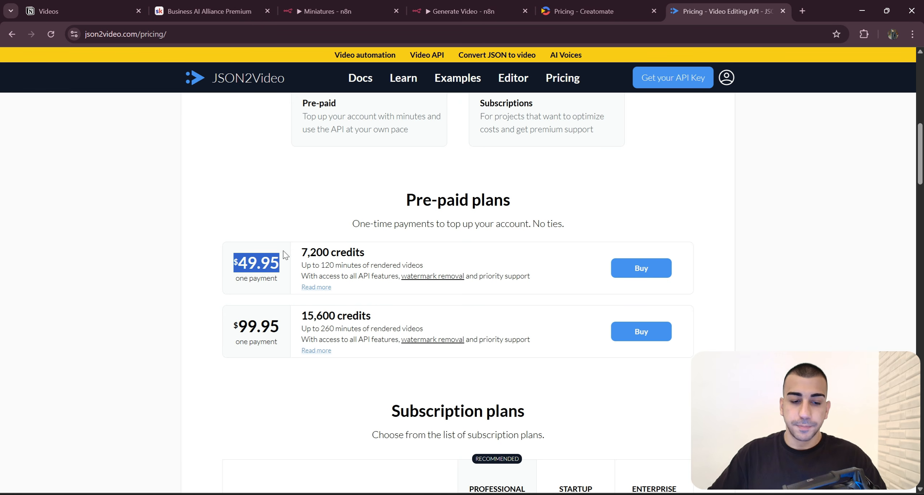
- Return to the Generate Video workflow and view all four sections, from Create a Directory to Generate Final Output
click(477, 6)
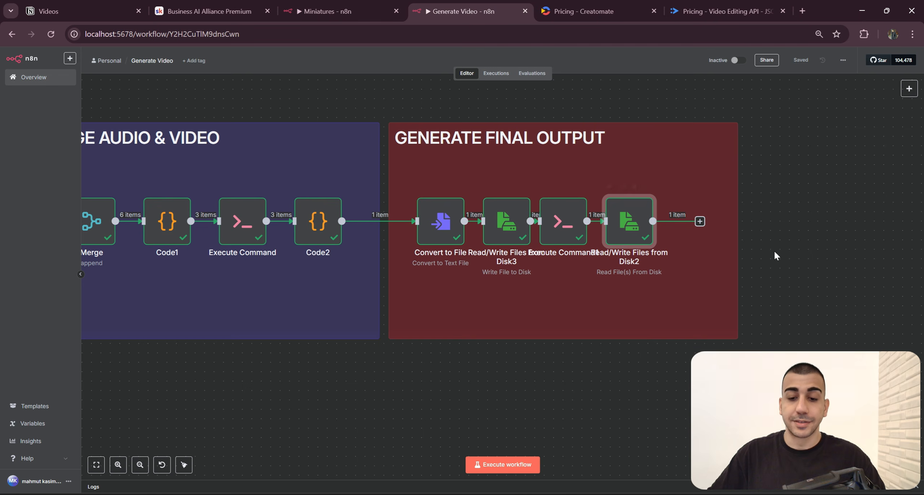
scroll(633, 335, down, 5)
drag(559, 349, 670, 348)
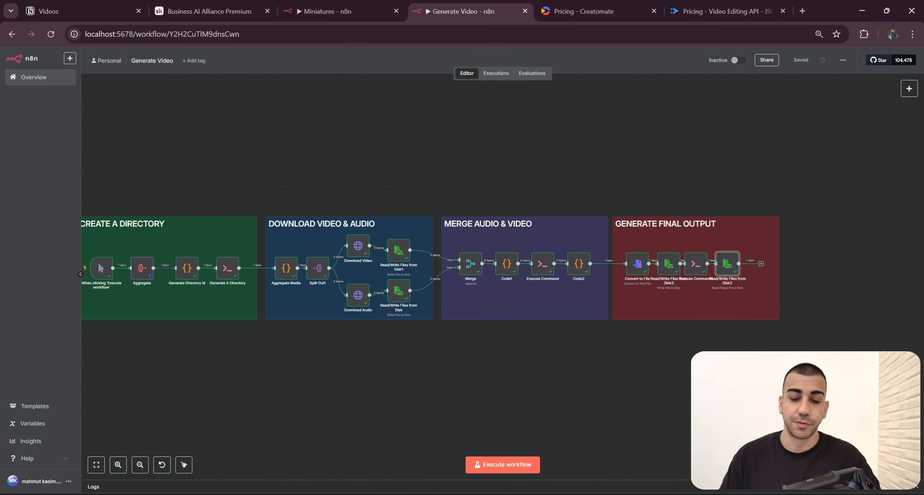
scroll(782, 375, down, 1)
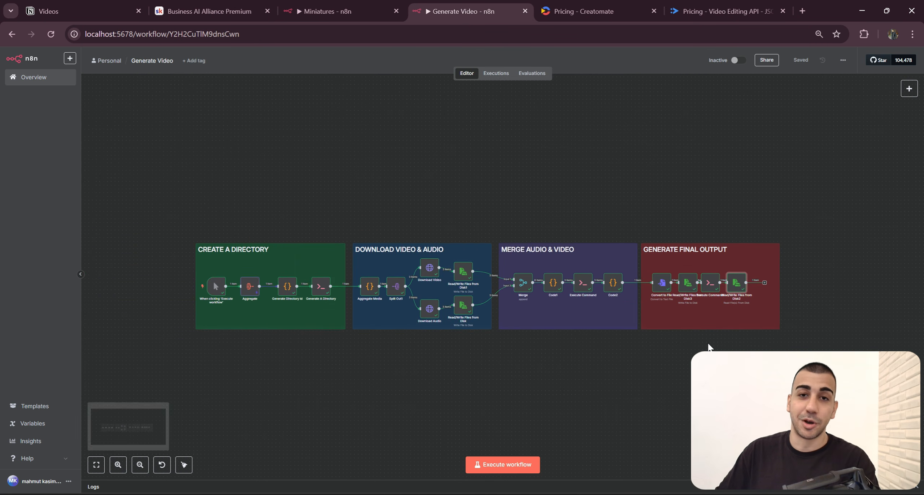
click(707, 345)
- Search the web for FFMPeg in a new browser tab and check its initial release date
click(802, 11)
text(ffm)
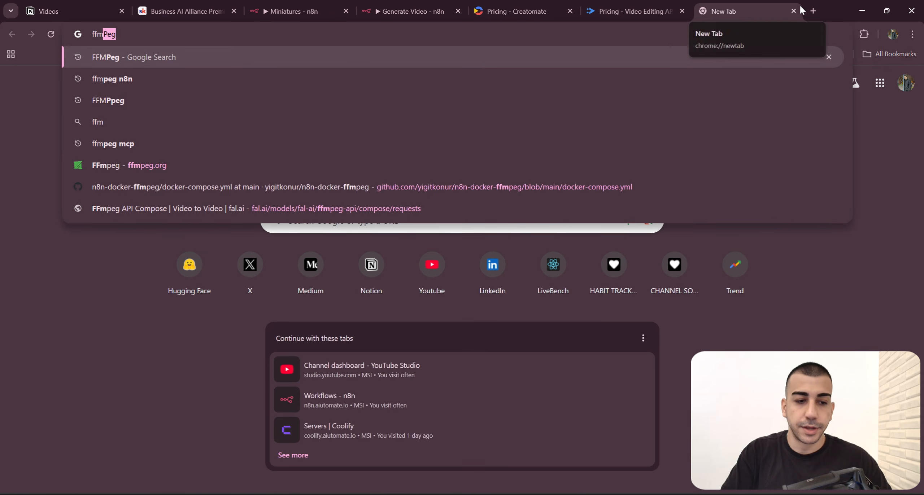
key(Return)
scroll(819, 307, down, 3)
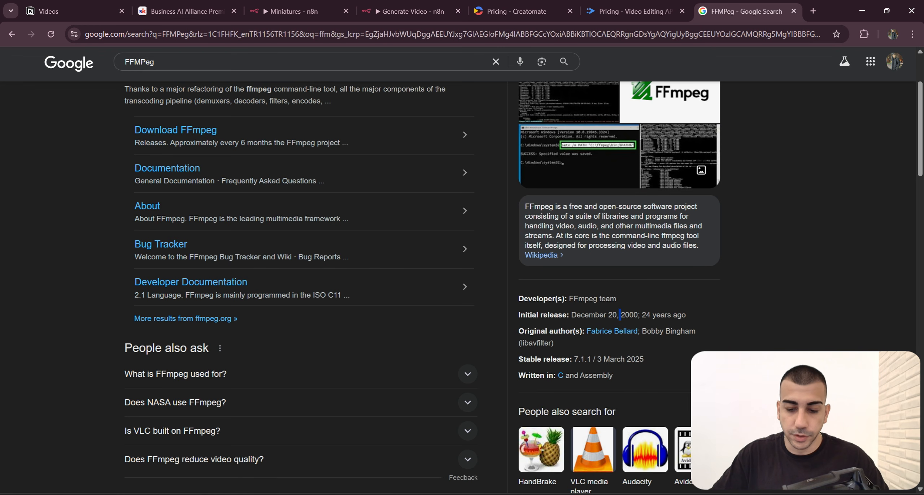
double_click(627, 315)
scroll(534, 329, up, 3)
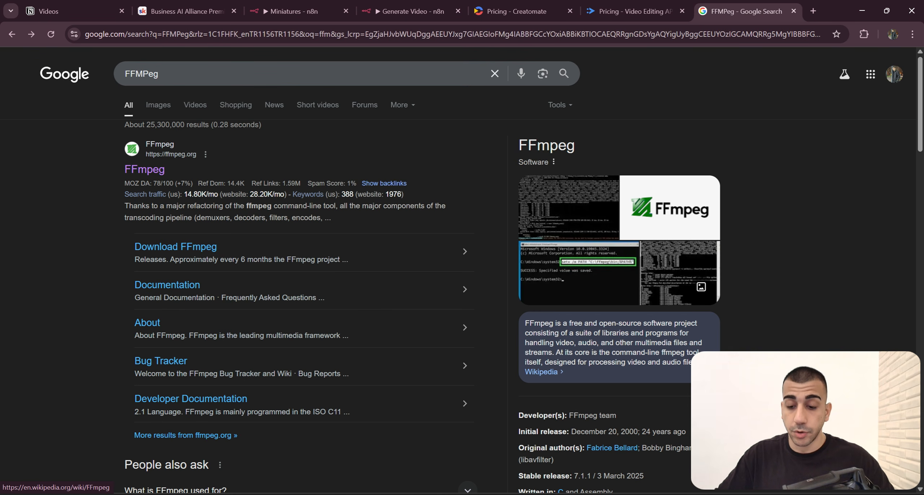
- Open the official FFmpeg website and read its headline description, highlighting the opening words
click(152, 172)
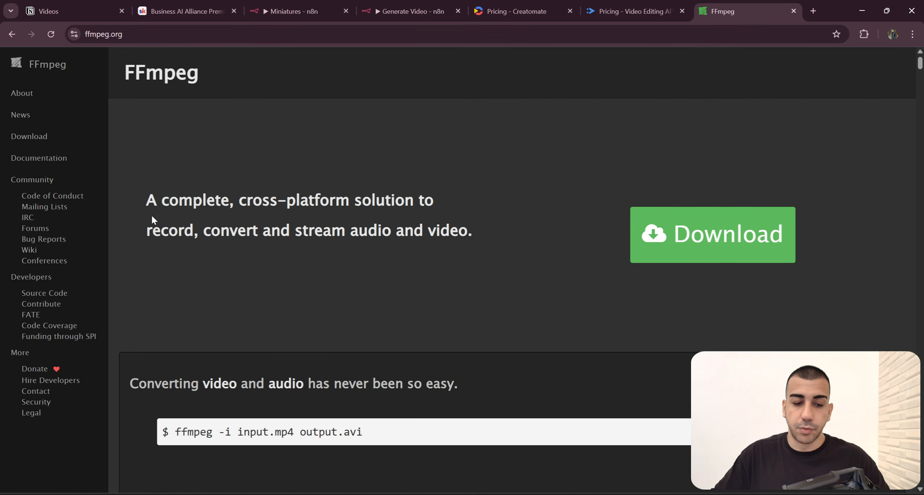
drag(146, 200, 419, 200)
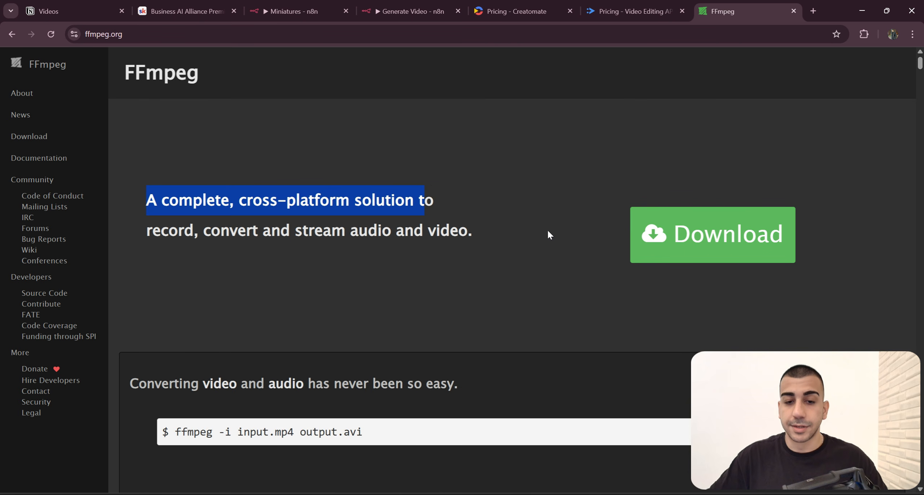
drag(547, 229, 165, 177)
- Return to the Generate Video workflow and select all its nodes across the four sections
click(410, 12)
drag(227, 194, 202, 168)
drag(155, 177, 805, 305)
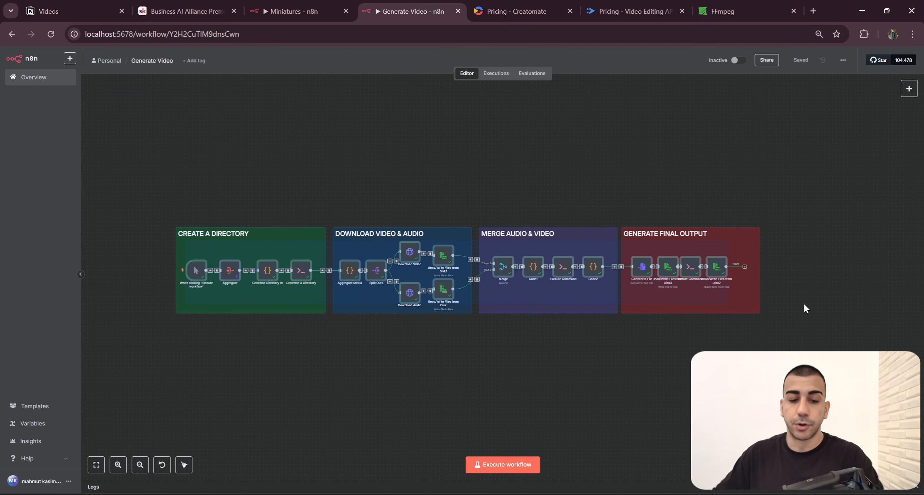
- Clear the selection of all nodes in the Generate Video workflow and select the Aggregate node in the Create a Directory section
drag(307, 363, 317, 251)
scroll(371, 387, up, 2)
scroll(506, 378, right, 1)
click(294, 358)
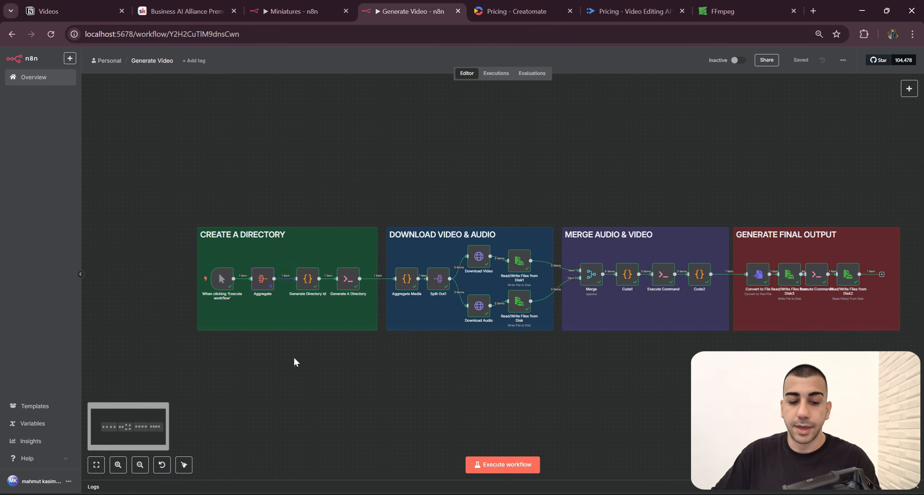
drag(295, 363, 240, 259)
drag(546, 385, 507, 387)
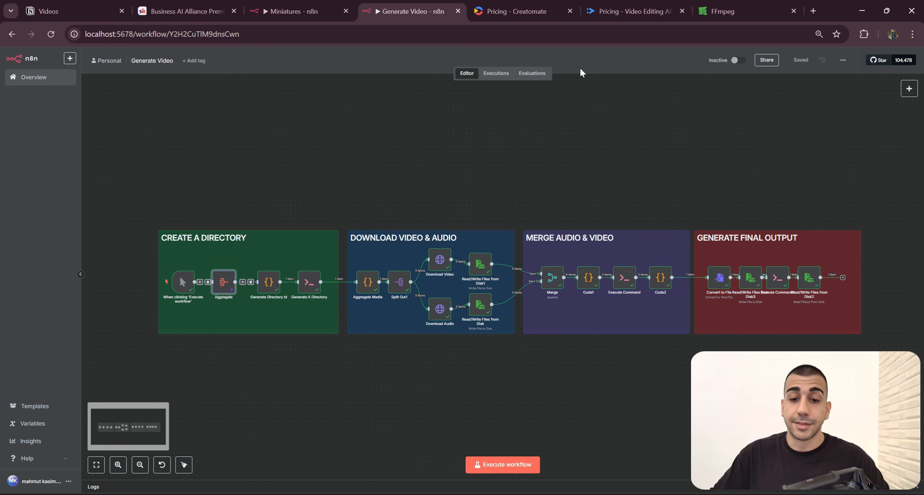
- Revisit the JSON2Video and Creatomate pricing pages to compare their plan prices
click(542, 10)
click(611, 11)
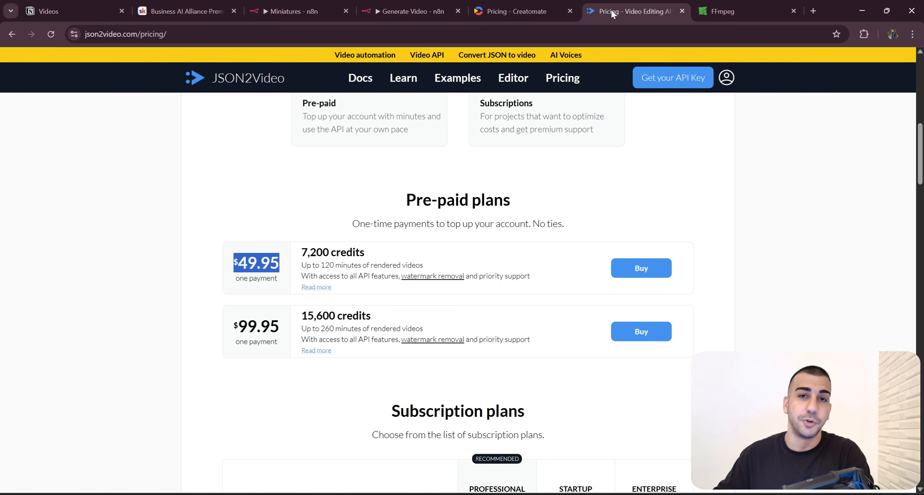
click(520, 11)
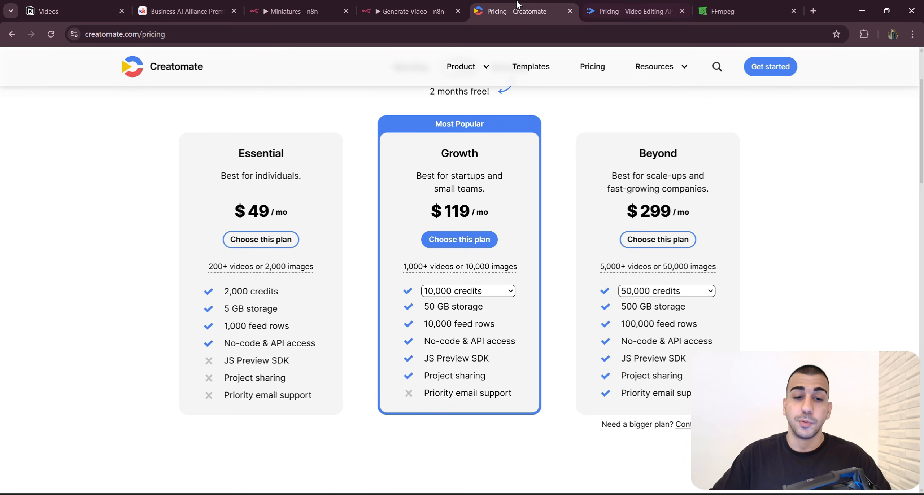
- Return to the Generate Video workflow and select all nodes from Create a Directory to Generate Final Output
click(433, 11)
drag(519, 310, 890, 372)
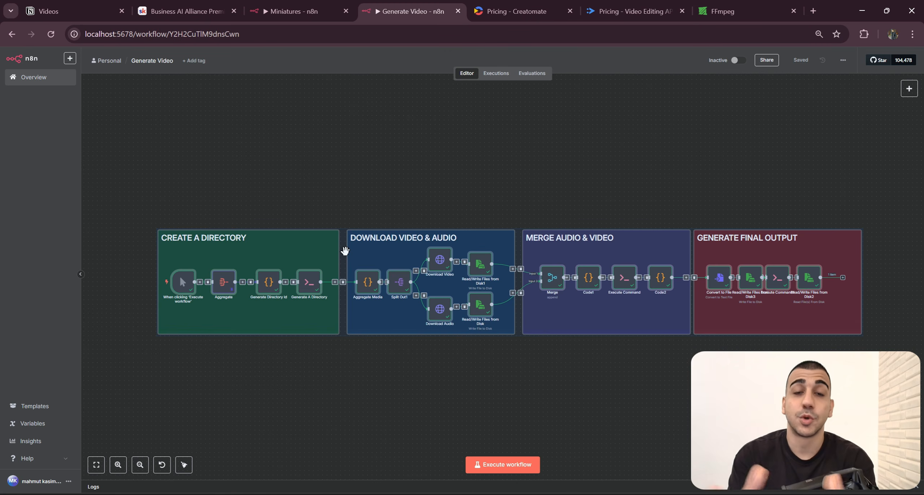
drag(100, 170, 866, 358)
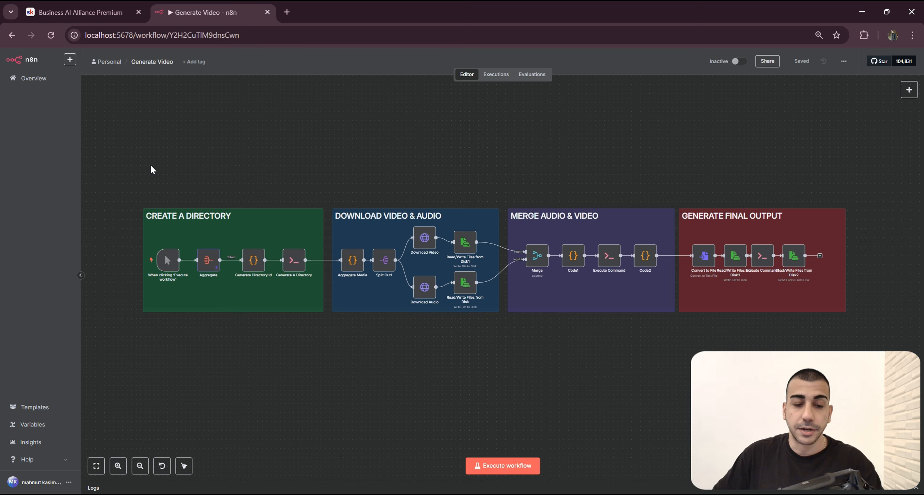
drag(124, 176, 870, 349)
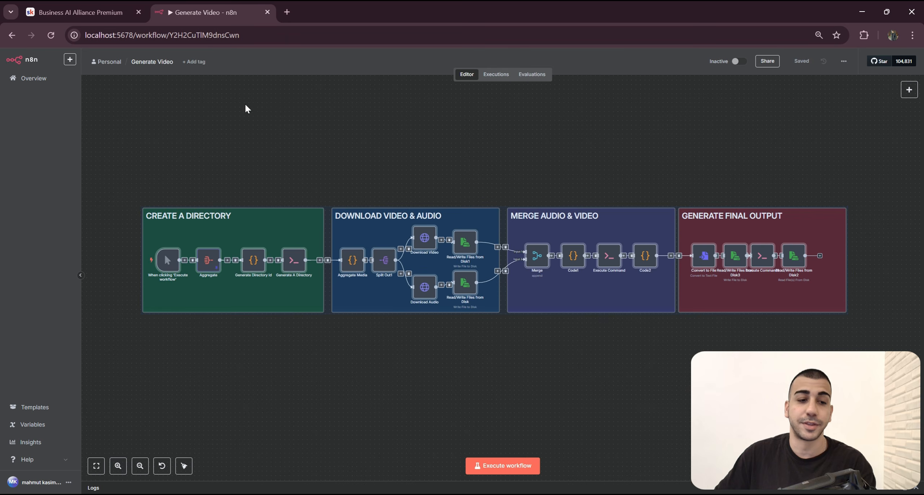
- Open the Business AI Alliance Premium about page and read the description of what members get
click(80, 12)
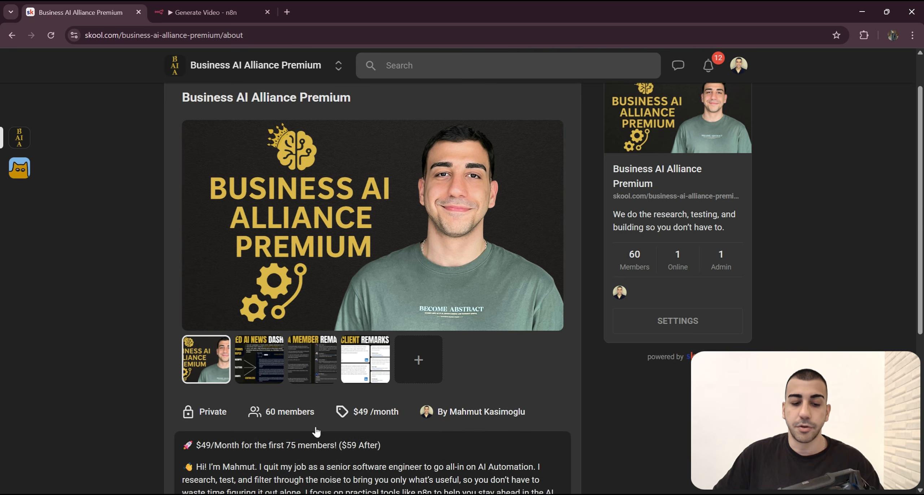
scroll(316, 431, down, 6)
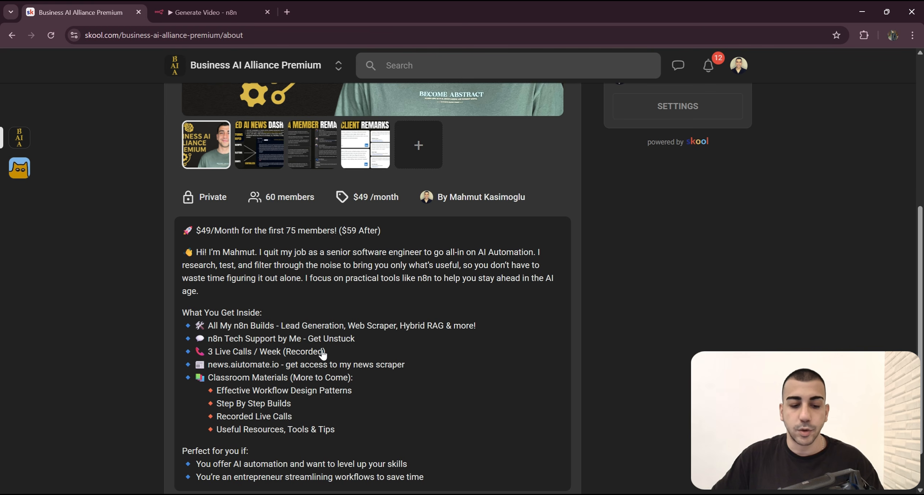
scroll(335, 360, down, 2)
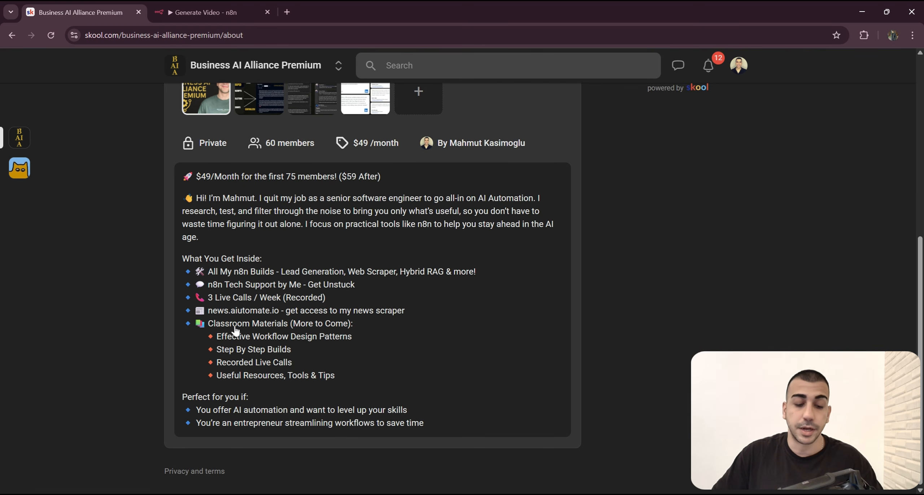
scroll(233, 343, up, 9)
- Open the community's Classroom and browse the template list of the All My Builds course
click(248, 104)
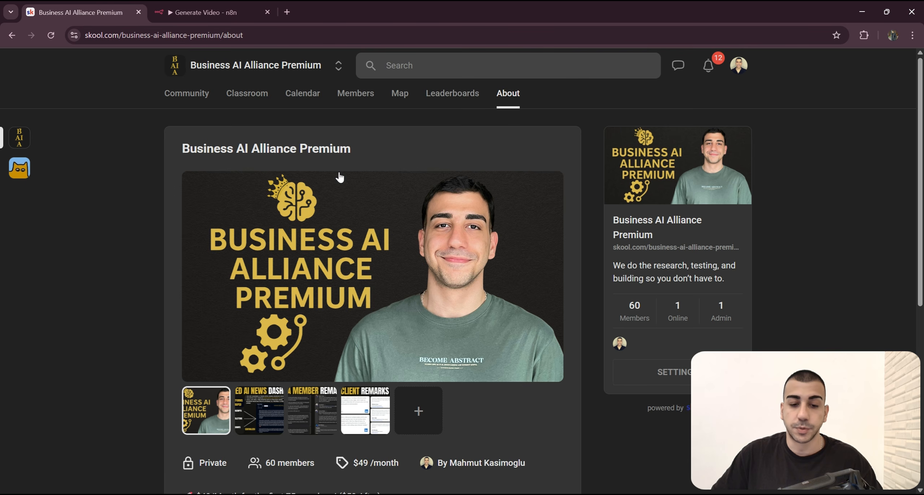
scroll(382, 278, down, 2)
scroll(469, 296, up, 4)
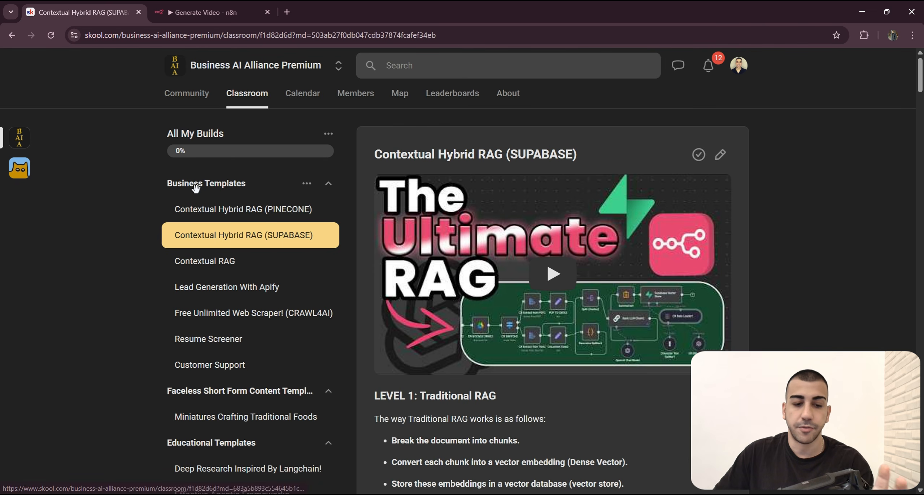
scroll(216, 171, down, 3)
scroll(155, 288, up, 5)
scroll(253, 307, down, 3)
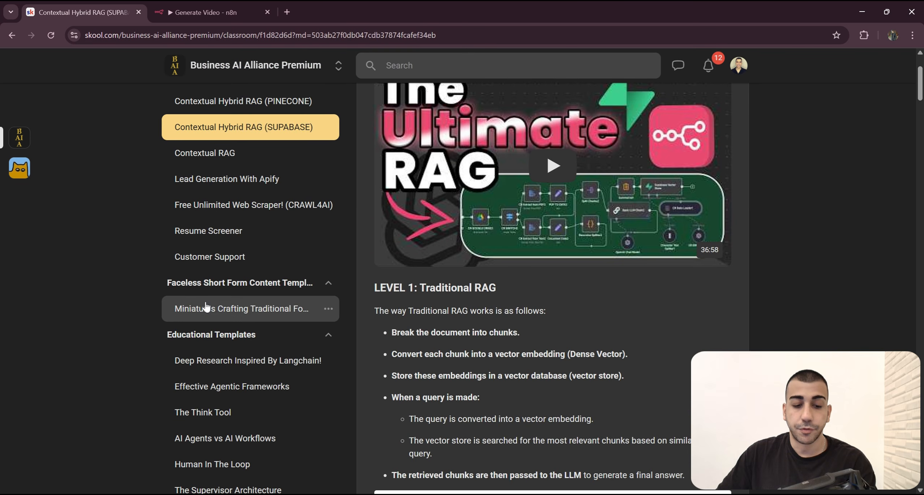
- View the Miniatures Crafting Traditional Foods lesson, highlight the Educational Templates heading and open the Deep Research Inspired By Langchain! lesson
click(268, 314)
scroll(314, 361, down, 5)
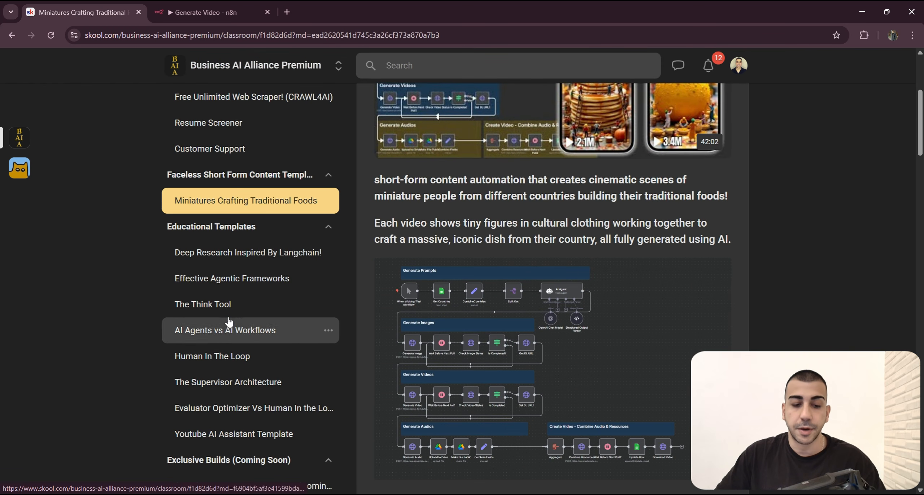
drag(157, 225, 265, 227)
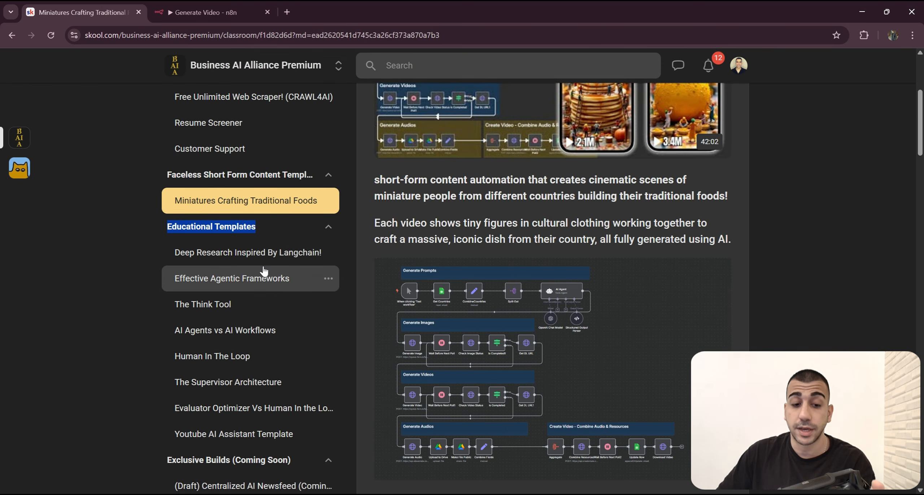
click(267, 253)
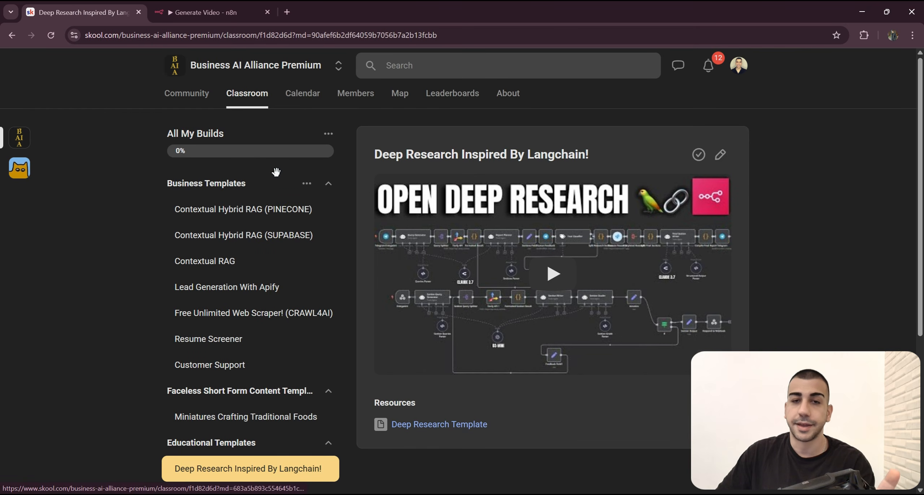
- Go back to the Classroom overview and open the Setup Tutorials course at its FFMPeg Local Installation lesson
click(264, 102)
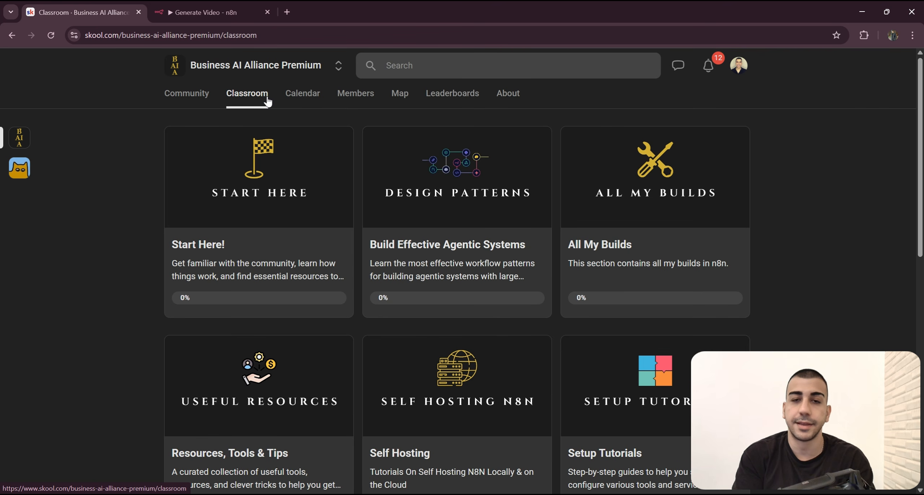
scroll(596, 343, down, 2)
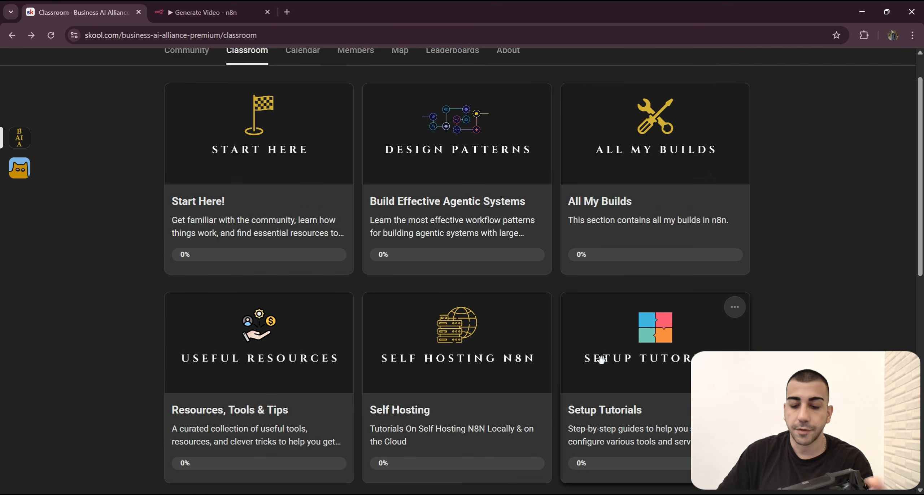
click(611, 357)
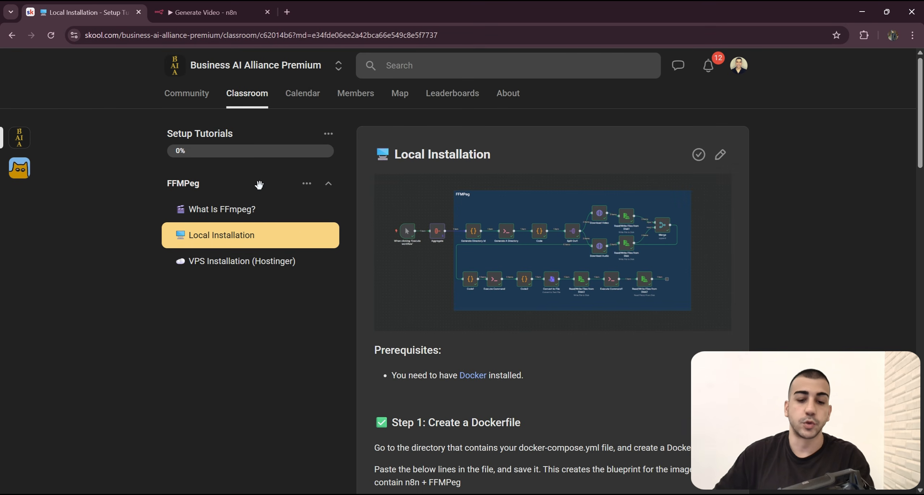
- Open the VPS Installation (Hostinger) lesson, look through its installation steps and highlight the Sample Workflow resource
click(291, 263)
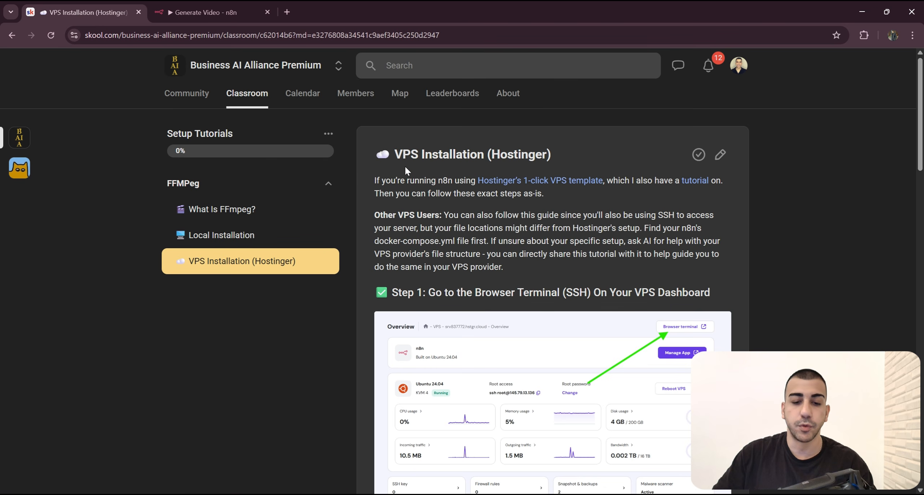
scroll(503, 277, down, 4)
scroll(502, 278, down, 20)
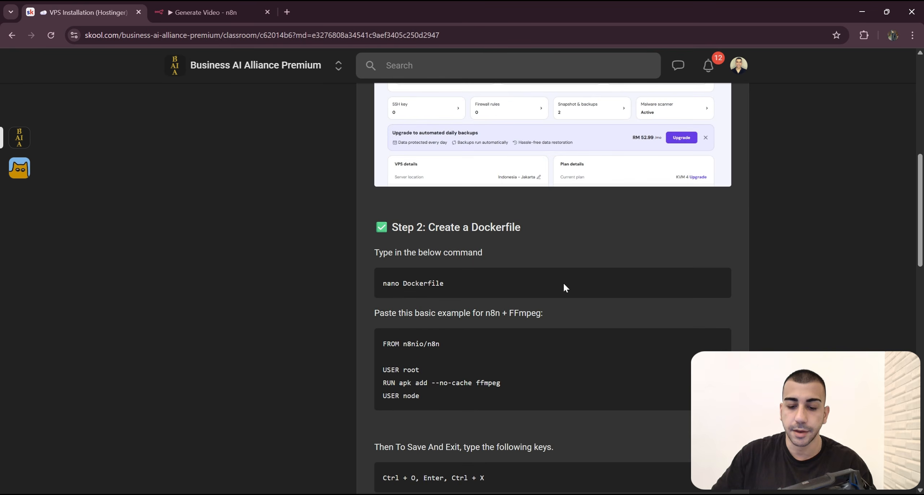
scroll(540, 254, down, 1)
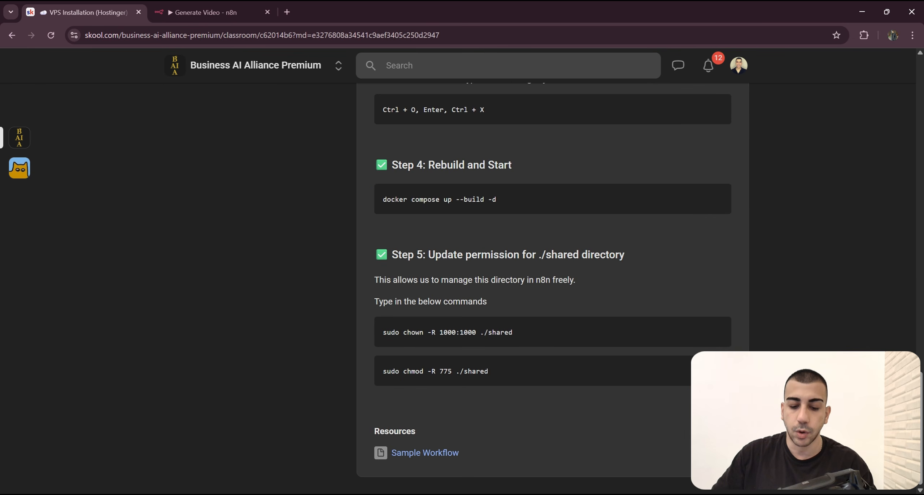
drag(494, 455, 392, 451)
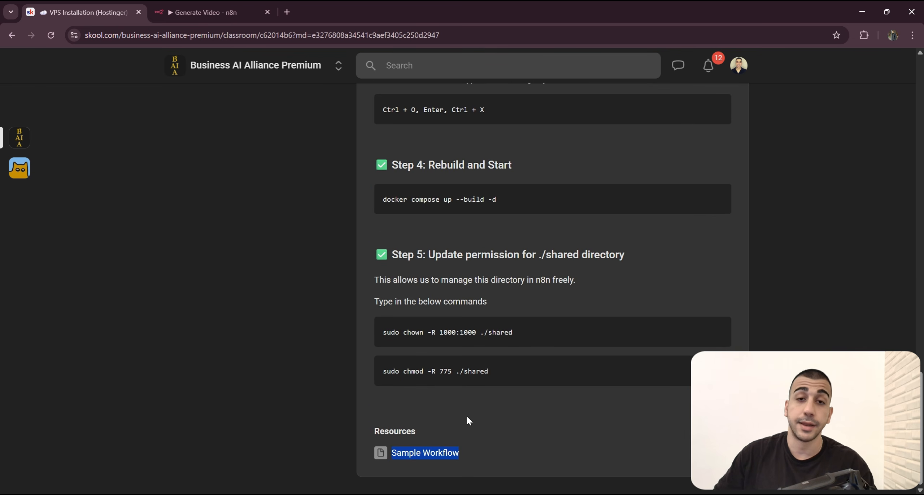
click(473, 436)
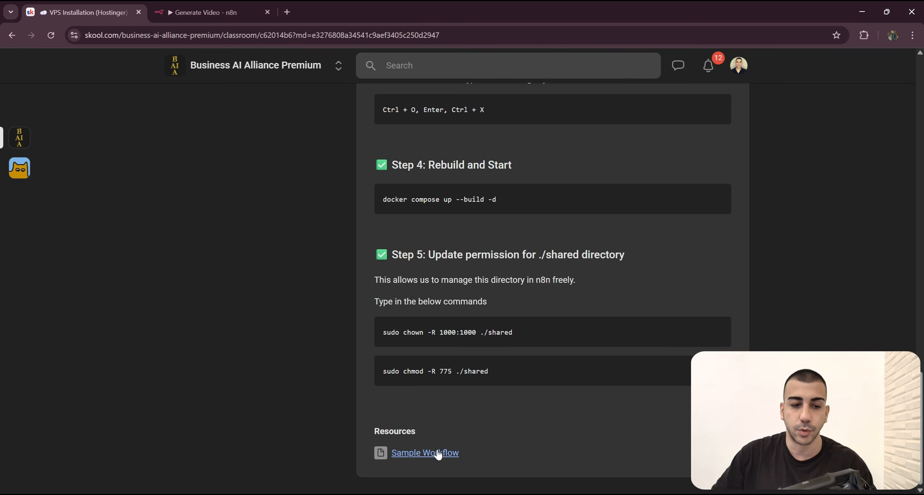
- Return to the Generate Video workflow in n8n and open its additional options
click(246, 4)
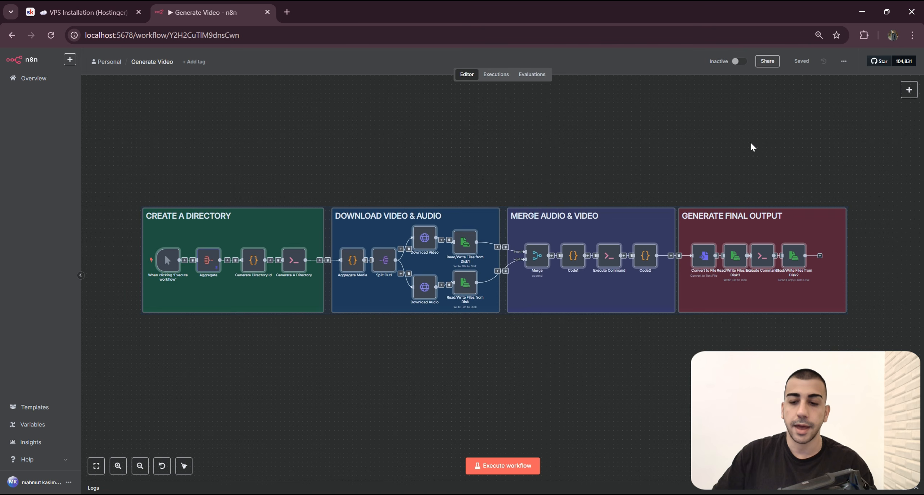
click(844, 61)
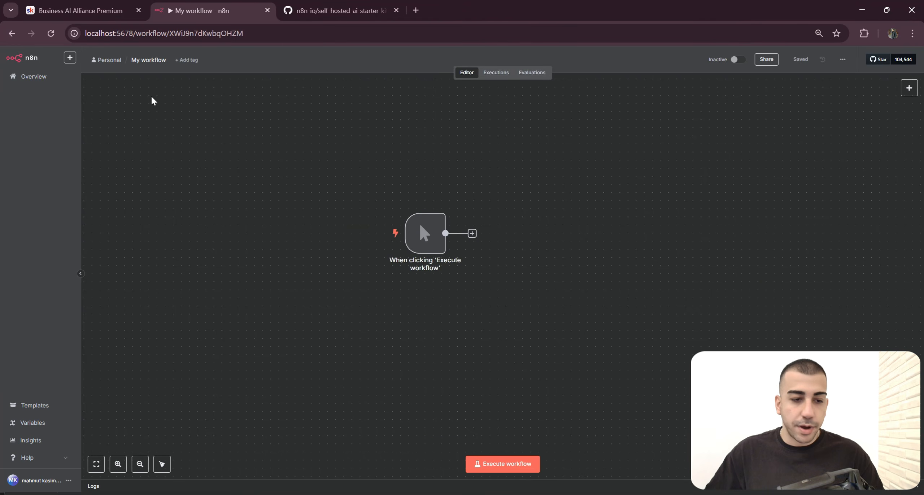
- Check the localhost address of My workflow, then switch to Docker Desktop and examine the n8n container inside n8nwithffmpeg
drag(87, 34, 249, 35)
click(327, 143)
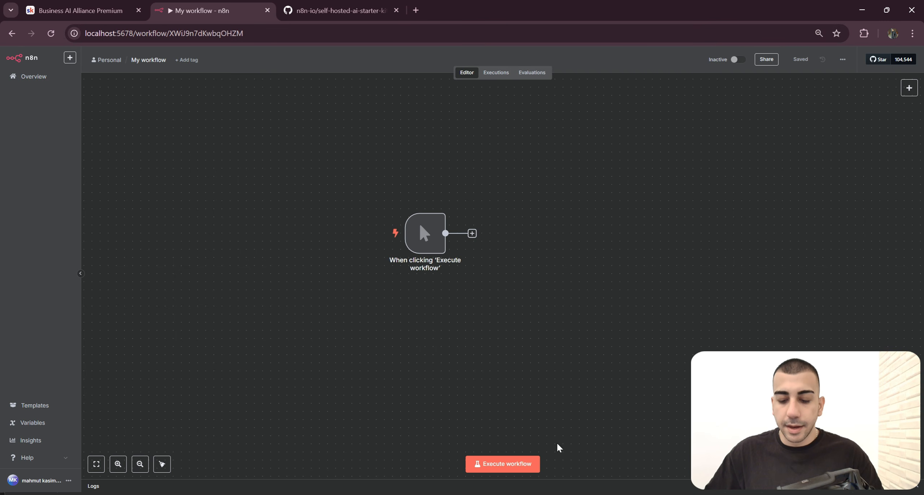
click(561, 494)
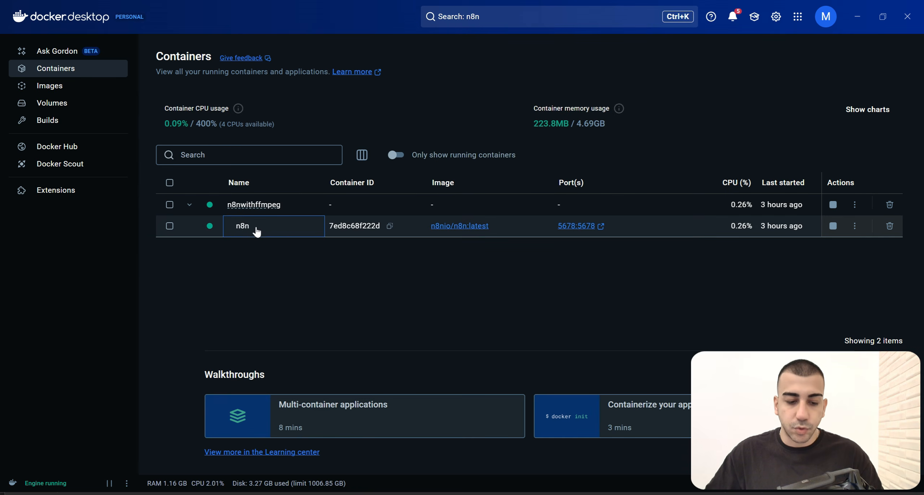
click(244, 227)
click(165, 93)
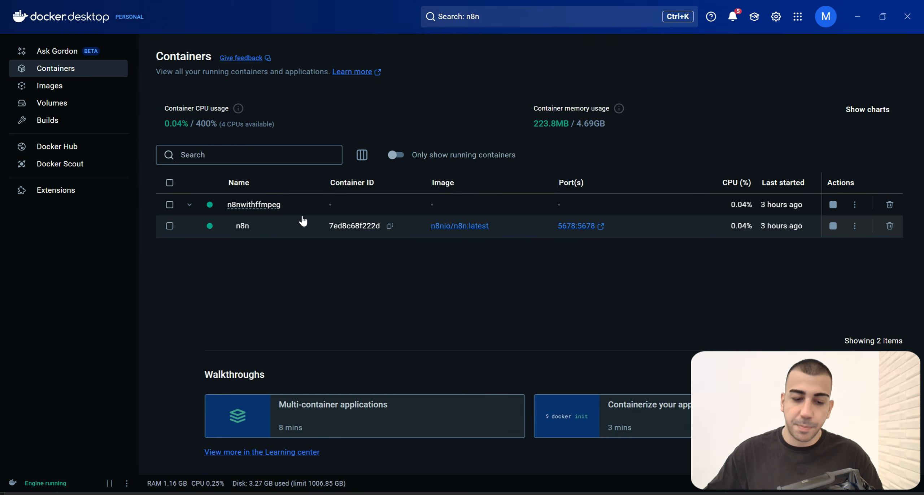
click(229, 206)
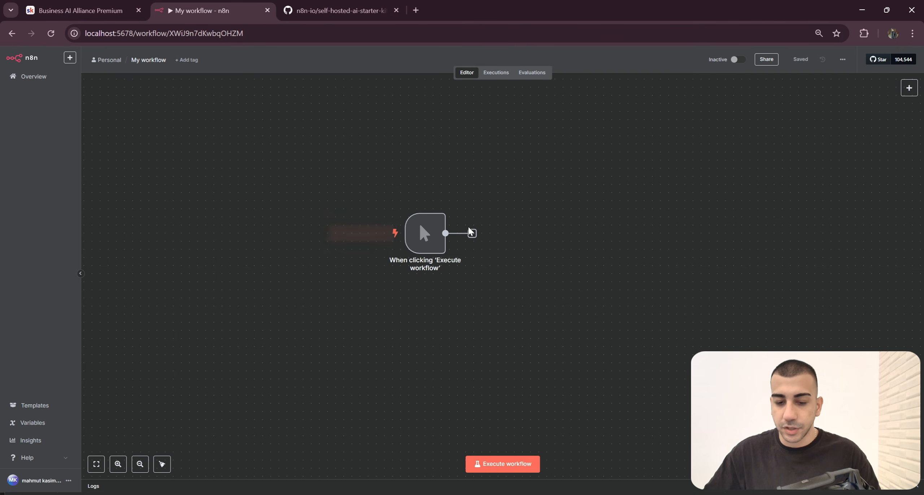
- Add an Execute Command node after the manual trigger, run ffmpeg -version in it and highlight the cause in the output
click(472, 234)
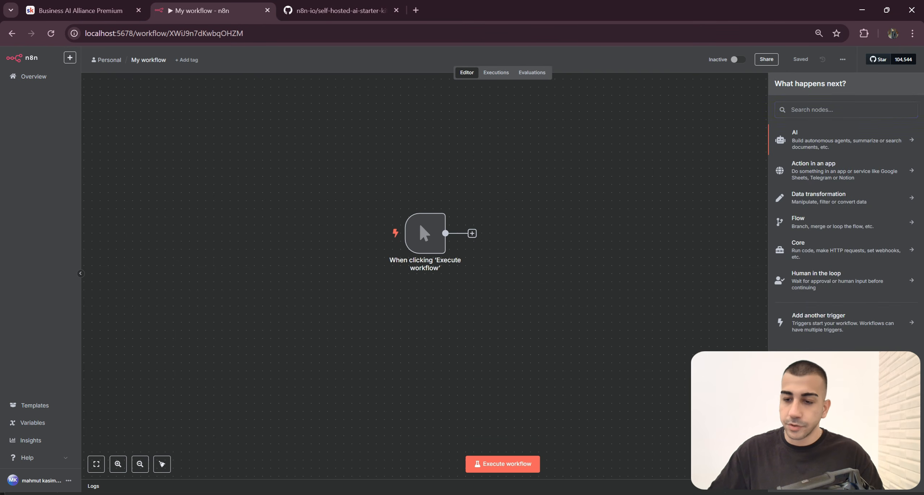
text(execu)
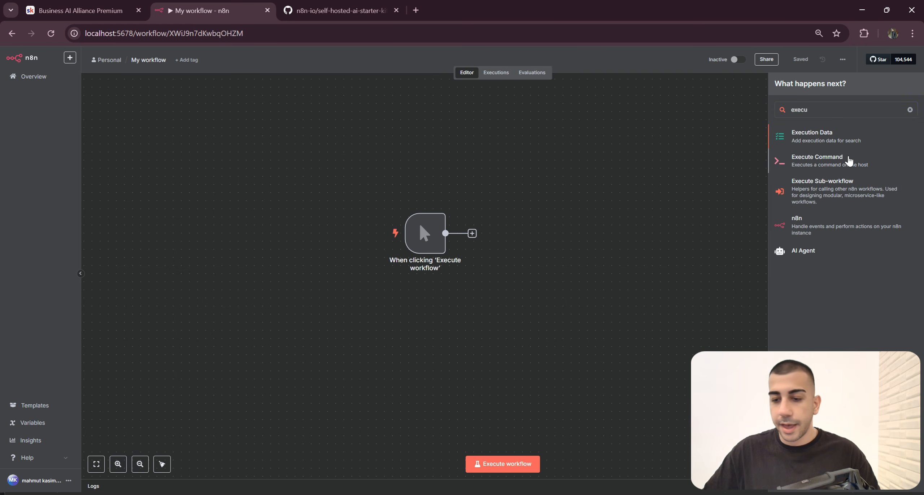
click(849, 162)
text(ffmpeg )
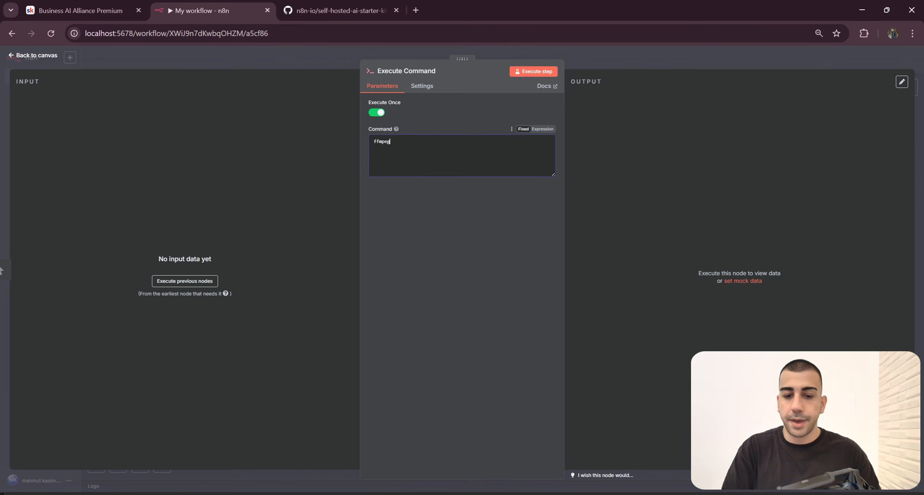
text(-version)
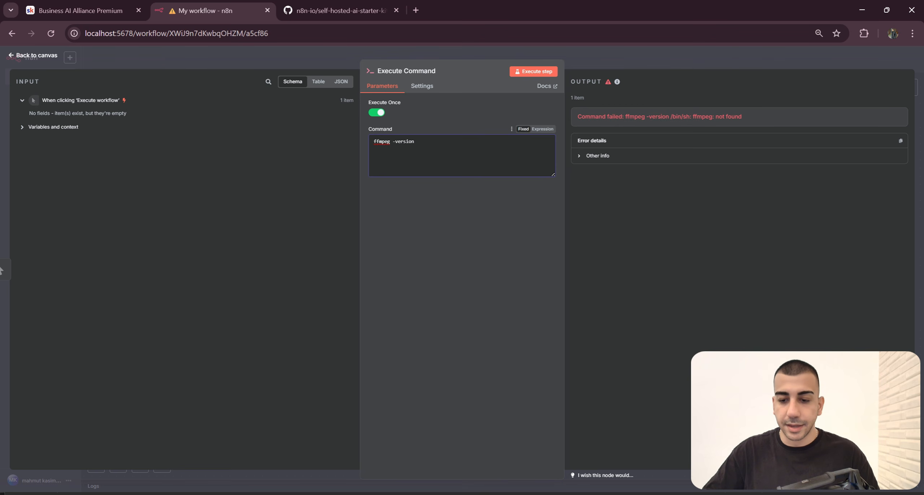
drag(692, 117, 754, 120)
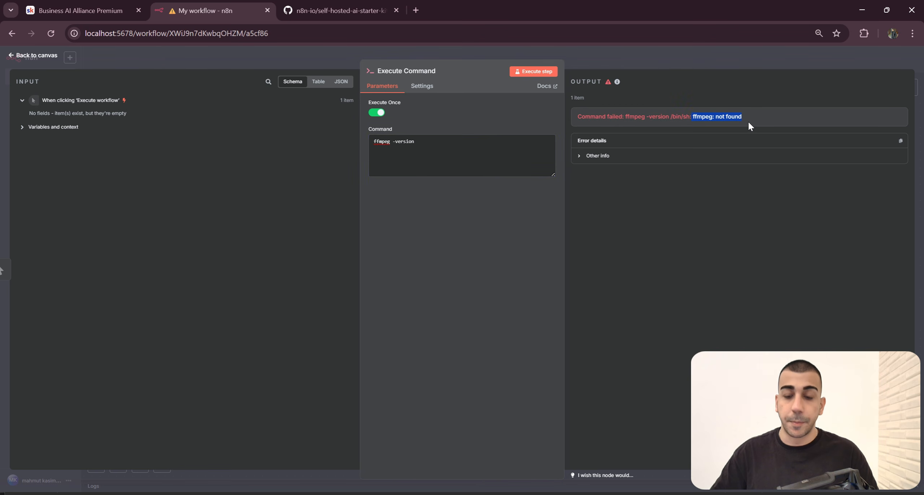
- Close the Execute Command node, open the docker-compose file from the N8N With FFMPeg folder in Notepad and select its whole content
click(683, 54)
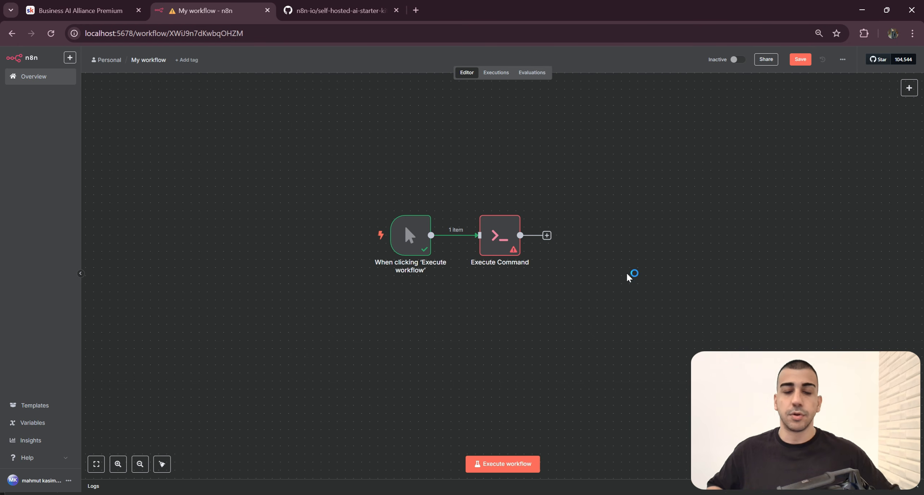
click(463, 494)
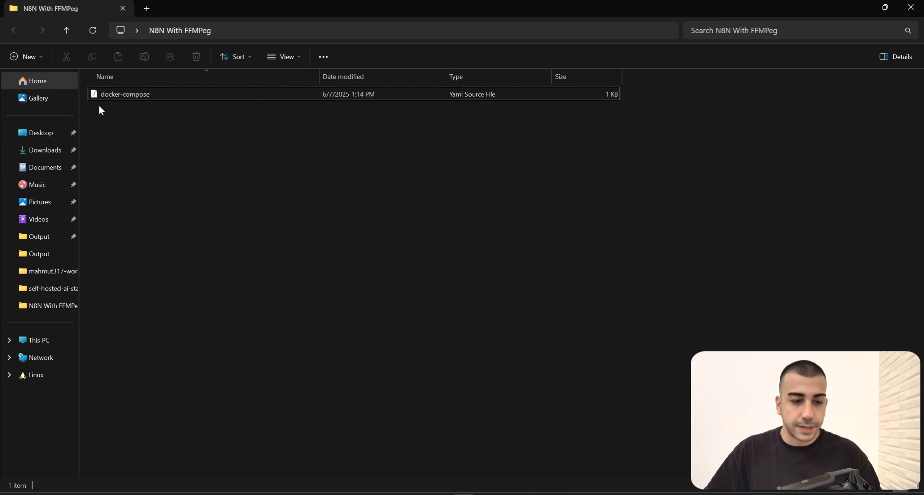
right_click(116, 94)
click(199, 279)
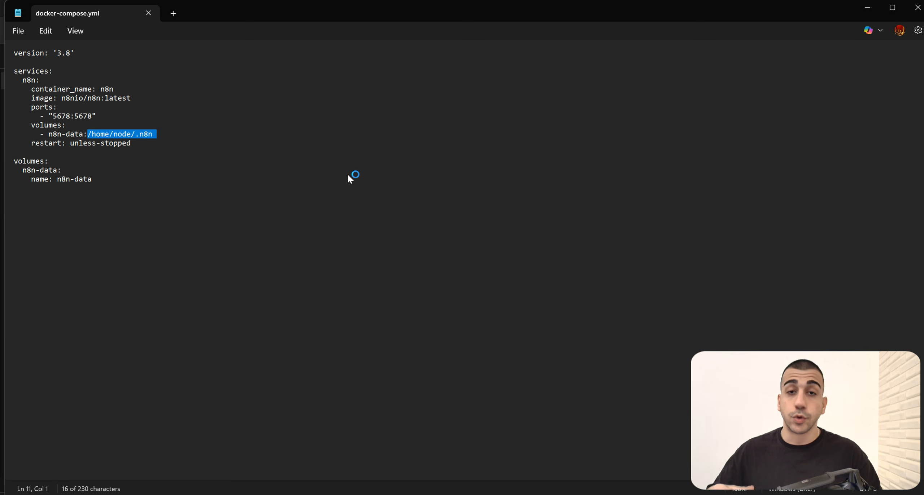
key(ctrl+a)
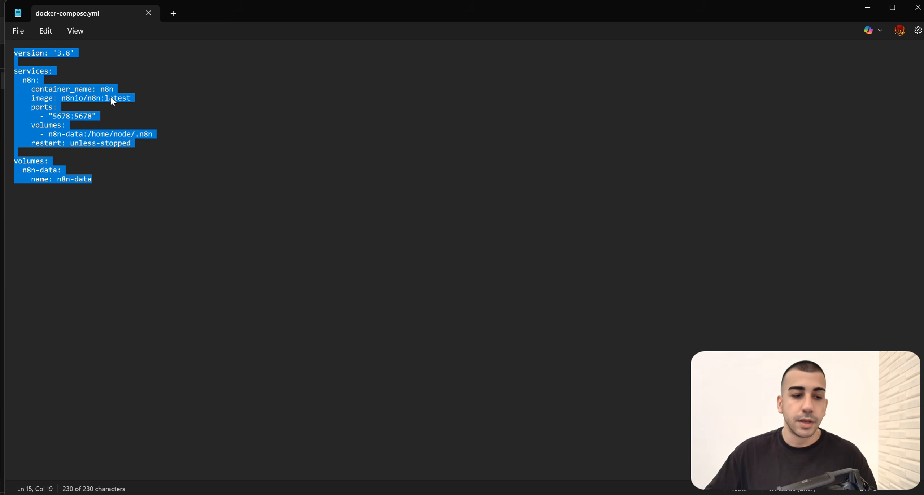
- Highlight the container_name line of the n8n service, followed by its image line and the n8nio/n8n:latest value
click(132, 143)
drag(92, 180, 119, 90)
click(93, 179)
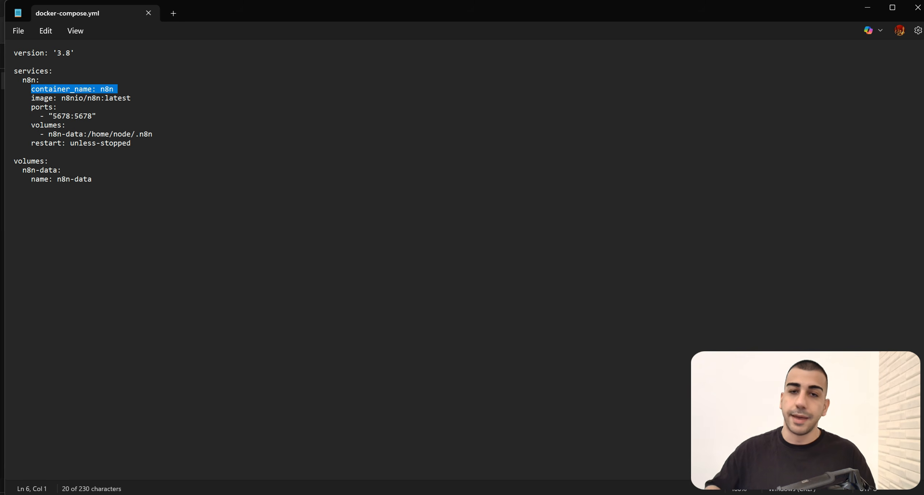
drag(28, 99, 136, 98)
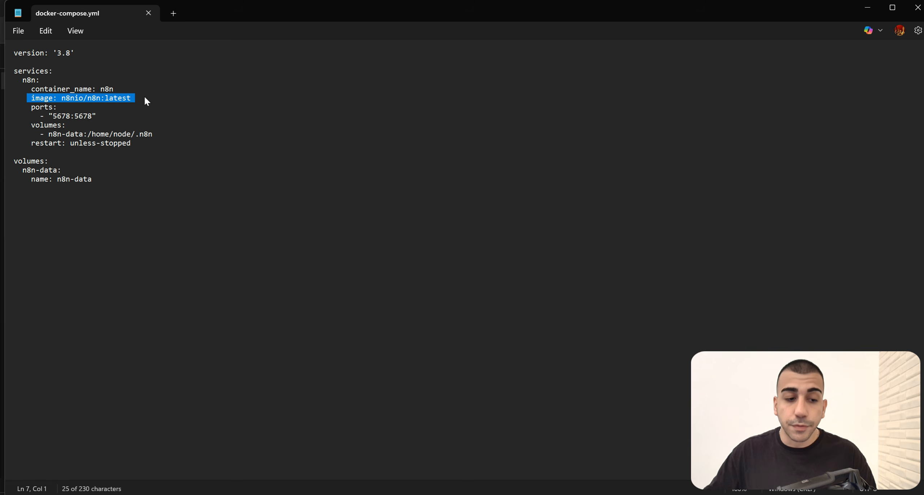
drag(61, 98, 135, 98)
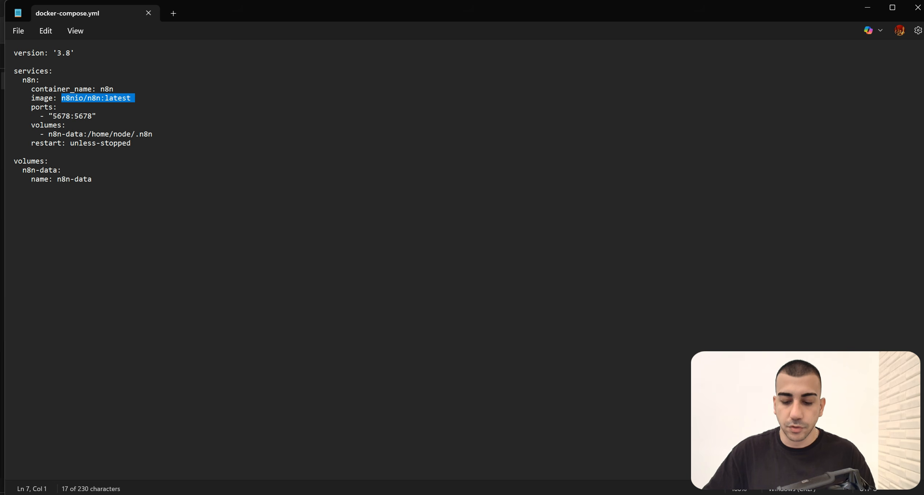
- Switch to Docker Desktop, look up n8nio/n8n:latest in the n8n image search and return to the docker-compose file
key(alt+Tab)
click(506, 16)
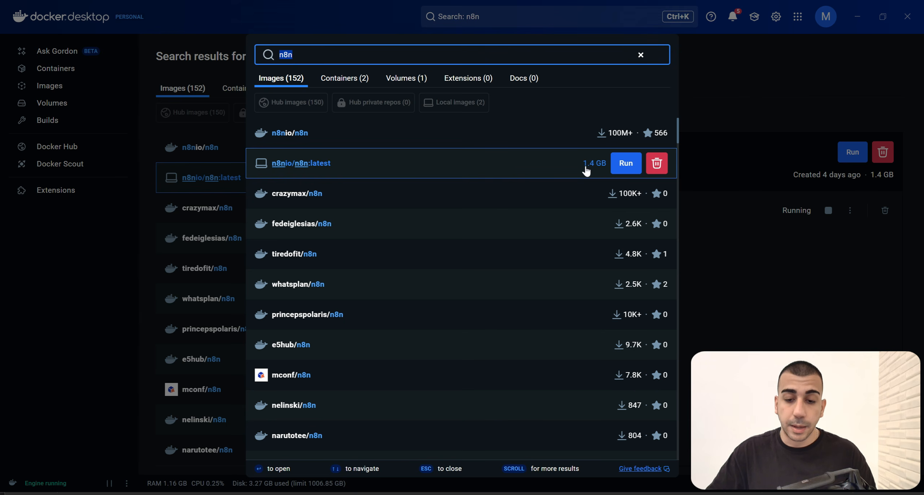
key(alt+Tab)
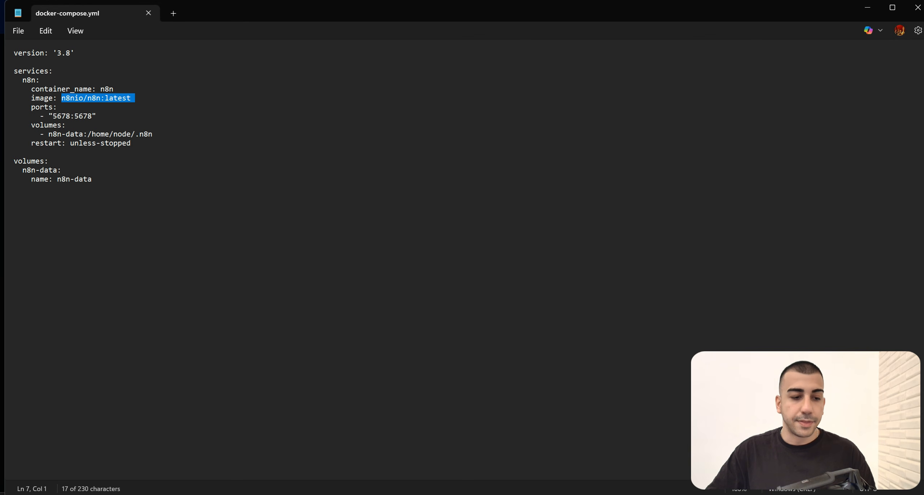
- Highlight the ports mapping of the n8n service and its volumes section with the n8n-data entry
drag(31, 107, 101, 116)
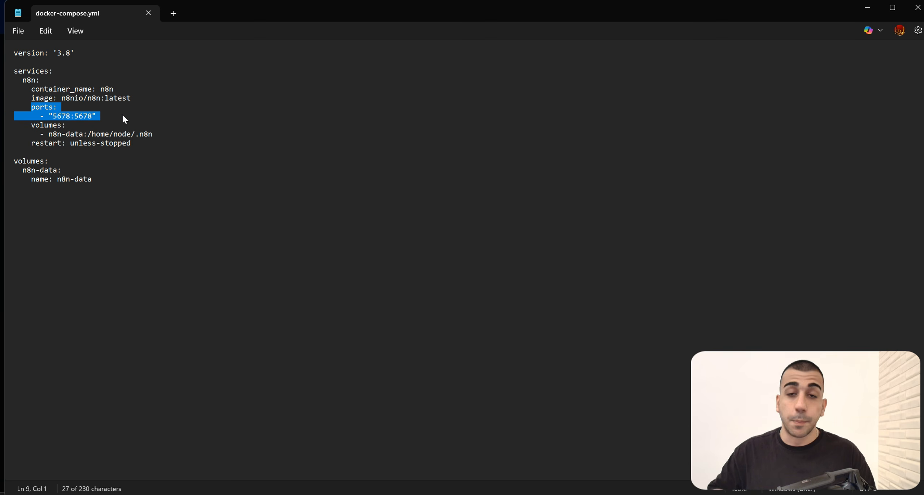
drag(27, 126, 176, 139)
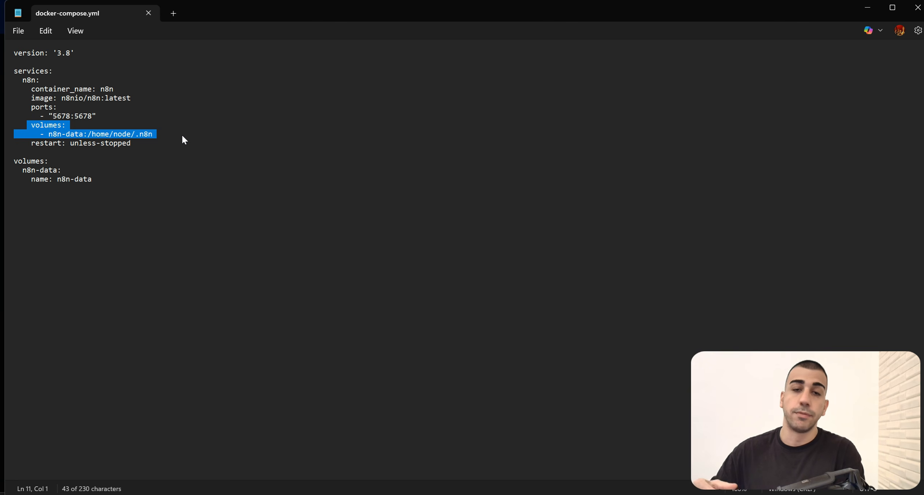
click(182, 136)
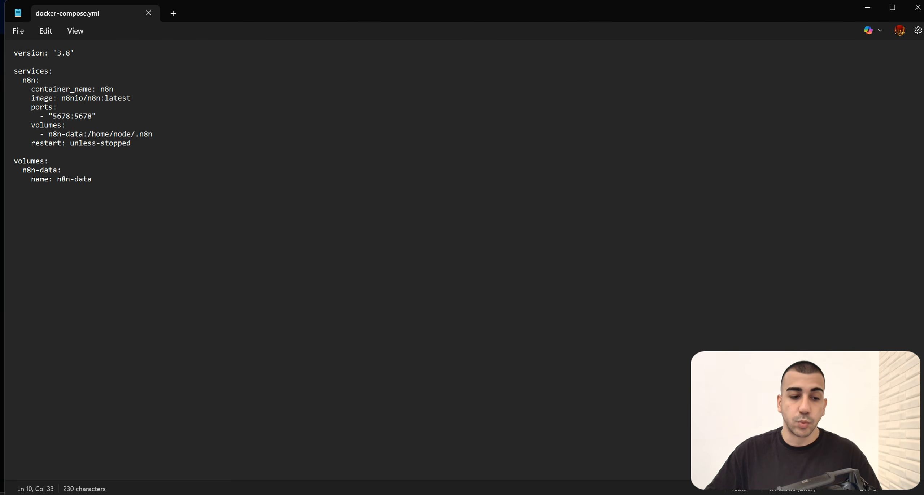
drag(27, 125, 85, 126)
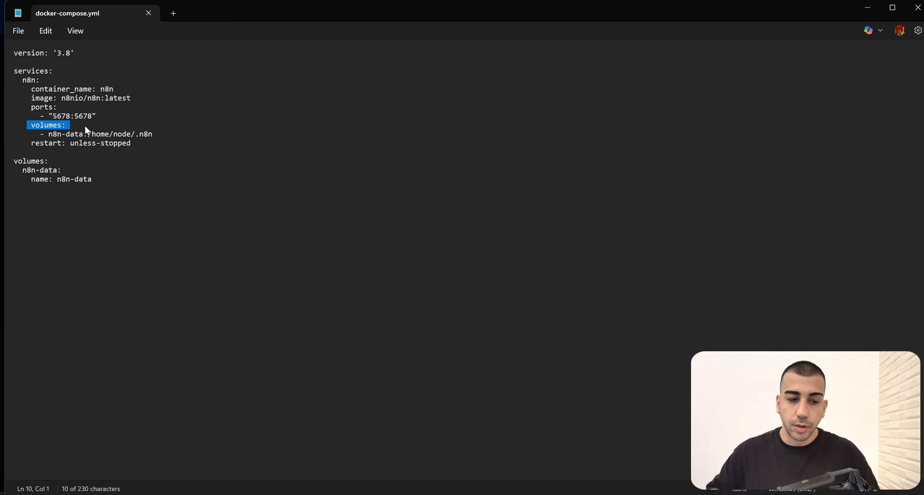
drag(153, 135, 18, 133)
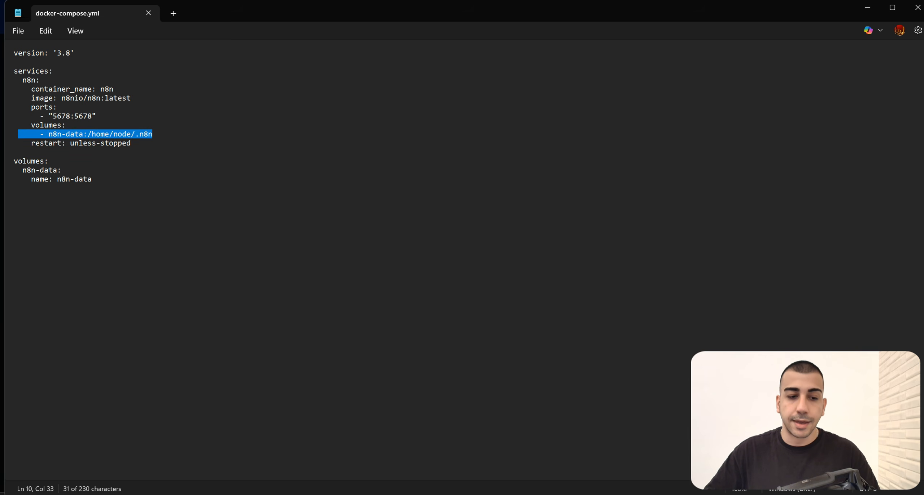
- Highlight in turn the n8n-data volume name and its /home/node/.n8n container path, and compare them with the numbers in the port mapping
click(132, 144)
drag(83, 134, 51, 134)
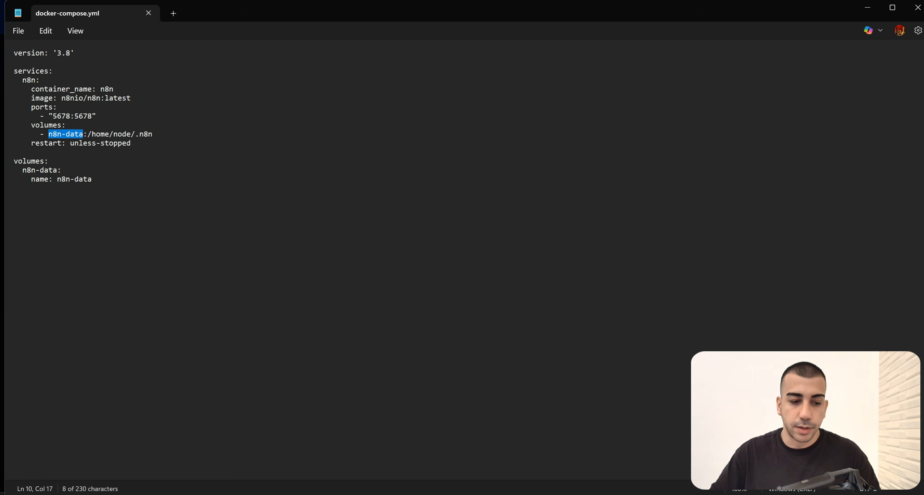
click(88, 126)
drag(88, 135, 158, 134)
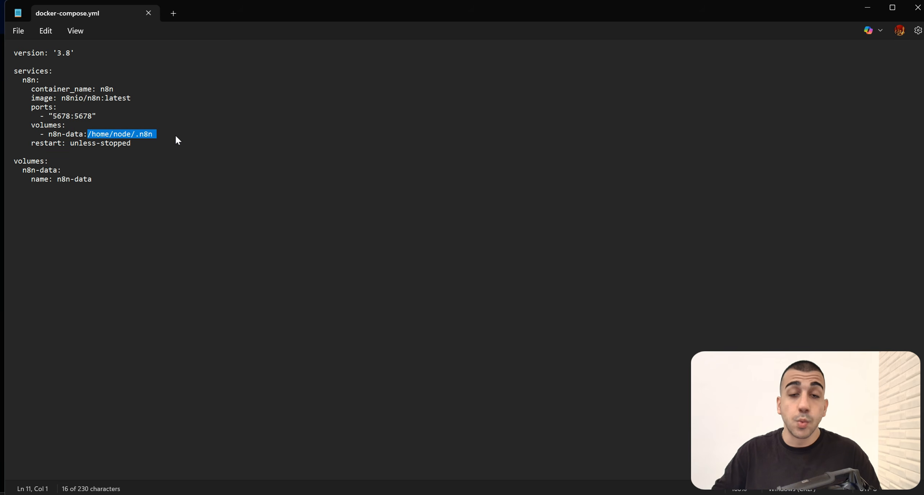
click(143, 134)
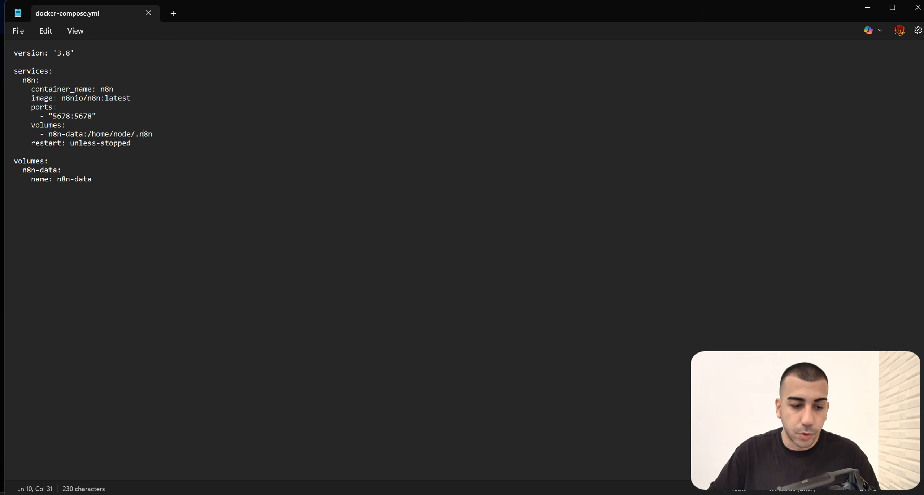
drag(88, 134, 153, 135)
drag(44, 134, 84, 134)
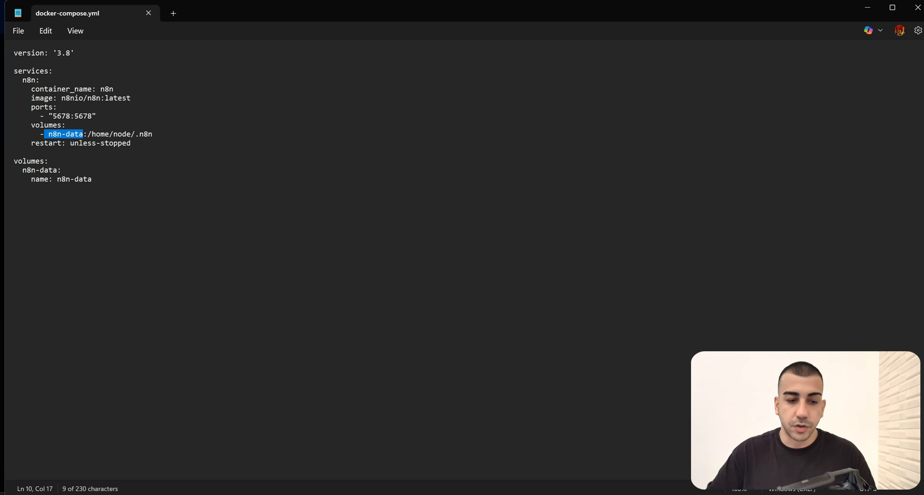
drag(154, 135, 157, 134)
drag(87, 134, 152, 134)
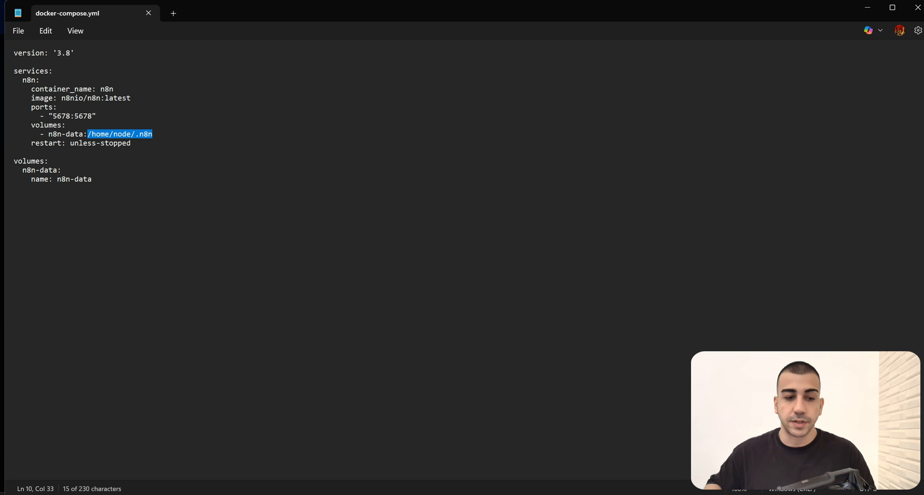
click(152, 143)
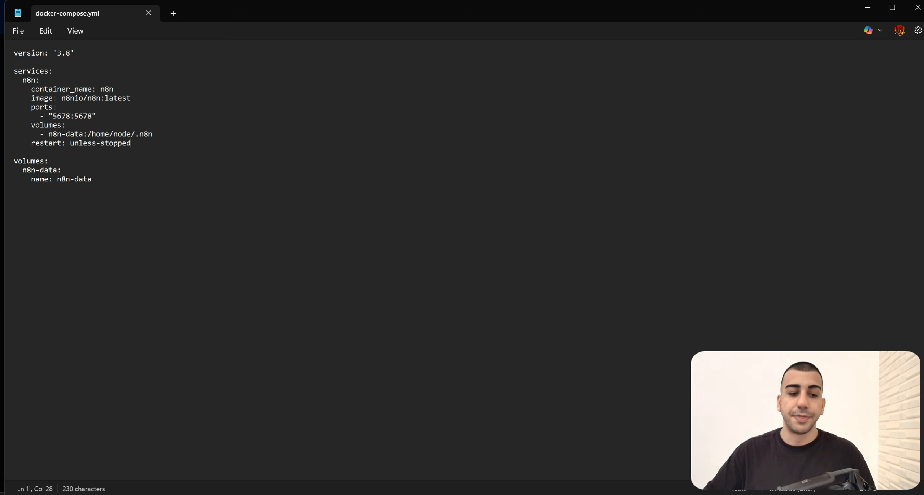
drag(88, 134, 158, 135)
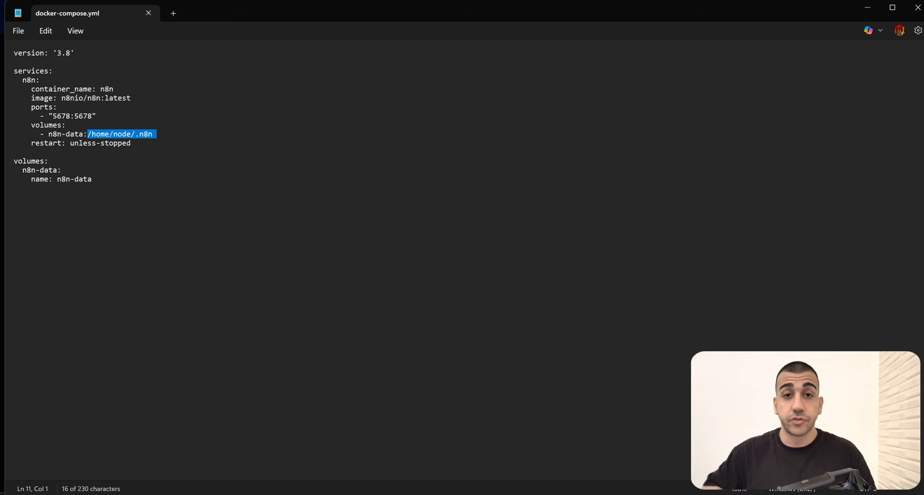
click(165, 141)
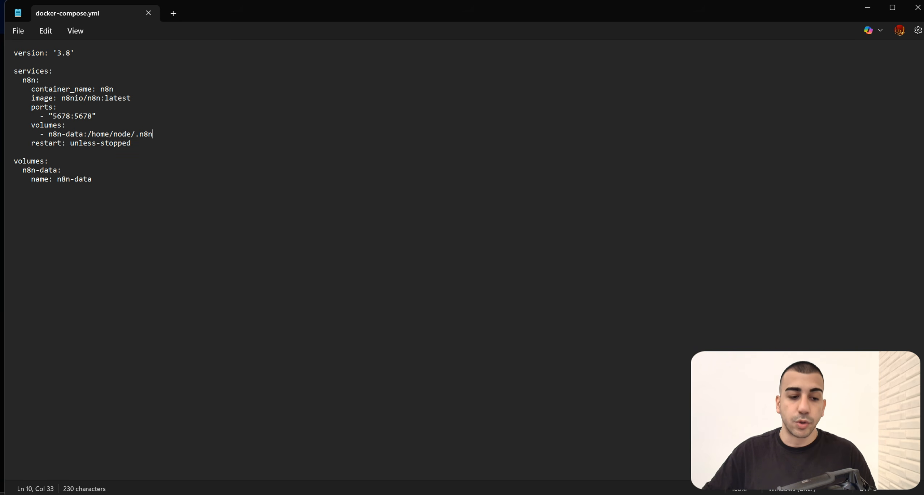
drag(83, 135, 49, 134)
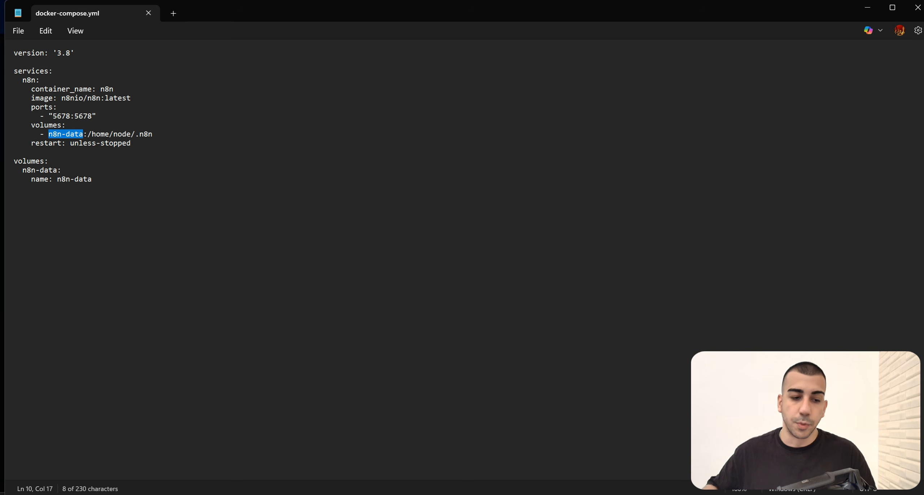
drag(96, 116, 53, 116)
click(98, 117)
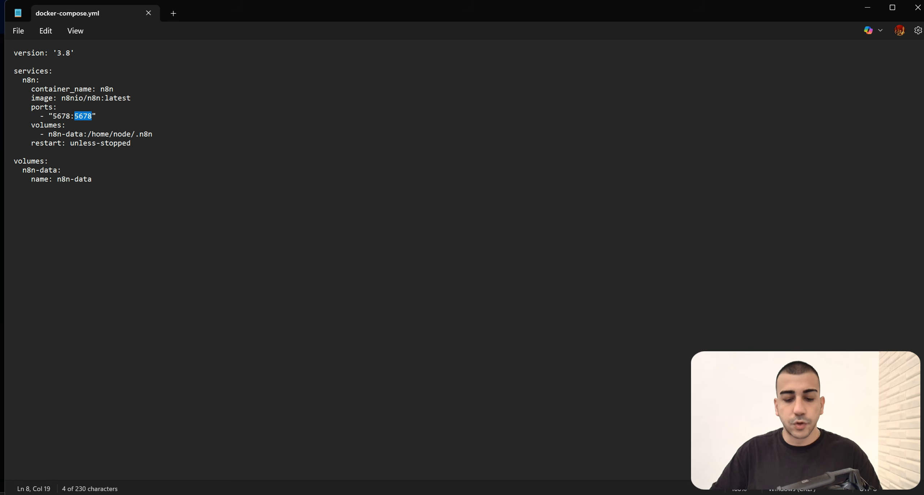
- Switch to the browser, open excalidraw.com in a new tab and draw a large rectangle in the middle of the canvas
key(alt+Tab)
click(419, 11)
text(excalidraw.com)
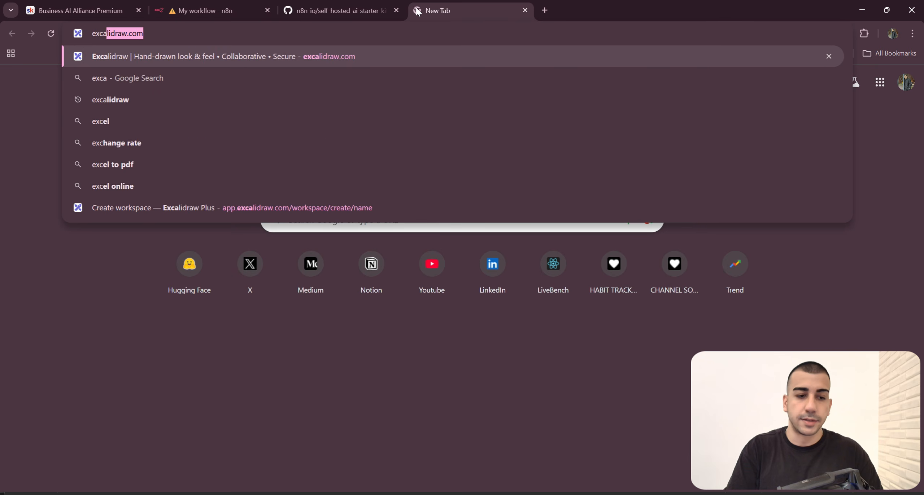
key(Return)
click(397, 67)
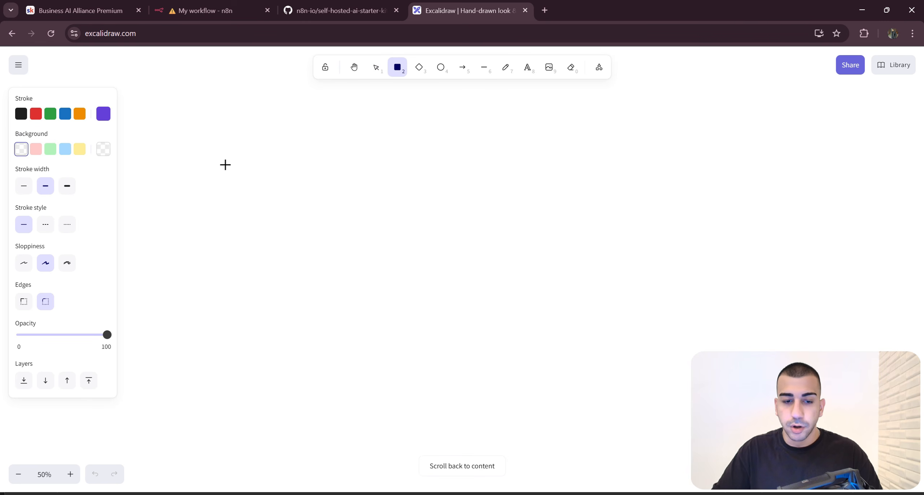
drag(276, 112, 667, 348)
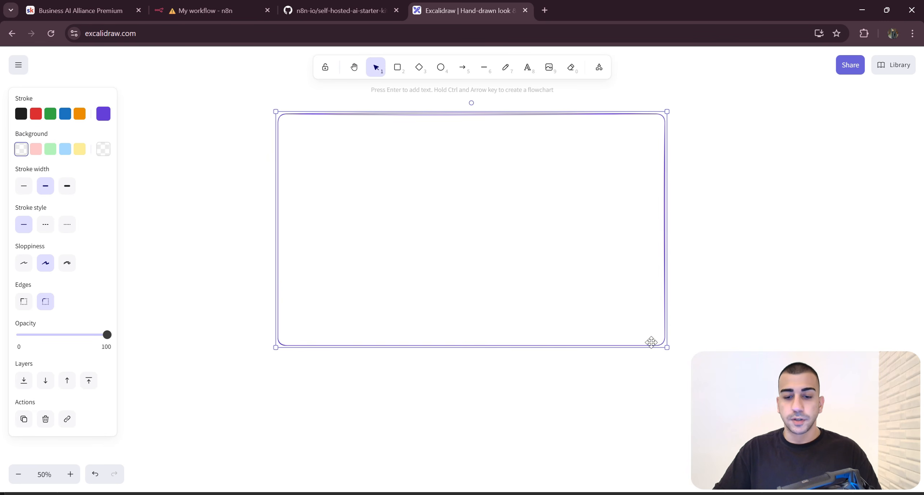
- Go back to the docker-compose file, highlight its full content and return to the Excalidraw drawing
key(alt+Tab)
key(ctrl+a)
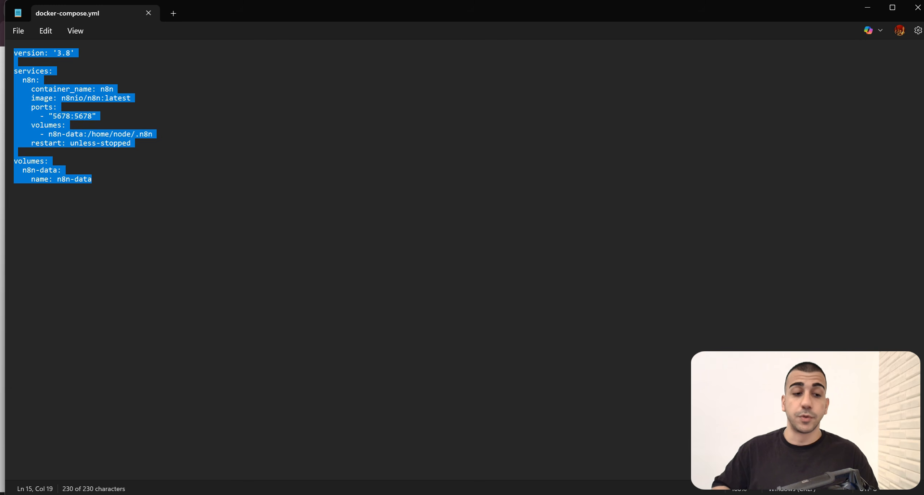
key(alt+Tab)
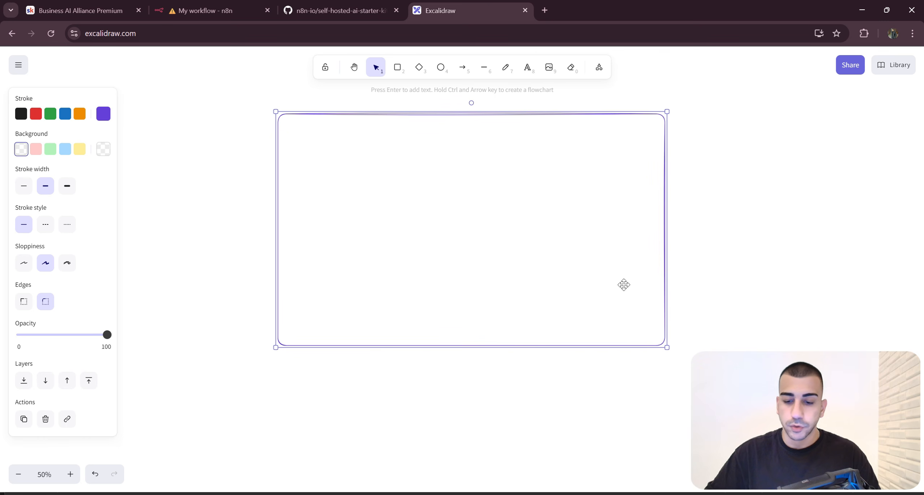
- Enlarge the rectangle from its lower-right corner, fit it in view and deselect it
drag(666, 347, 730, 376)
drag(814, 349, 651, 353)
scroll(735, 341, down, 3)
scroll(637, 352, up, 3)
drag(591, 336, 717, 389)
scroll(681, 374, down, 1)
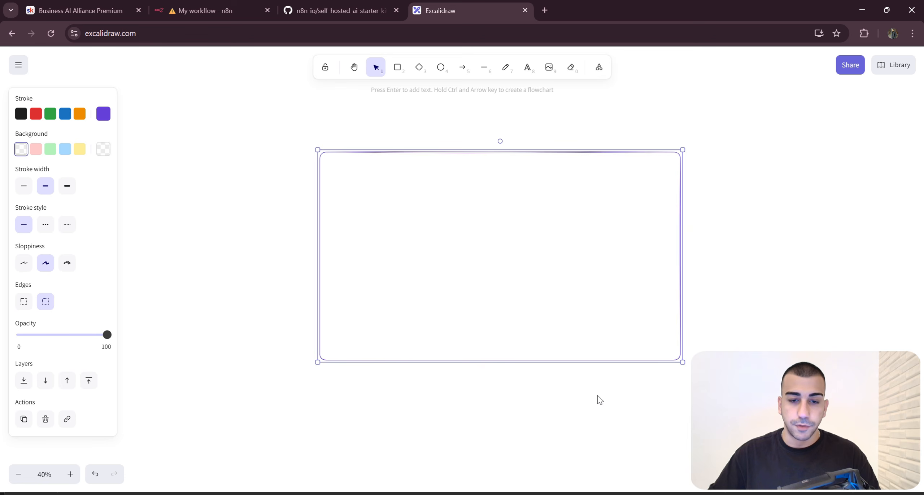
click(732, 307)
- Add the text HOST MACHINE just inside the rectangle's upper edge and scale it up into a large heading
click(525, 65)
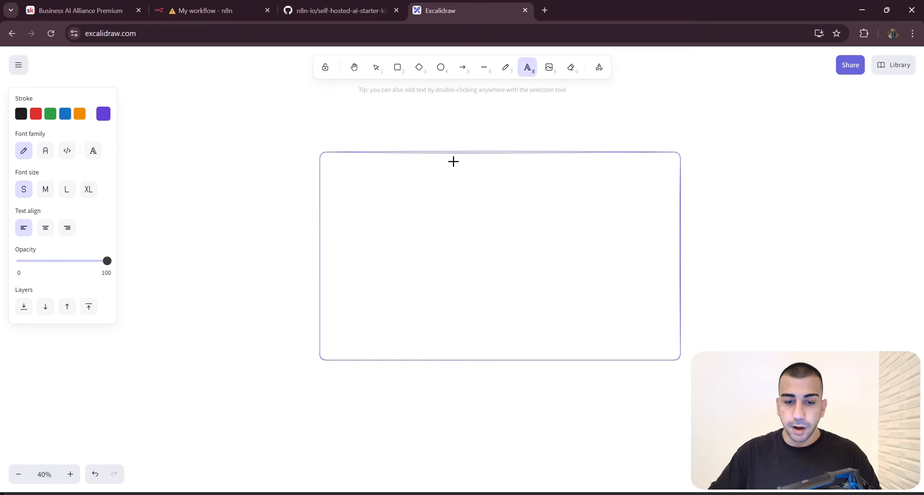
click(452, 161)
key(Caps_Lock)
text(HOST MACHINE)
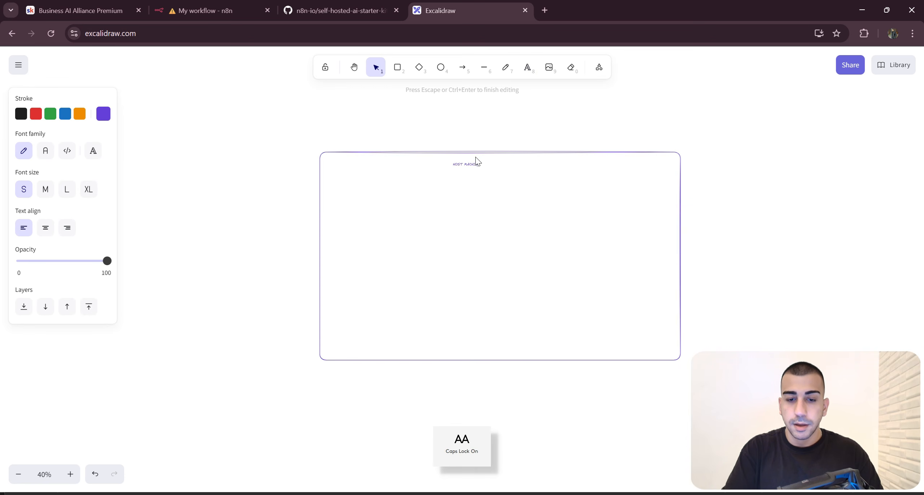
click(767, 295)
scroll(473, 183, up, 5)
click(480, 151)
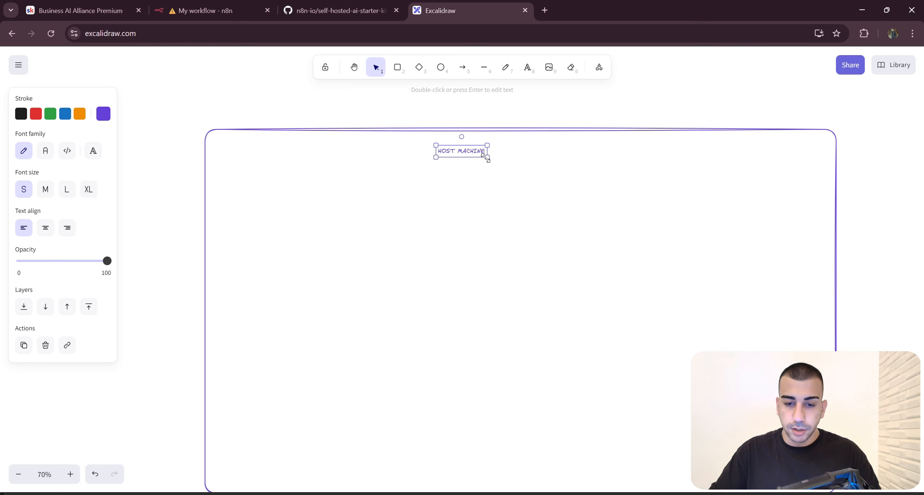
drag(487, 157, 531, 160)
- Extend the HOST MACHINE heading so that it reads HOST MACHINE (PC, VPS)
double_click(562, 163)
key(Right)
text(()
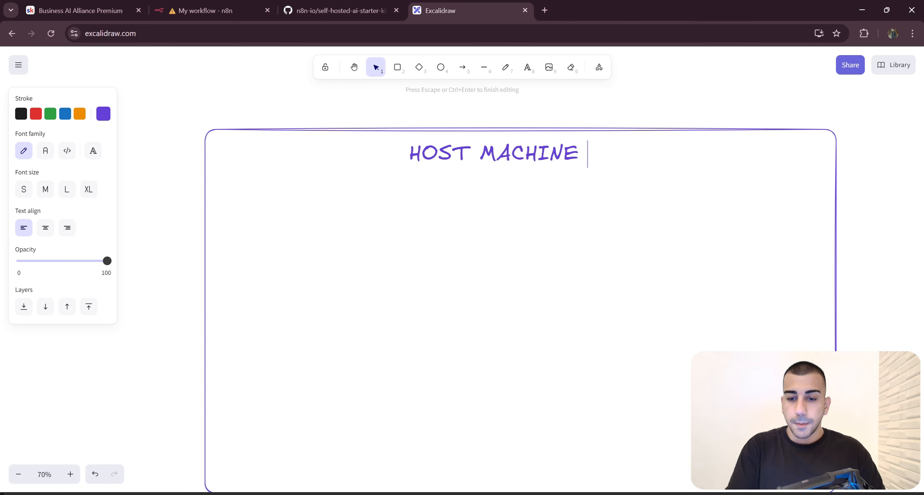
key(Caps_Lock)
text(pc,)
key(BackSpace)
key(BackSpace)
key(BackSpace)
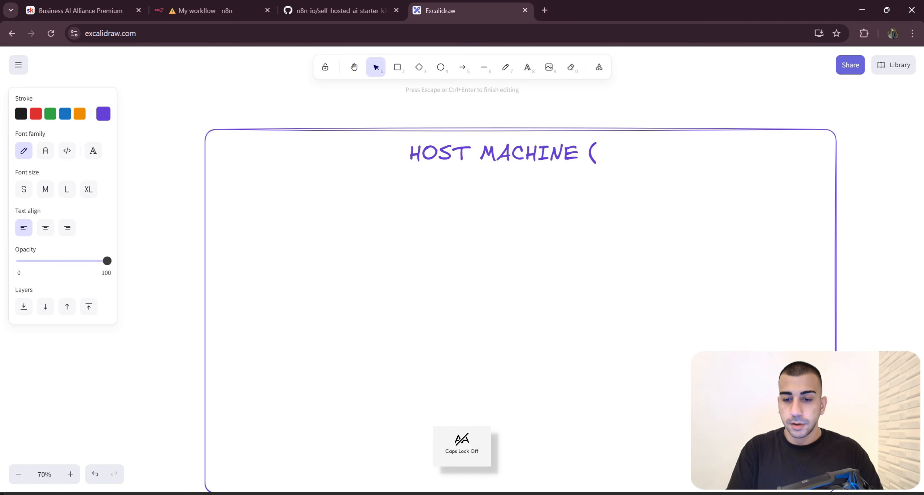
key(Caps_Lock)
text(PC,)
key(Caps_Lock)
text(VPS))
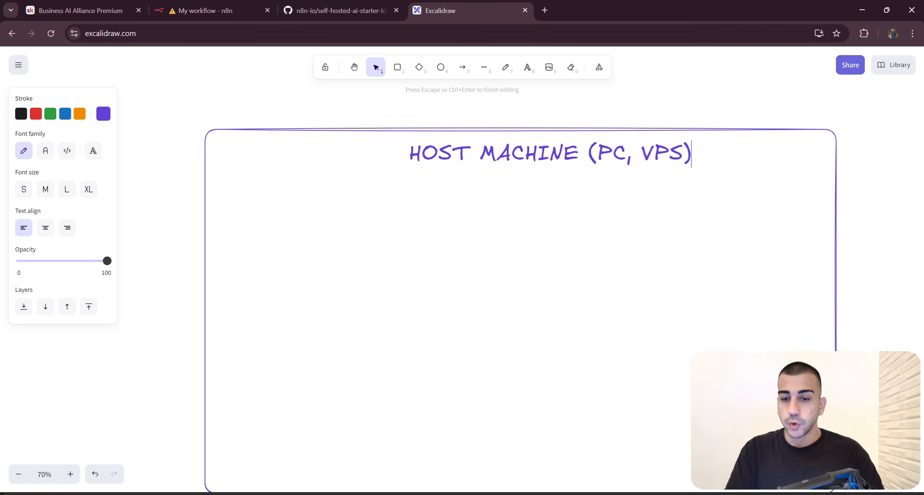
key(Caps_Lock)
click(585, 169)
- Move the HOST MACHINE (PC, VPS) heading back towards the middle of the large rectangle's upper edge
scroll(586, 169, down, 1)
drag(614, 187, 541, 169)
drag(660, 196, 635, 185)
click(430, 129)
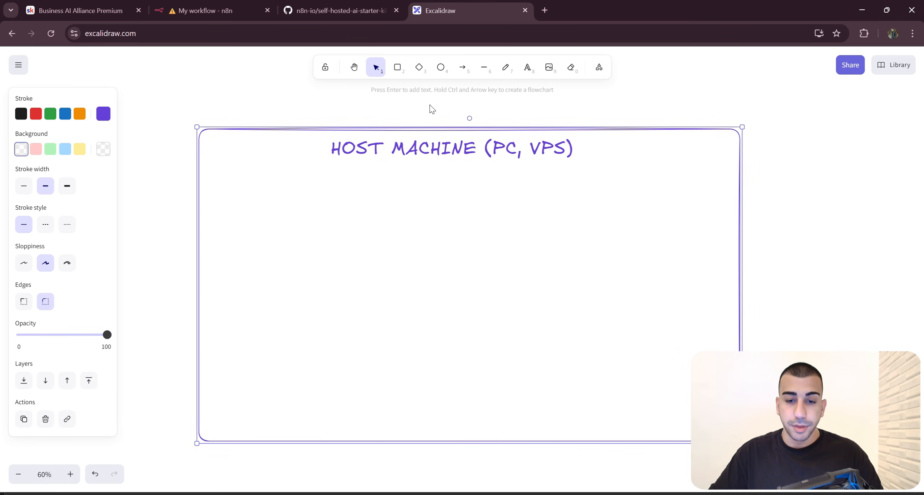
- Draw a second large rectangle inside the host machine rectangle, below the heading and near its left edge
click(398, 67)
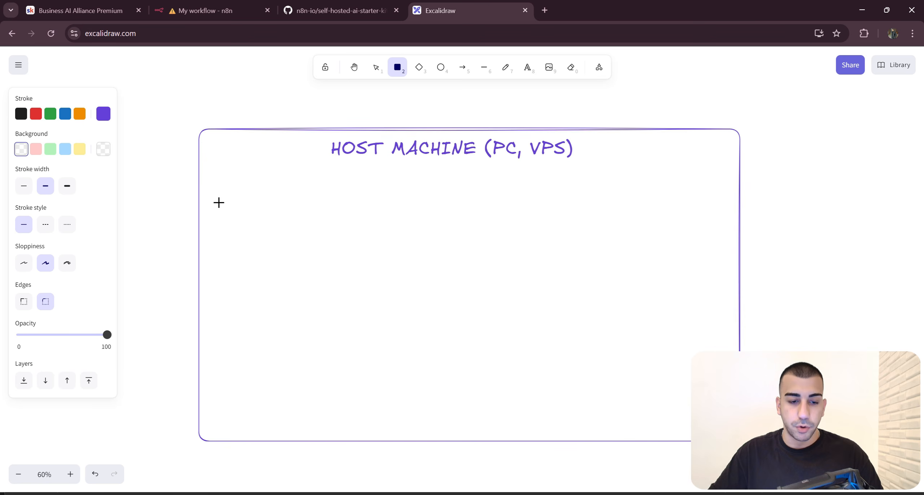
drag(213, 197, 620, 434)
scroll(469, 282, left, 3)
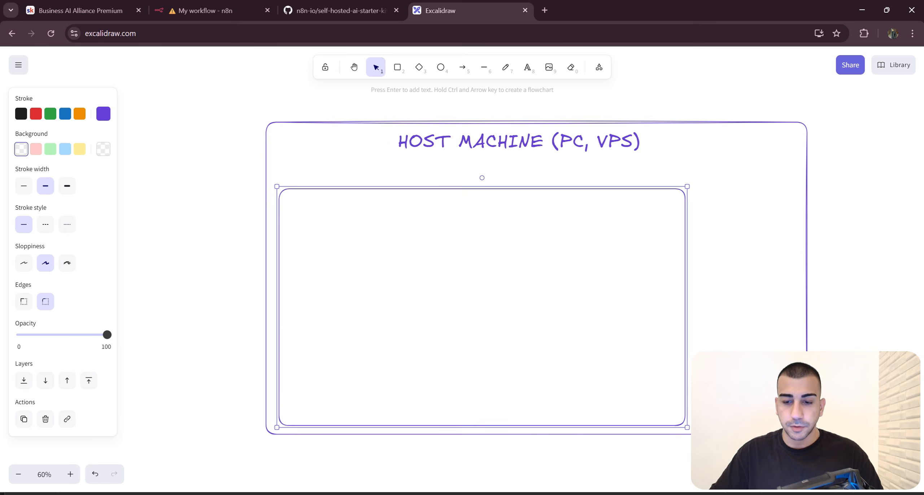
click(536, 289)
- Add the text DOCKER just inside the inner rectangle's upper edge and scale it up into a heading
click(522, 75)
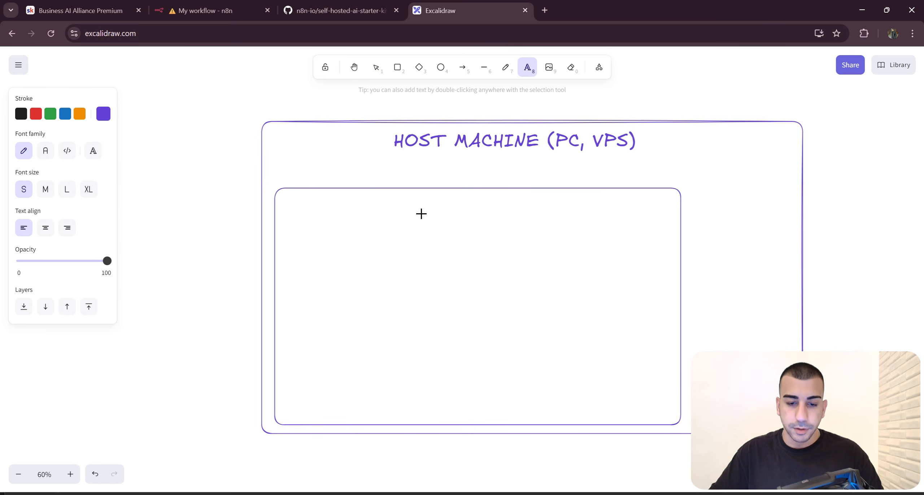
click(422, 210)
key(Caps_Lock)
text(DOCKER)
click(563, 315)
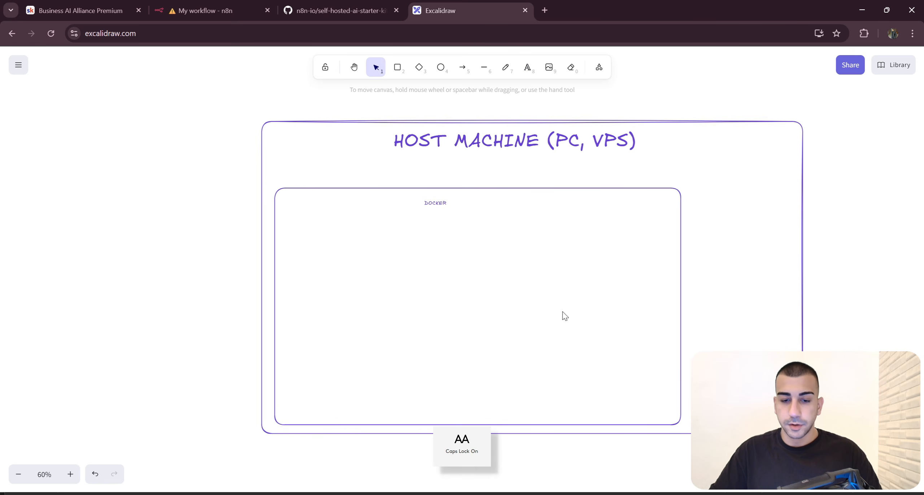
click(435, 203)
mouse_move(450, 208)
mouse_down()
mouse_move(502, 229)
mouse_move(464, 203)
mouse_up()
- Switch to Docker Desktop, dismiss the n8n search overlay and show the list of containers
click(603, 431)
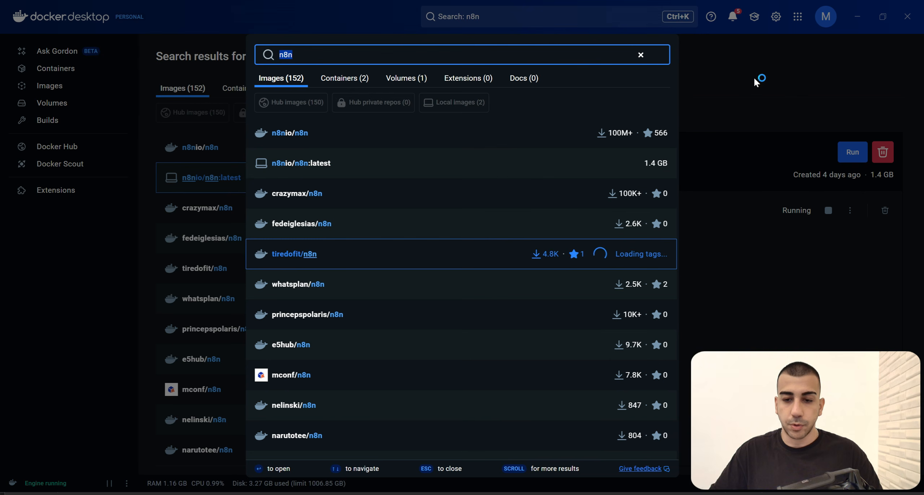
click(759, 78)
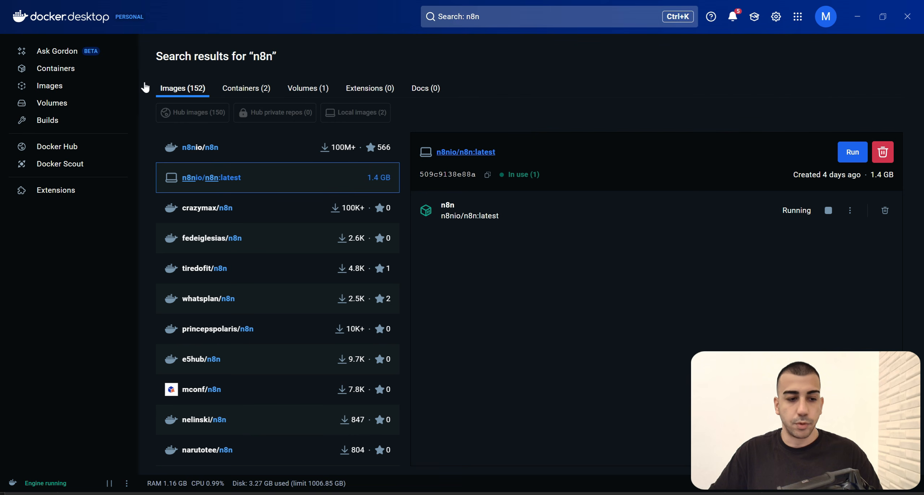
click(62, 72)
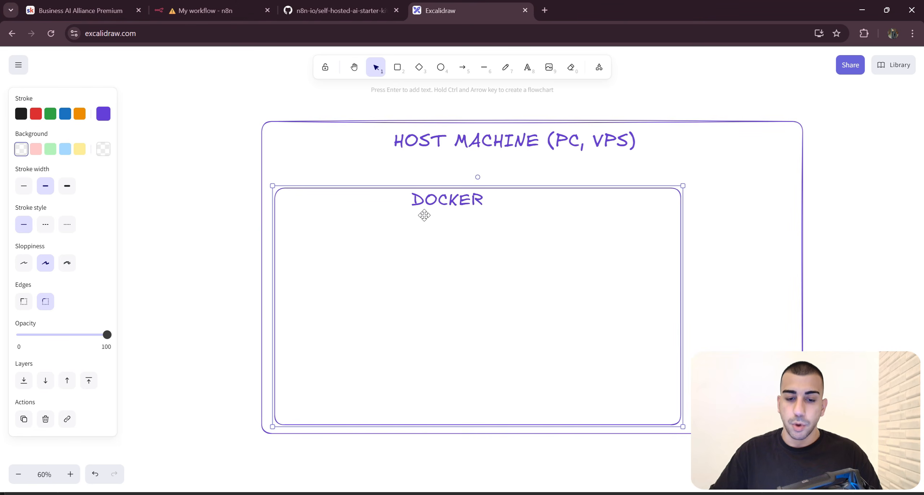
- Draw a roughly square box at the left inside the DOCKER rectangle, and point out the n8n container in Docker Desktop
click(142, 253)
click(397, 69)
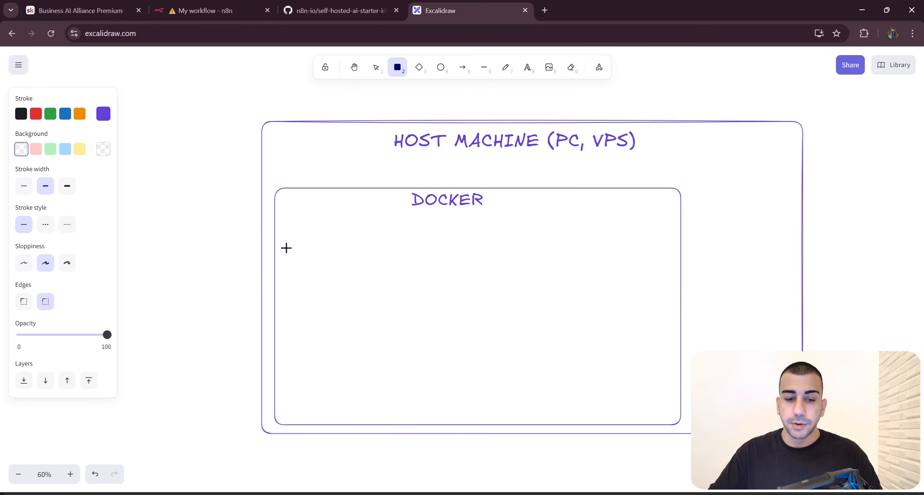
drag(283, 230, 418, 365)
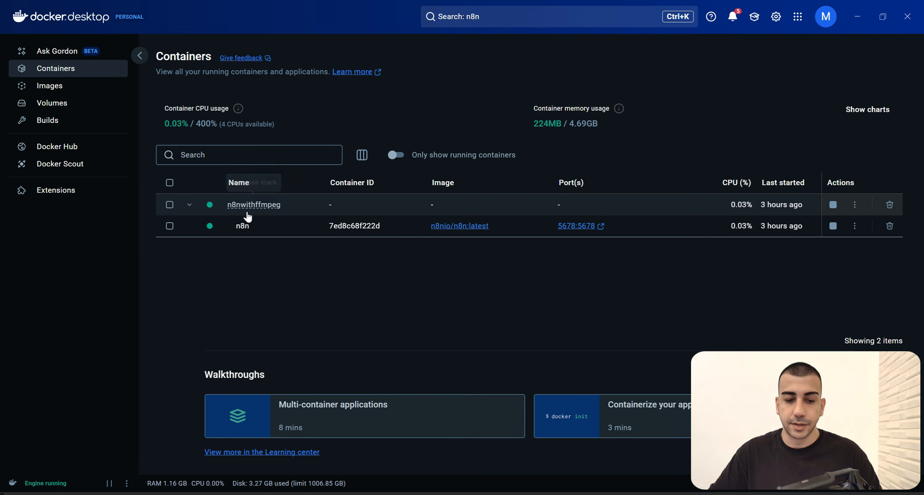
double_click(251, 231)
click(252, 234)
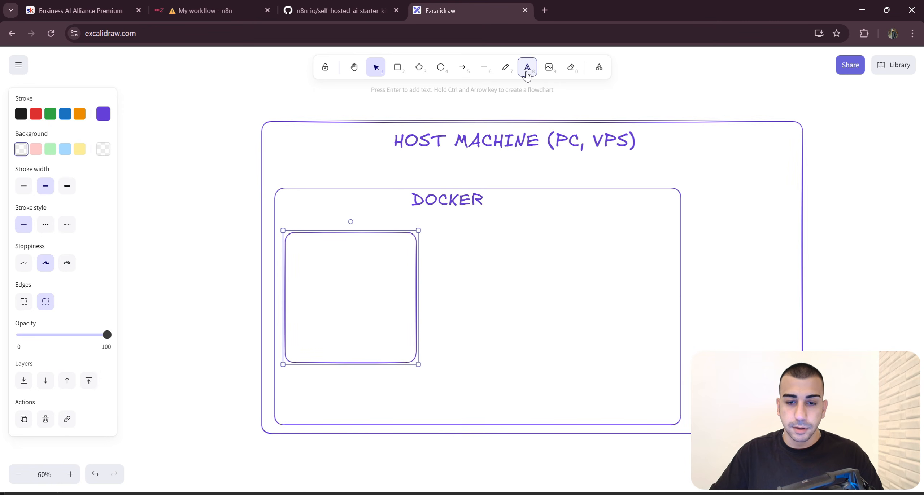
- Add the text N8N - CONTAINER inside the square's upper edge and centre it there
click(526, 76)
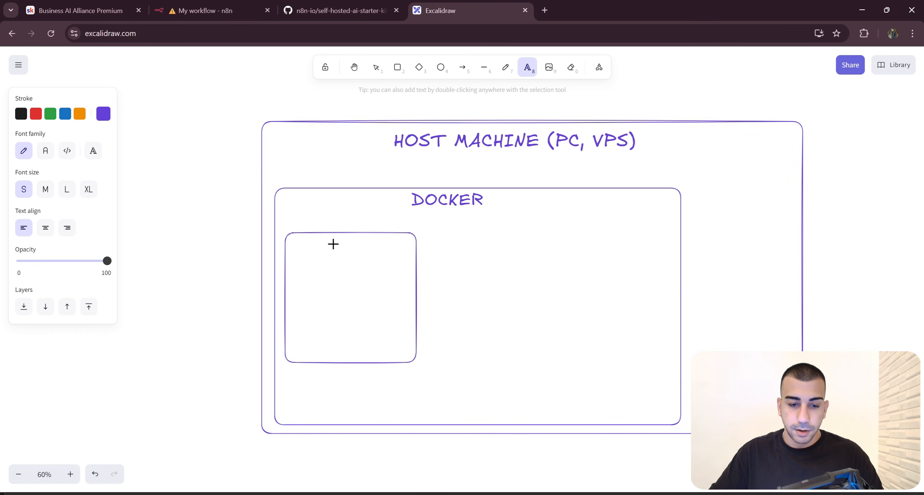
click(332, 244)
key(Caps_Lock)
text(n)
key(BackSpace)
key(Caps_Lock)
text(N)
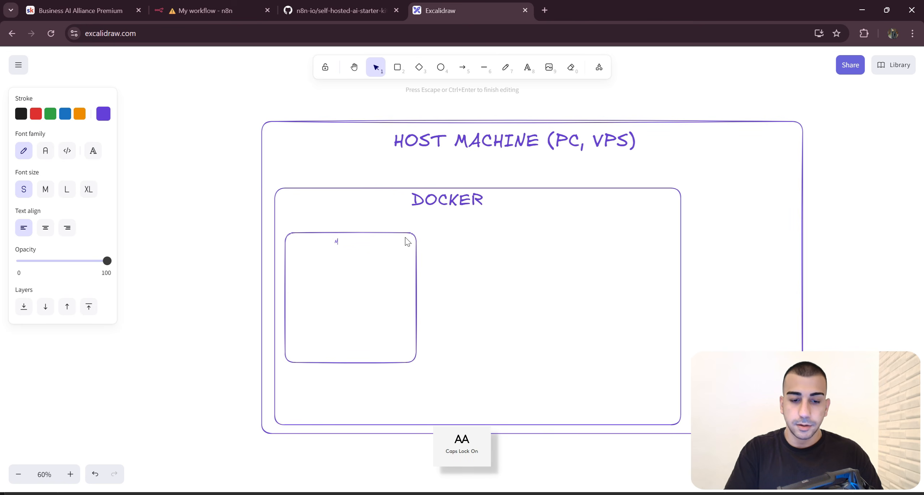
text(8N - C)
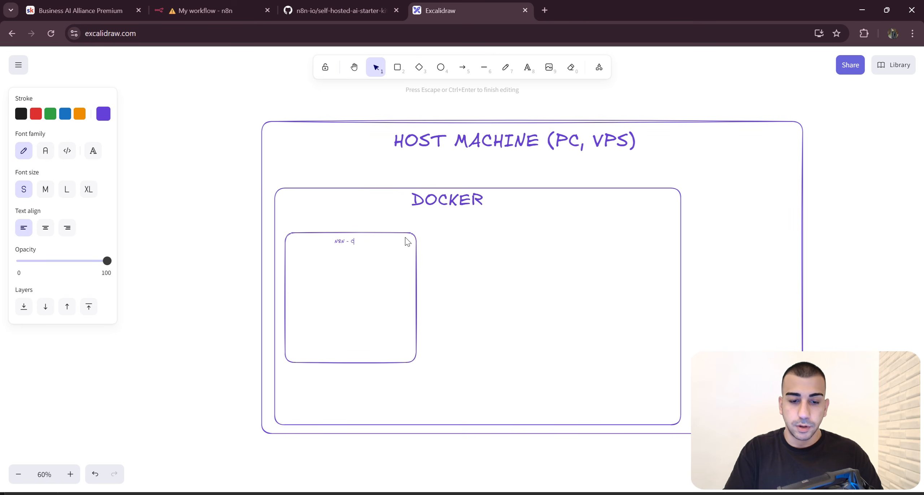
text(ONTAINER)
click(483, 264)
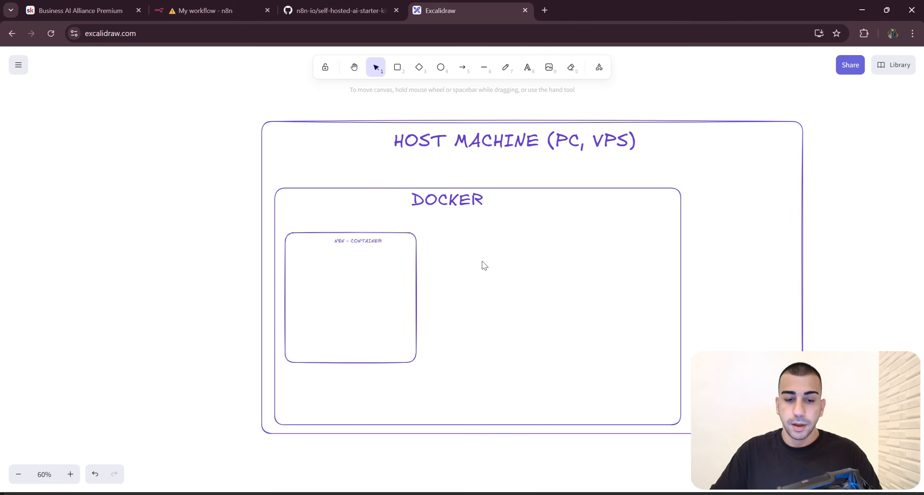
drag(360, 239, 347, 242)
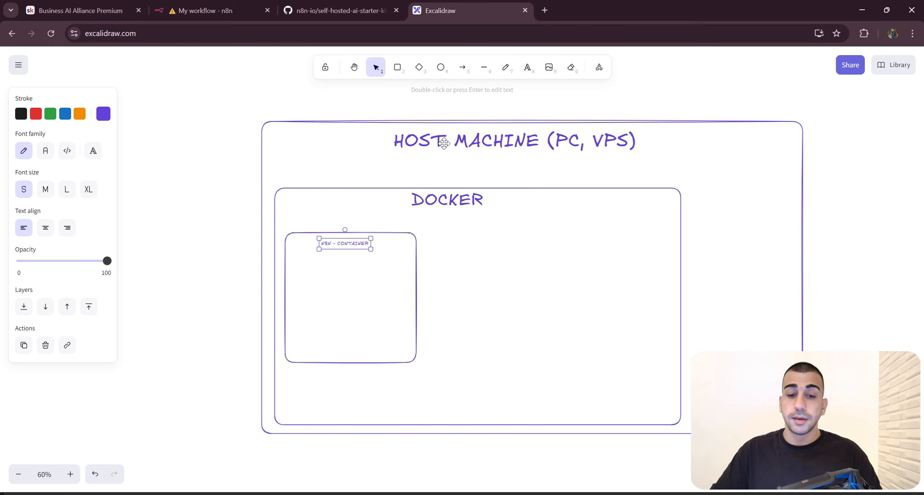
click(388, 141)
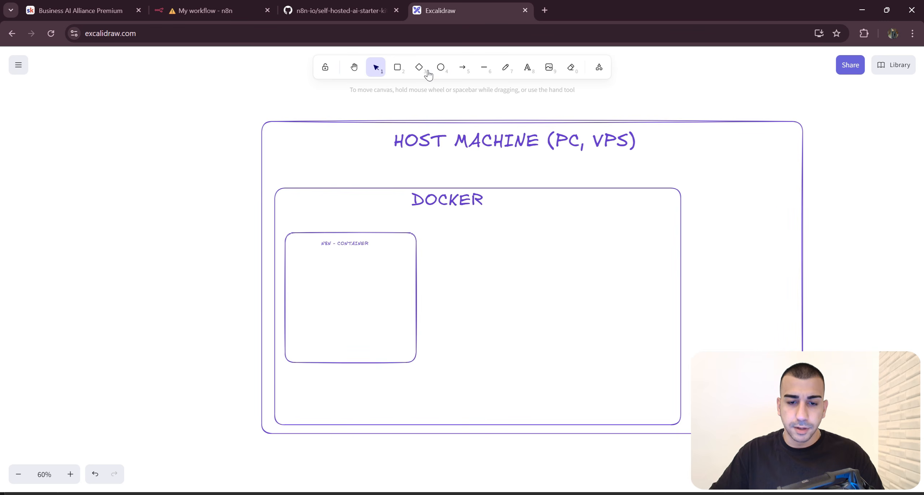
- Draw a small rectangle at the left inside the N8N - CONTAINER box, below its label
key(3)
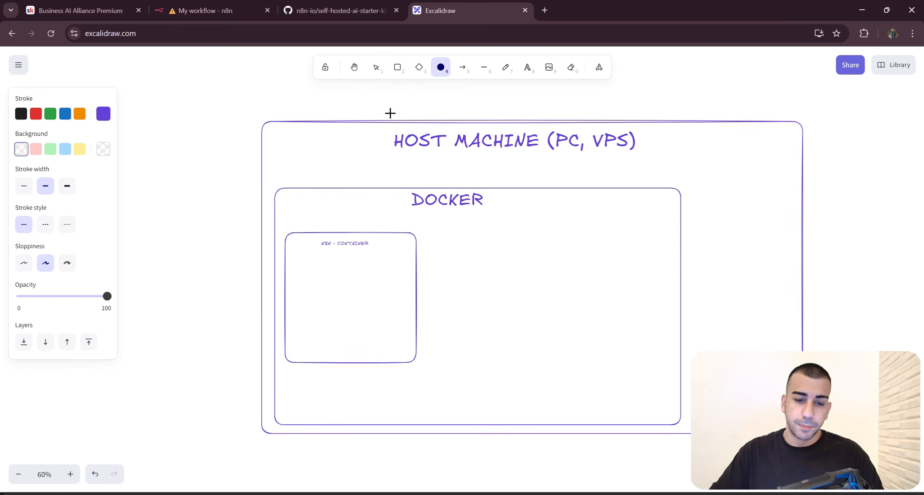
click(398, 68)
drag(292, 265, 332, 300)
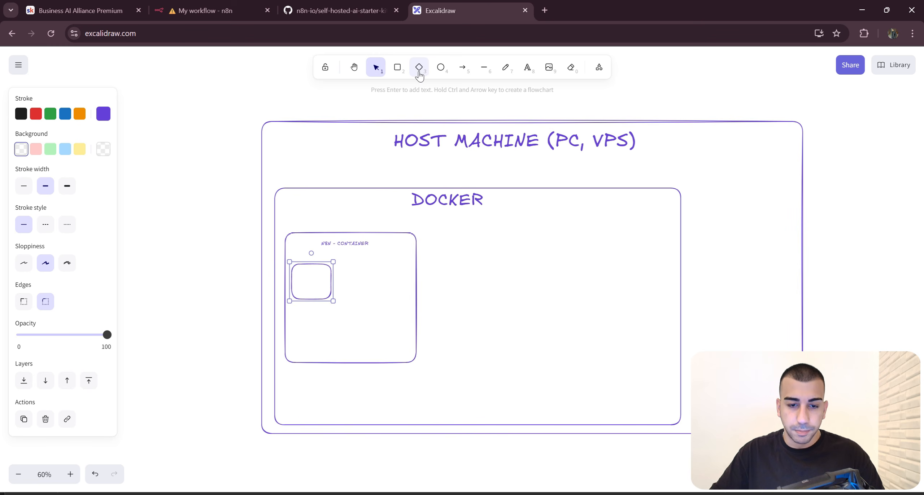
- Label the small rectangle N8N APP and centre the text near its upper edge
click(527, 68)
click(306, 268)
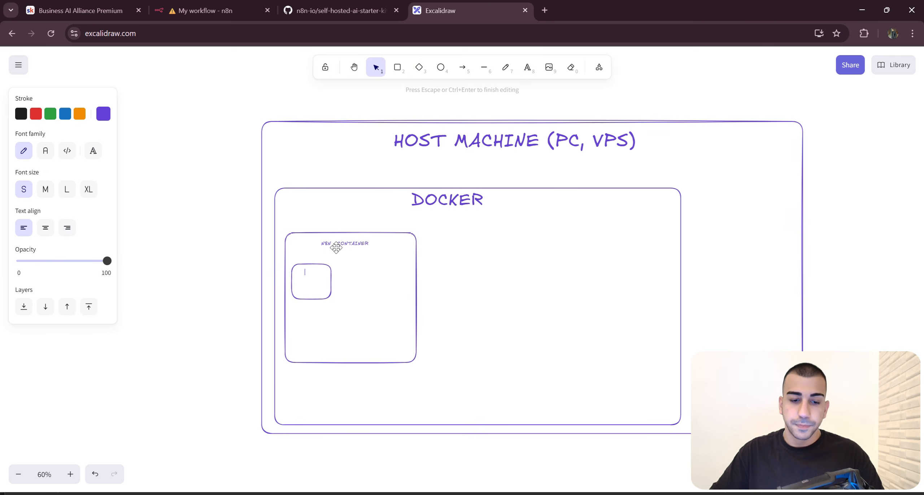
click(531, 309)
drag(313, 270, 308, 271)
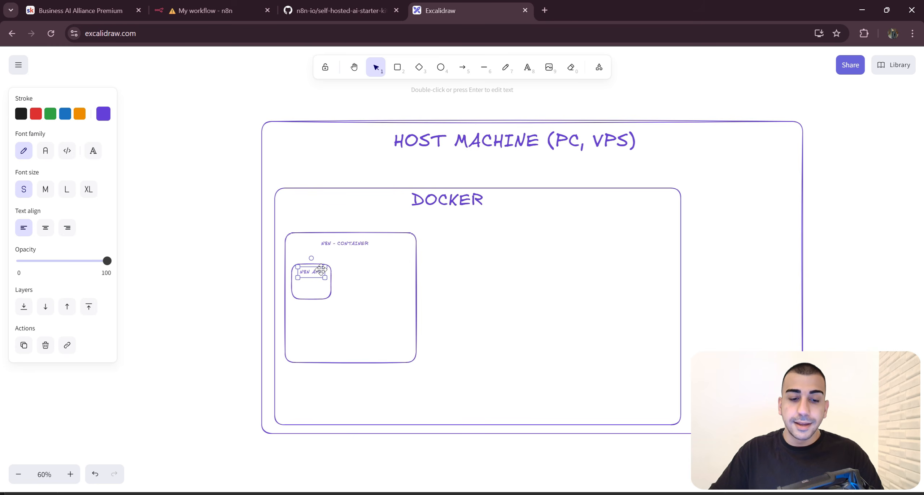
click(346, 278)
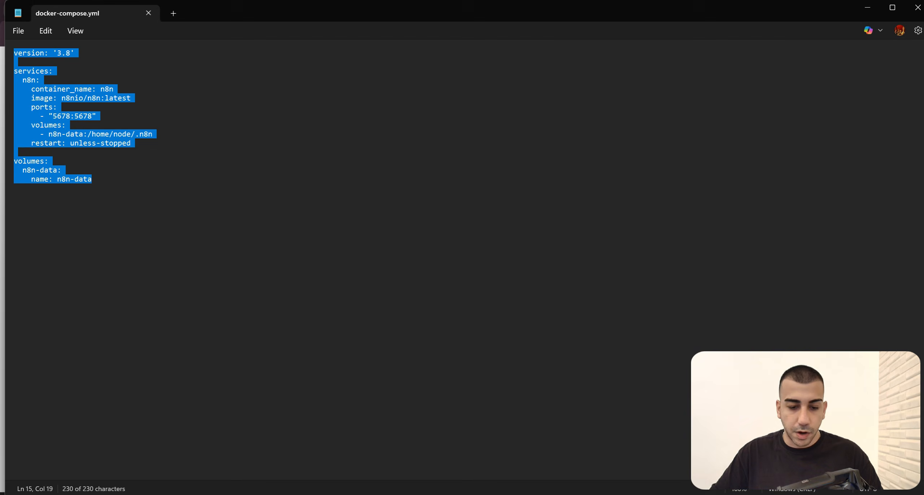
- Copy the path /home/node/.n8n from docker-compose.yml and paste it as text beside the N8N APP box
click(93, 179)
drag(153, 134, 88, 134)
key(ctrl+c)
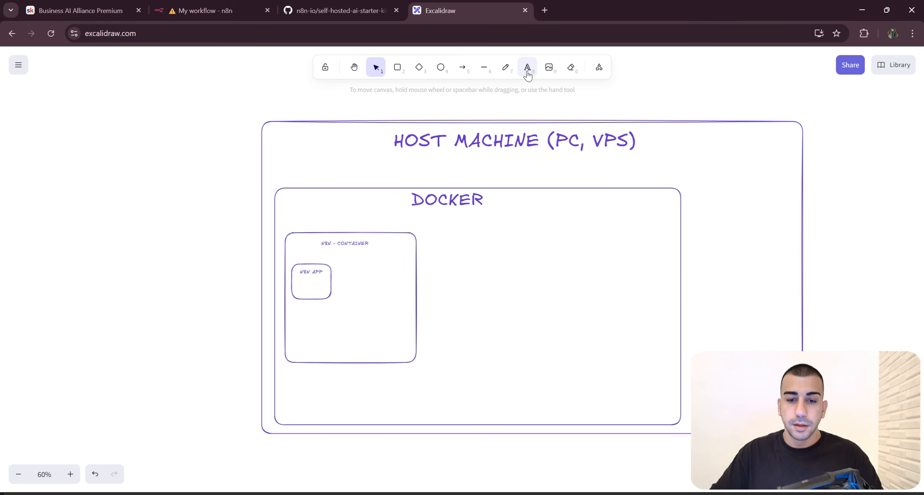
click(528, 68)
click(351, 268)
key(ctrl+v)
click(443, 291)
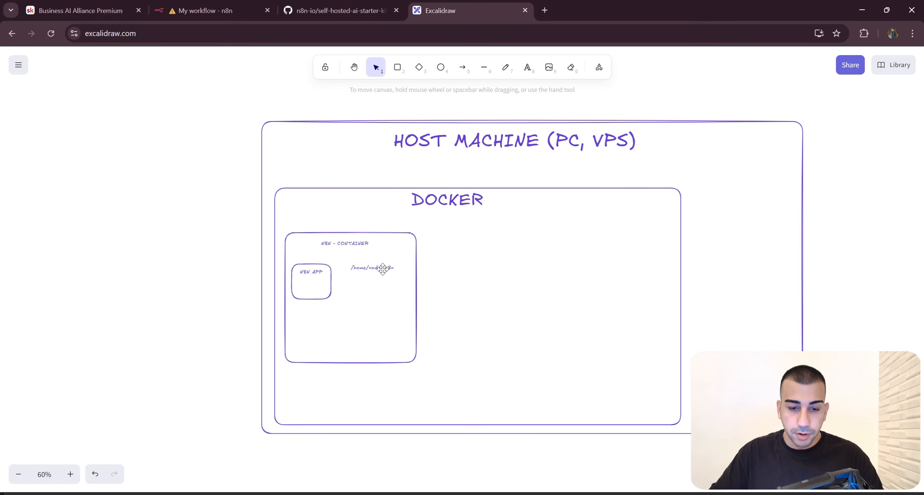
click(383, 269)
- Draw an arrow from the N8N APP box to the /home/node/.n8n text
click(463, 67)
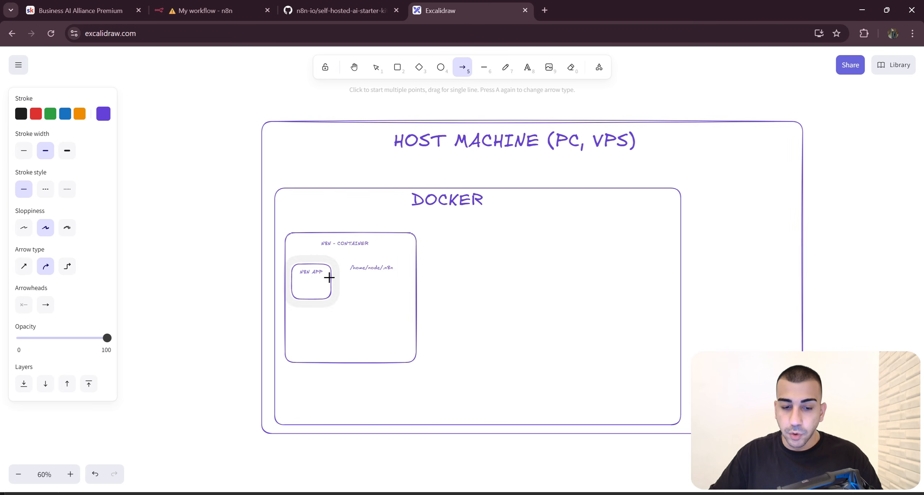
drag(327, 276, 351, 268)
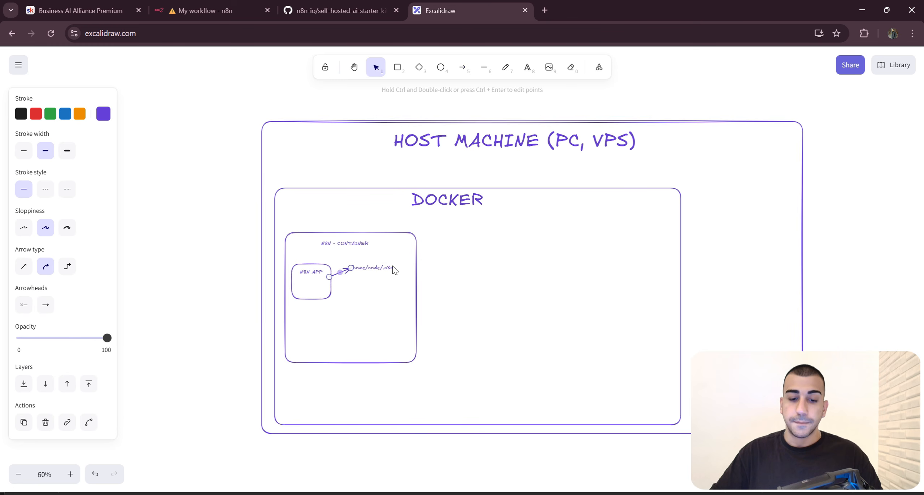
click(467, 276)
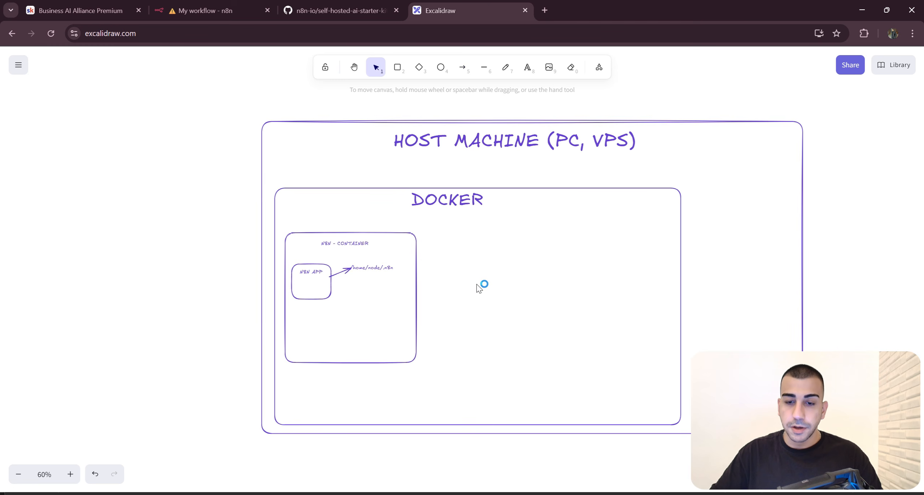
click(462, 68)
drag(715, 157, 393, 271)
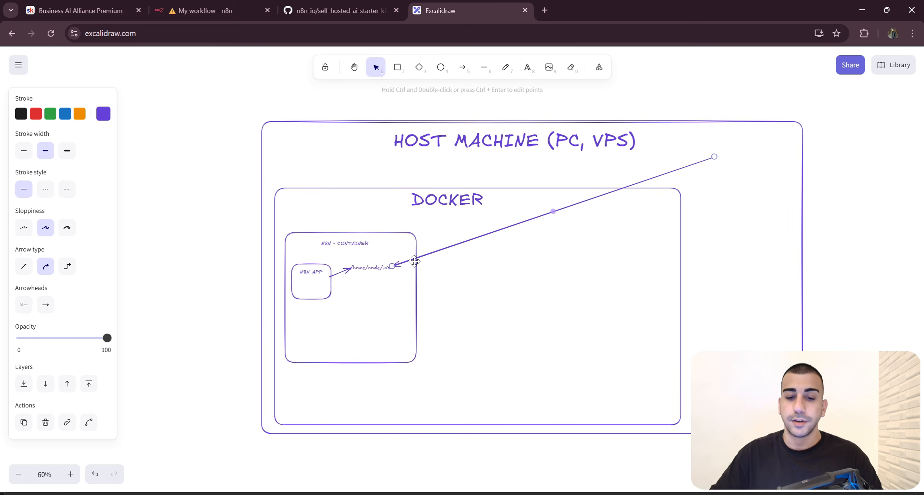
key(Delete)
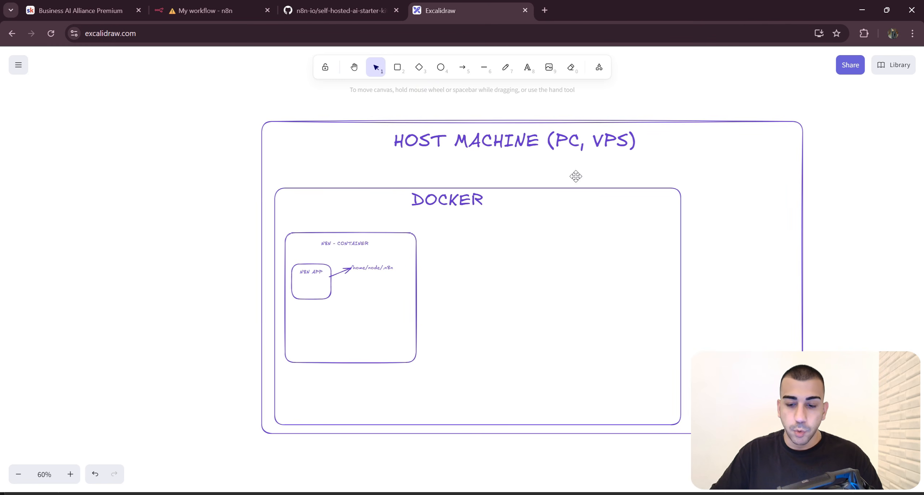
- Copy n8n-data from docker-compose.yml, paste it enlarged in the host machine area beside the DOCKER rectangle, and prefix it with a slash
key(alt+Tab)
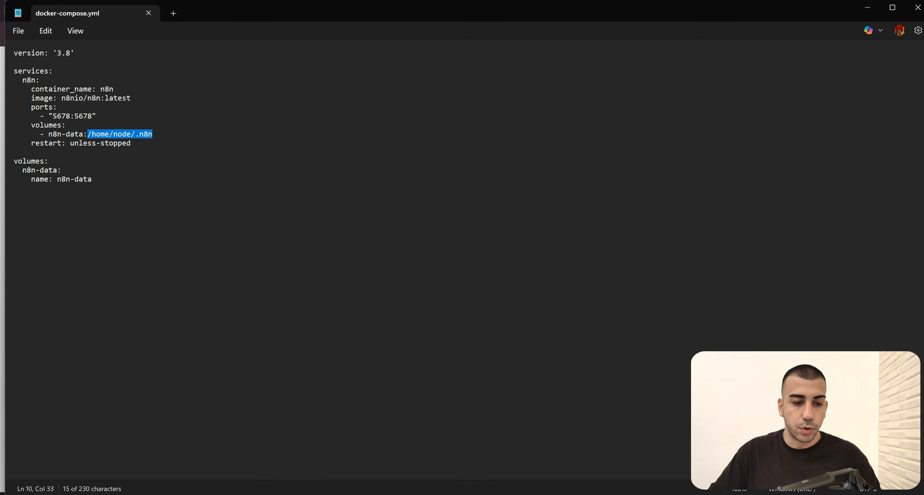
drag(83, 135, 58, 134)
key(ctrl+c)
key(alt+Tab)
key(ctrl+v)
drag(713, 202, 756, 209)
double_click(704, 199)
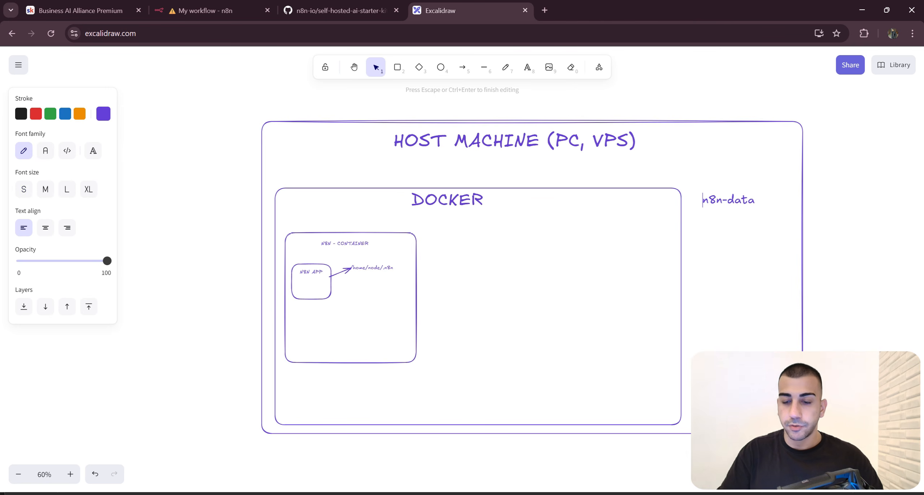
text(/)
click(506, 221)
- Go back to docker-compose.yml and highlight the n8n service's volumes entry n8n-data:/home/node/.n8n
key(alt+Tab)
drag(152, 135, 14, 125)
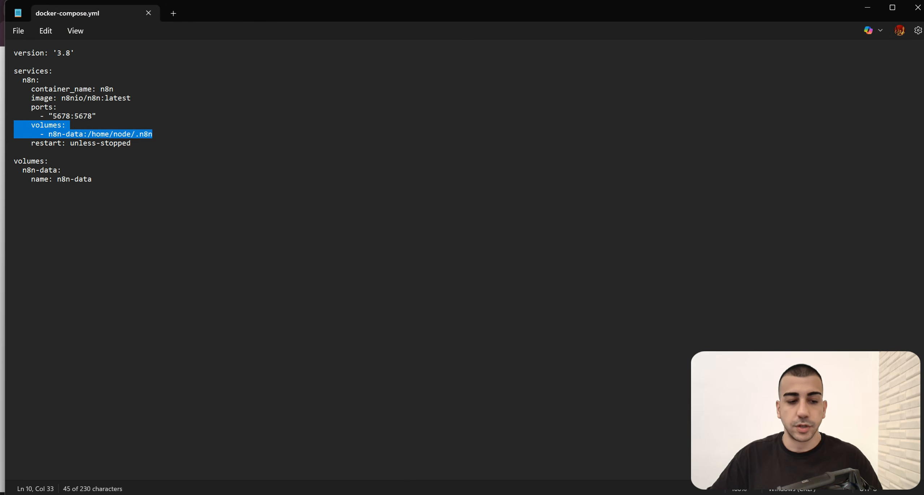
- Return to the Excalidraw diagram and draw an arrow from the /home/node/.n8n text to the /n8n-data text
key(alt+Tab)
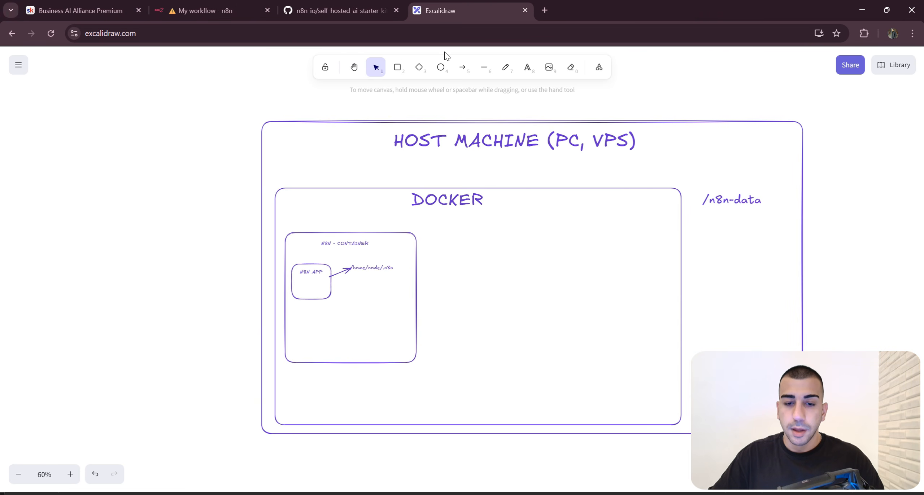
click(463, 67)
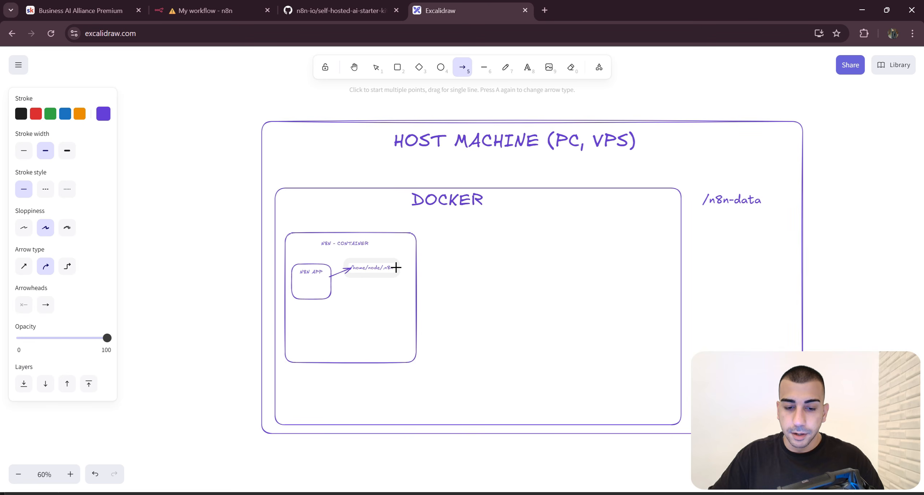
drag(396, 267, 702, 201)
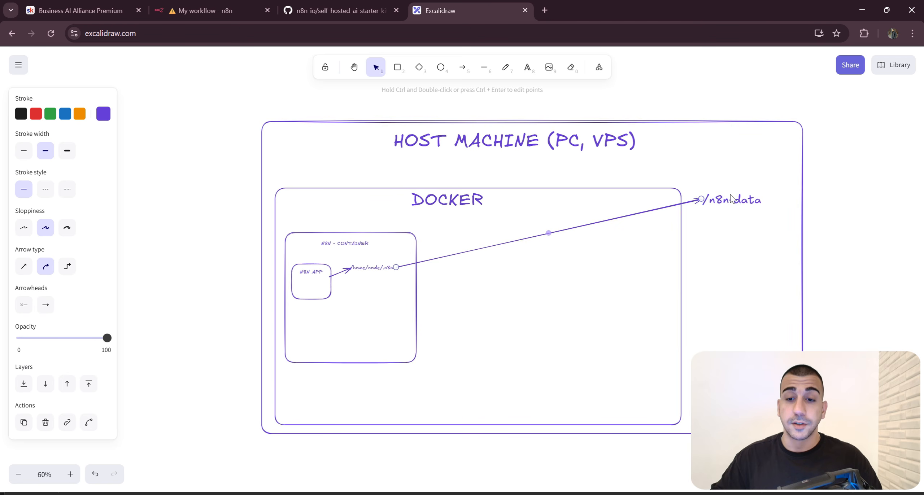
click(352, 320)
- Examine the n8n container, its /home/node/.n8n path and the link to /n8n-data on the host machine
scroll(353, 320, up, 8)
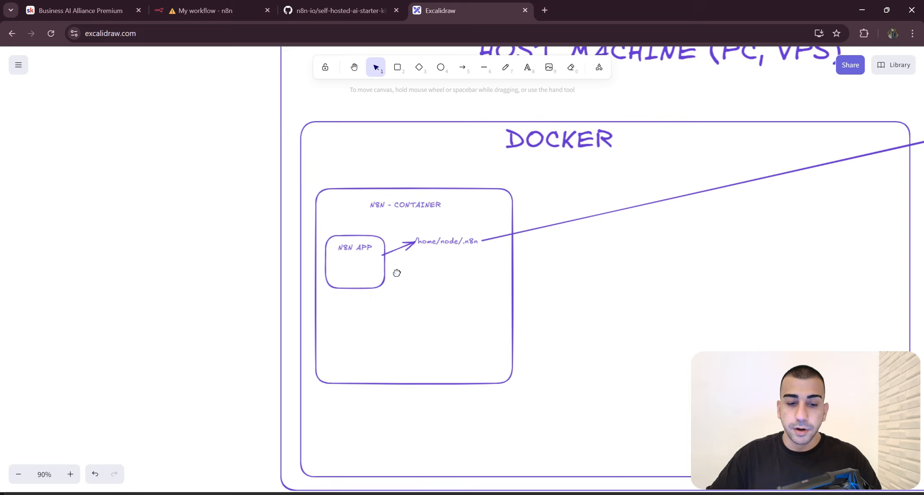
scroll(406, 258, up, 2)
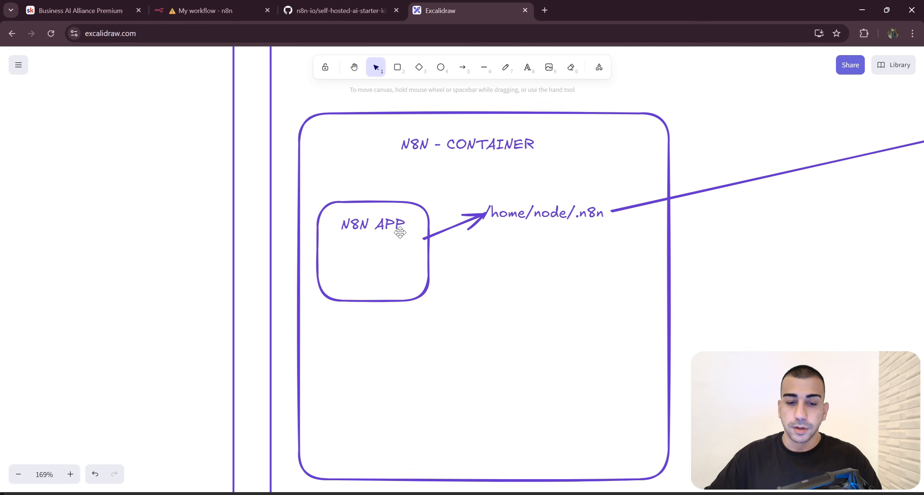
scroll(422, 237, right, 3)
scroll(423, 237, up, 1)
click(413, 231)
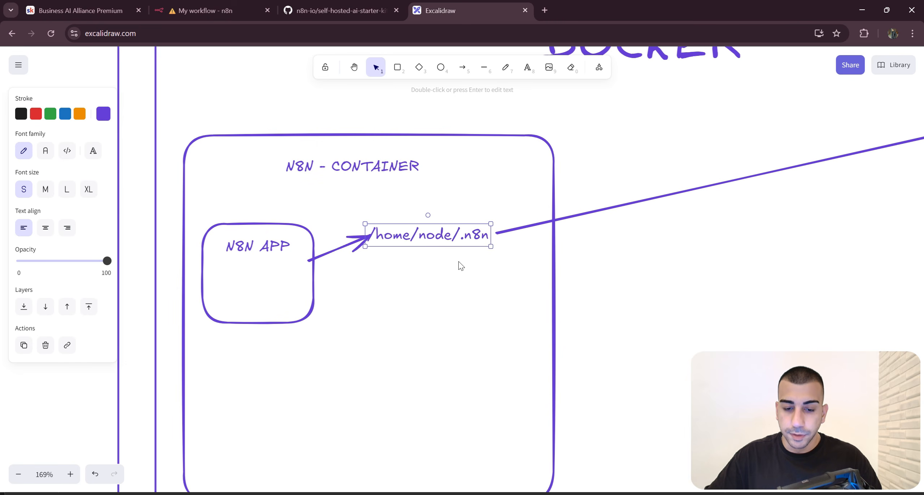
drag(459, 261, 453, 269)
click(422, 181)
scroll(442, 190, down, 5)
drag(501, 226, 185, 323)
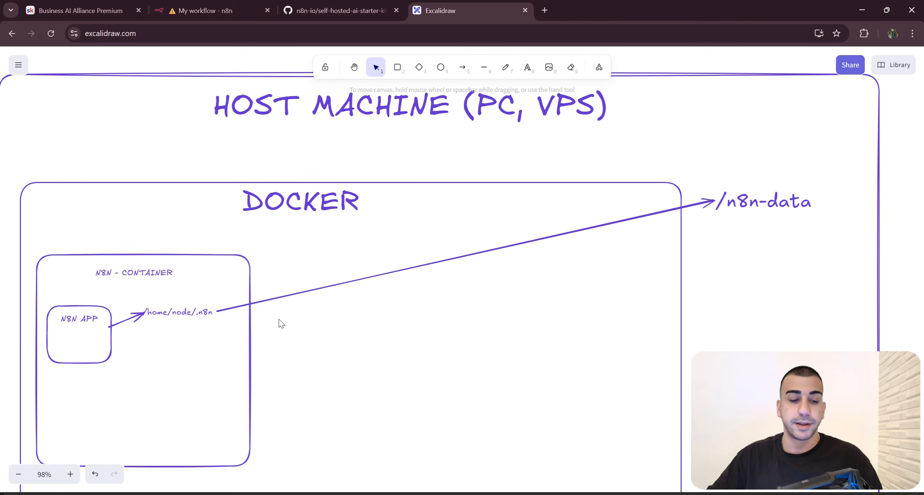
scroll(183, 313, up, 5)
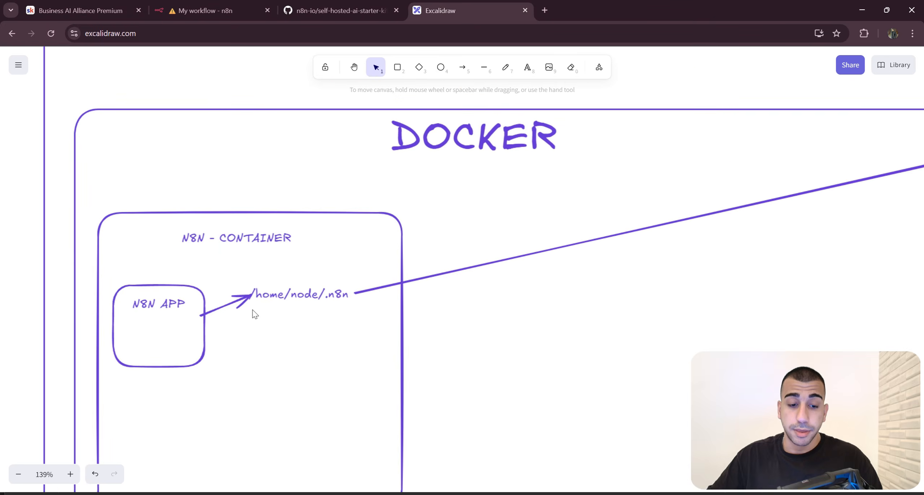
scroll(255, 314, left, 2)
scroll(350, 322, down, 3)
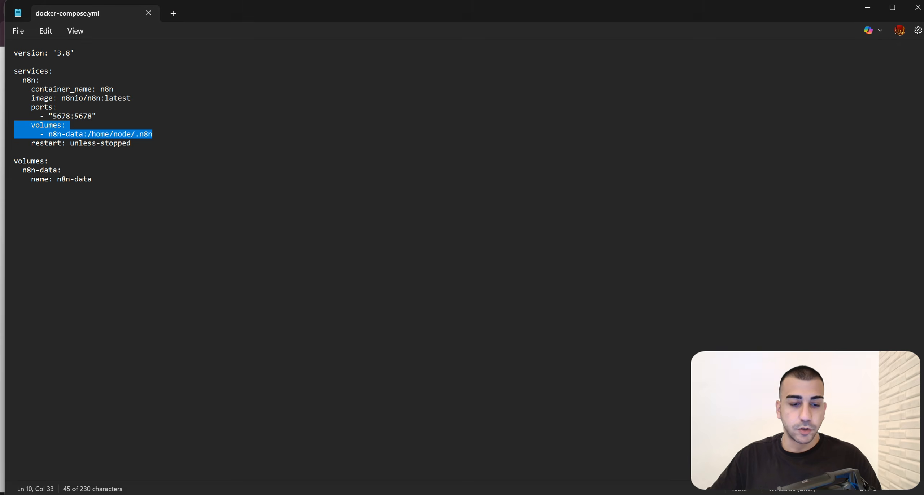
- Copy port 5678 from docker-compose.yml and paste it inside the N8N - CONTAINER box, below /home/node/.n8n
click(97, 116)
double_click(62, 116)
key(ctrl+c)
key(alt+Tab)
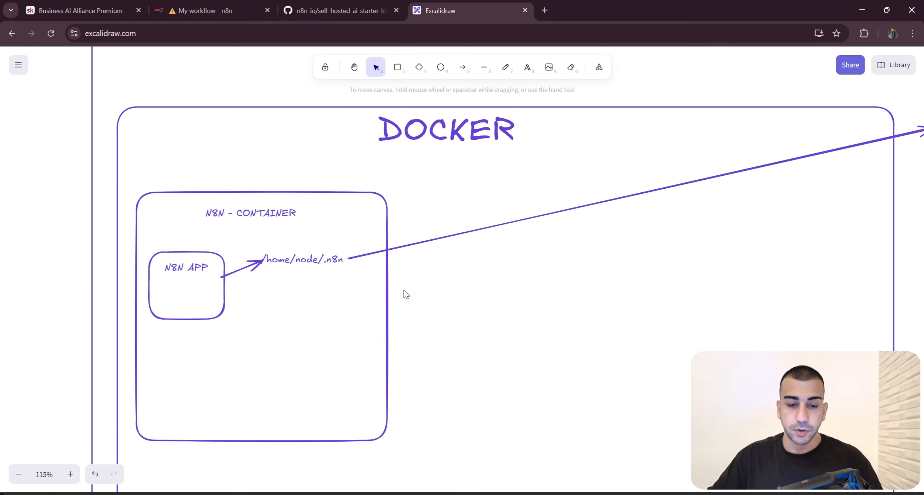
key(ctrl+v)
drag(349, 306, 301, 304)
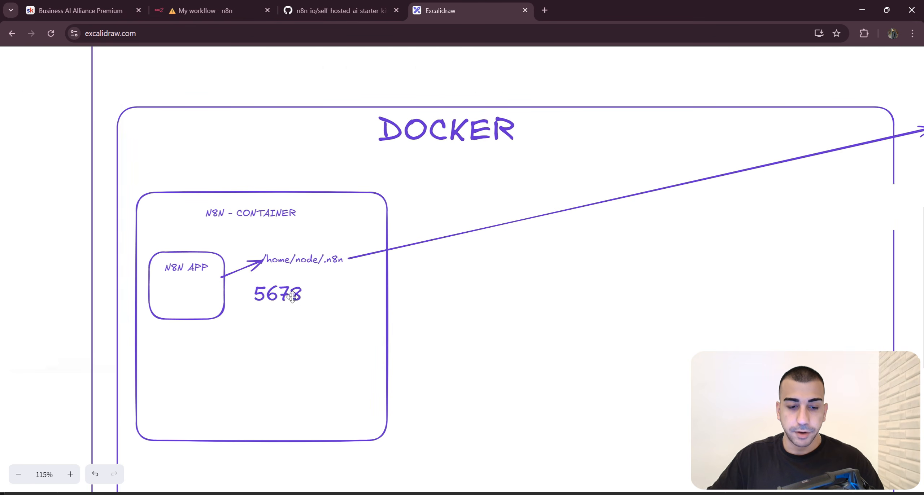
- Duplicate the 5678 text and place the copy in the host machine area, directly below /n8n-data
scroll(569, 271, down, 2)
scroll(569, 270, right, 4)
key(ctrl+c)
key(ctrl+v)
mouse_move(655, 200)
mouse_down()
mouse_move(666, 197)
mouse_move(660, 188)
mouse_up()
drag(646, 241, 678, 226)
click(678, 225)
- Draw an arrow from the container's 5678 text to the host machine's 5678 text
click(462, 67)
mouse_move(155, 282)
mouse_down()
mouse_move(631, 194)
mouse_move(671, 169)
mouse_up()
scroll(705, 274, down, 3)
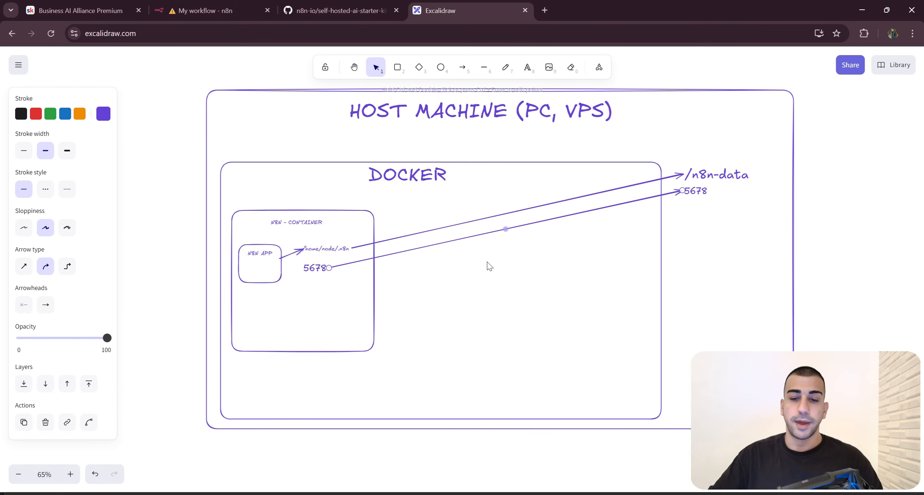
drag(775, 282, 700, 281)
scroll(701, 281, down, 1)
drag(700, 281, 692, 301)
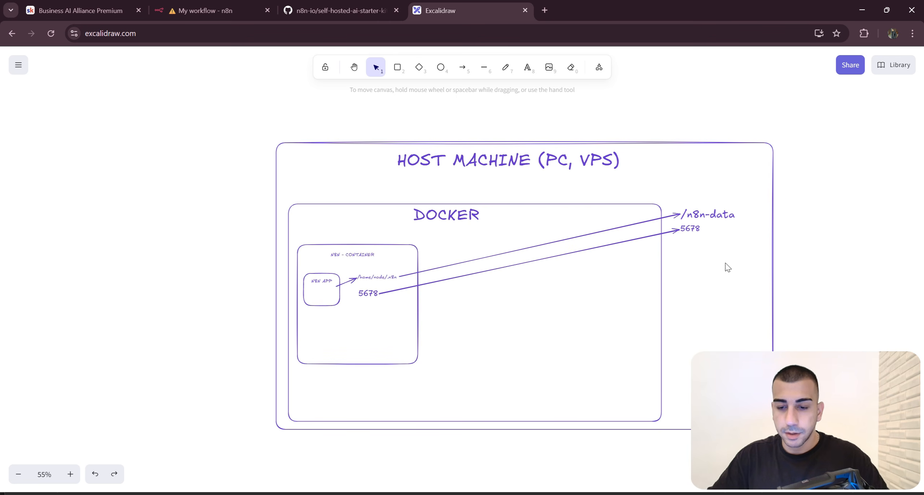
- Delete the two long arrows linking the container's path and port to the host machine's values
click(575, 252)
key(Delete)
click(574, 237)
key(Delete)
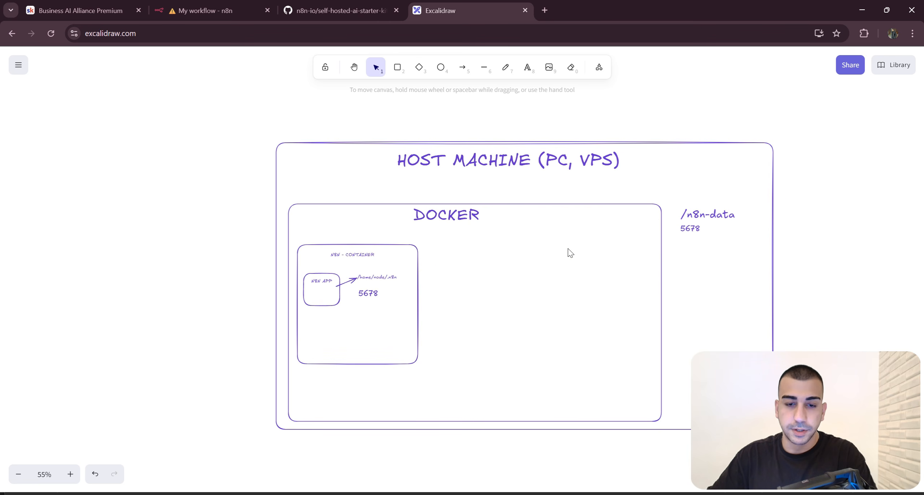
- Draw a diamond in the DOCKER rectangle beside the n8n container and label it CONFIGURATION inside
click(420, 68)
drag(494, 239, 572, 297)
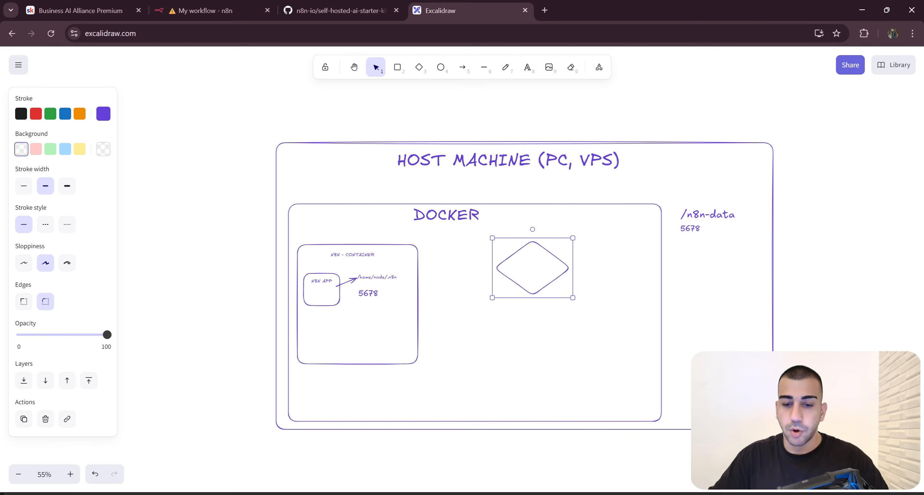
double_click(546, 274)
key(Caps_Lock)
text(co)
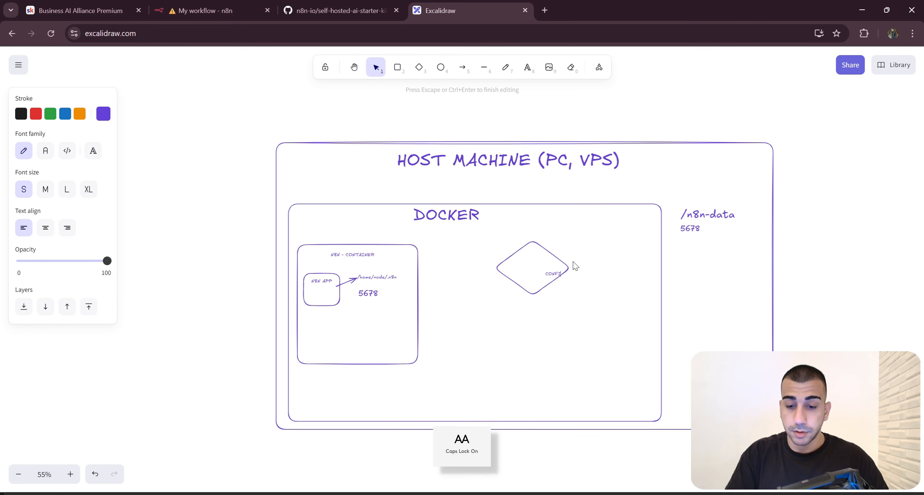
click(671, 281)
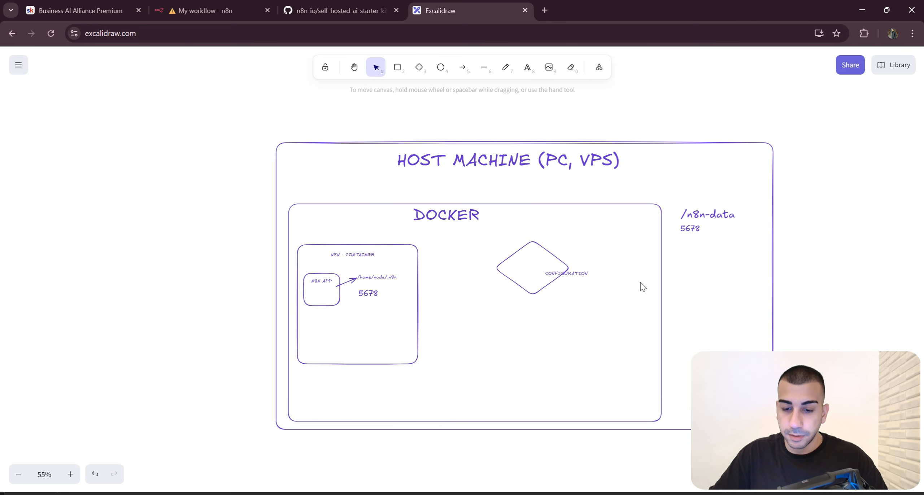
drag(583, 274, 544, 265)
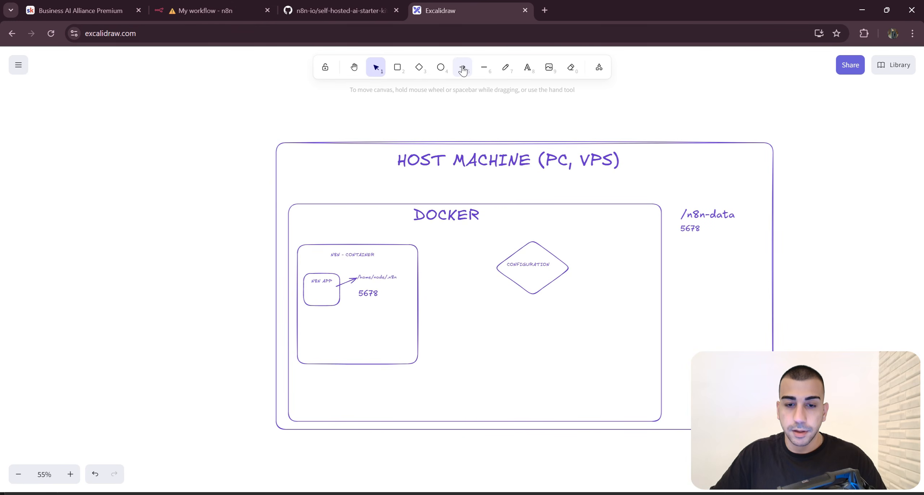
- Draw an arrow from the container's 5678 text to the diamond and centre the CONFIGURATION label in it
click(463, 70)
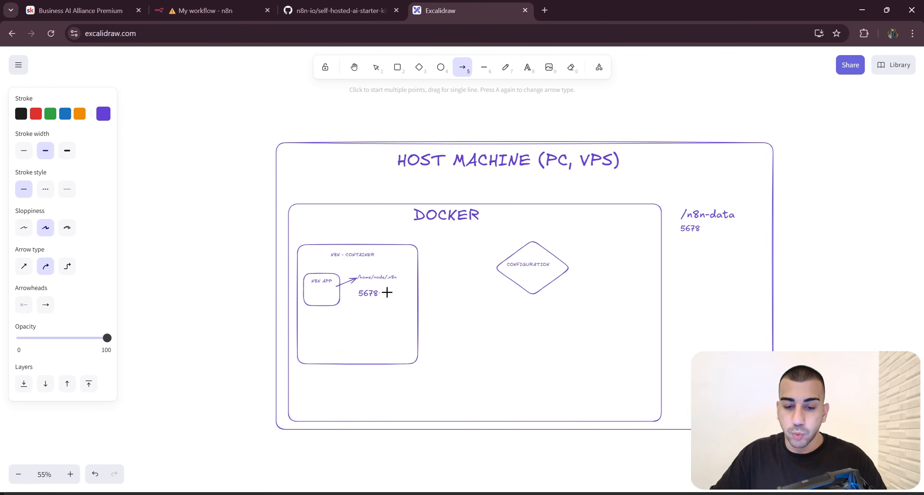
drag(380, 293, 513, 275)
click(534, 275)
key(a)
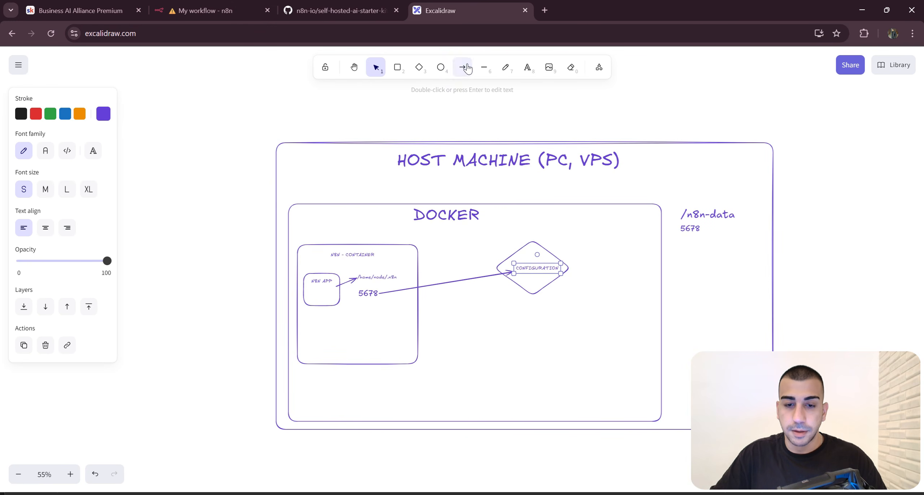
- Draw arrows from /home/node/.n8n to the CONFIGURATION diamond and from the diamond to /n8n-data and the host's 5678
mouse_move(399, 277)
mouse_down()
mouse_move(509, 266)
mouse_move(682, 213)
mouse_up()
key(a)
click(463, 67)
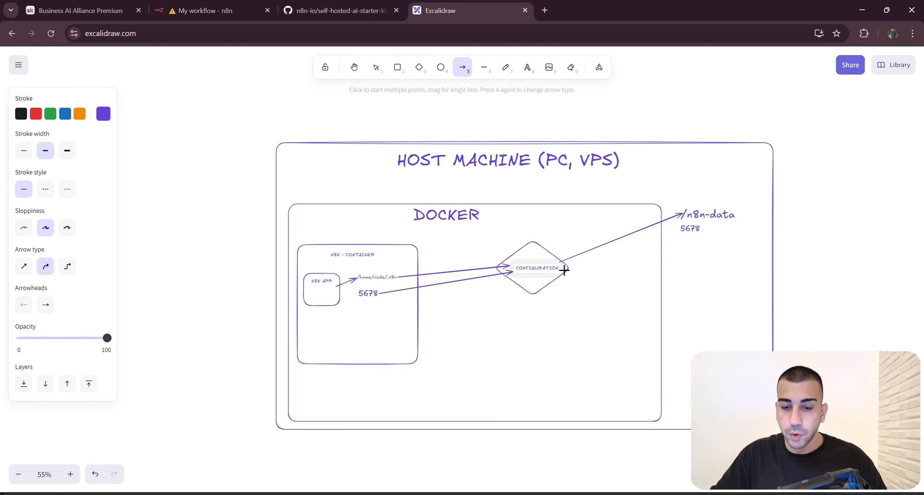
drag(561, 268, 680, 233)
click(732, 275)
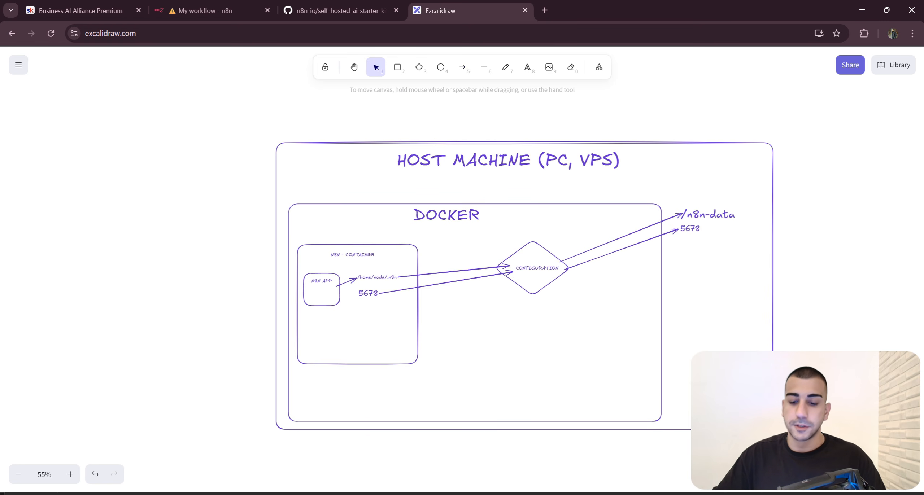
- Switch to docker-compose.yml and highlight the n8n service's lines from ports through restart
key(alt+Tab)
drag(109, 152, 18, 108)
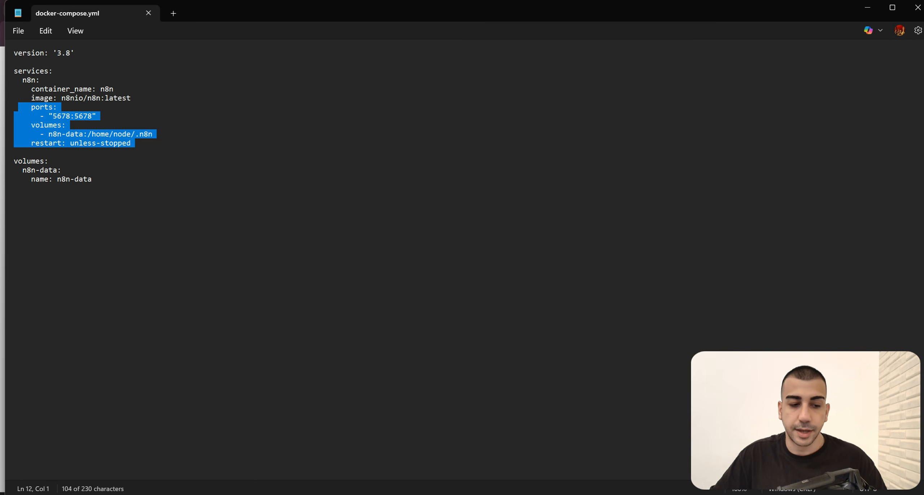
click(15, 152)
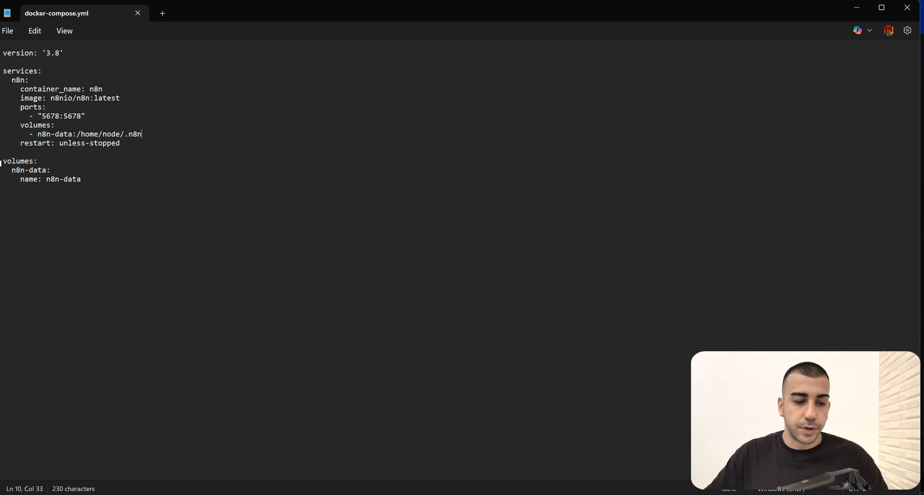
- Highlight the top-level volumes block that declares n8n-data and compare it with the service's own volumes key
drag(2, 163, 80, 183)
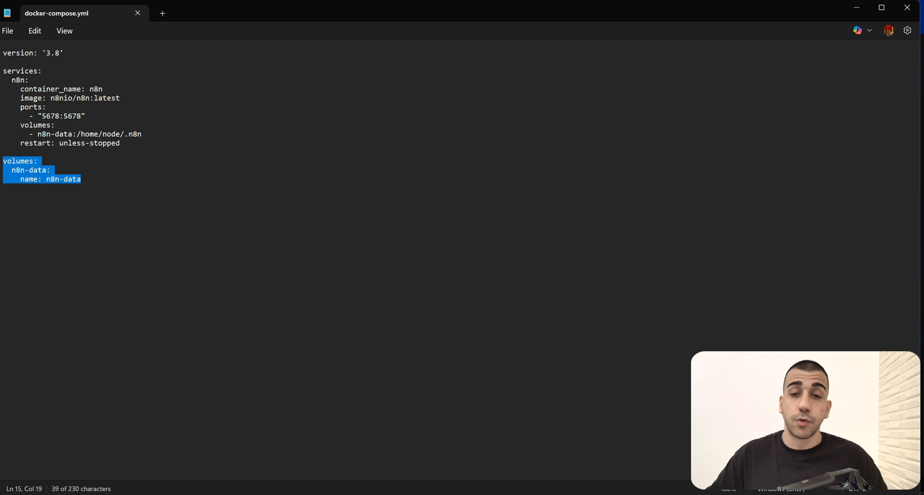
click(50, 170)
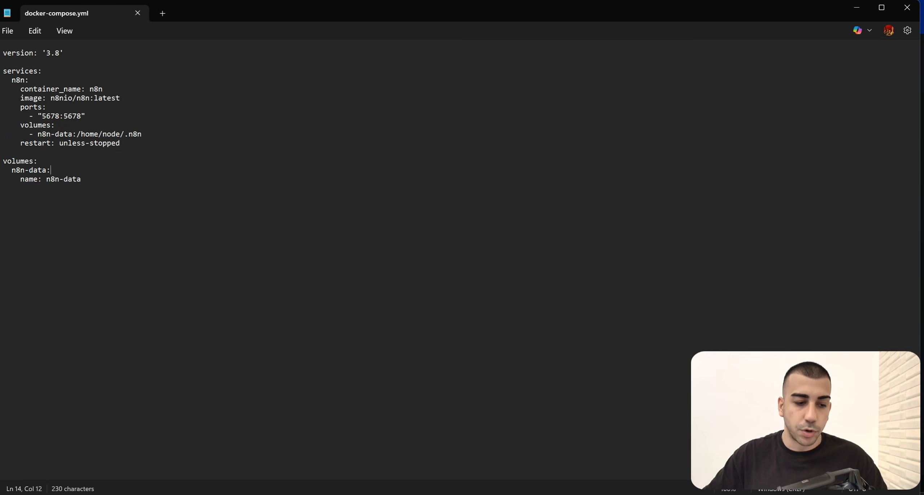
drag(38, 161, 3, 161)
drag(55, 125, 21, 126)
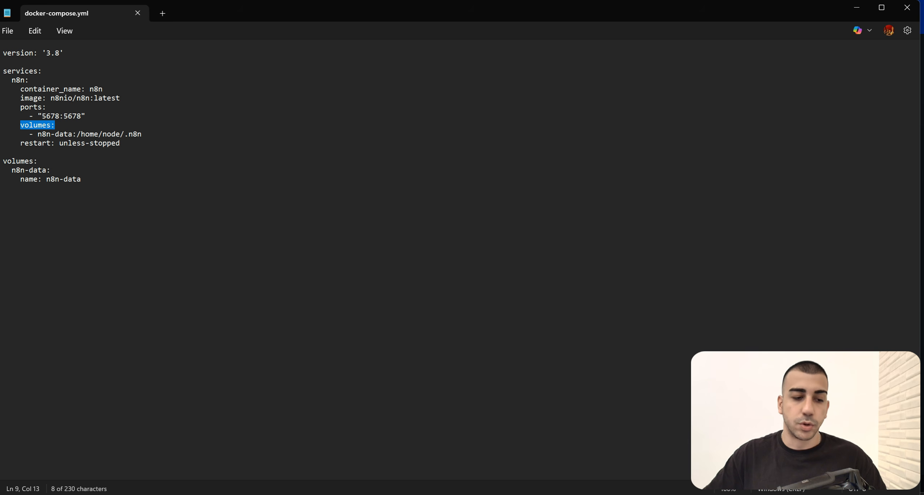
drag(38, 161, 3, 161)
drag(81, 179, 1, 165)
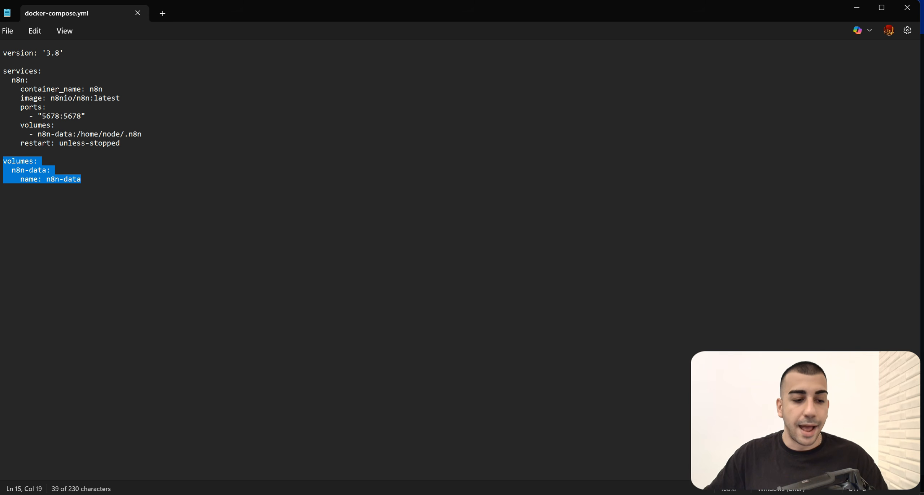
mouse_move(2, 161)
mouse_down()
mouse_move(11, 171)
mouse_move(7, 161)
mouse_up()
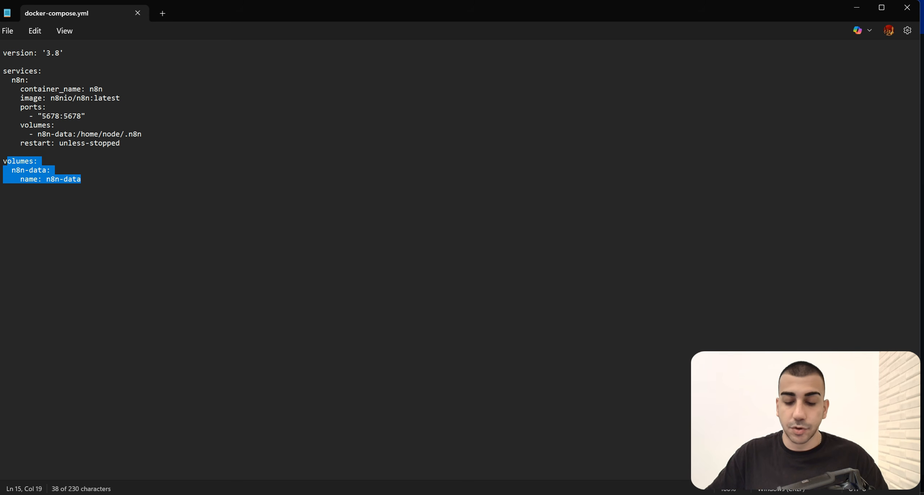
- Open the volumes list in Docker Desktop and compare its n8n-data entry with the top-level volumes block in docker-compose.yml
key(alt+Tab)
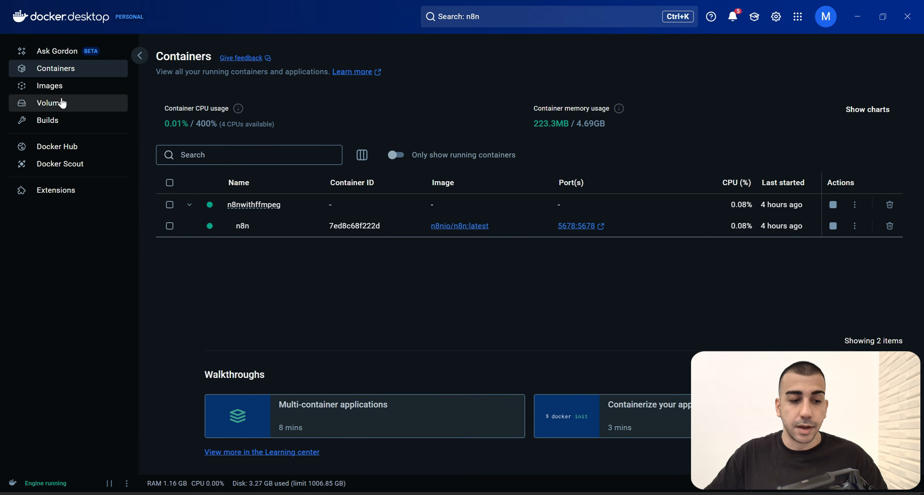
click(78, 104)
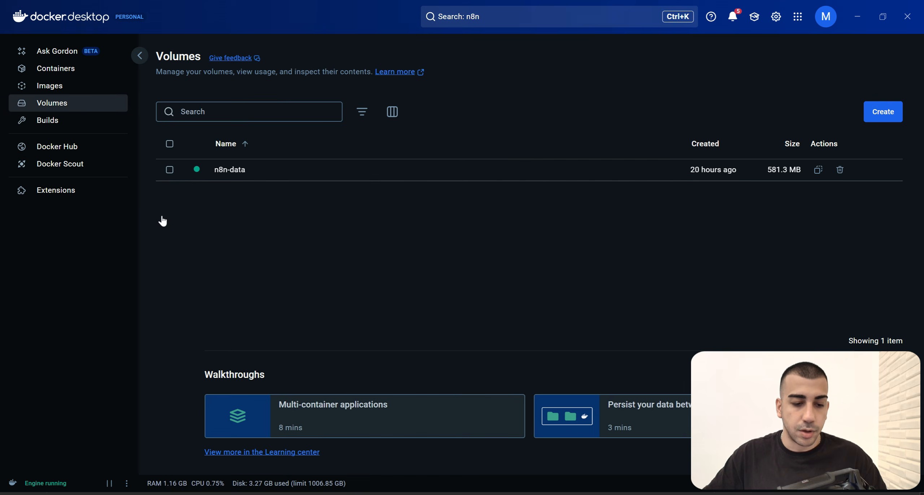
key(alt+Tab)
click(159, 217)
mouse_move(3, 162)
mouse_down()
mouse_move(25, 162)
mouse_move(12, 171)
mouse_up()
key(alt+Tab)
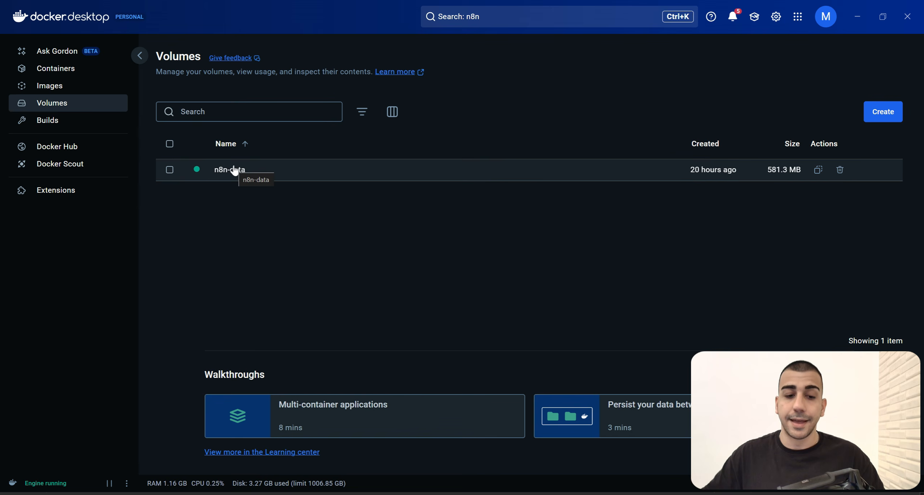
- Return to docker-compose.yml and highlight the n8n service's volumes mapping n8n-data:/home/node/.n8n
key(alt+Tab)
drag(46, 125, 3, 126)
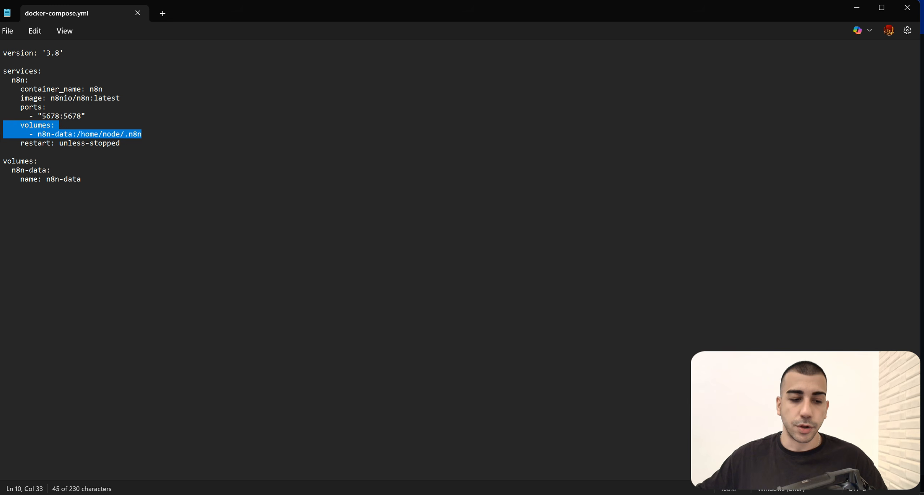
drag(145, 134, 4, 125)
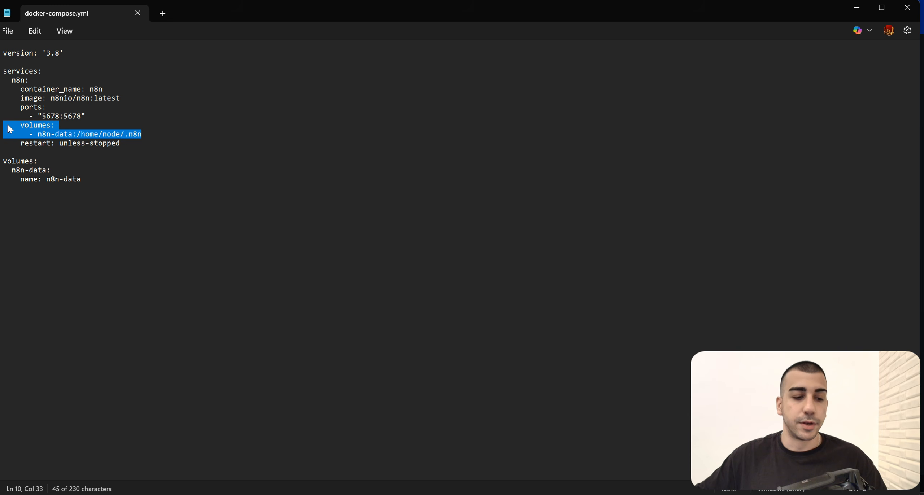
click(55, 125)
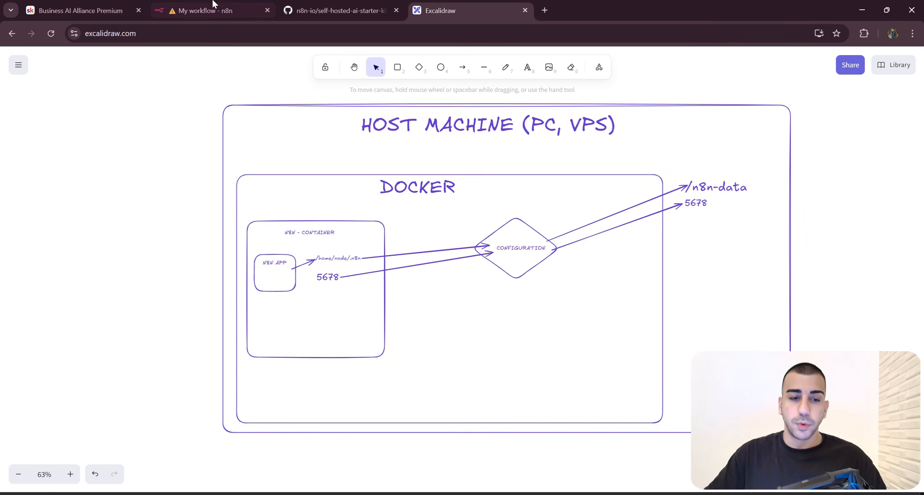
- Switch to the n8n workflow and highlight the ffmpeg -version command in the Execute Command node
click(213, 6)
drag(421, 142, 340, 146)
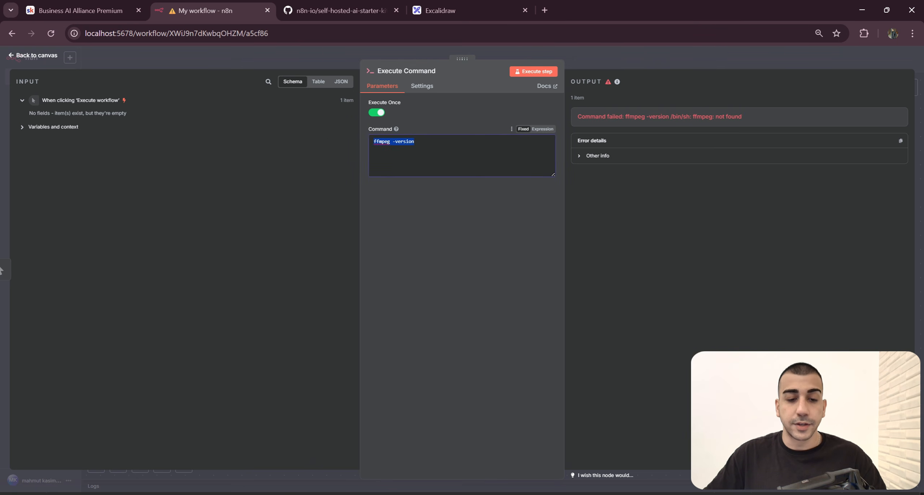
click(349, 15)
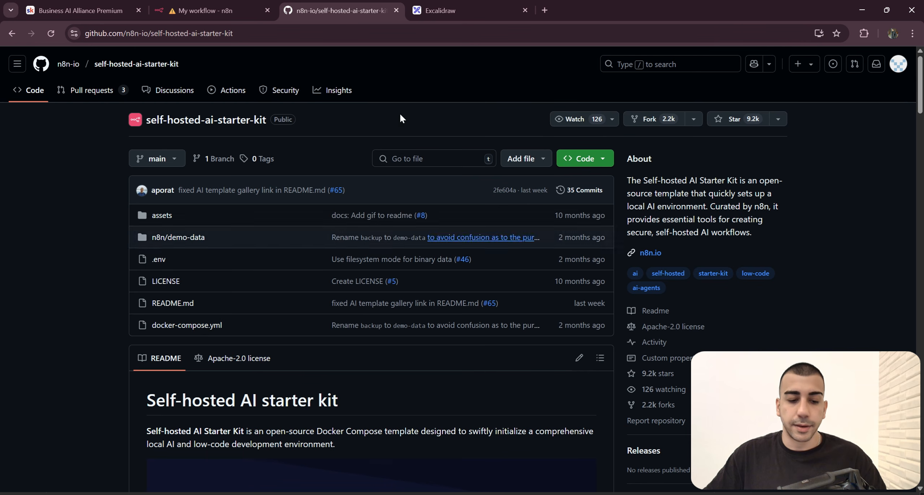
- Return to the Excalidraw diagram and draw an arrow from the N8N APP box to the empty area below the container's 5678 label
click(470, 10)
scroll(276, 300, down, 1)
scroll(276, 299, left, 1)
click(462, 67)
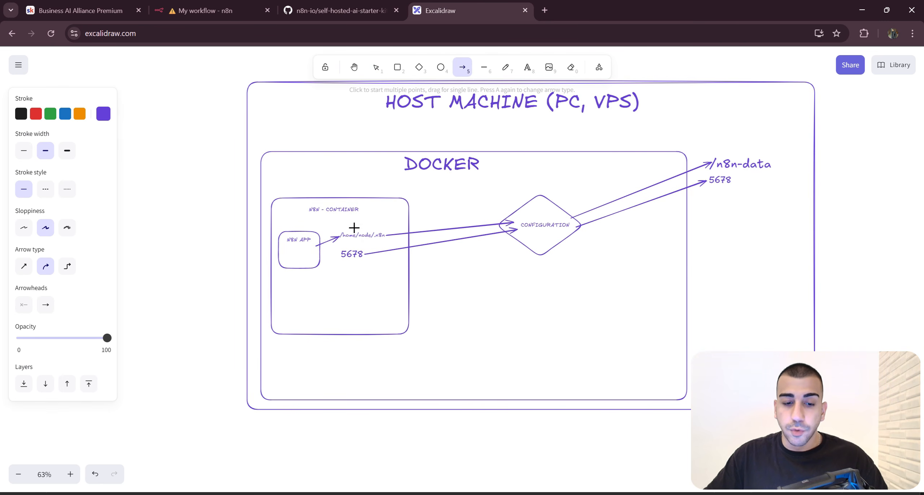
drag(301, 256, 337, 266)
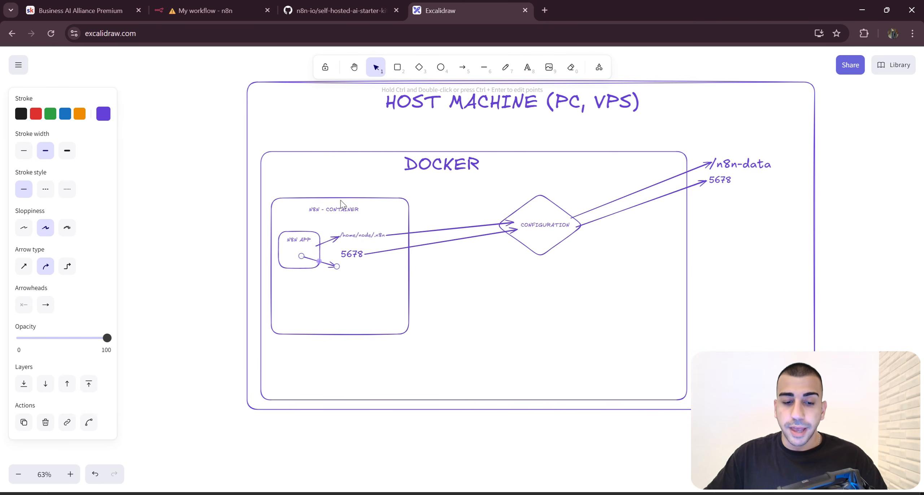
click(292, 213)
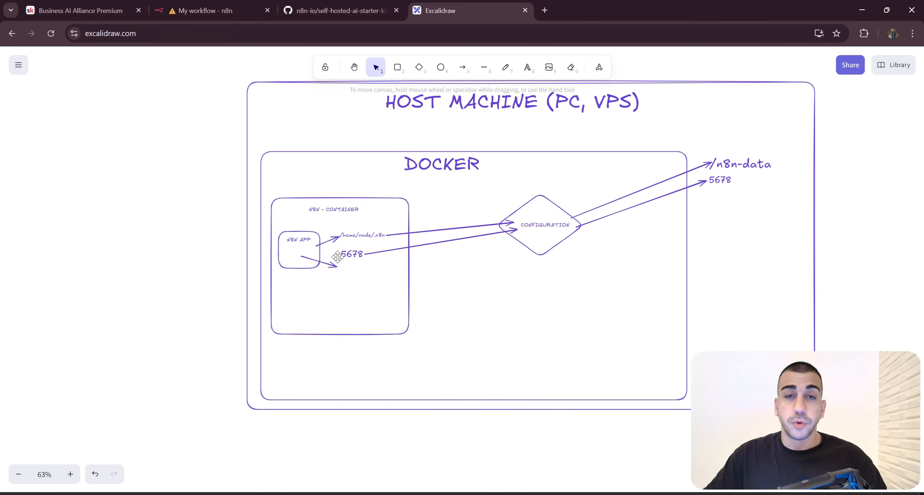
click(333, 270)
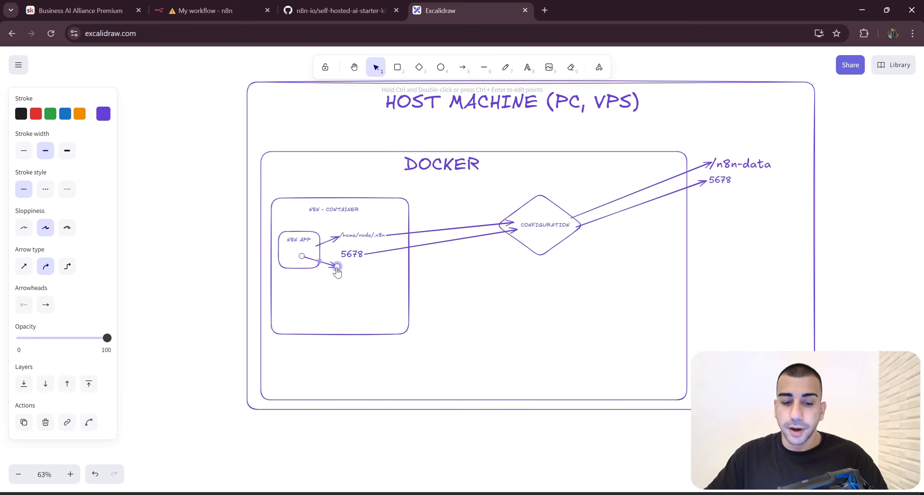
- Switch to the n8n workflow and highlight the end of the error message in the Execute Command node's output
click(251, 5)
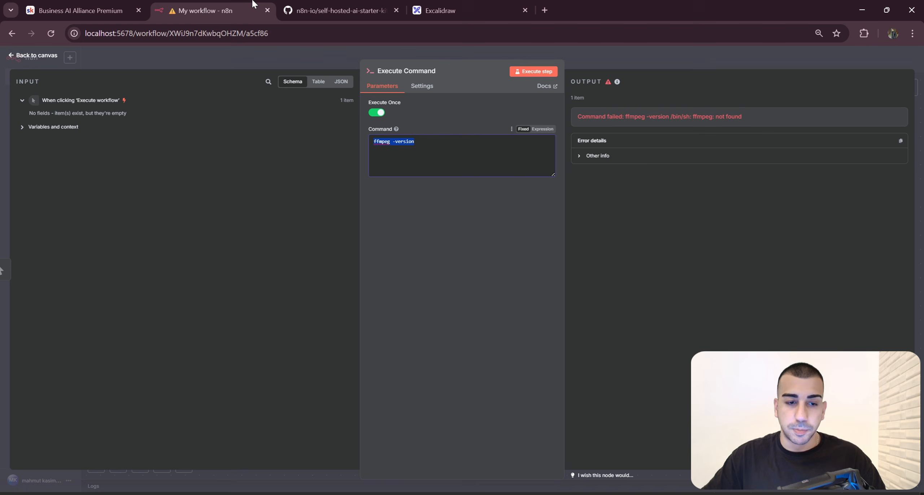
drag(763, 122, 657, 117)
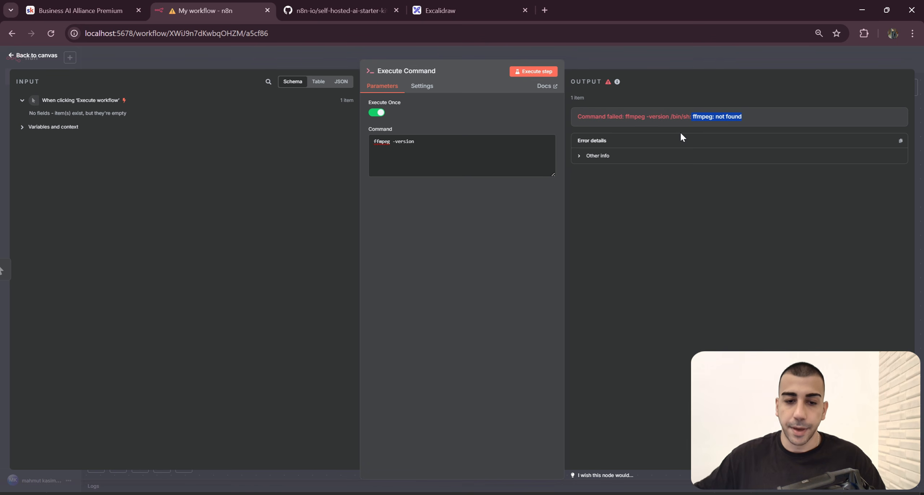
- Return to the Excalidraw diagram and examine the n8n container's folder path, port and unlabelled arrow, and their links to the configuration
click(419, 5)
scroll(564, 249, right, 1)
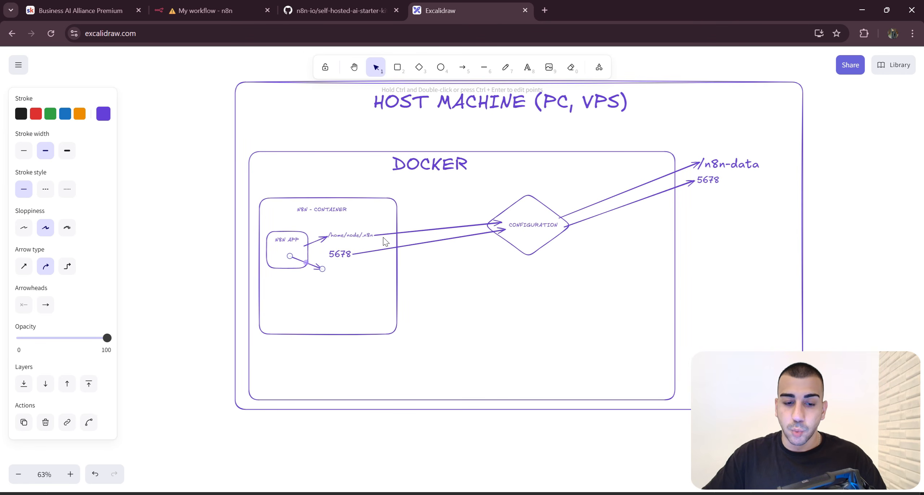
click(343, 237)
click(348, 254)
drag(413, 261, 391, 263)
click(297, 270)
drag(605, 193, 527, 200)
click(550, 136)
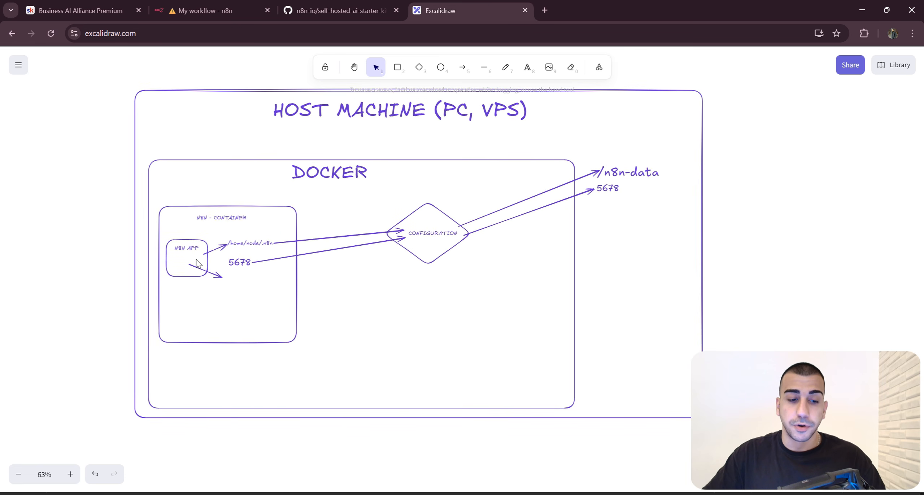
drag(218, 244, 338, 235)
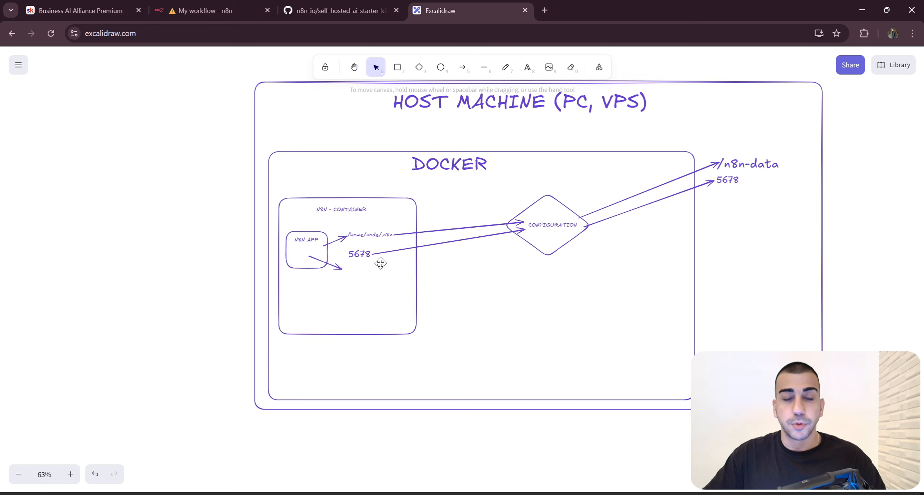
click(280, 207)
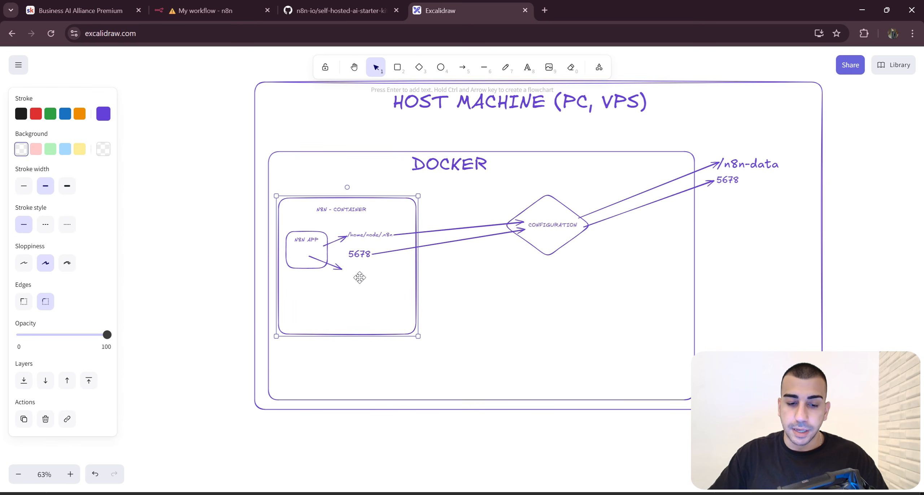
click(459, 282)
scroll(460, 282, up, 5)
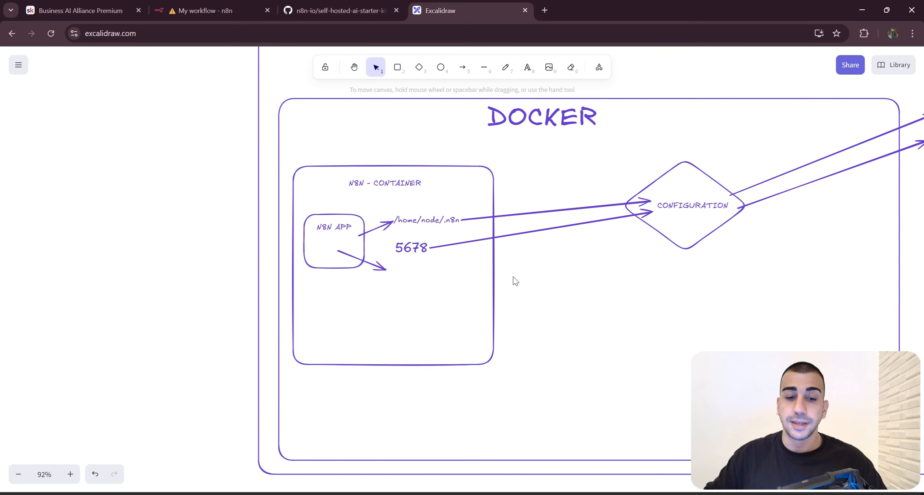
scroll(466, 217, left, 2)
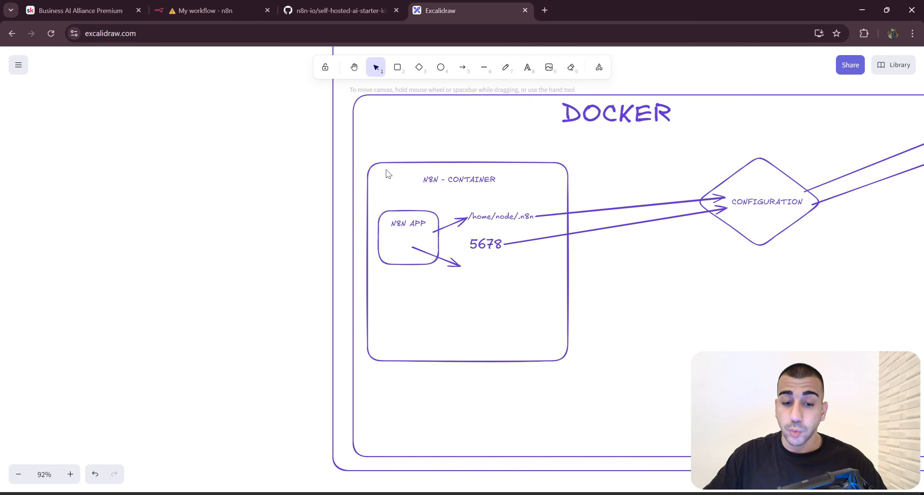
click(448, 163)
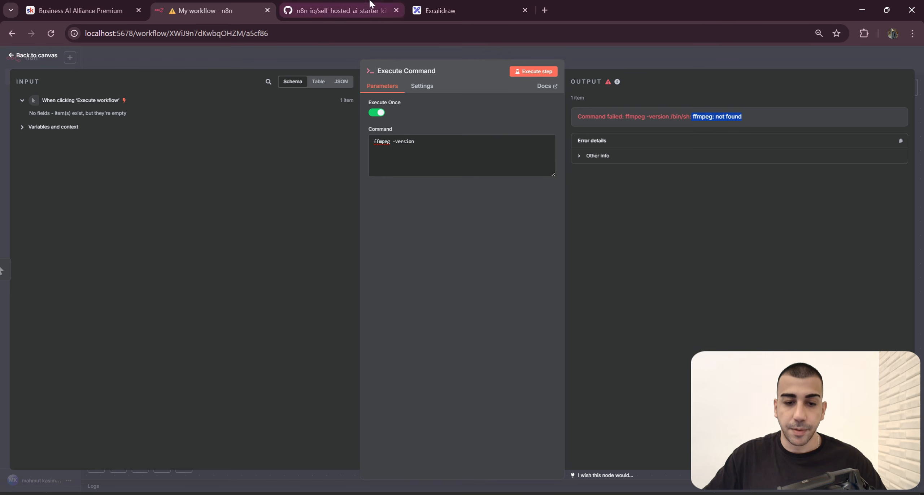
- Add the text label FFMPEG at the tip of the unlabelled arrow inside the n8n container
click(451, 262)
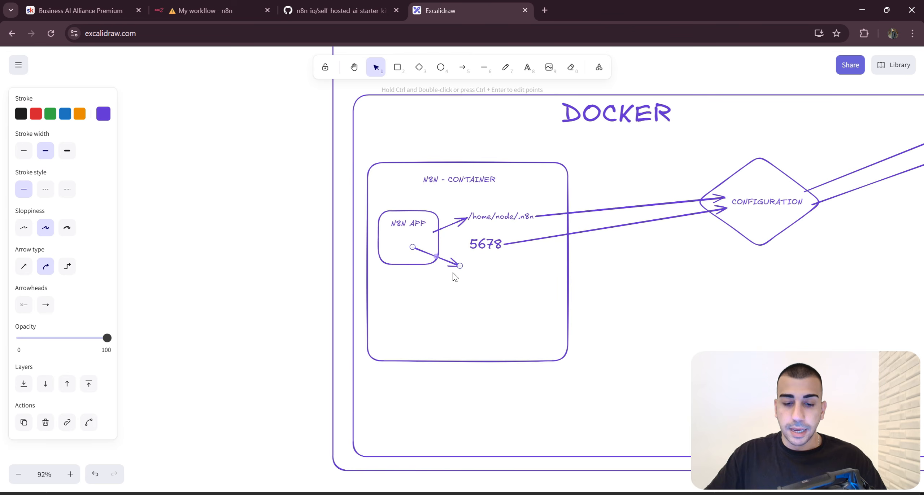
click(527, 67)
click(461, 263)
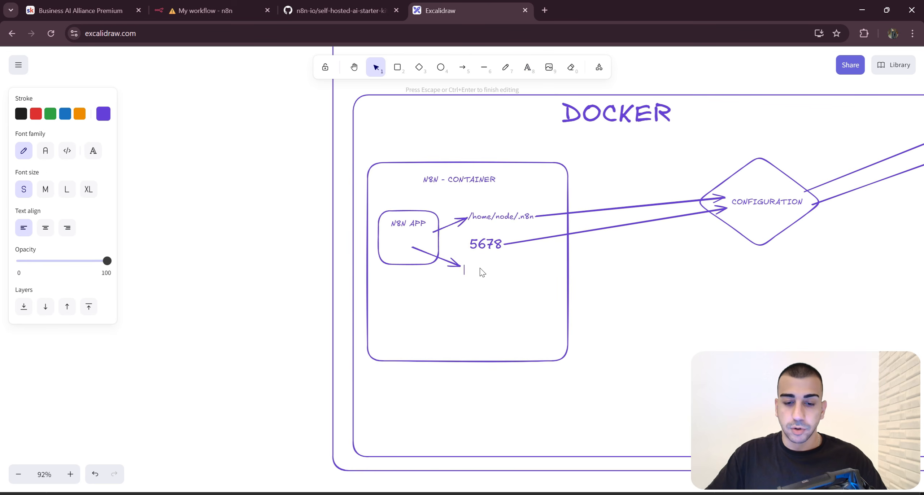
key(Caps_Lock)
text(FFMPEG)
click(276, 93)
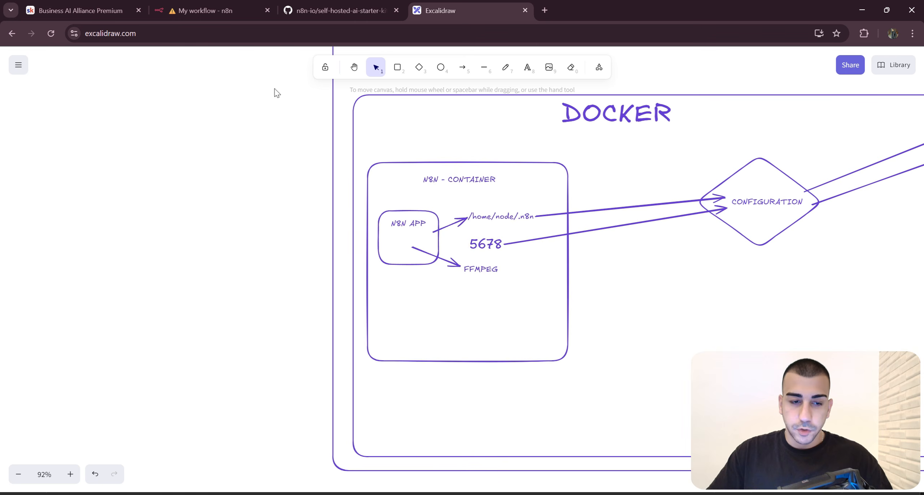
- Highlight the ffmpeg -version command in n8n and compare it with the FFMPEG label in the Excalidraw diagram
click(216, 11)
drag(414, 142, 362, 130)
click(456, 9)
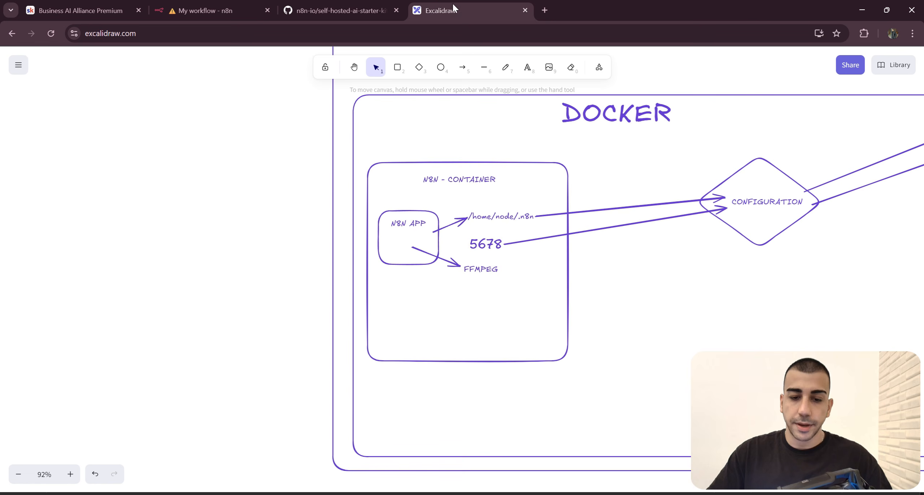
click(480, 269)
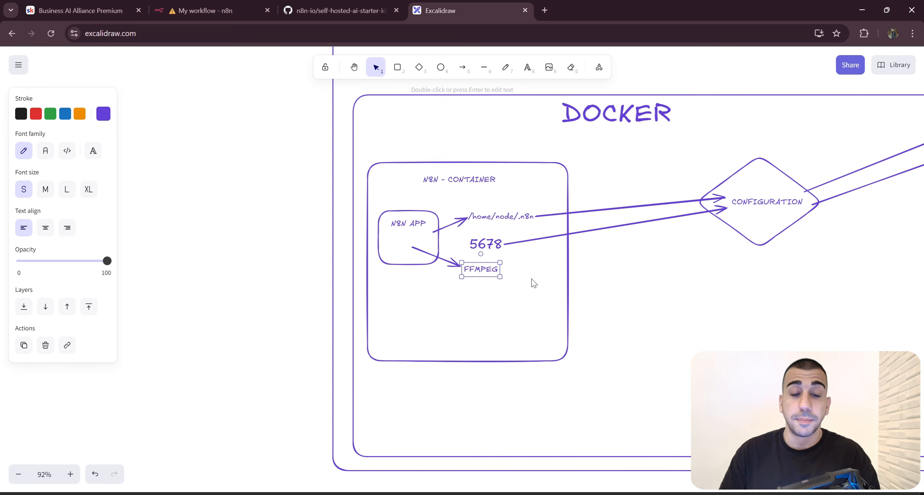
click(590, 266)
scroll(604, 342, down, 4)
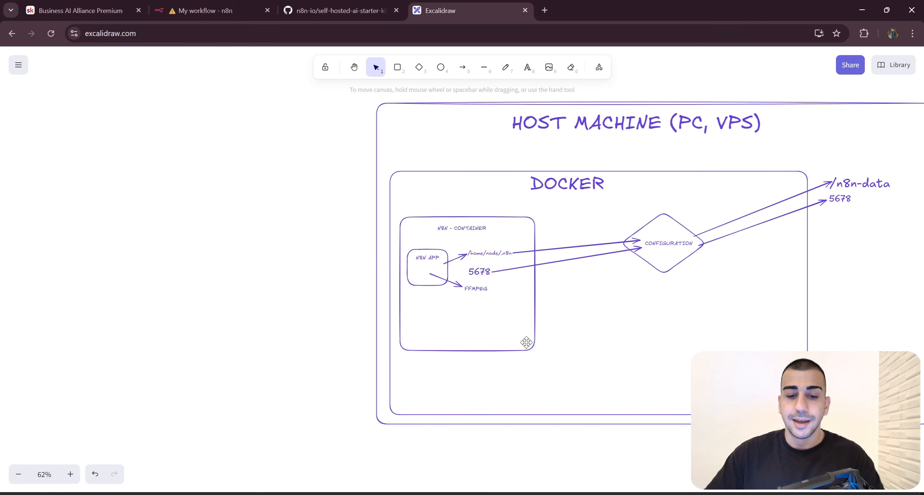
- Switch to Docker Desktop and point out the n8n container in the containers list
key(alt+Tab)
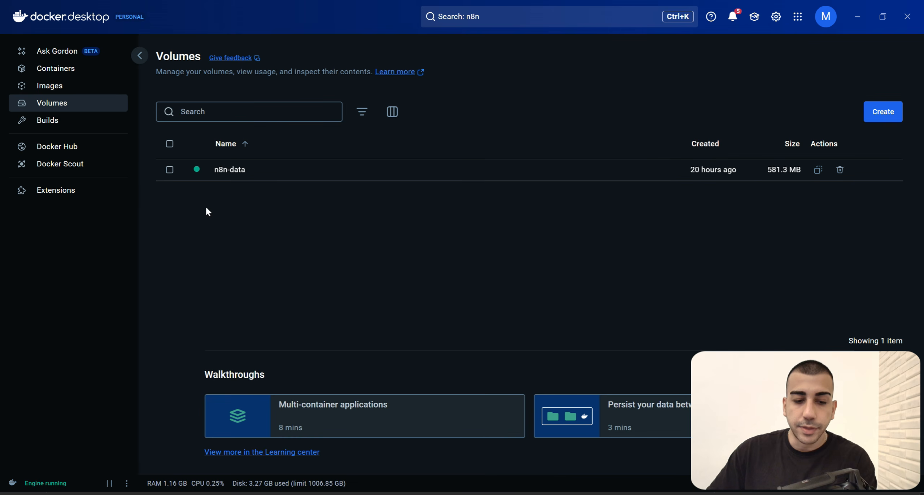
click(68, 75)
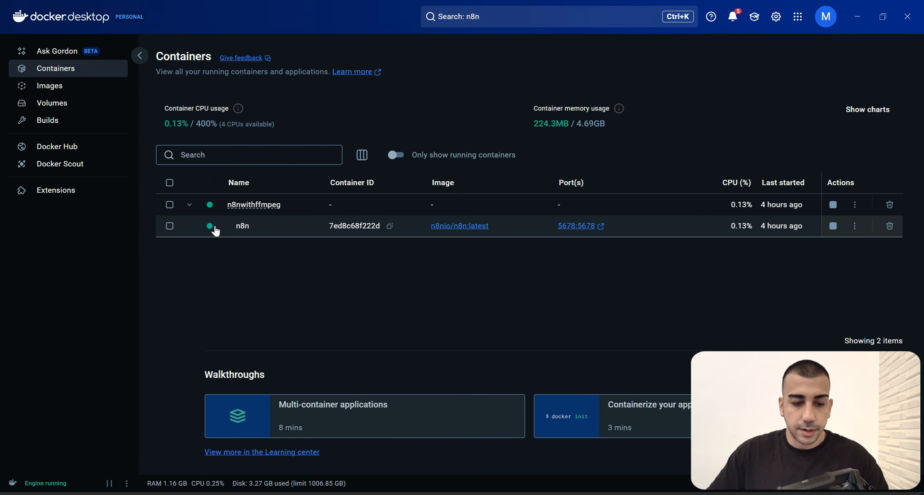
click(169, 226)
click(170, 227)
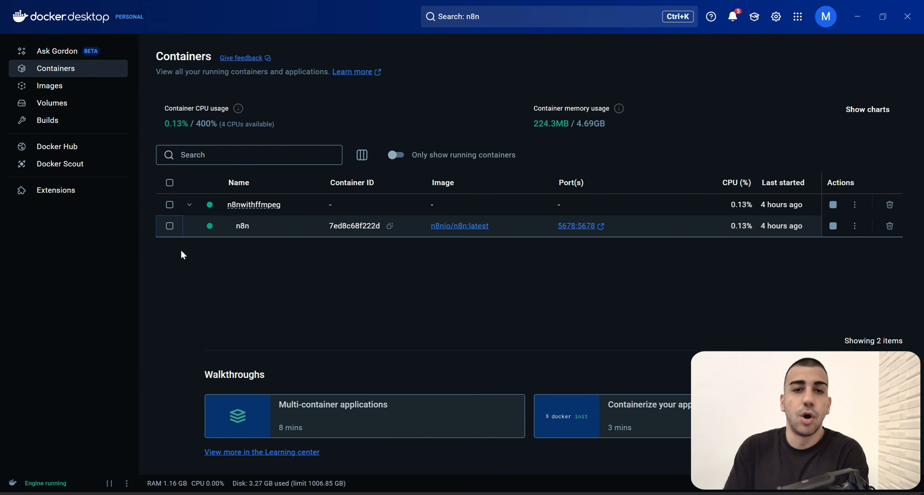
- Highlight the n8n service's image line in docker-compose.yml and compare it with the n8n container in Docker Desktop
key(alt+Tab)
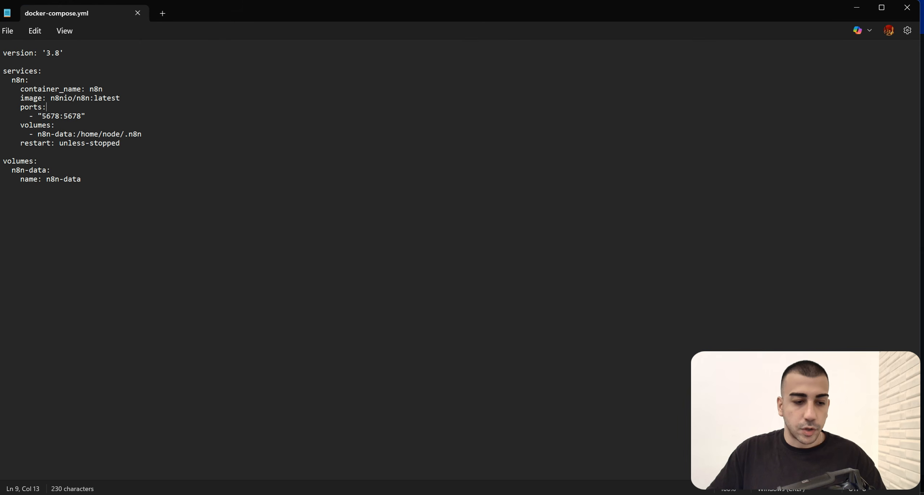
drag(120, 98, 20, 98)
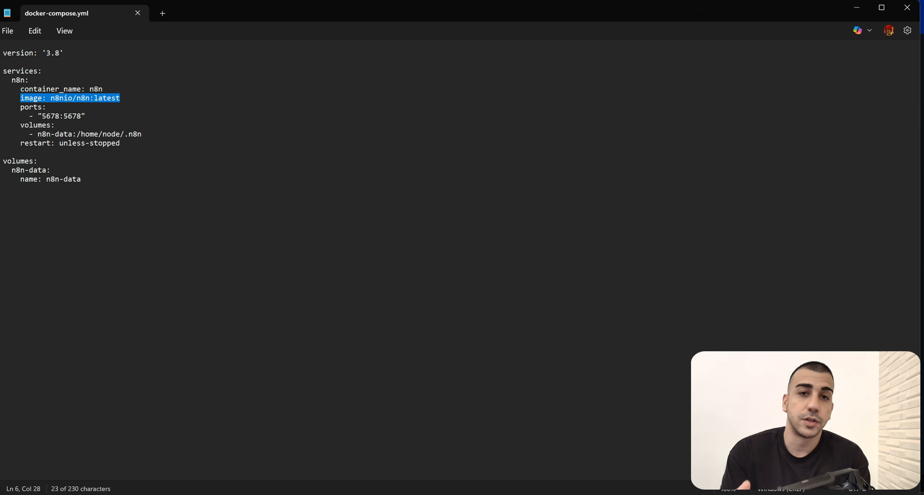
key(alt+Tab)
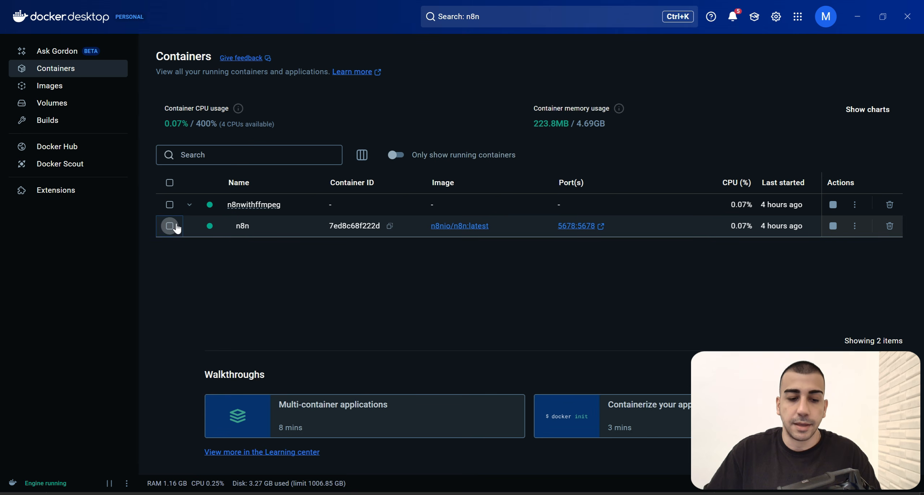
- Return to docker-compose.yml and highlight the n8n service's image value n8nio/n8n:latest
key(alt+Tab)
key(shift+Left)
key(shift+Left)
key(shift+Left)
key(shift+Left)
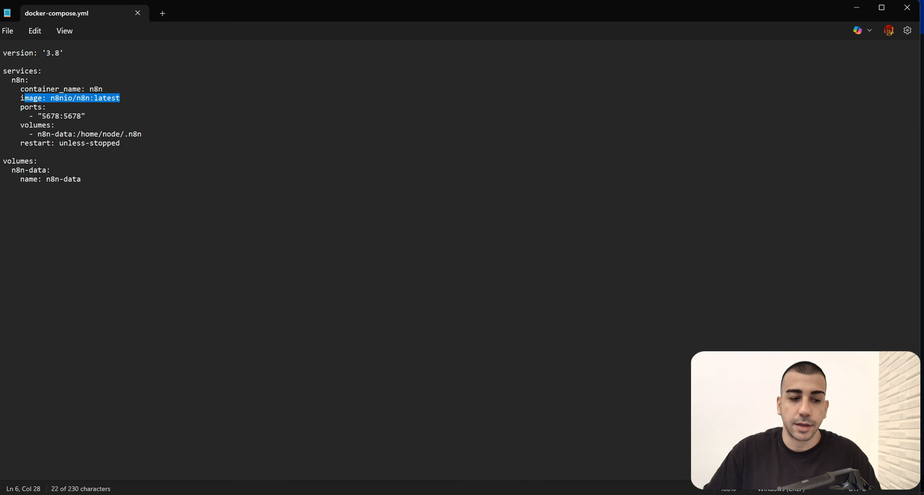
click(120, 98)
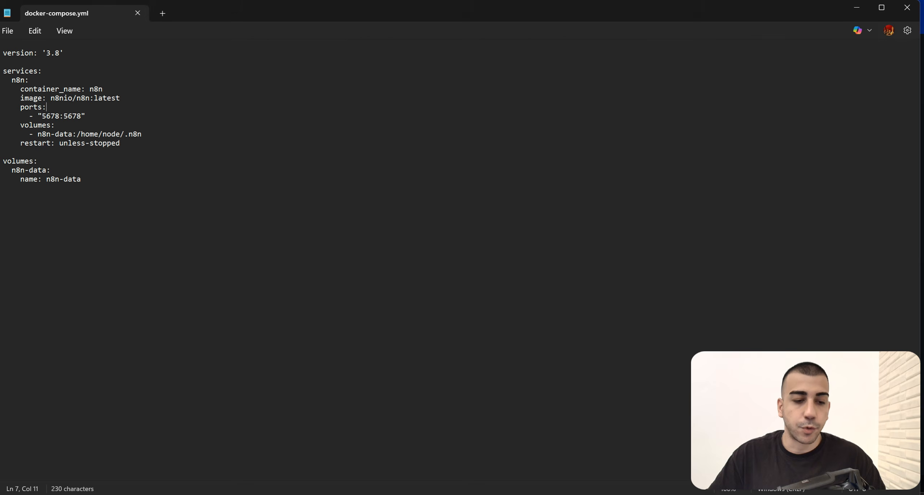
drag(120, 98, 69, 102)
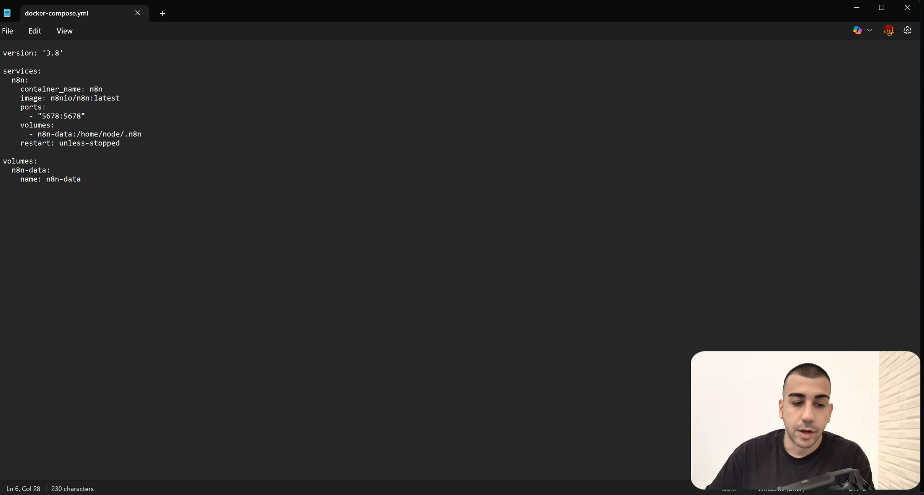
drag(120, 98, 51, 98)
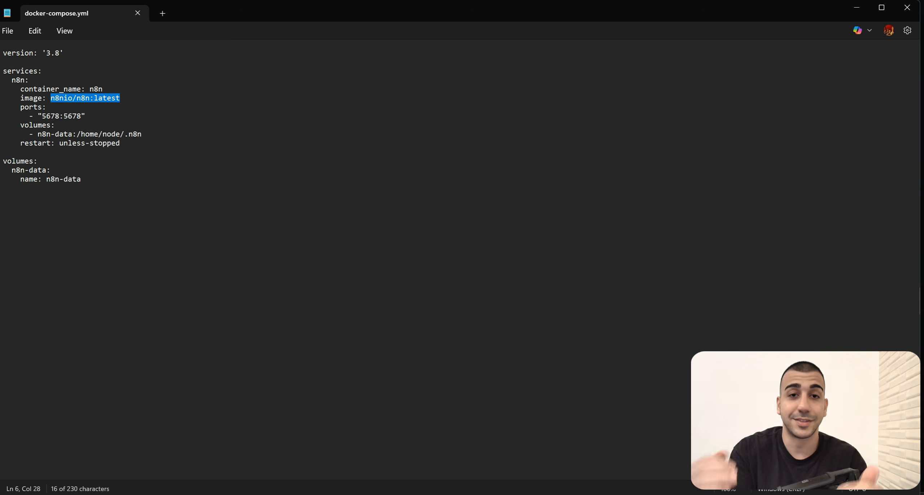
- Switch back to the browser and compare the diagram's FFMPEG label with the Execute Command node in the n8n workflow
key(alt+Tab)
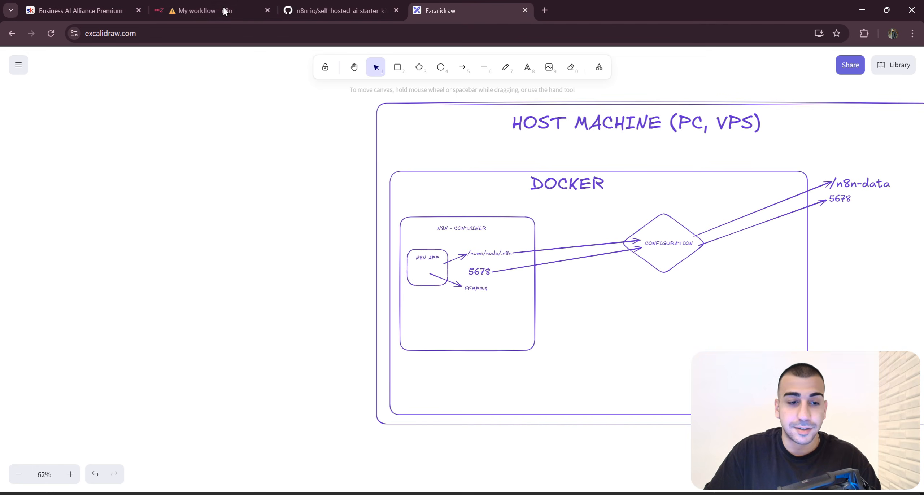
click(226, 11)
click(470, 11)
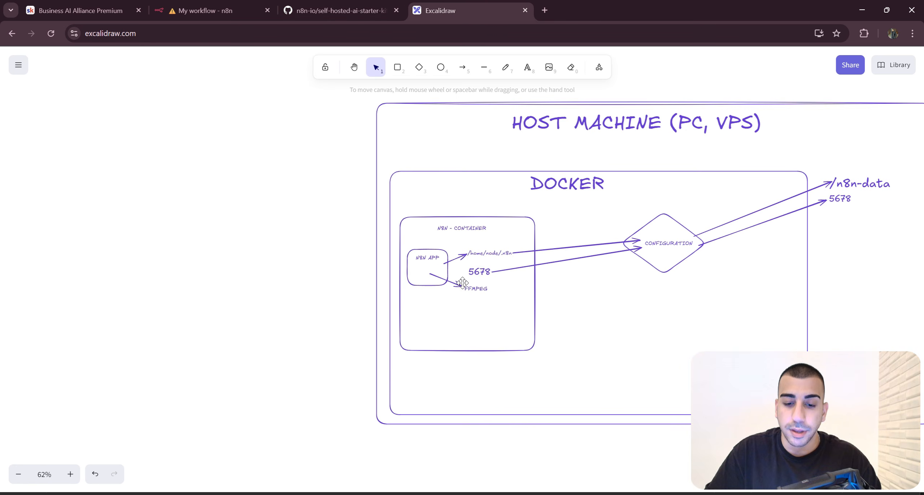
scroll(462, 282, up, 5)
scroll(463, 278, up, 4)
click(465, 278)
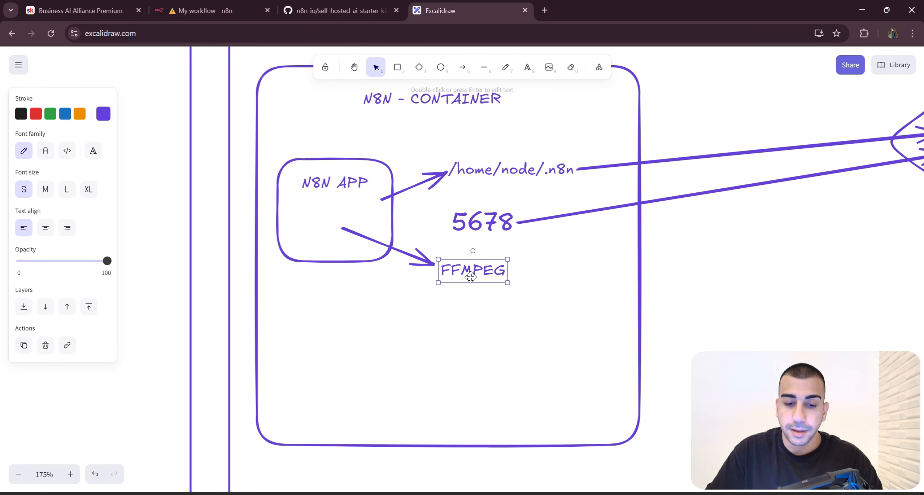
click(225, 5)
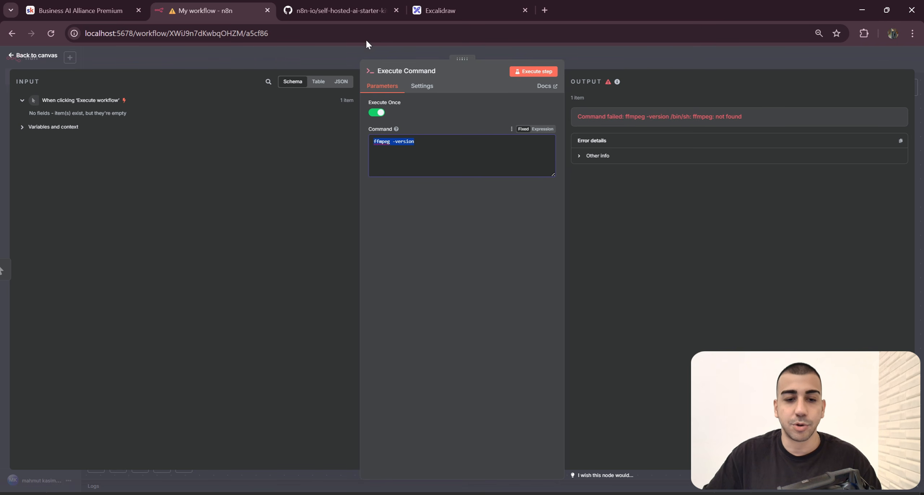
- Switch to the N8N With FFMPeg folder in File Explorer and point out the docker-compose file
click(643, 56)
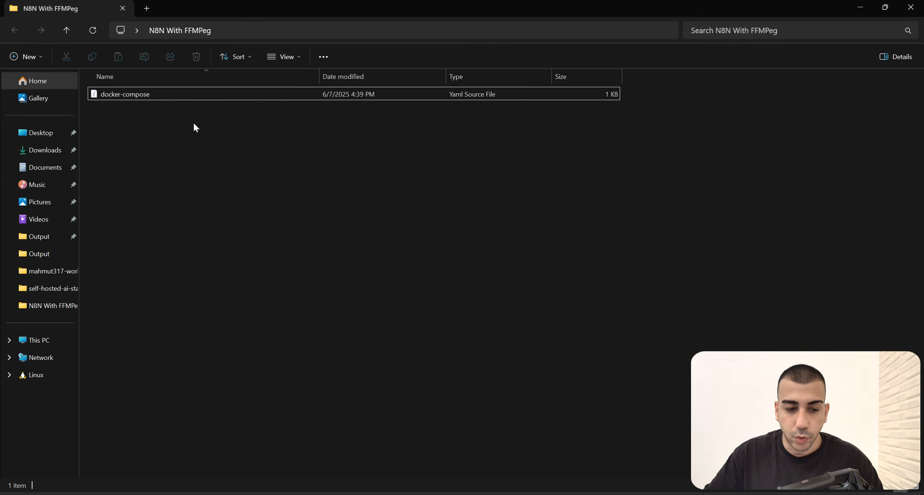
drag(269, 156, 105, 89)
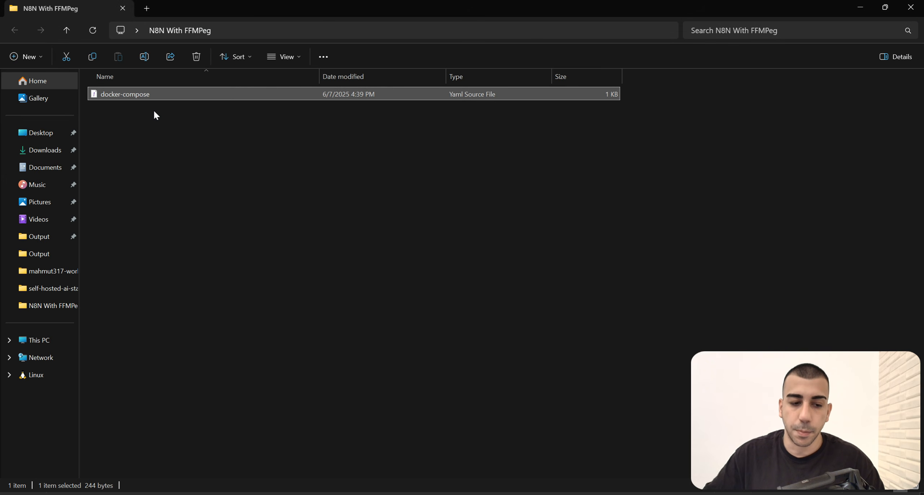
click(219, 183)
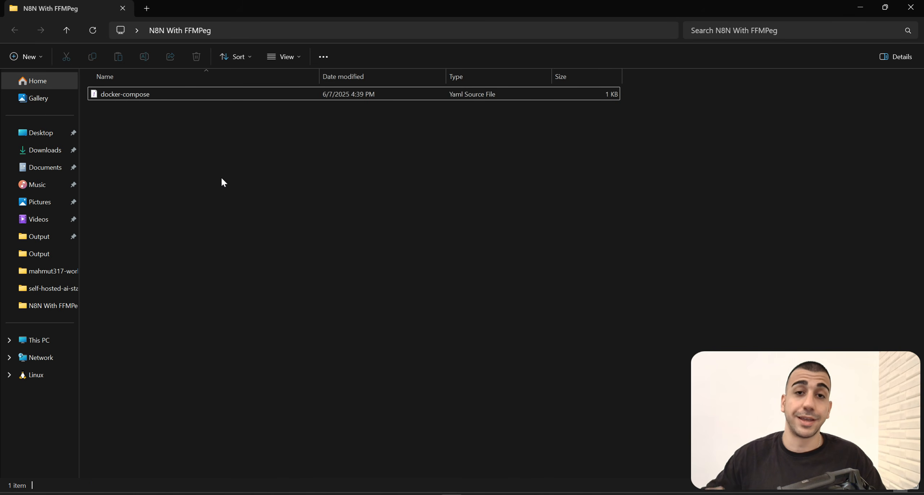
- Bring up ChatGPT and send "Hey could you please write a CMD command for me to create a Dockerfile in windows."
key(alt+space)
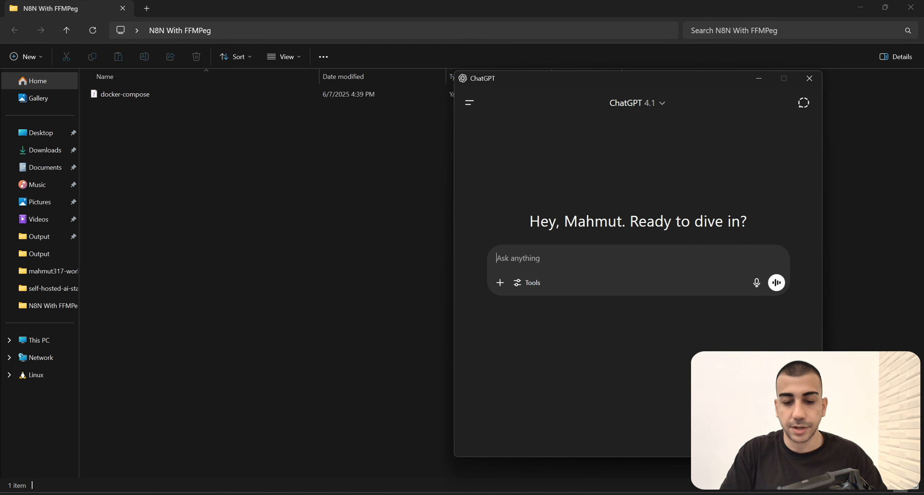
text(Cr)
key(BackSpace)
key(BackSpace)
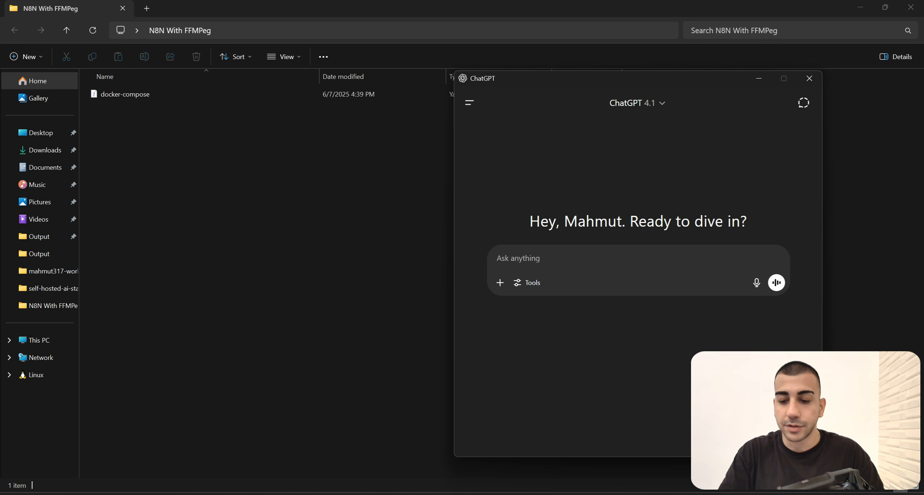
text(I)
key(BackSpace)
text(If)
key(BackSpace)
key(BackSpace)
text(Hey )
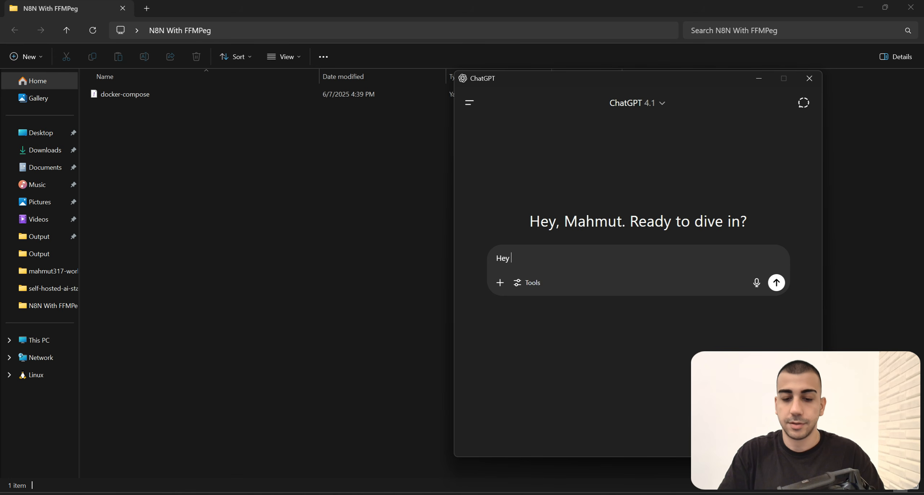
text(could you please )
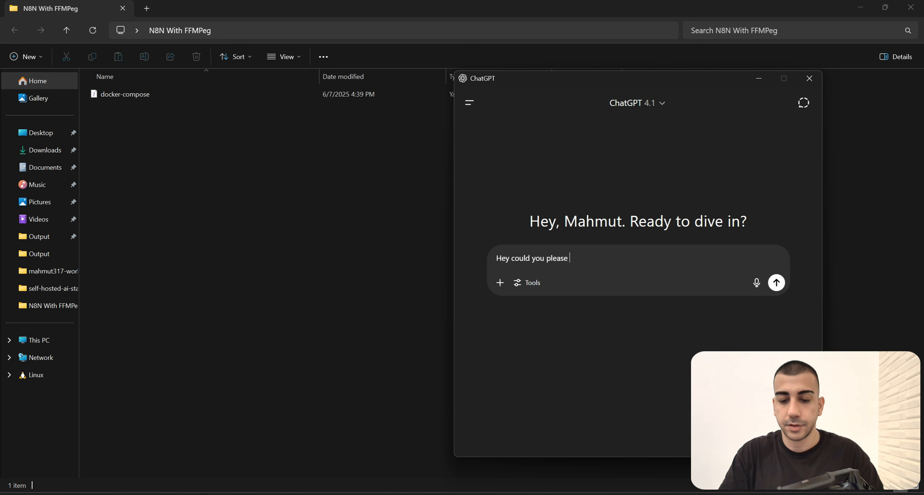
text(write a)
key(Caps_Lock)
text(CMD)
key(Caps_Lock)
text(co)
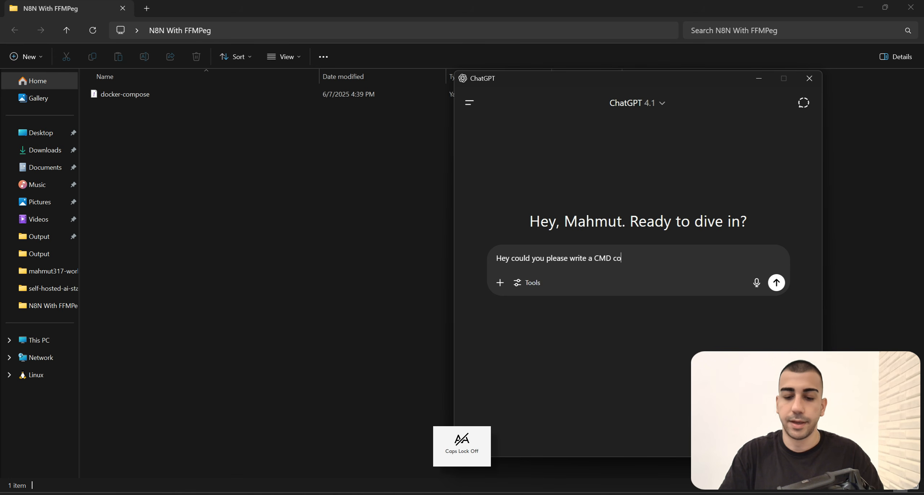
text(mmand for me to )
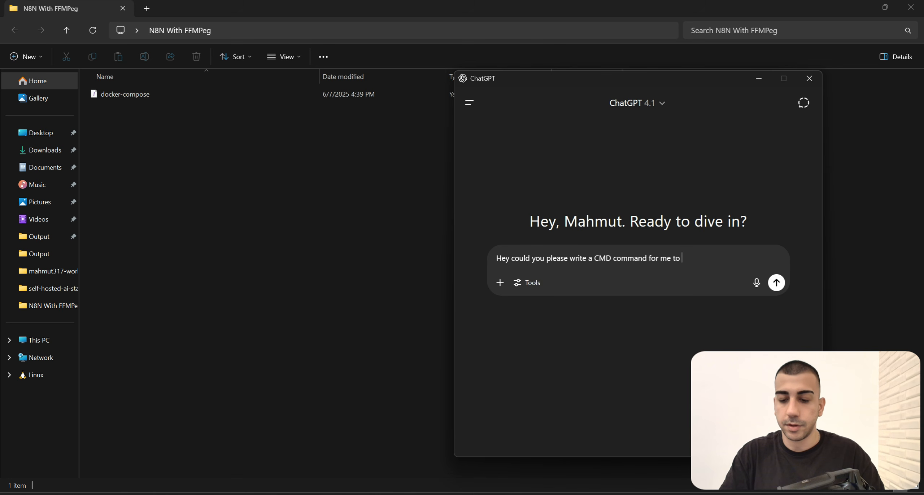
text(create a Dockerifle)
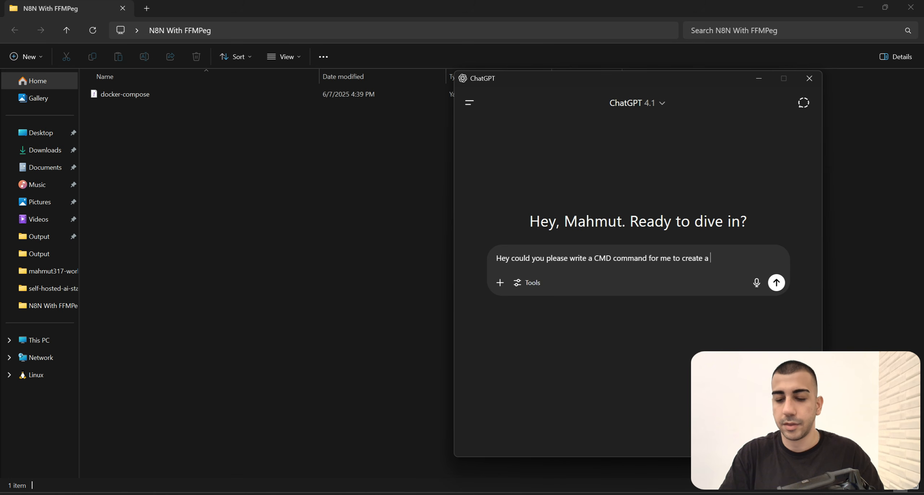
key(BackSpace)
key(BackSpace)
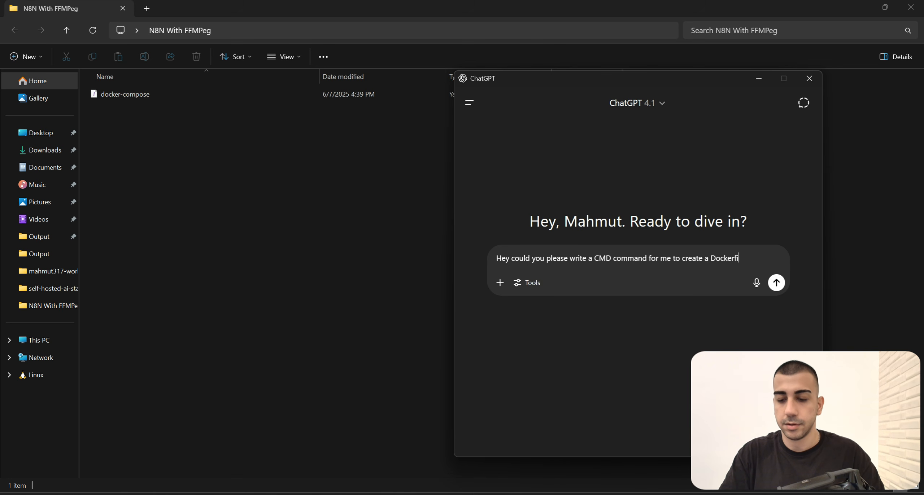
text(le in windows.)
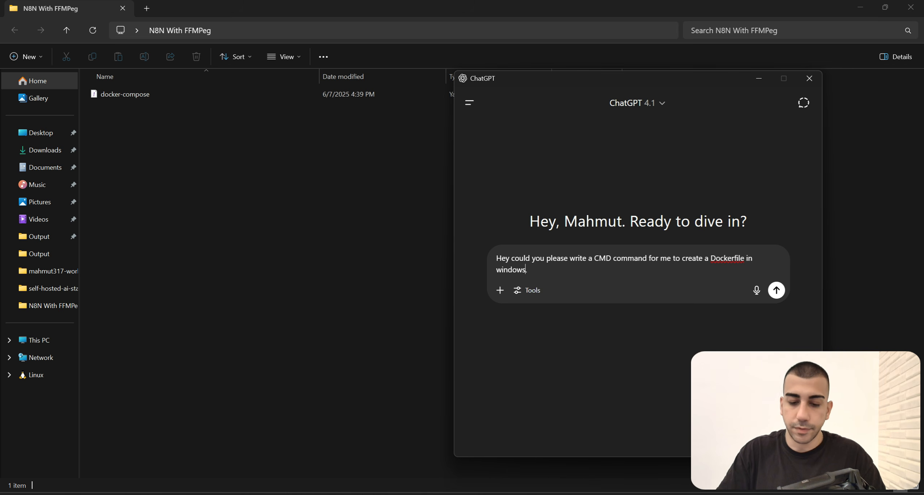
key(Return)
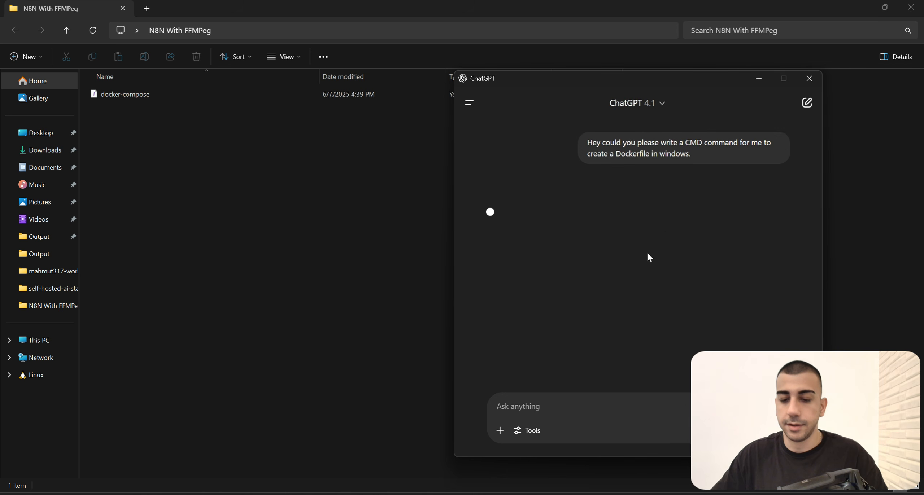
- Review ChatGPT's answer, open a terminal in the N8N With FFMPeg folder and try running echo. > Dockerfile
drag(585, 84, 621, 74)
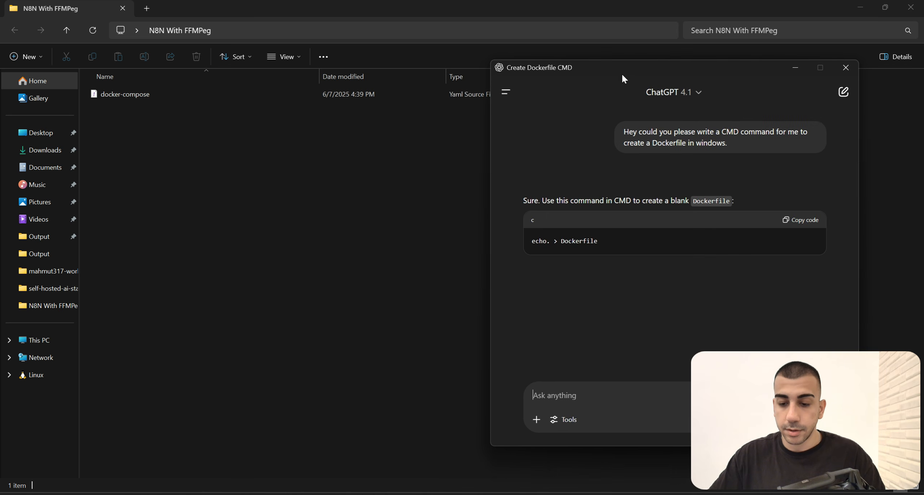
drag(532, 241, 748, 266)
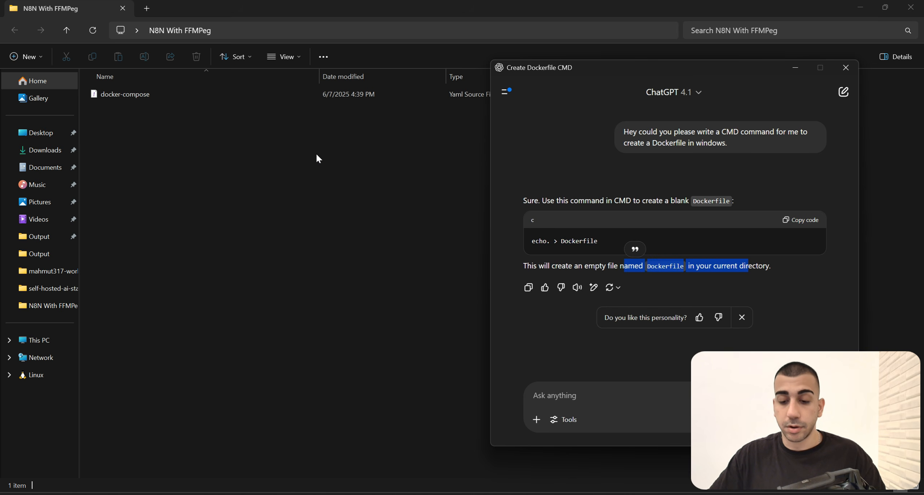
click(304, 157)
right_click(303, 157)
click(367, 277)
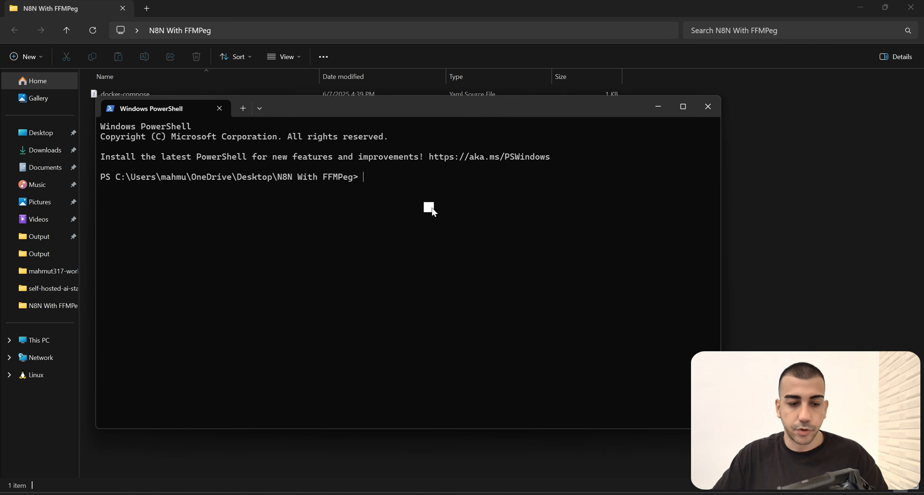
right_click(432, 208)
key(Return)
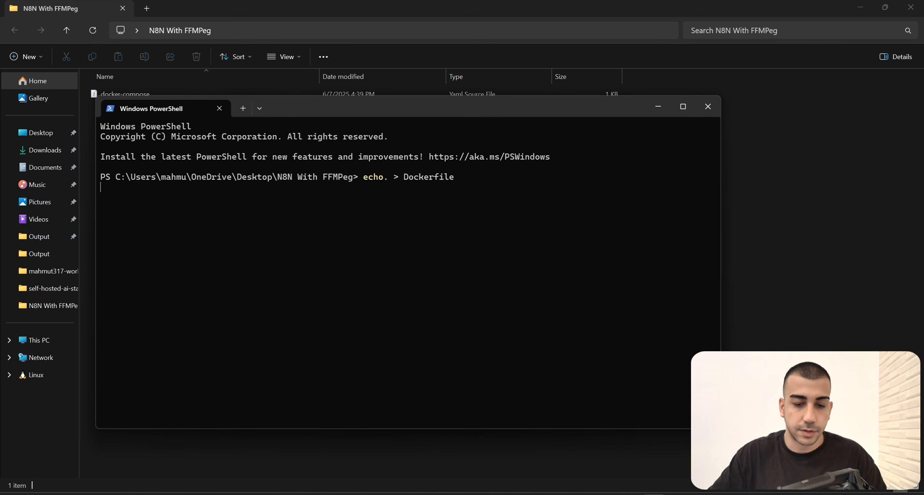
- Copy the failed command and its error output from PowerShell and send them to ChatGPT
drag(323, 105, 443, 123)
drag(551, 275, 203, 192)
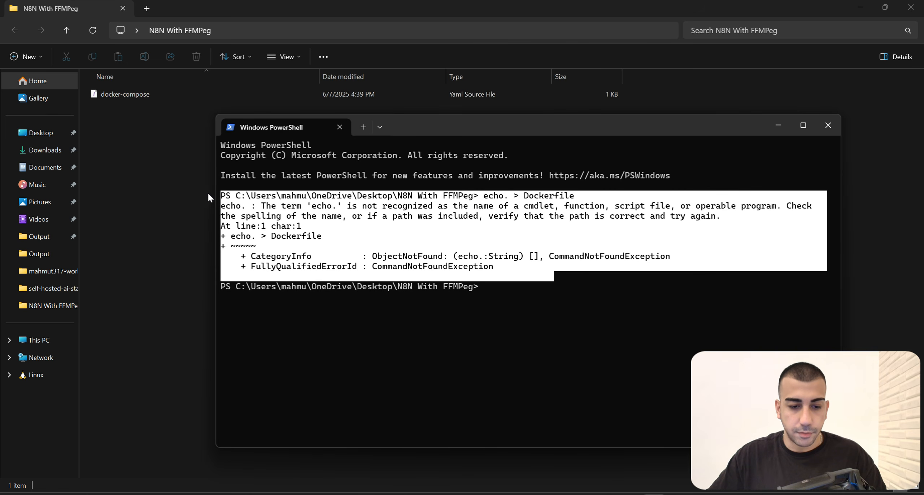
key(ctrl+c)
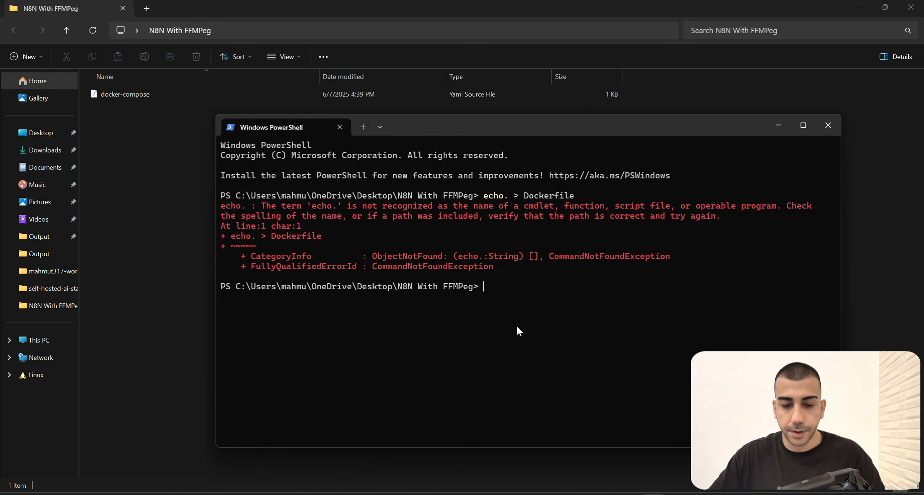
key(alt+space)
key(ctrl+v)
key(Return)
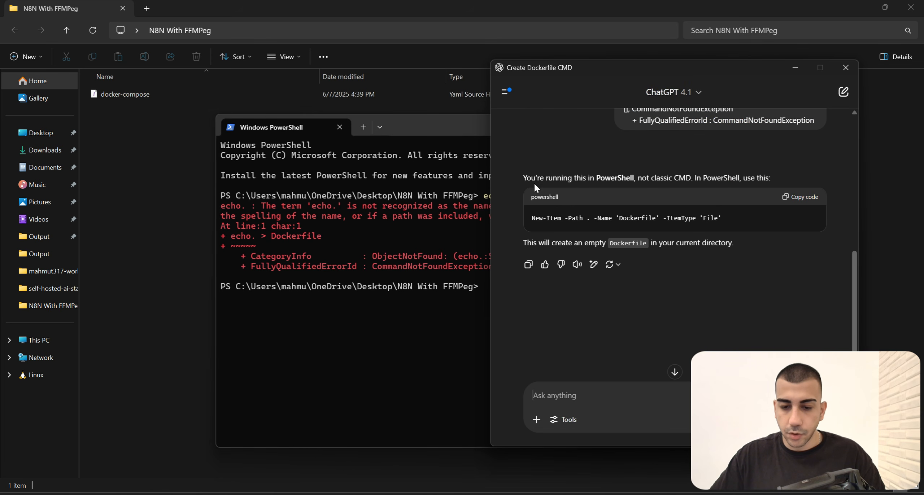
- Copy ChatGPT's command New-Item -Path . -Name 'Dockerfile' -ItemType 'File' and run it in PowerShell
drag(524, 177, 717, 178)
drag(722, 218, 530, 218)
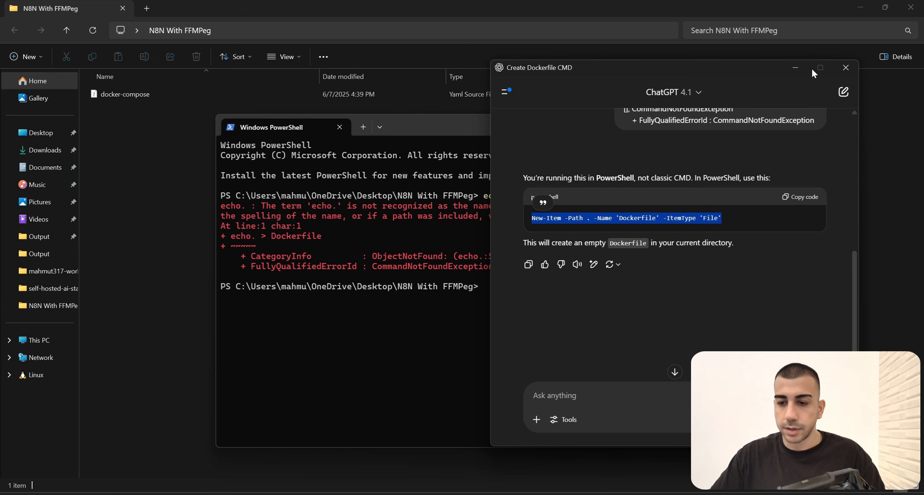
drag(811, 68, 708, 105)
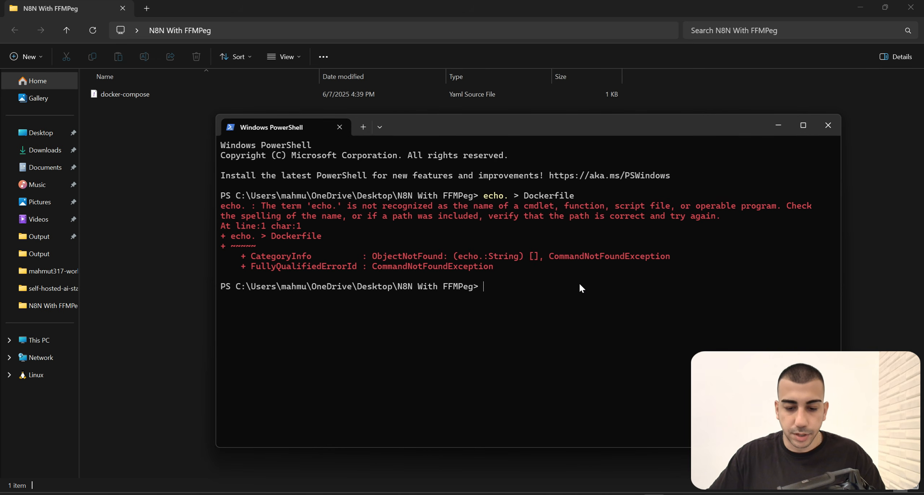
key(ctrl+v)
key(Return)
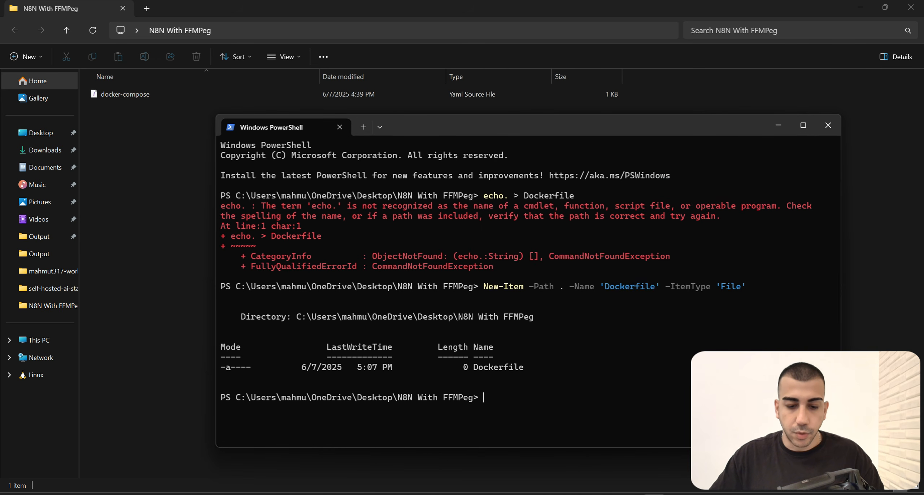
- Close the PowerShell window and open the new Dockerfile from the folder in Notepad
drag(578, 400, 221, 285)
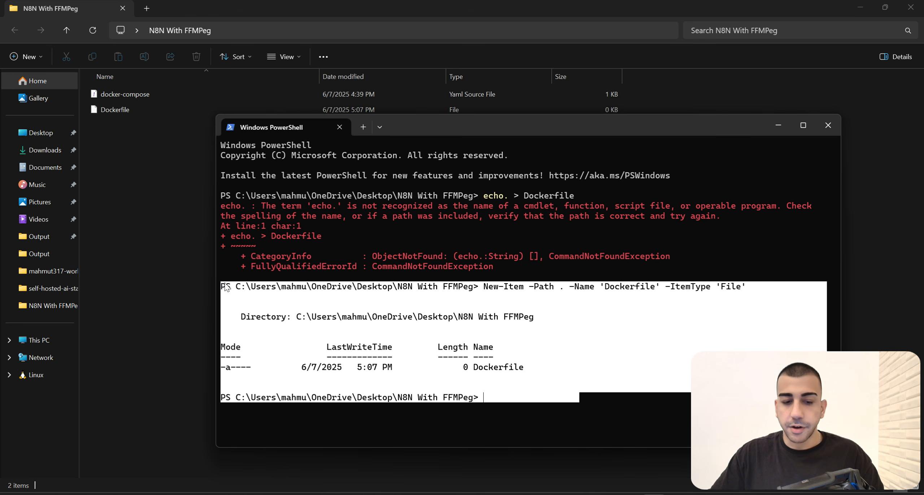
click(828, 125)
click(122, 109)
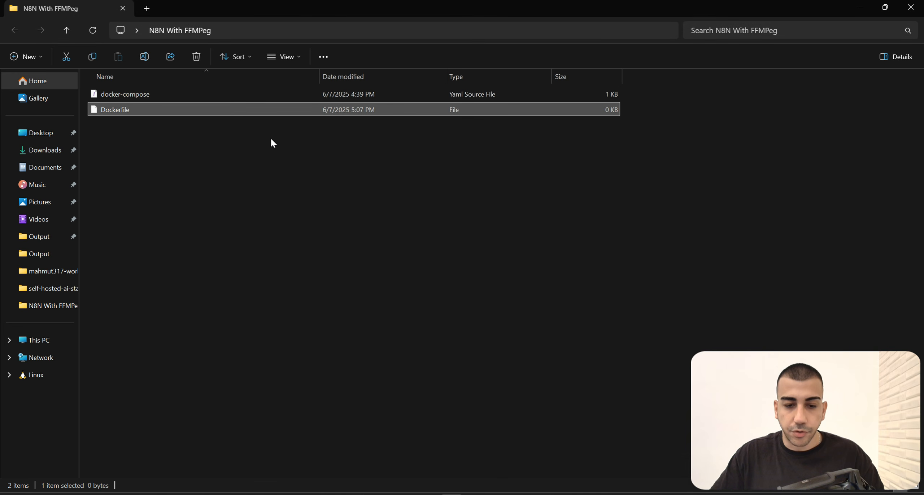
drag(517, 150, 439, 108)
click(512, 138)
right_click(121, 115)
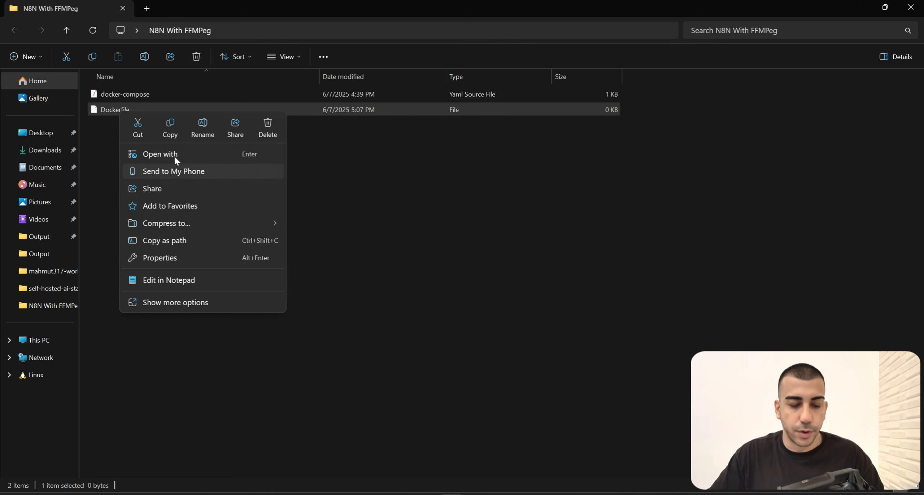
click(247, 276)
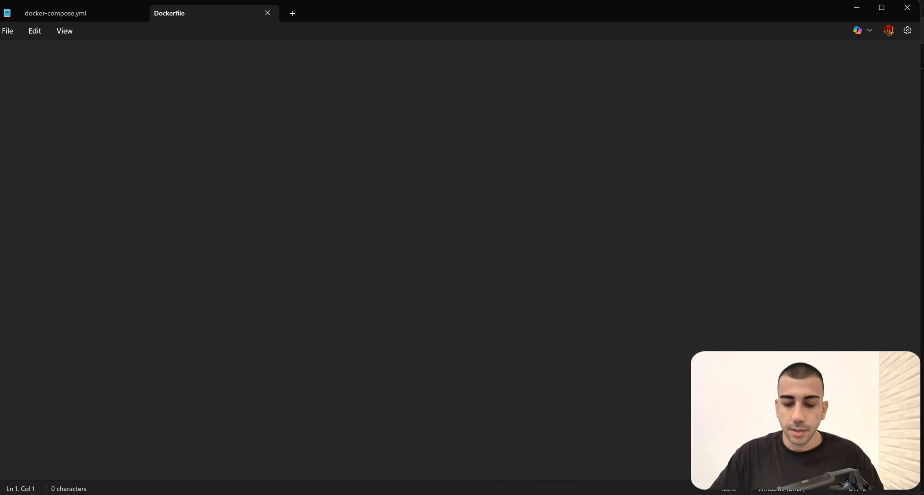
- Switch to the browser and open the Local Setup lesson in the Skool classroom's Setup Tutorials course
click(484, 494)
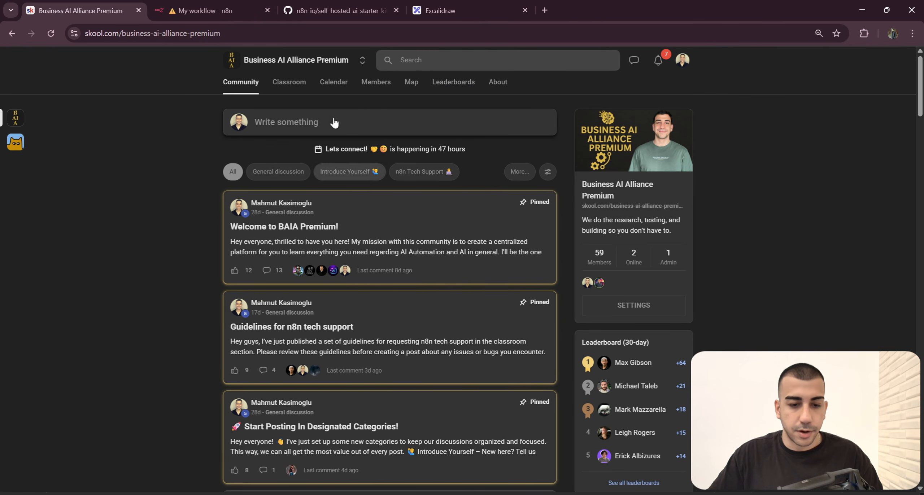
click(295, 84)
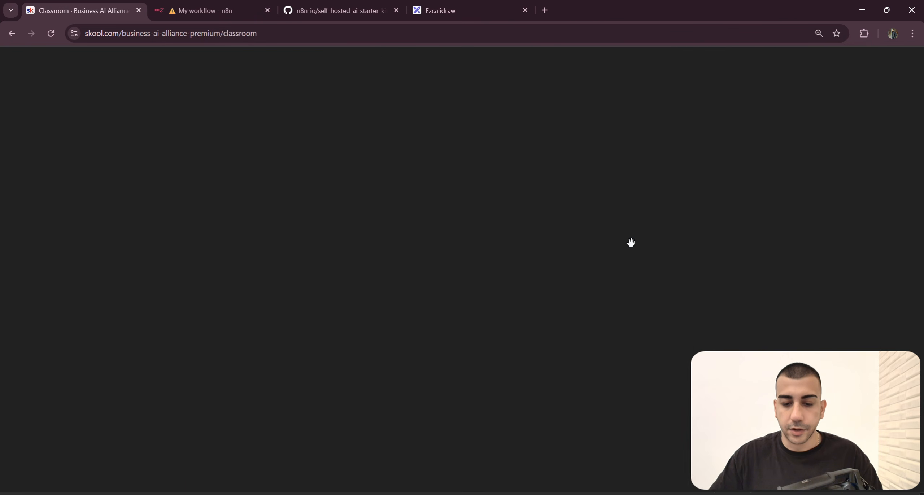
scroll(612, 249, down, 3)
scroll(577, 354, up, 3)
scroll(628, 307, down, 1)
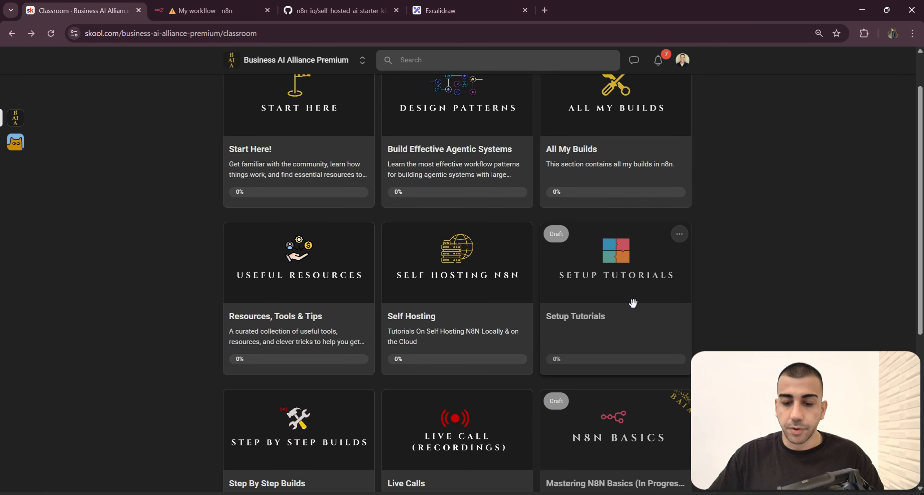
click(640, 291)
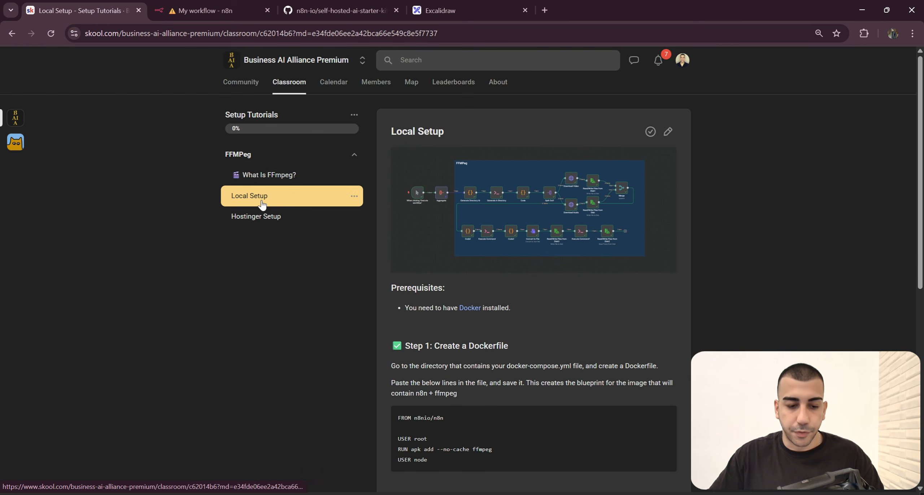
- Copy the Dockerfile code block under Step 1, from FROM n8nio/n8n through USER node, and paste it into the empty Dockerfile in Notepad
scroll(484, 264, down, 5)
drag(383, 230, 392, 252)
key(ctrl+c)
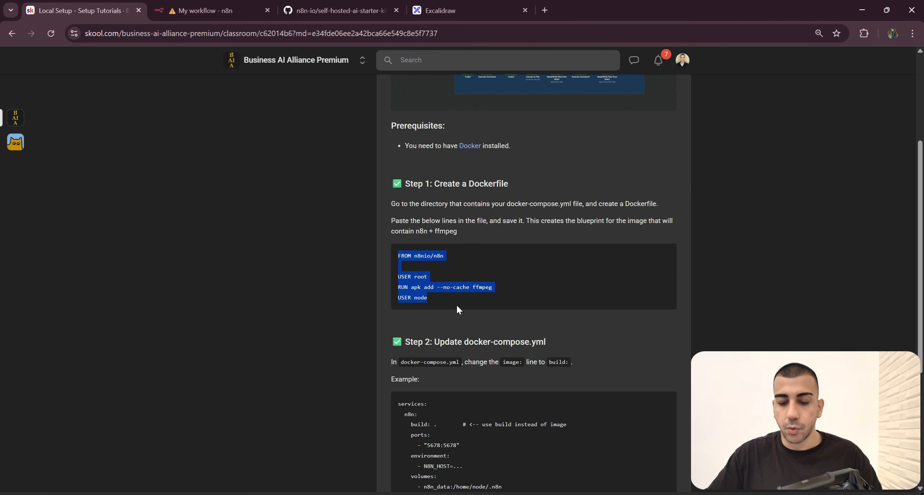
key(alt+Tab)
key(ctrl+v)
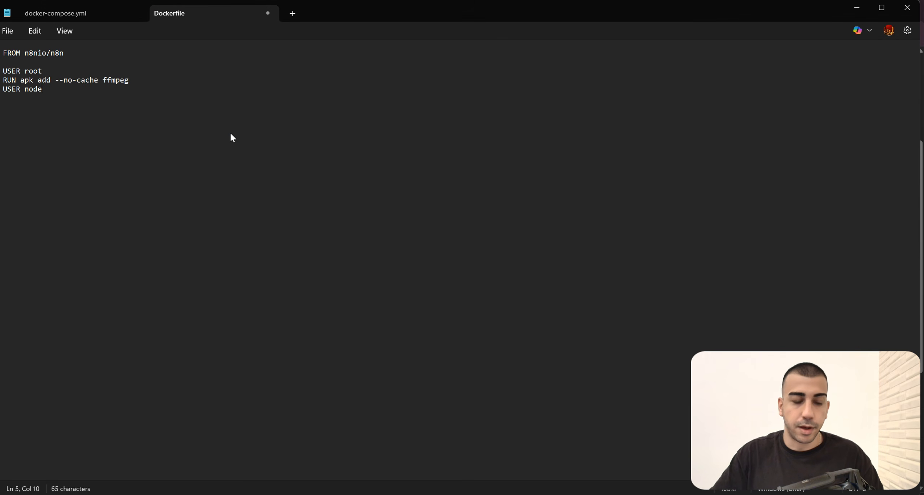
- Review the Dockerfile's FROM n8nio/n8n, USER root, RUN apk add --no-cache ffmpeg and USER node lines, and save the file
click(1, 53)
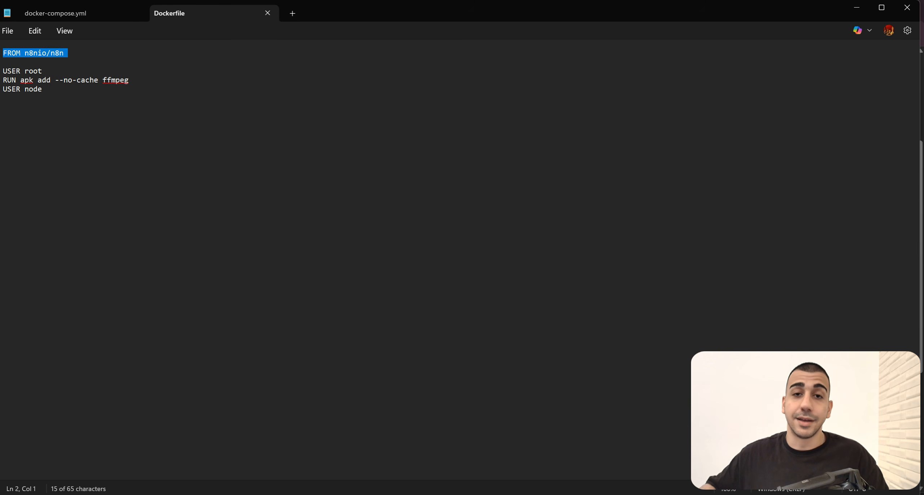
click(65, 53)
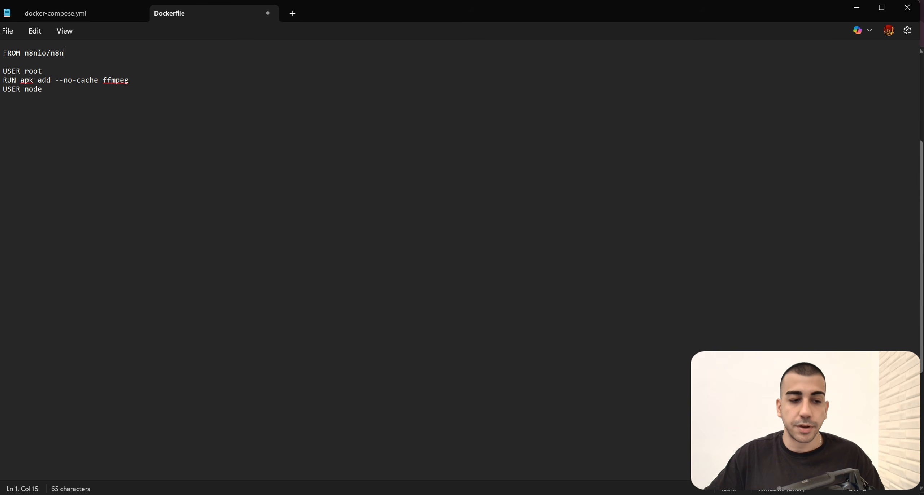
triple_click(45, 73)
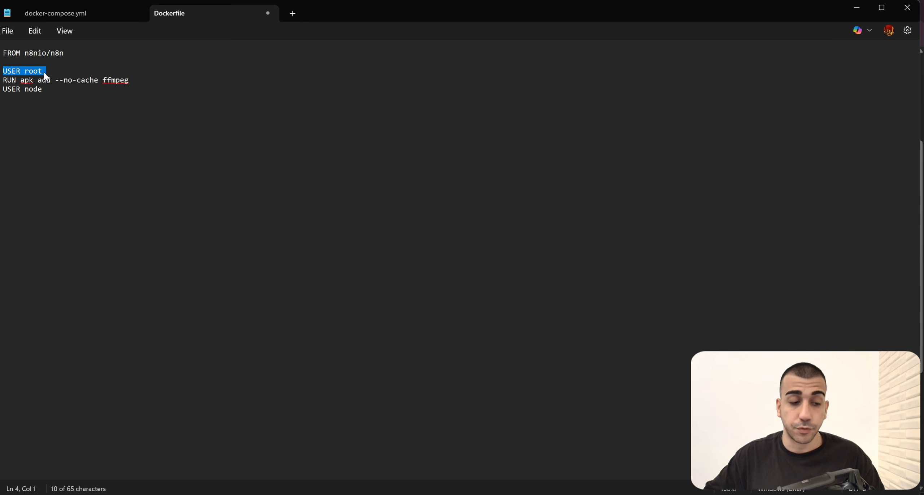
drag(4, 80, 142, 86)
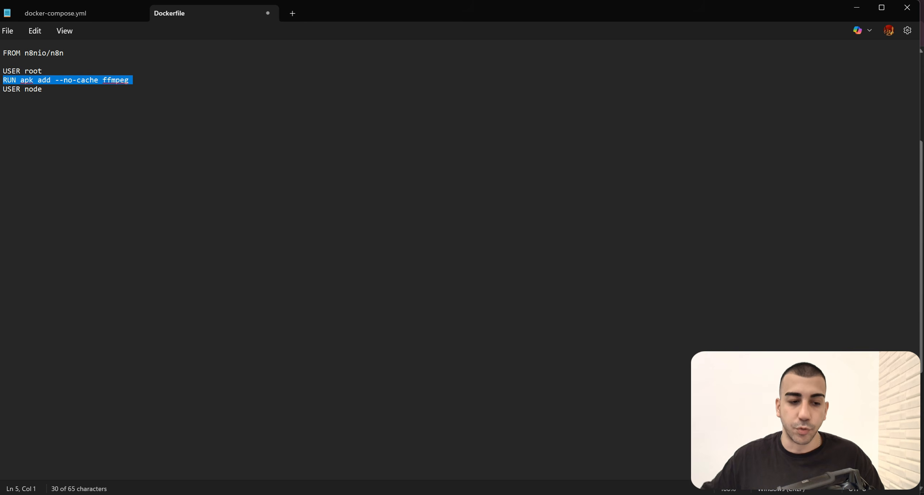
click(43, 71)
double_click(44, 80)
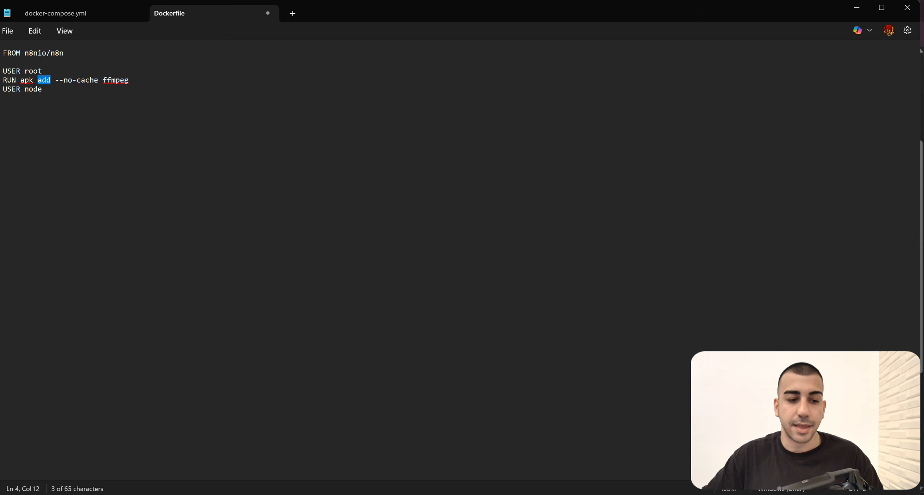
double_click(115, 80)
drag(128, 80, 1, 93)
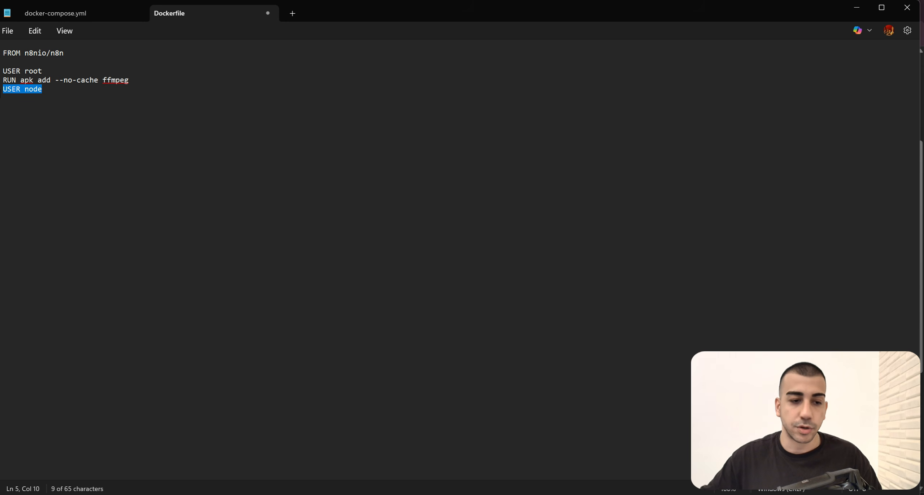
key(ctrl+a)
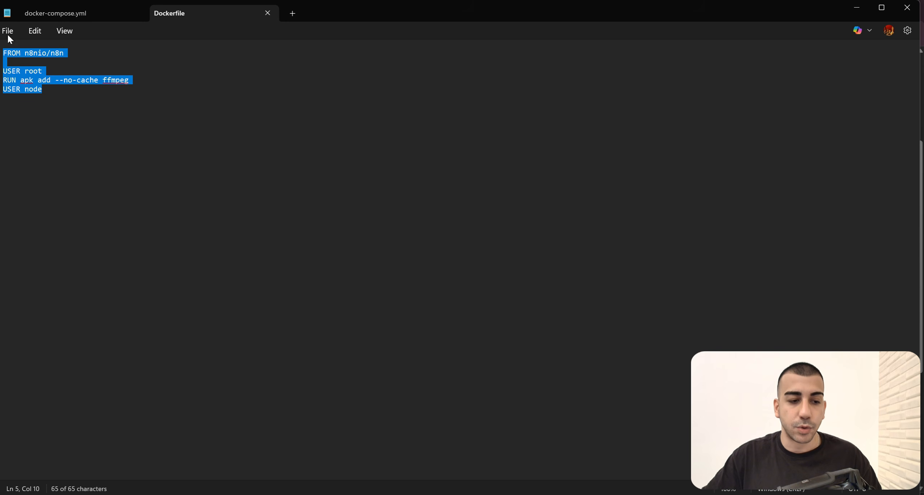
- Switch to the browser and copy the build: . line from the lesson's Step 2 docker-compose.yml example
click(74, 14)
click(489, 494)
scroll(452, 278, down, 3)
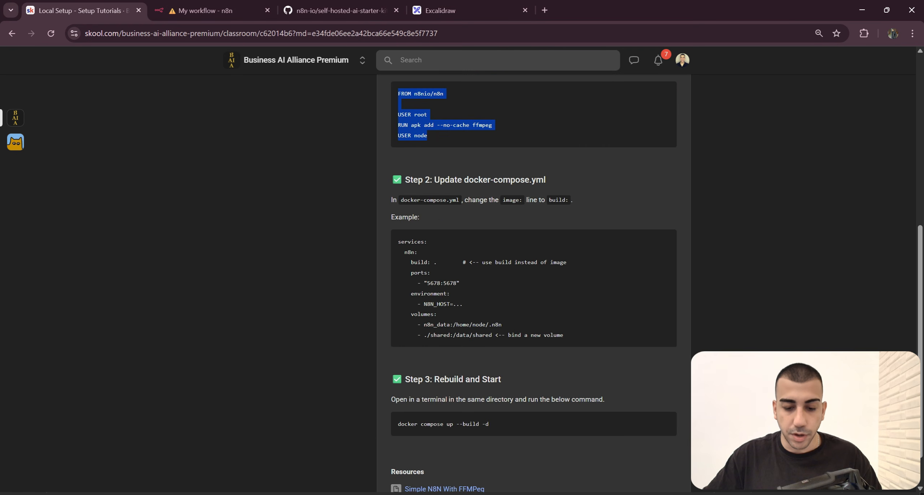
click(452, 278)
mouse_move(466, 262)
mouse_down()
mouse_move(584, 265)
mouse_move(469, 263)
mouse_up()
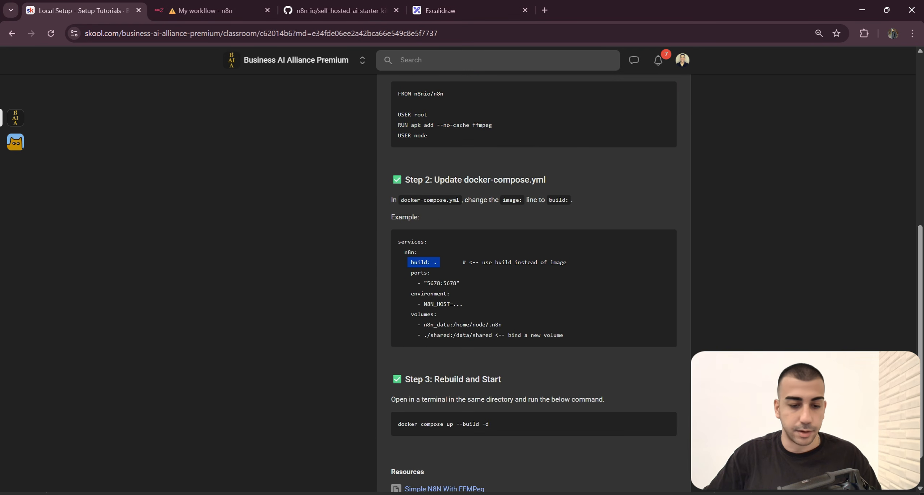
- Switch back to Notepad and replace the n8n service's image line in docker-compose.yml with build: . at the same indentation
key(alt+Tab)
click(82, 89)
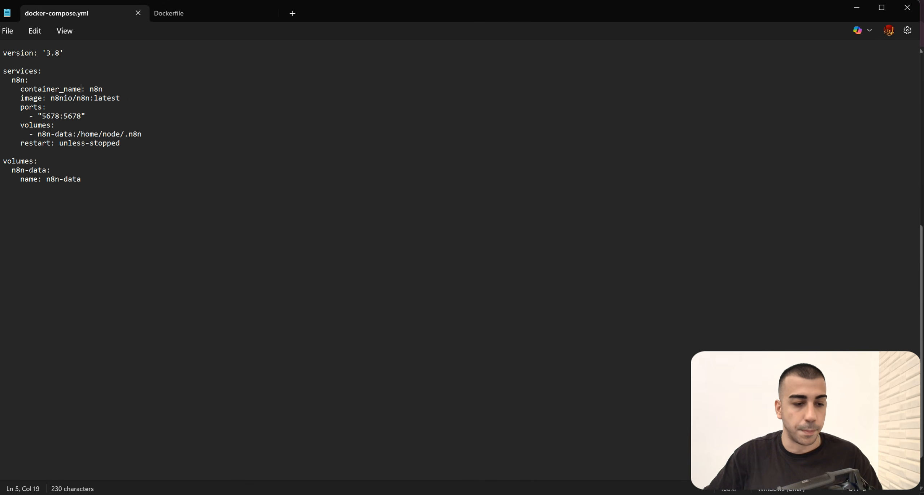
mouse_move(21, 98)
mouse_down()
mouse_move(37, 98)
mouse_move(21, 107)
mouse_up()
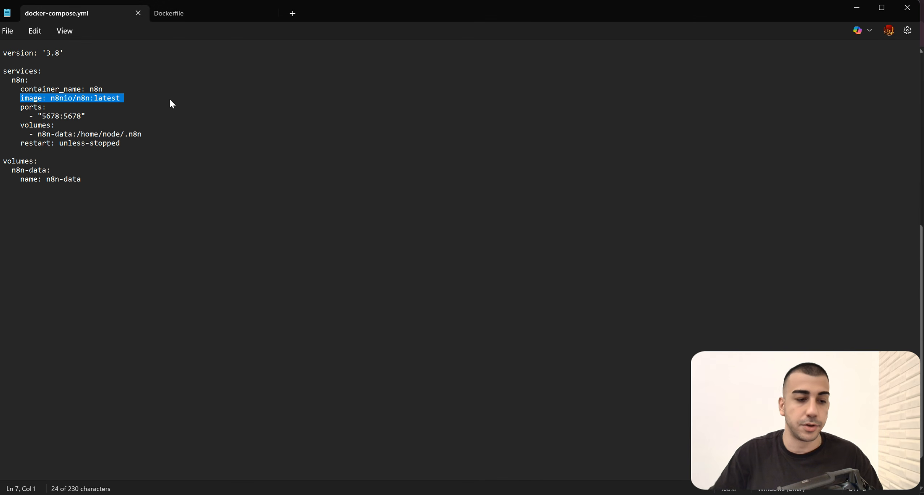
key(BackSpace)
key(Return)
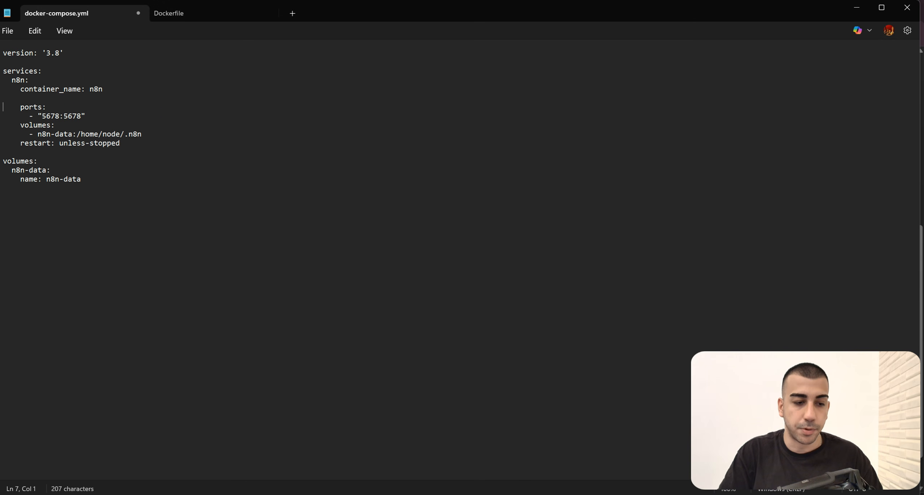
key(Up)
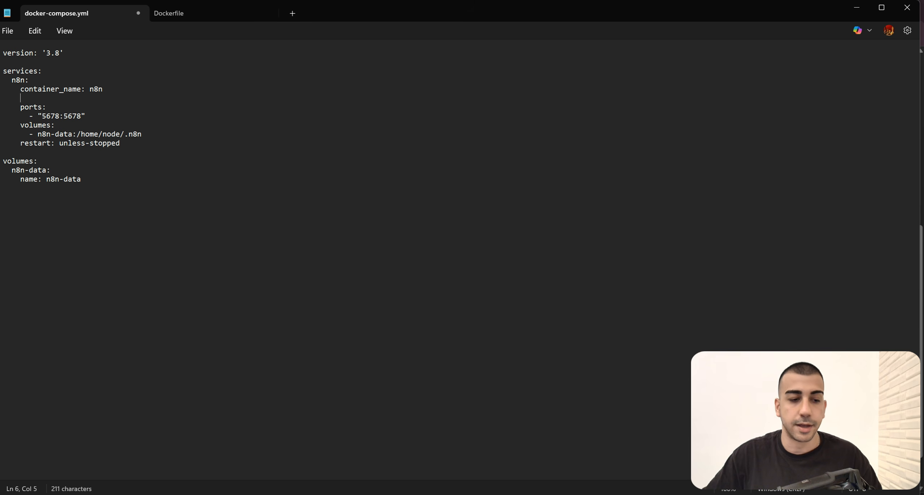
text(build: .)
key(ctrl+Left)
key(ctrl+Left)
key(ctrl+Left)
key(BackSpace)
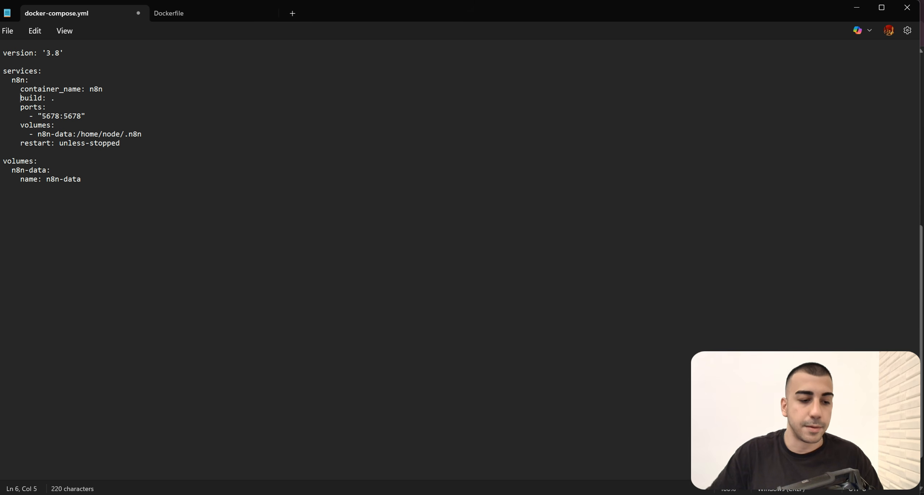
- Examine the dot in the build: . line alongside the N8N With FFMPeg folder, checking where the Dockerfile sits relative to docker-compose
drag(77, 99, 55, 98)
click(54, 108)
click(68, 98)
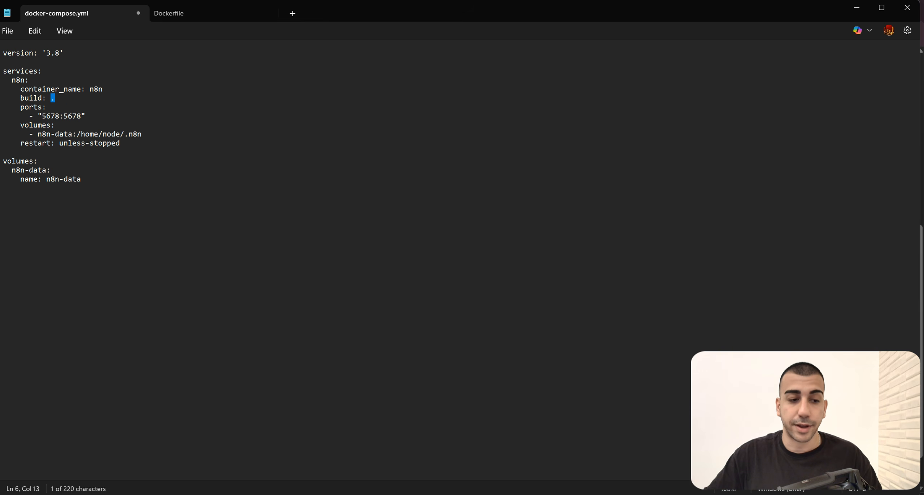
key(alt+Tab)
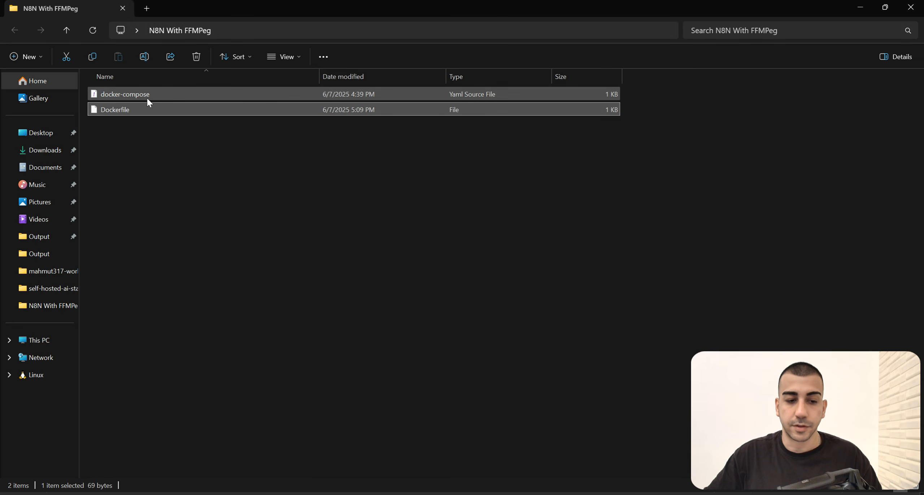
click(860, 8)
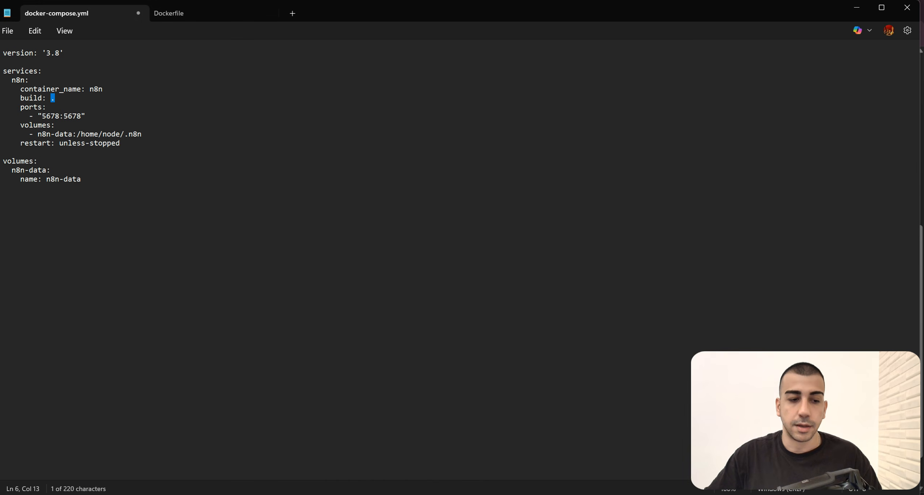
key(alt+Tab)
key(alt+Tab)
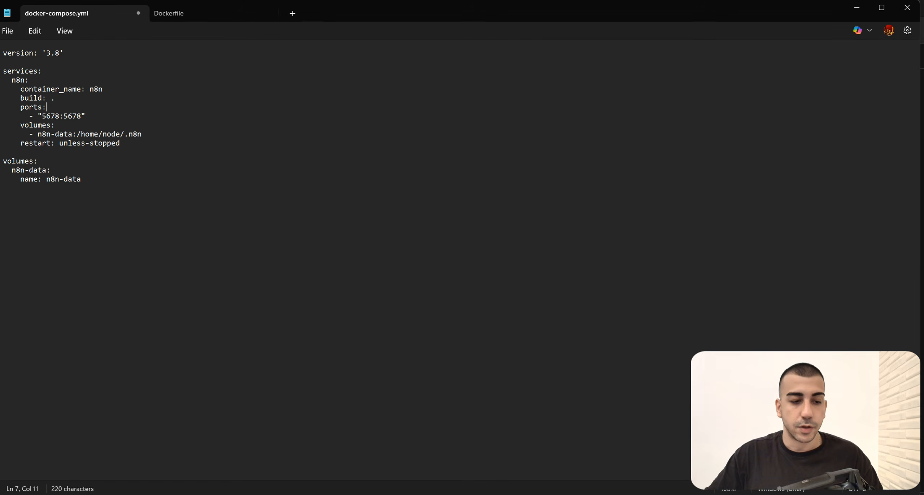
drag(77, 98, 26, 99)
key(alt+Tab)
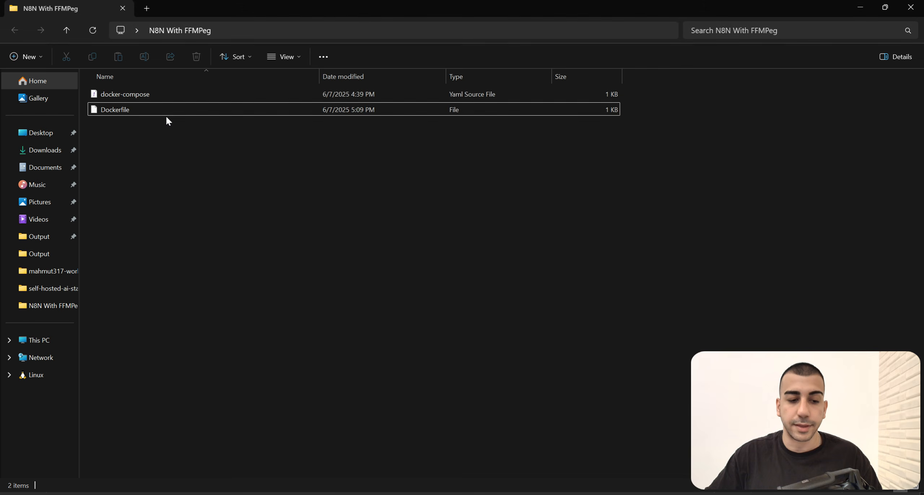
click(130, 109)
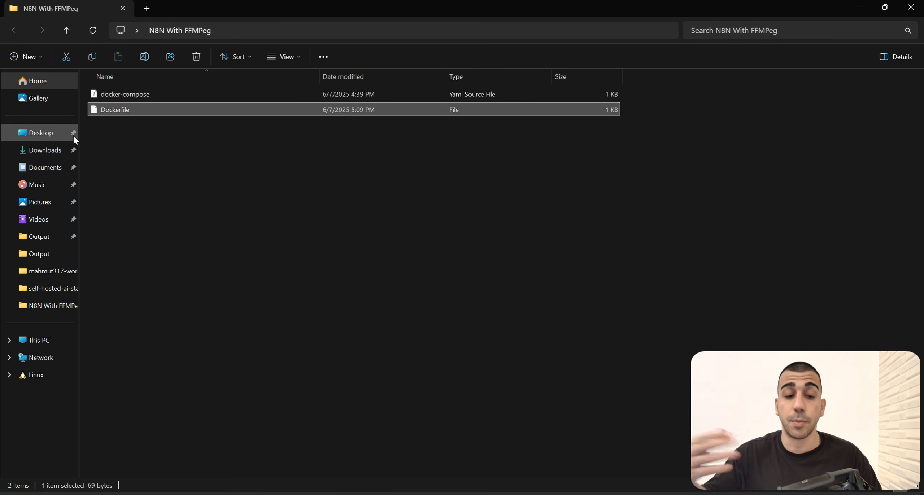
- Return to the Dockerfile in Notepad and re-read its base image line and the three lines that install FFmpeg
key(alt+Tab)
click(194, 19)
click(43, 90)
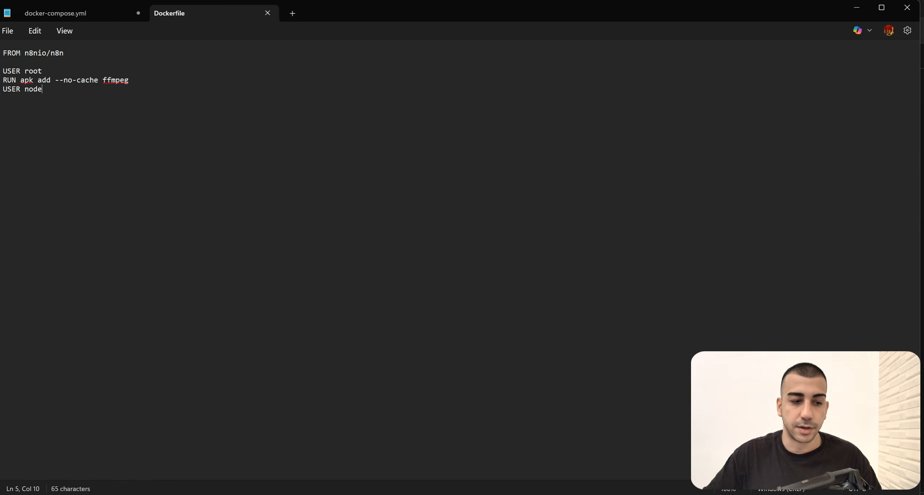
drag(65, 62, 0, 45)
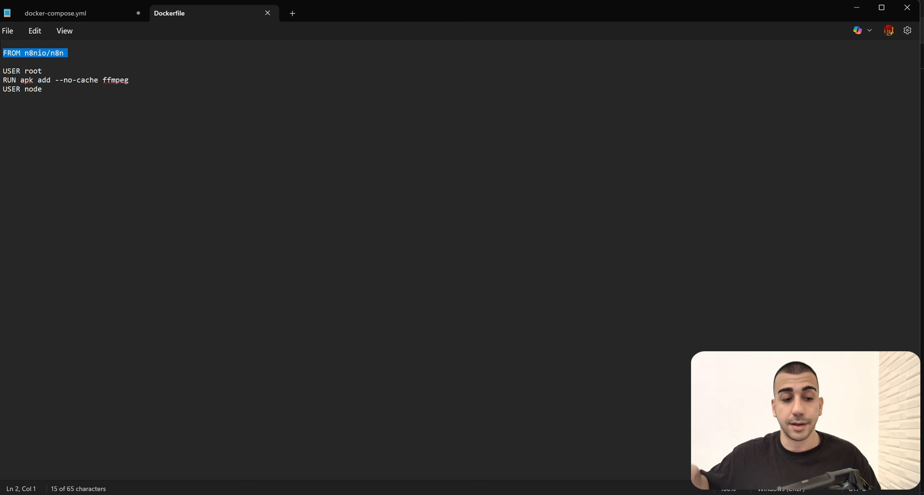
drag(44, 89, 2, 71)
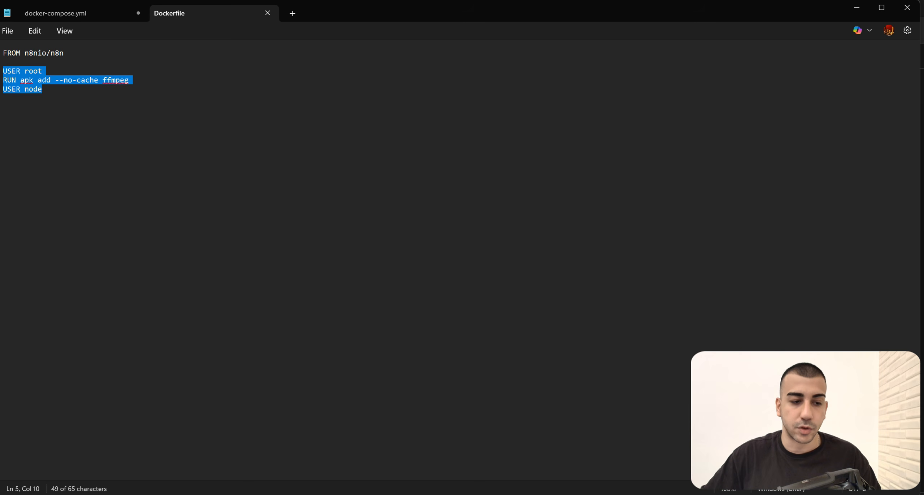
- Go back to docker-compose.yml, check the container_name and build lines, and save the file
click(77, 15)
click(65, 108)
drag(76, 98, 21, 89)
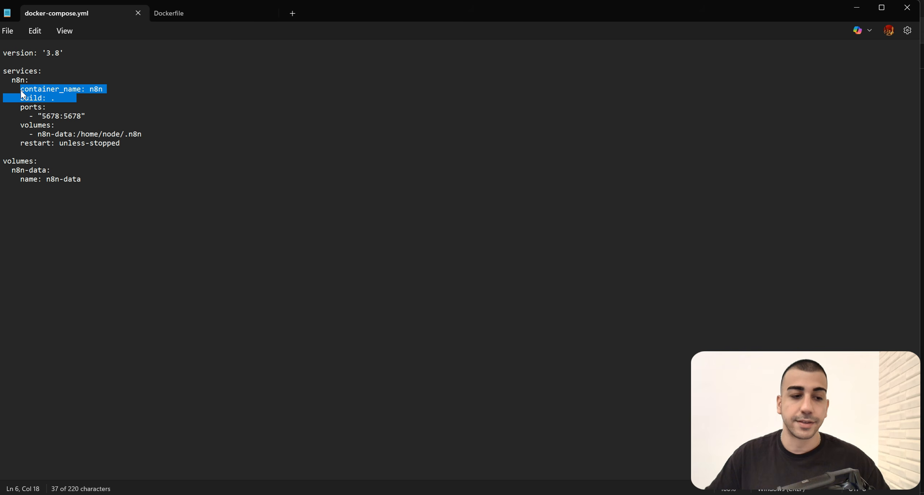
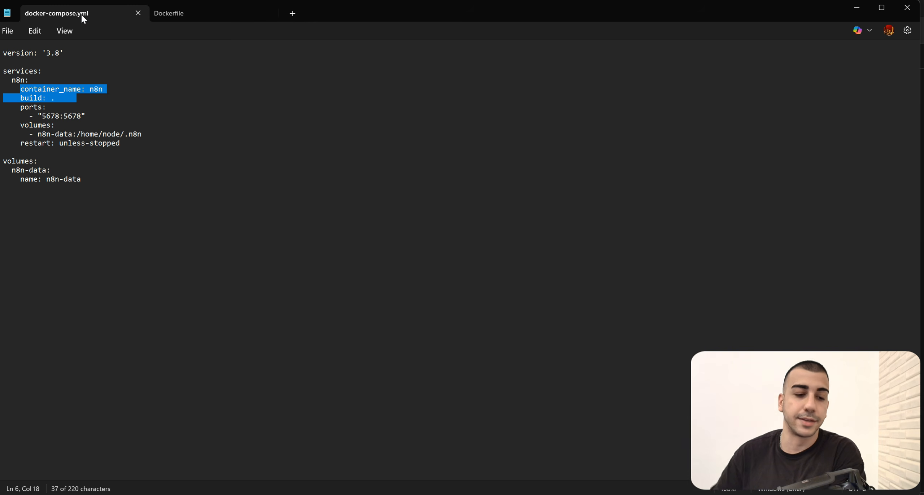
- Add the volume mapping - ./shared:/data/shared below n8n-data:/home/node/.n8n in the n8n service of docker-compose.yml
click(144, 134)
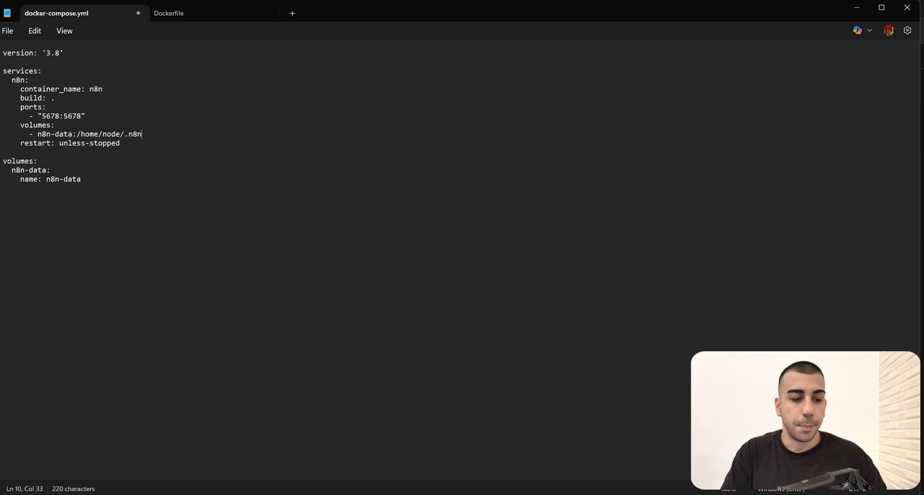
key(Return)
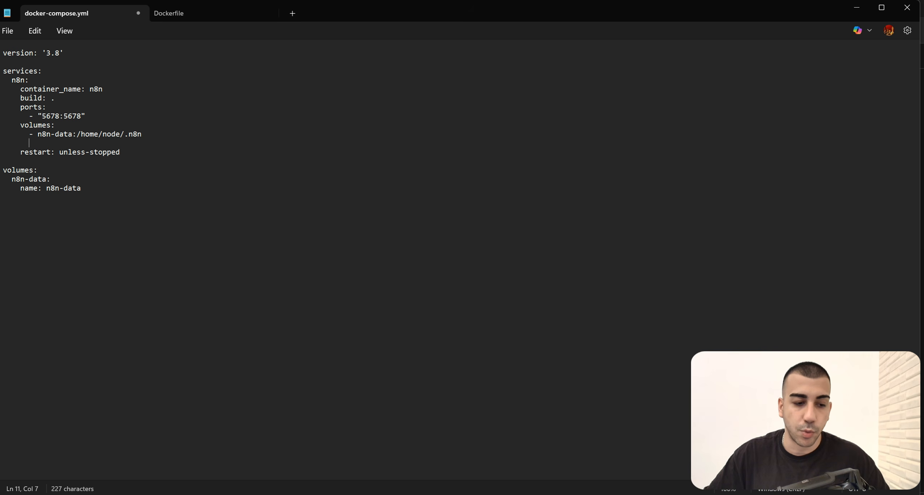
text(- )
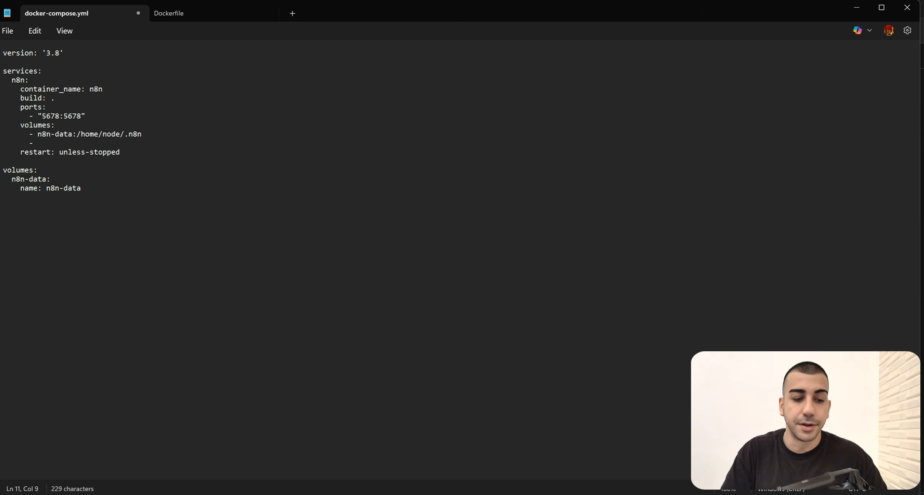
text(.)
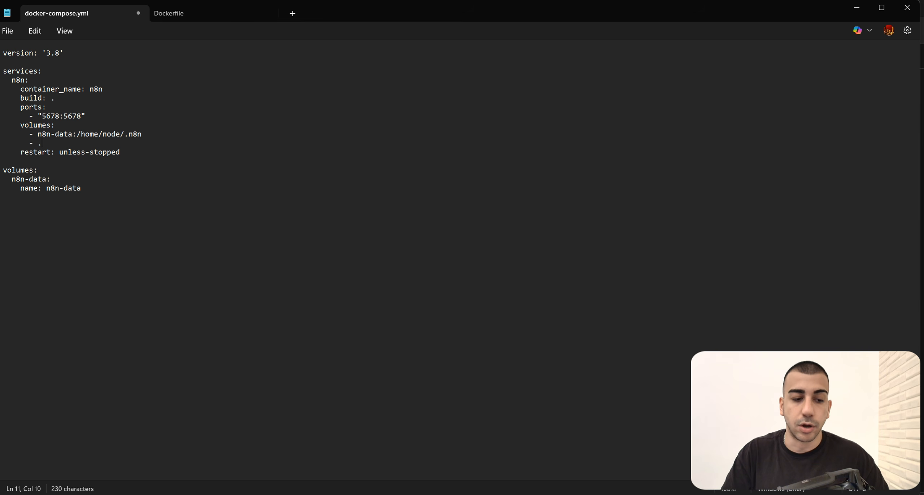
text(/)
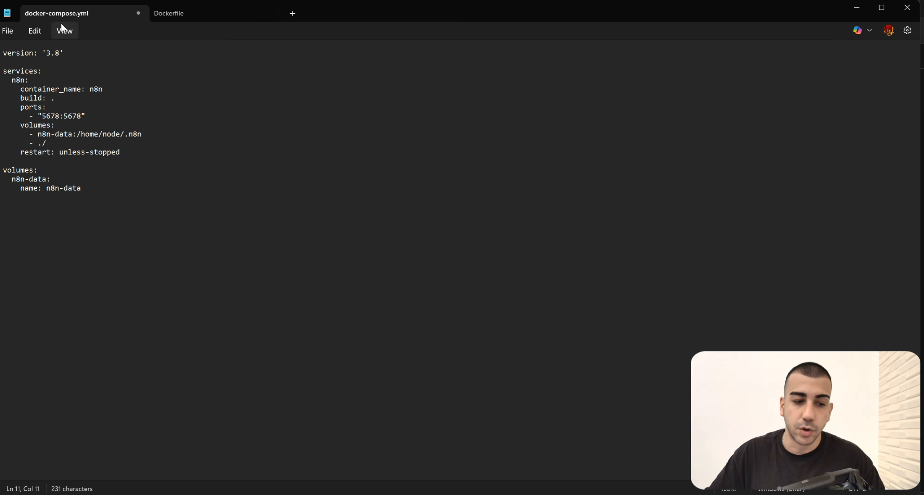
key(shift+Left)
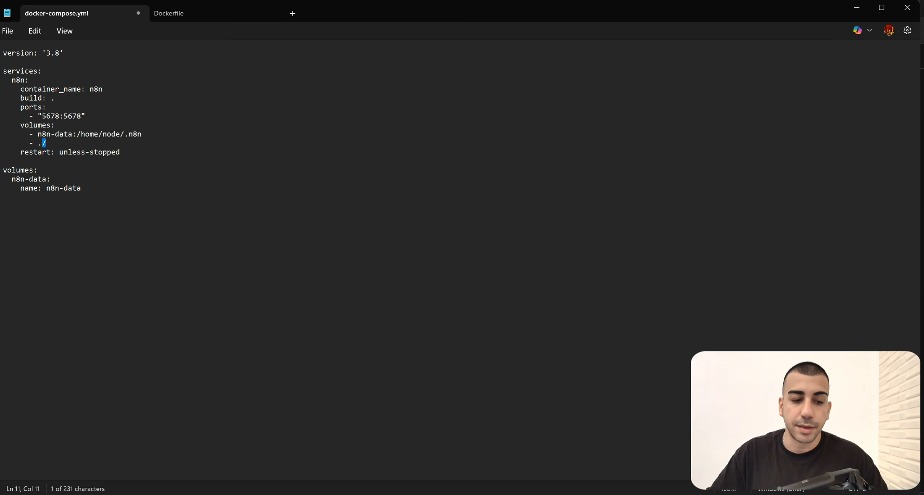
click(451, 494)
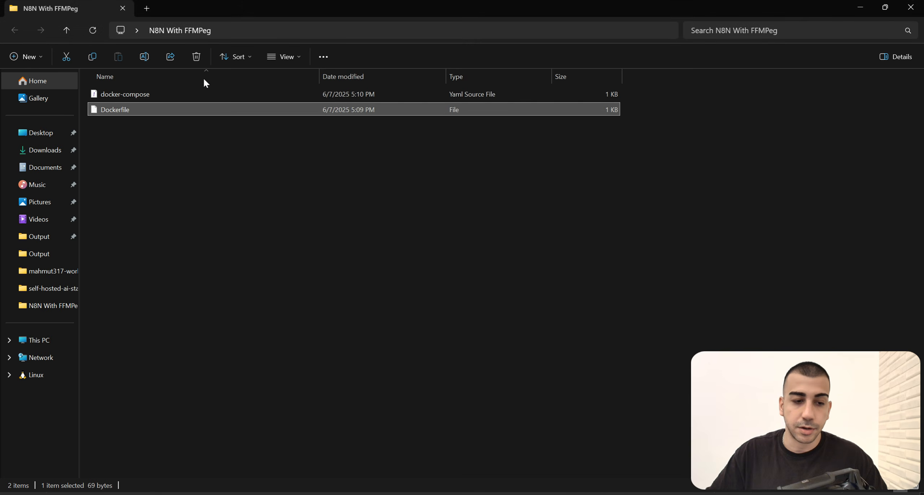
text(shared:)
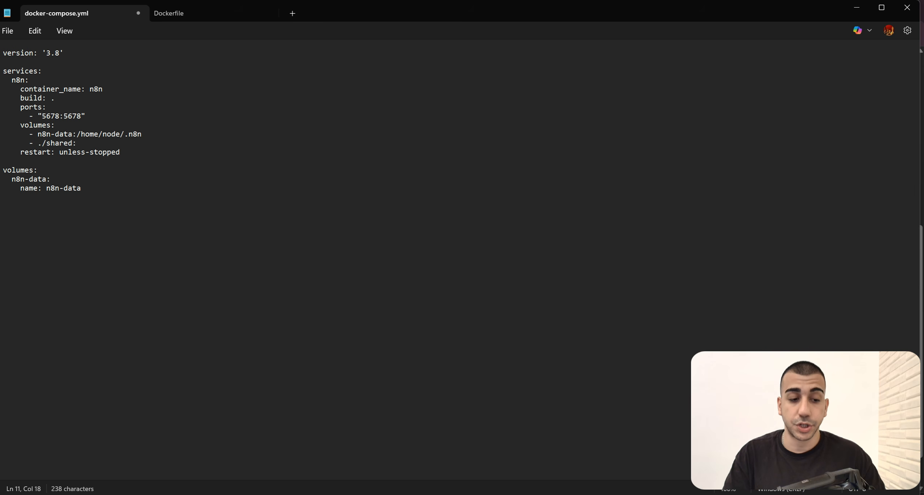
text(/da)
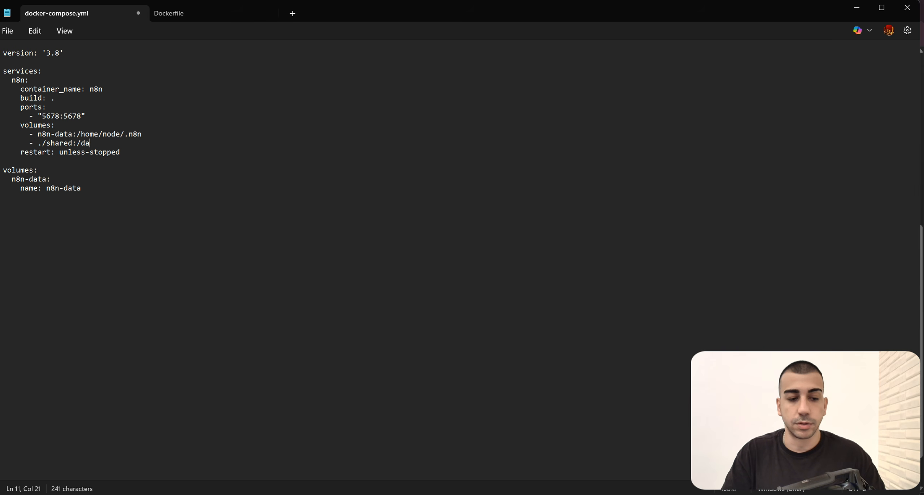
text(ta/shared)
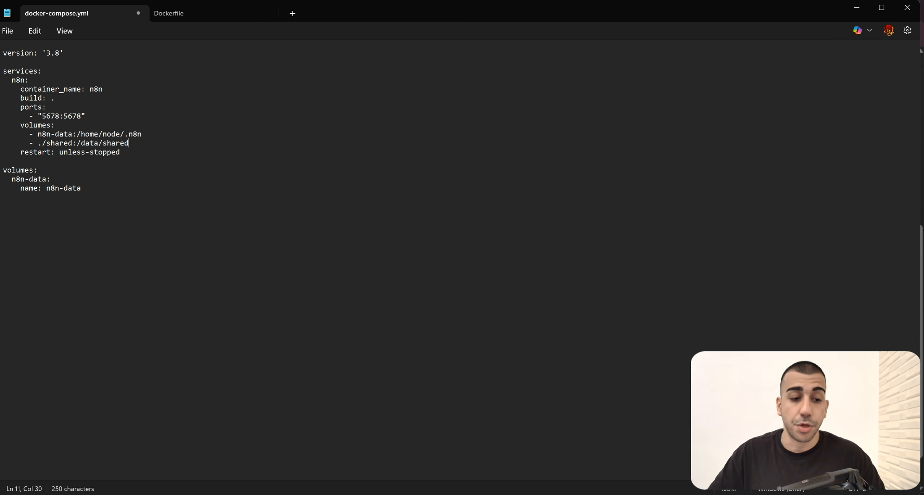
- Examine the new ./shared:/data/shared volume line in docker-compose.yml, comparing its host folder and container path
drag(76, 143, 24, 143)
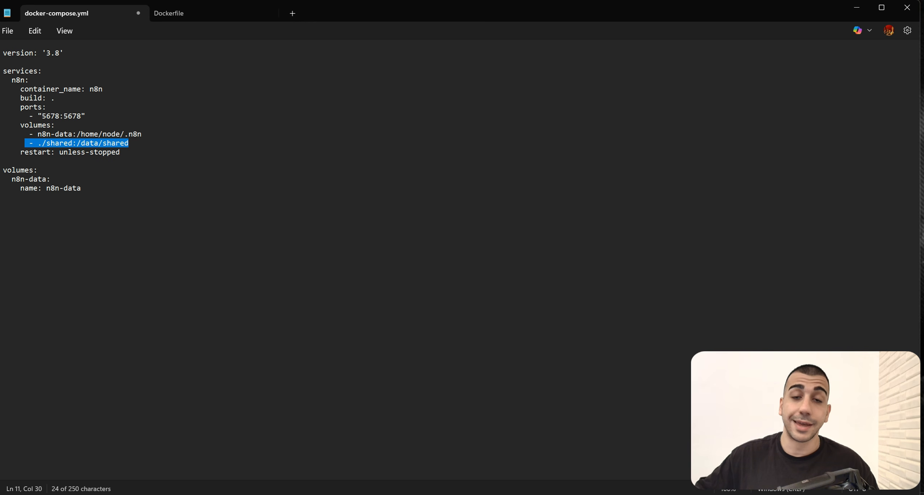
click(117, 152)
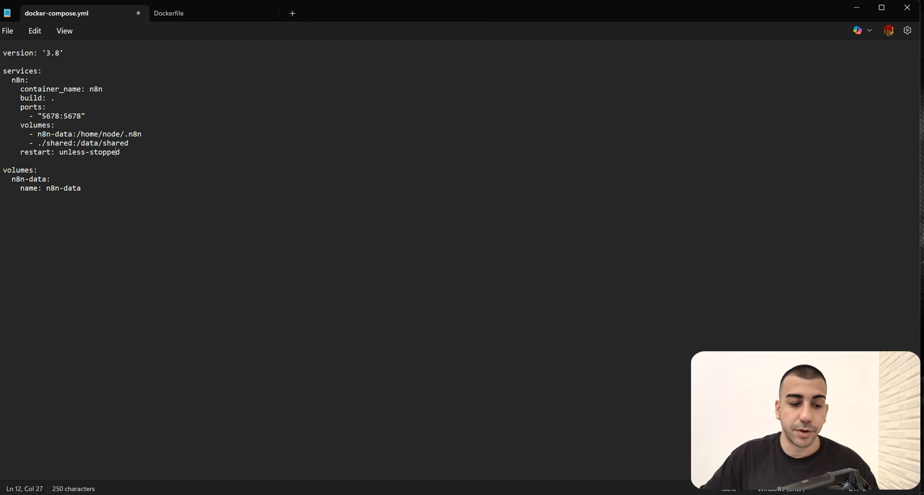
drag(76, 143, 3, 152)
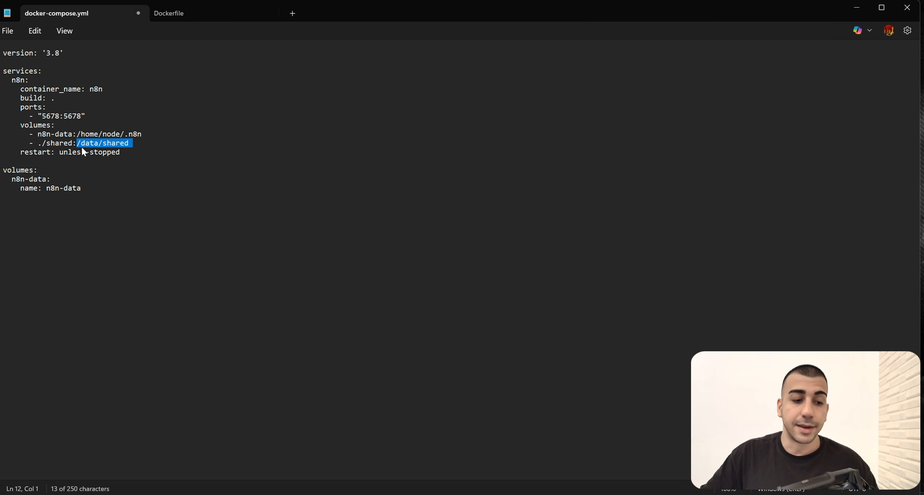
mouse_move(74, 143)
mouse_down()
mouse_move(42, 143)
mouse_move(63, 144)
mouse_up()
- Save docker-compose.yml, check the Dockerfile's contents once more, and close both files
key(alt+Tab)
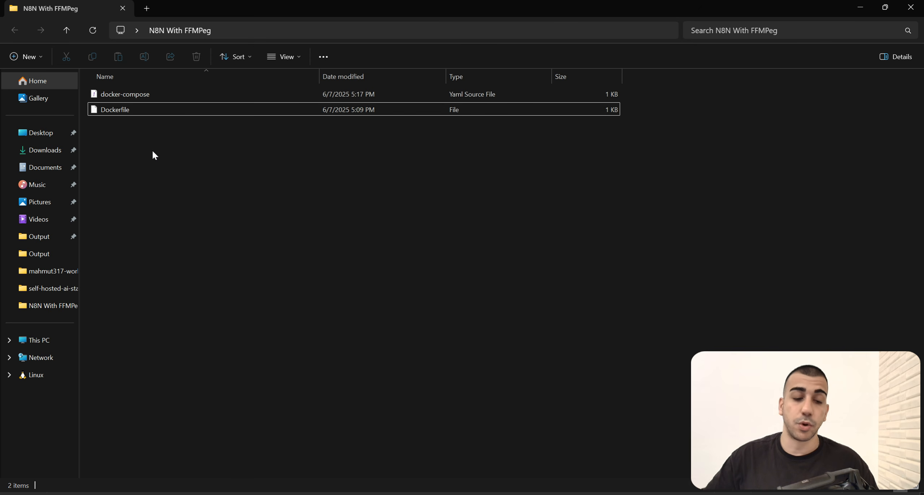
key(alt+Tab)
key(ctrl+a)
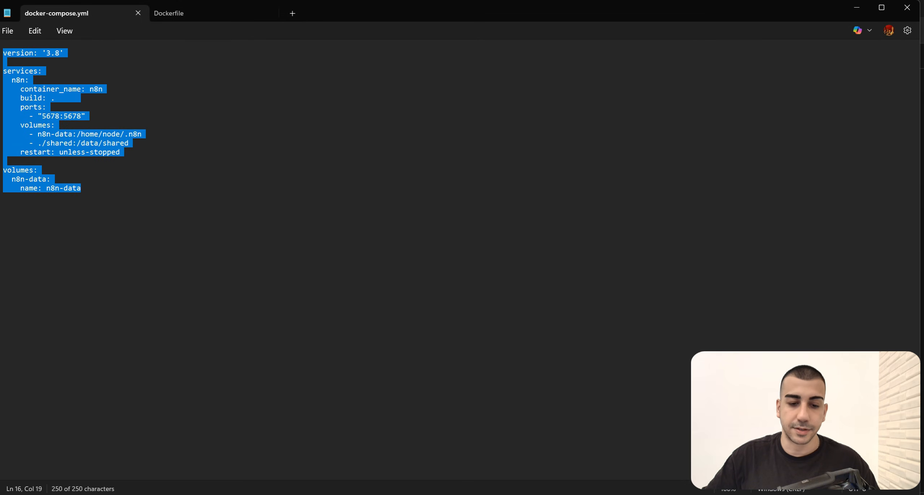
click(205, 17)
key(Right)
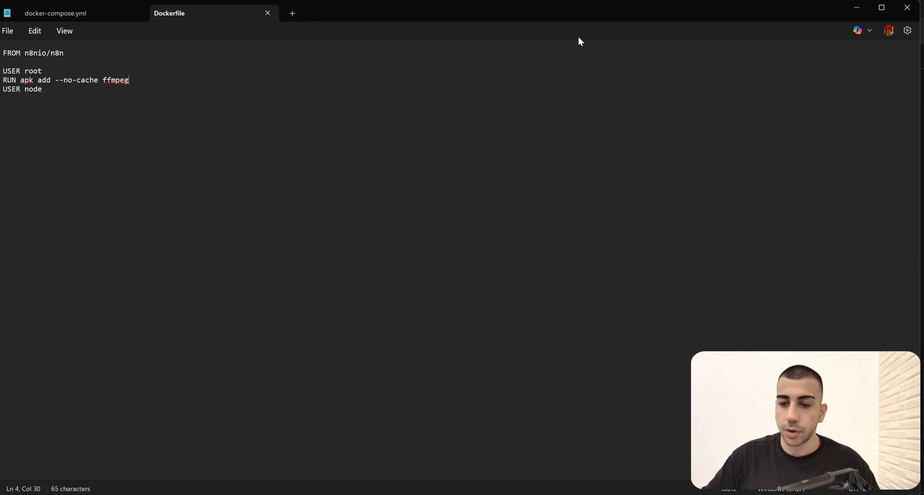
click(908, 7)
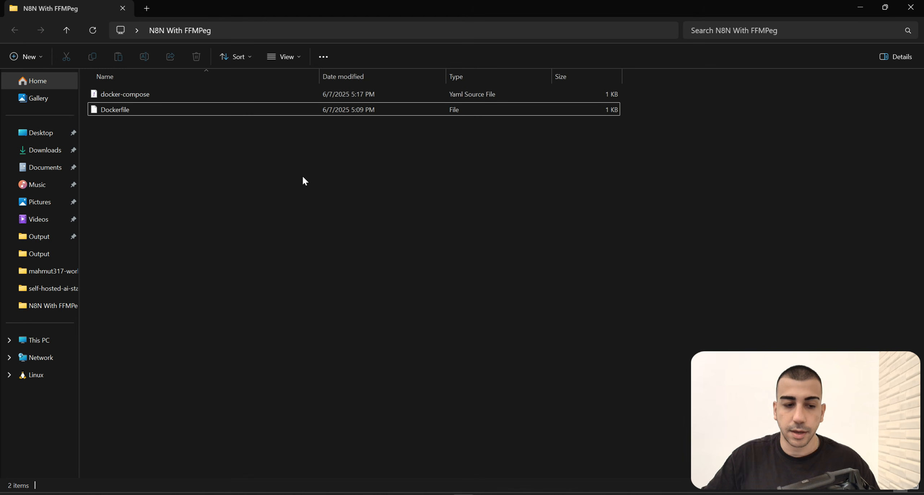
- Open a terminal in the N8N With FFMPeg folder and enter the tutorial's Step 3 command docker compose up --build -d
right_click(300, 165)
click(348, 269)
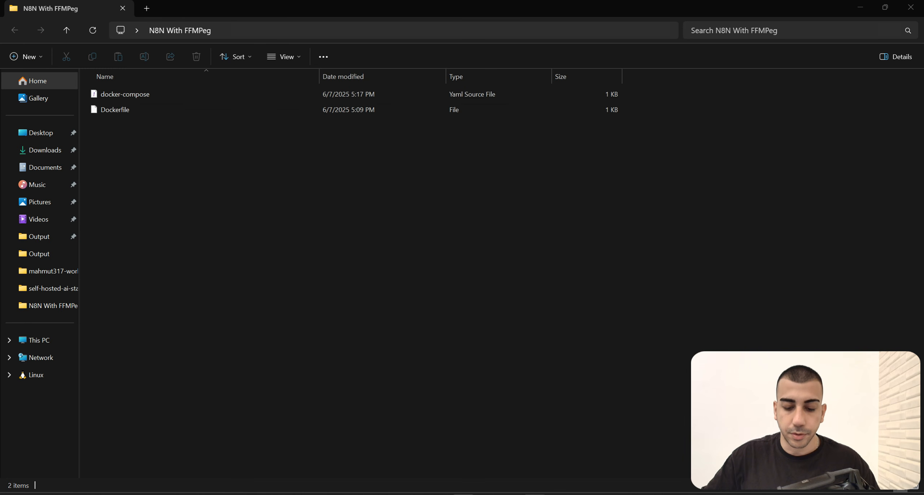
key(alt+Tab)
scroll(458, 260, down, 2)
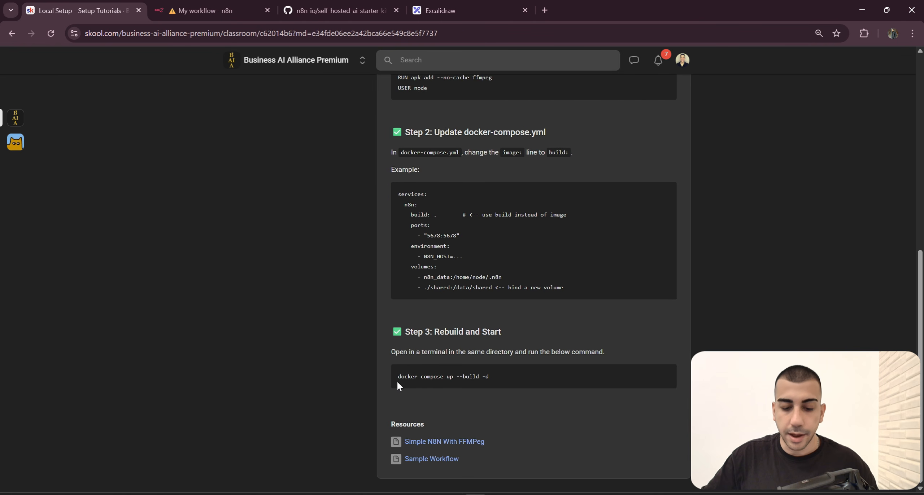
drag(398, 378, 511, 378)
key(alt+Tab)
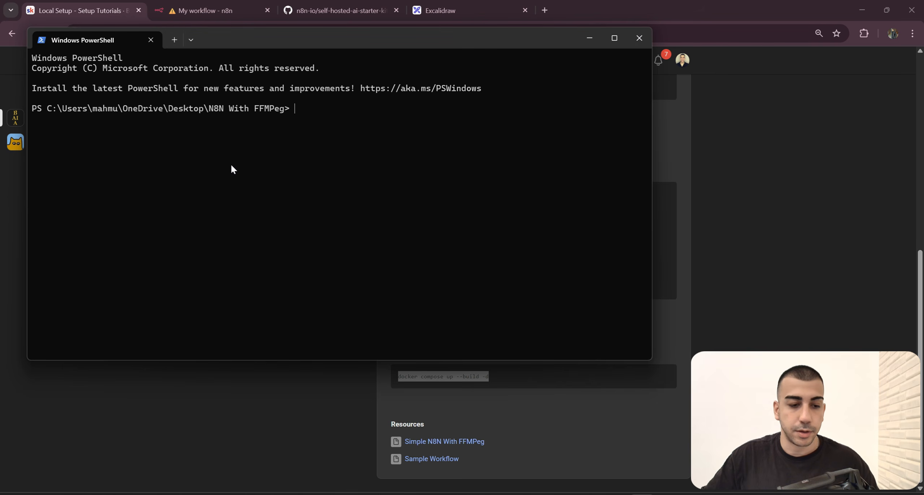
text(docker compose up --build -d)
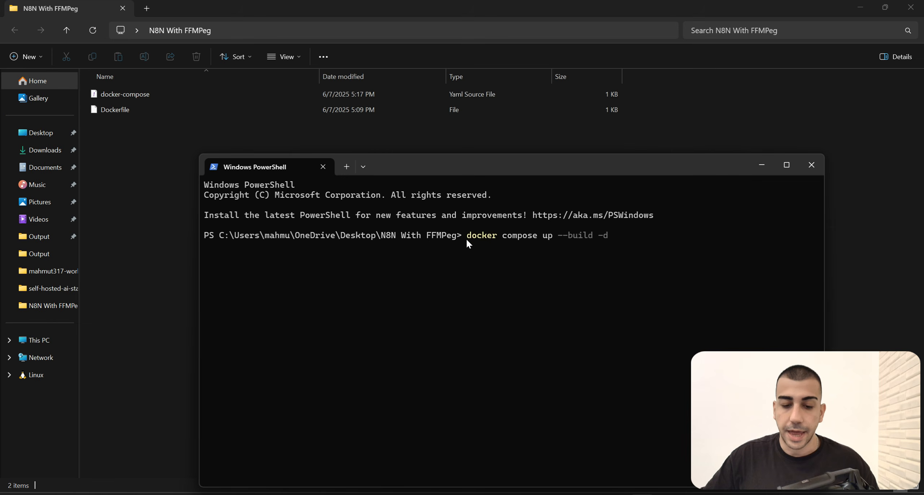
- Check the terminal's folder path, run the entered compose command to rebuild the n8n container, and follow its output
drag(467, 238, 205, 238)
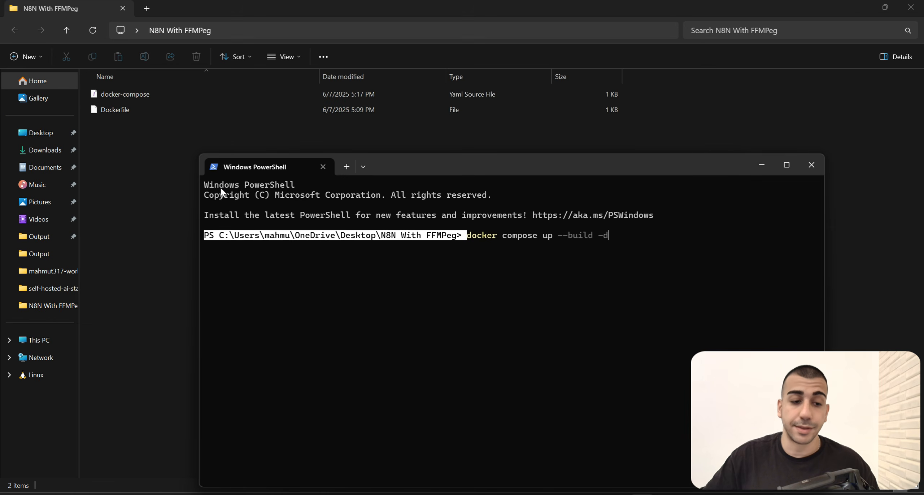
drag(386, 160, 385, 140)
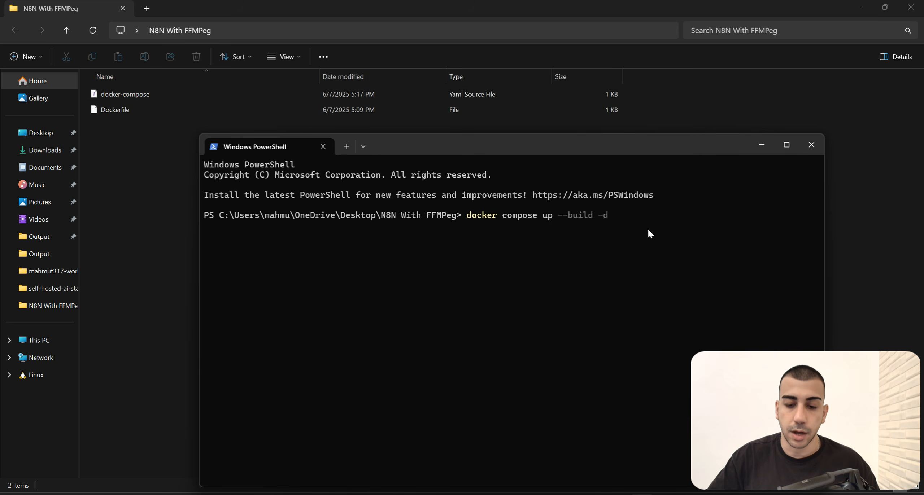
key(Return)
drag(542, 144, 516, 101)
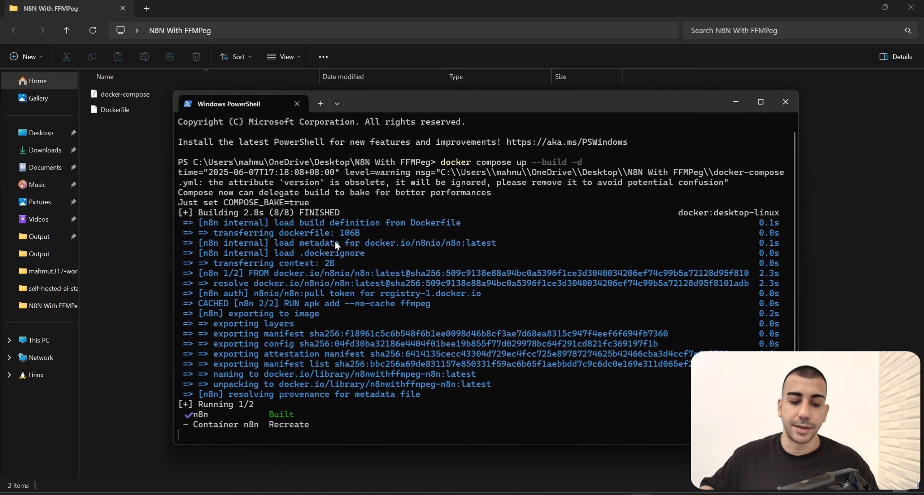
drag(472, 105, 491, 83)
drag(535, 403, 196, 141)
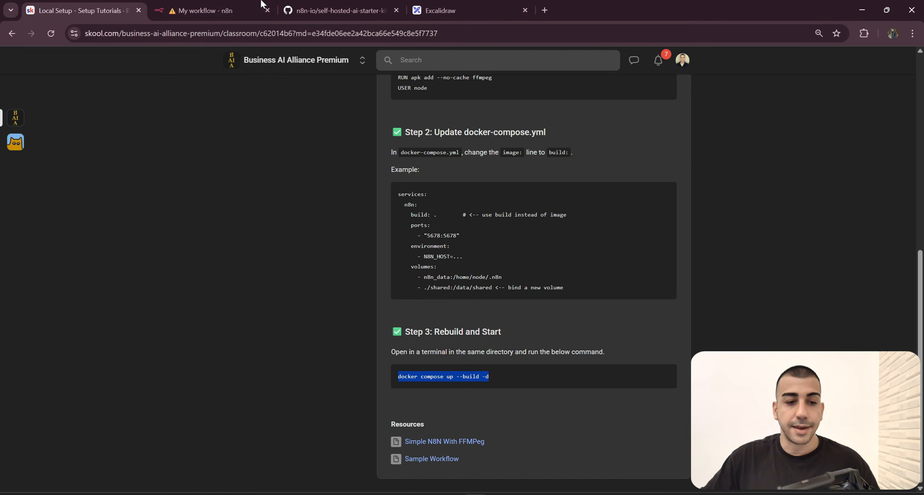
- Reload My workflow in the local n8n in the browser and execute the workflow
click(262, 4)
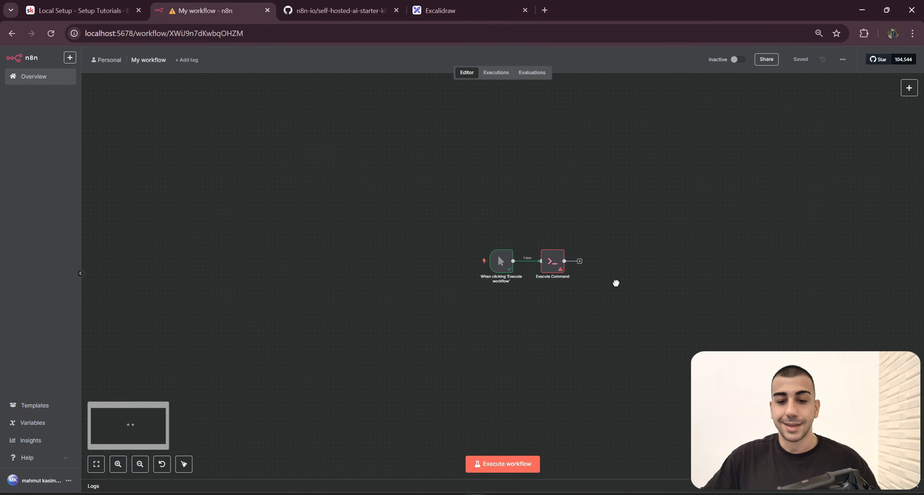
key(F5)
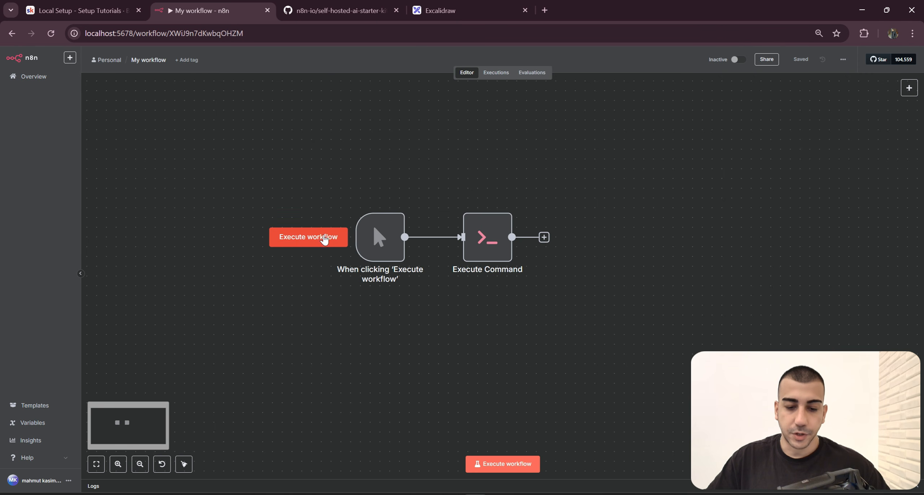
click(315, 237)
scroll(476, 241, up, 3)
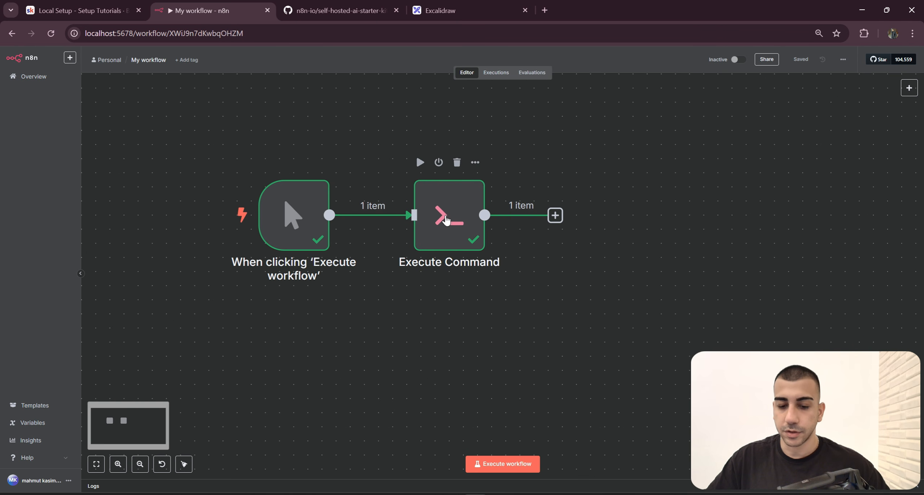
- Open the Execute Command node, inspect the stdout of ffmpeg -version, and close the node
double_click(444, 221)
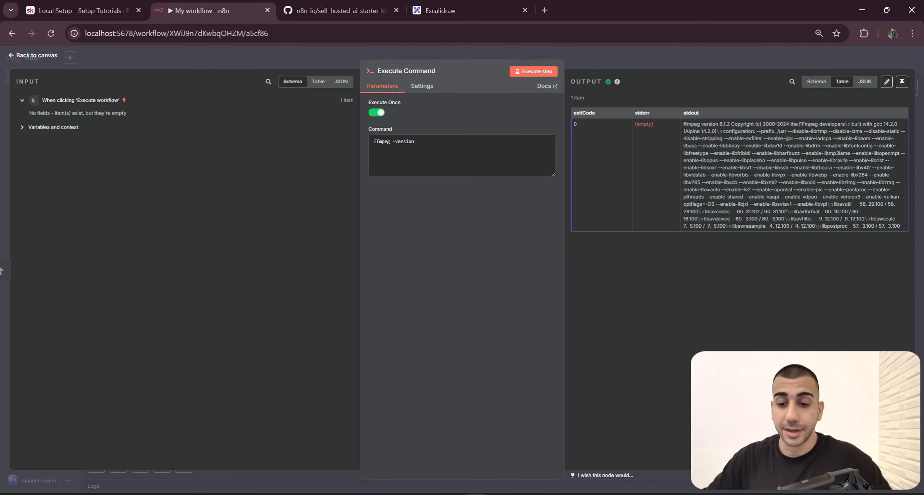
drag(684, 124, 900, 226)
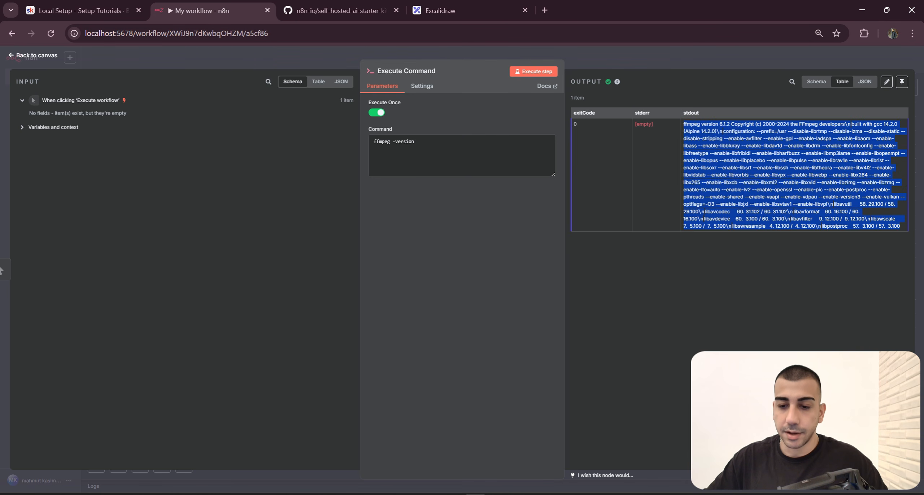
click(690, 62)
- Switch to the N8N With FFMPeg folder, look inside its shared folder, and return to the n8n workflow
click(452, 494)
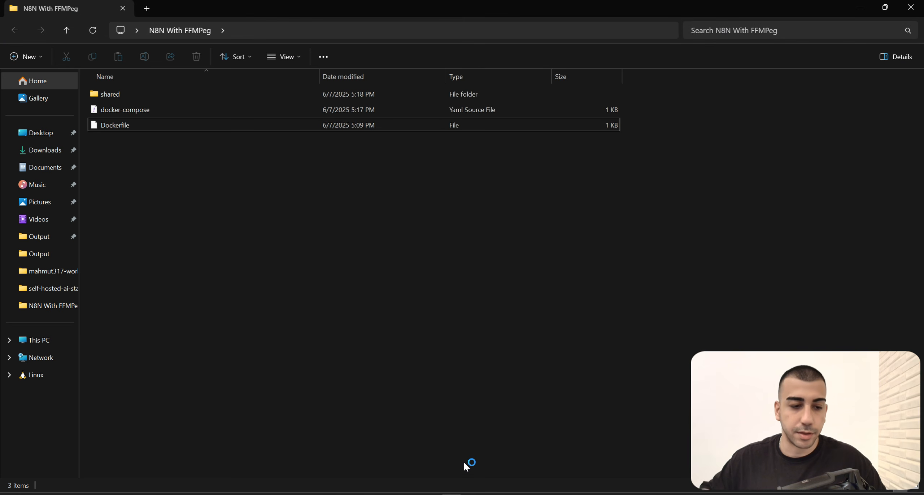
double_click(134, 95)
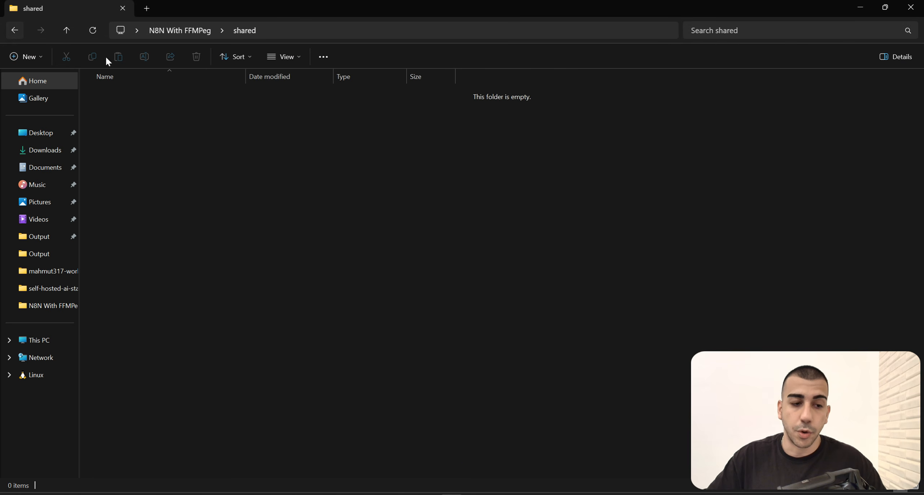
key(alt+Left)
drag(227, 158, 122, 110)
click(130, 113)
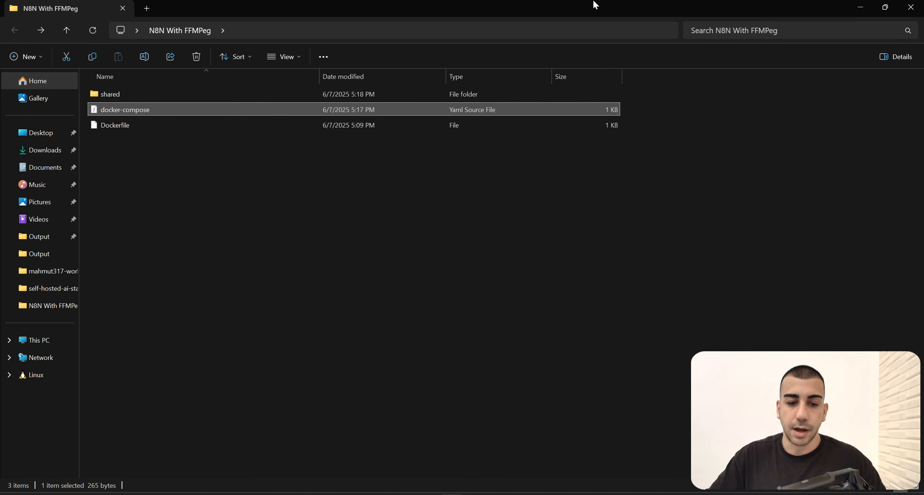
click(863, 8)
scroll(609, 242, down, 5)
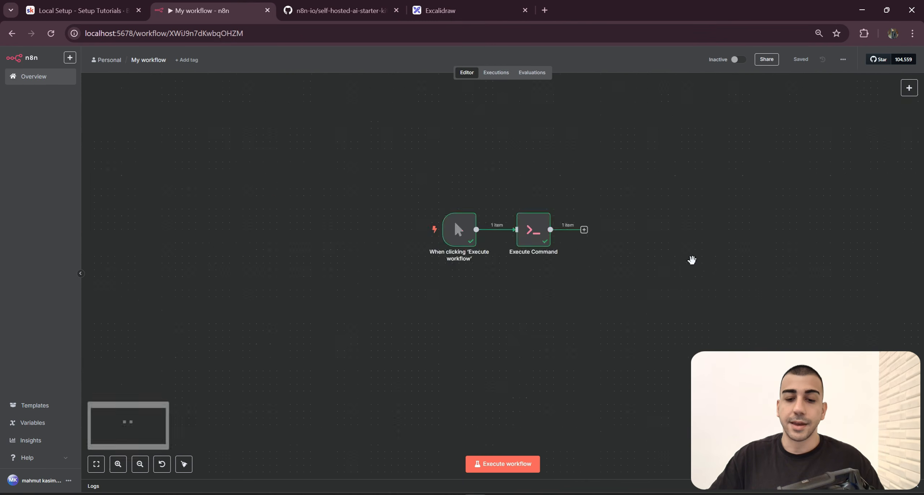
drag(692, 260, 680, 284)
drag(660, 303, 375, 207)
drag(604, 280, 575, 264)
key(alt+Tab)
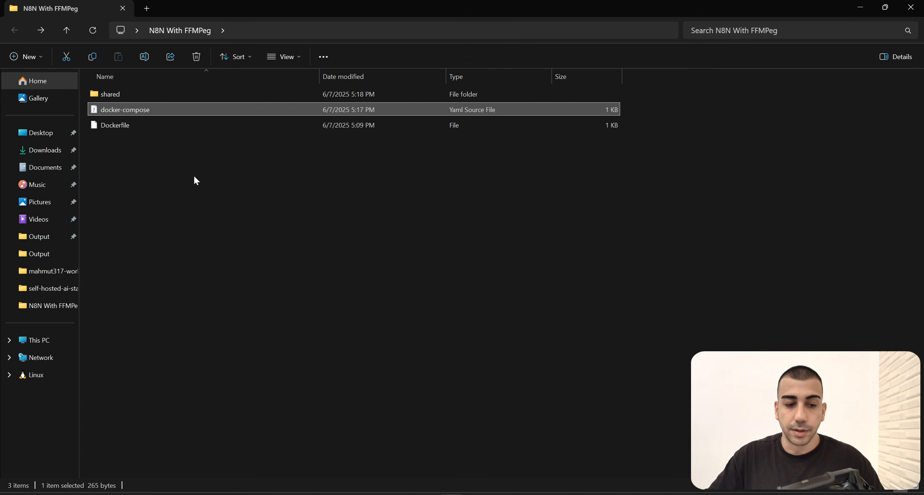
drag(195, 180, 114, 94)
key(alt+Tab)
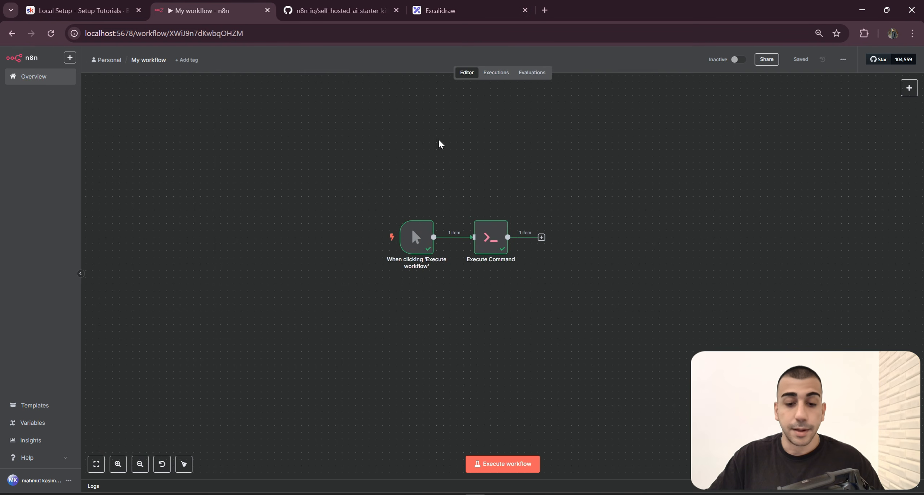
- Reopen docker-compose.yml, examine the /data/shared and ./shared parts of the volume mapping, and locate the matching shared folder in the project directory
key(alt+Tab)
click(125, 107)
double_click(209, 127)
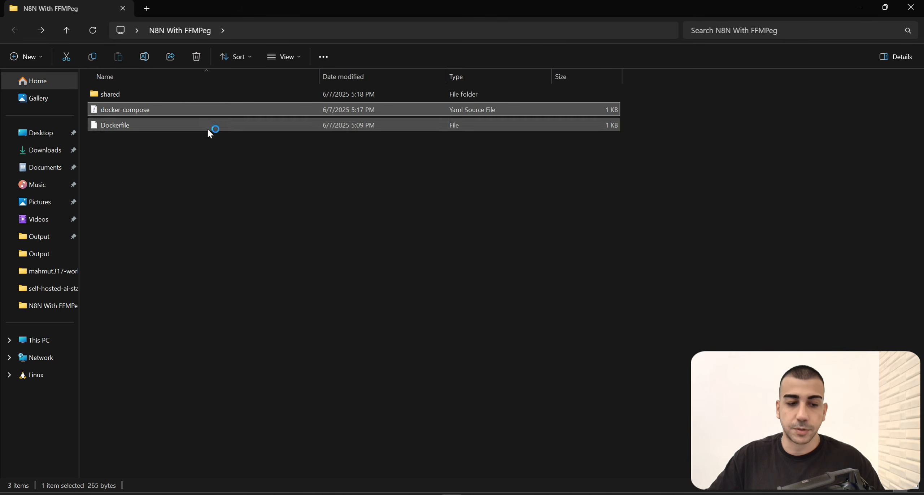
double_click(164, 114)
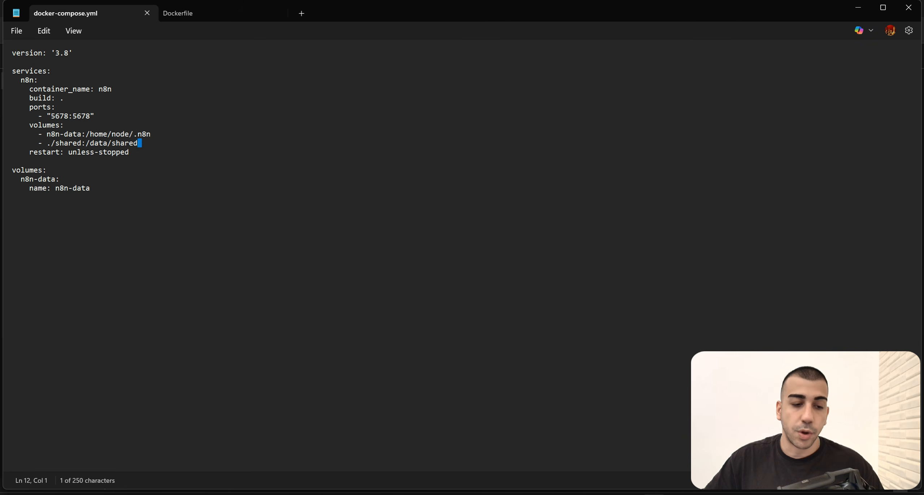
drag(140, 143, 90, 144)
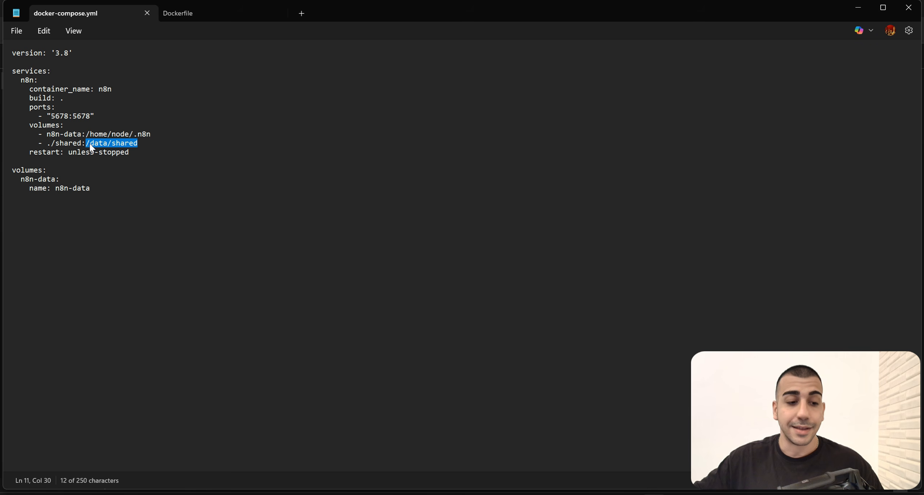
drag(82, 144, 53, 145)
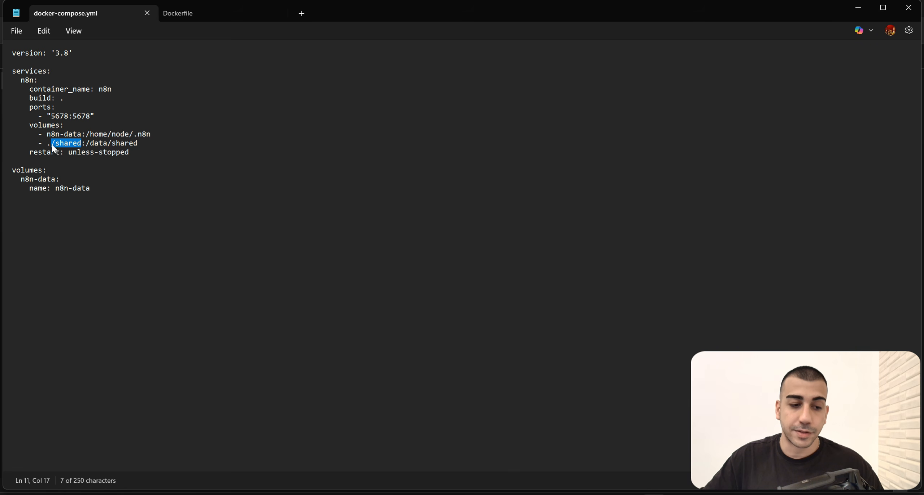
click(439, 494)
click(145, 97)
click(608, 456)
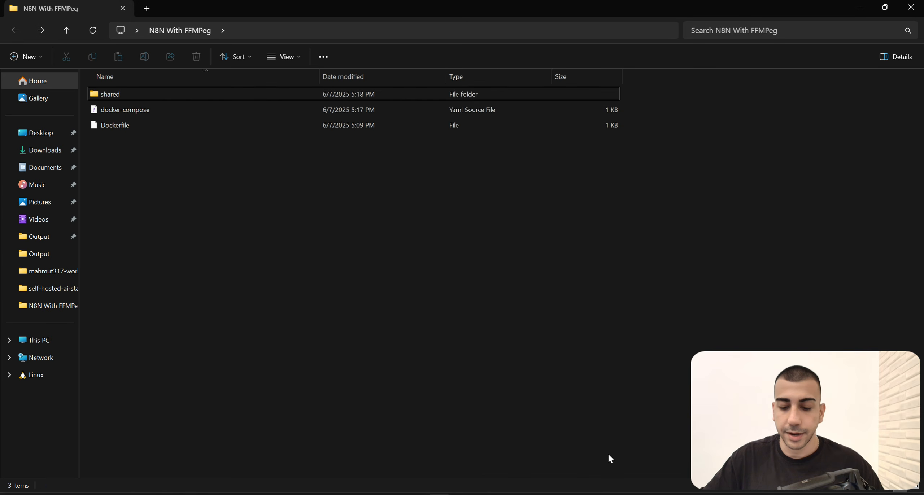
- Return to the n8n workflow and bring up the ChatGPT window over it
click(464, 494)
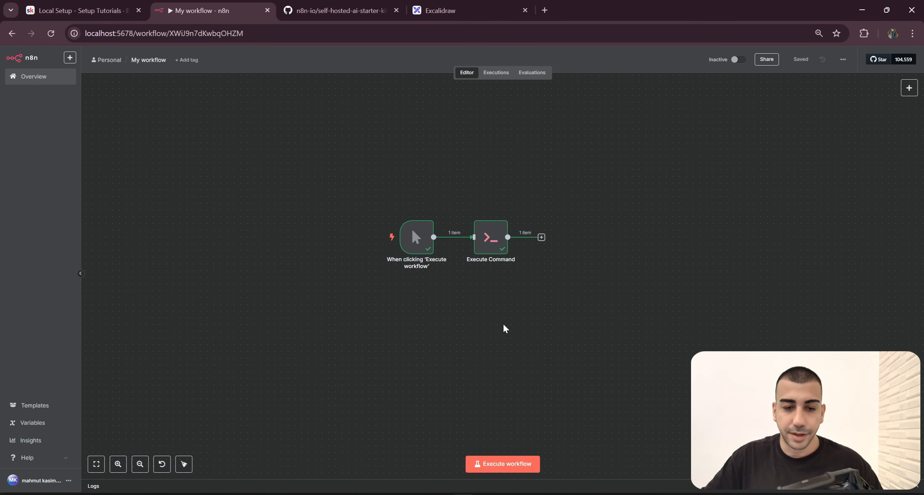
drag(415, 176, 388, 169)
drag(475, 279, 523, 302)
scroll(500, 282, up, 3)
key(alt+space)
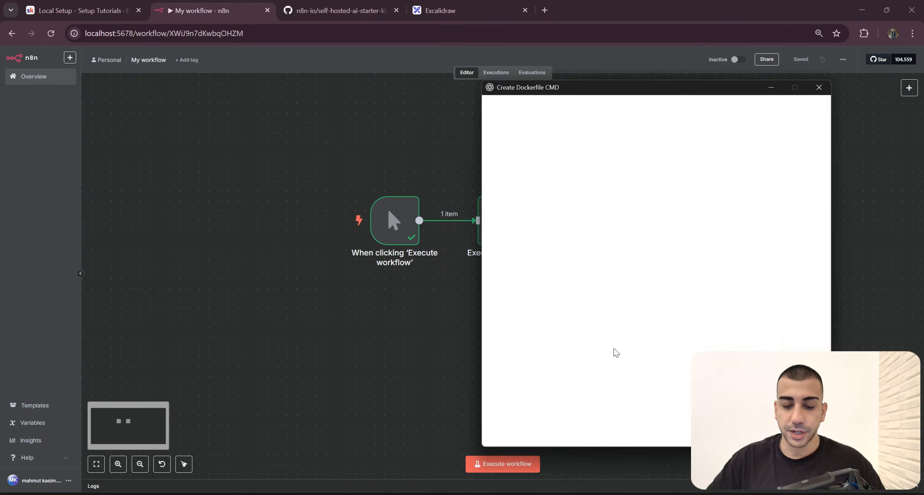
- Ask ChatGPT to write a command for the n8n Execute Command node that creates a simple text file in "/data/shared"
text(Could you pleas eh)
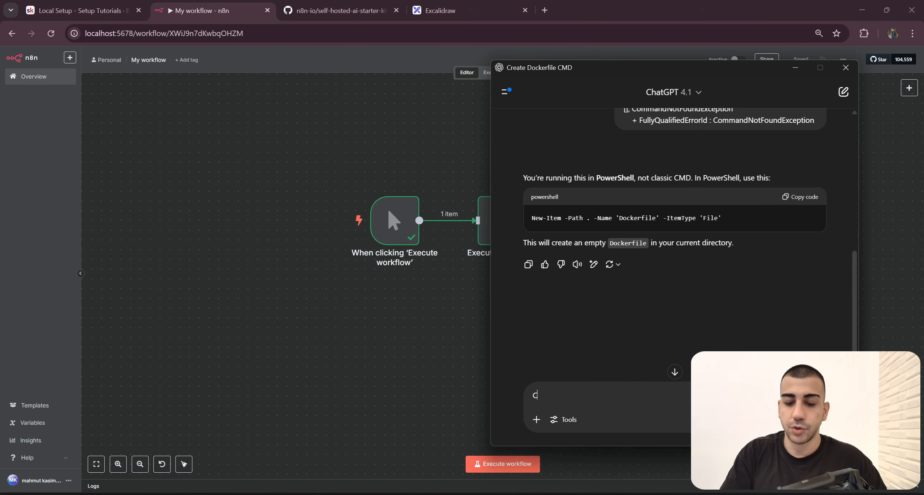
key(BackSpace)
key(BackSpace)
key(BackSpace)
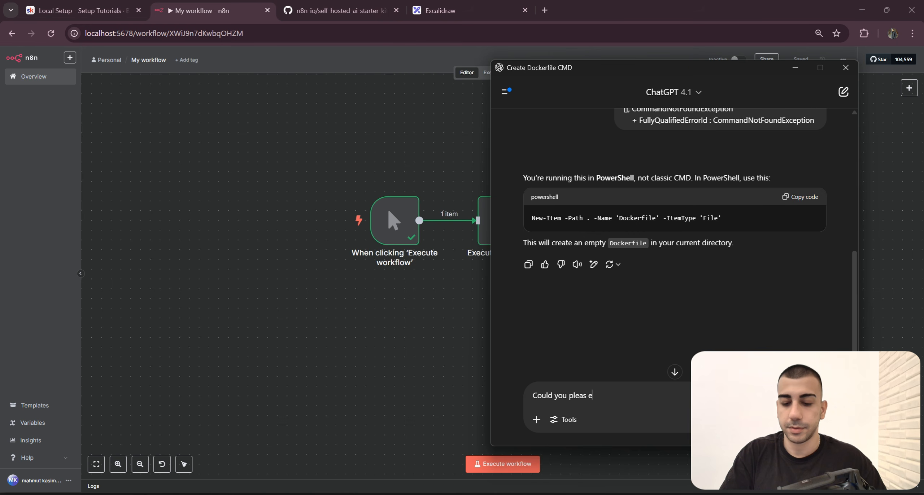
text(e help write me a command in)
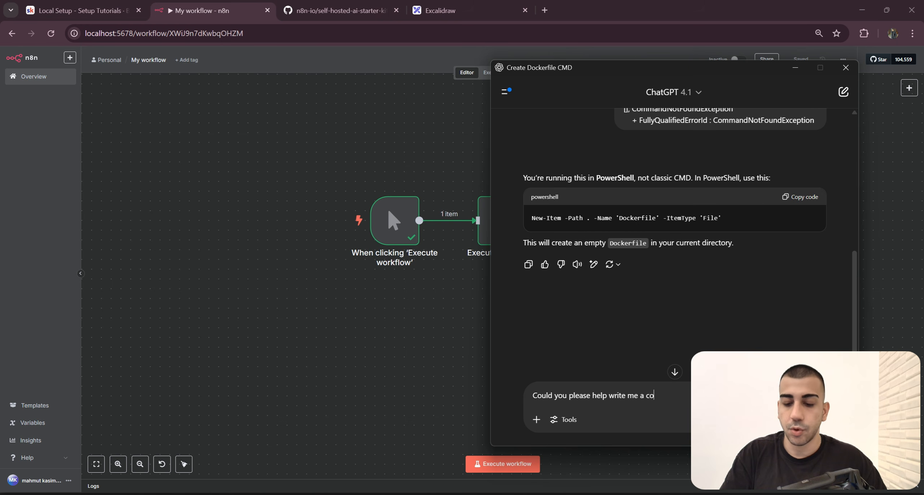
key(BackSpace)
key(BackSpace)
text(for )
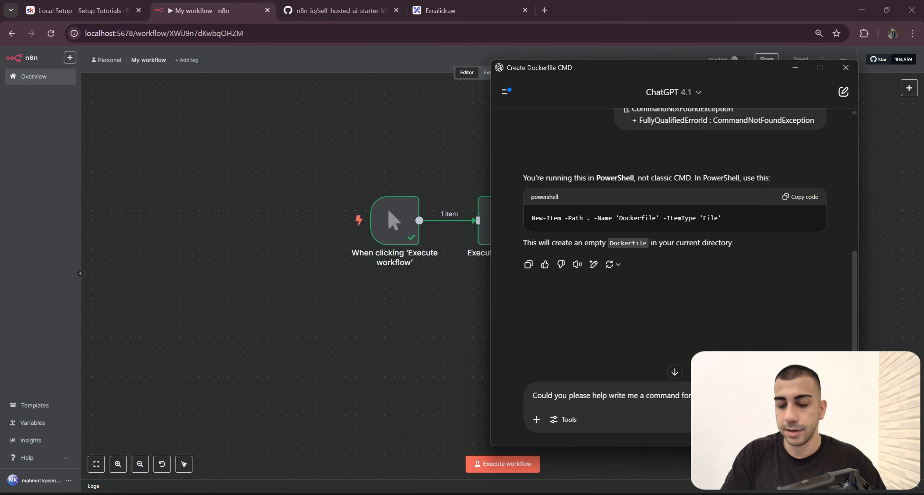
text(to creat)
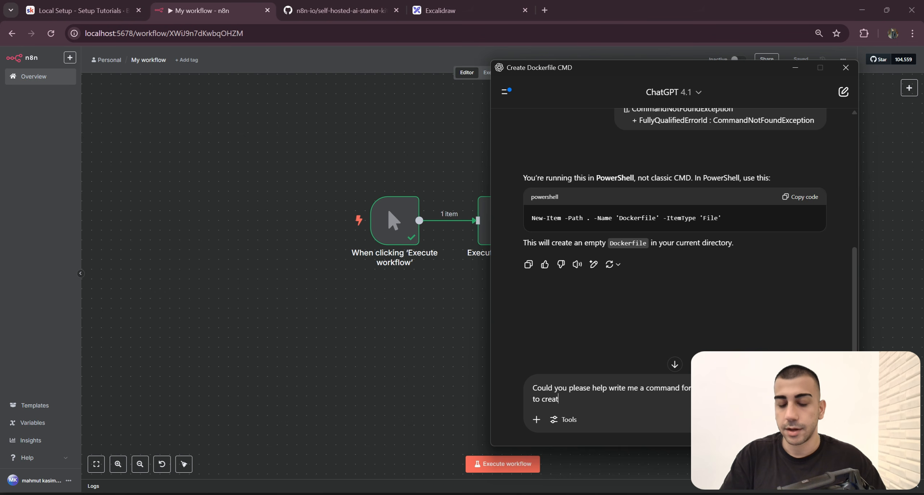
text(e a simple text file)
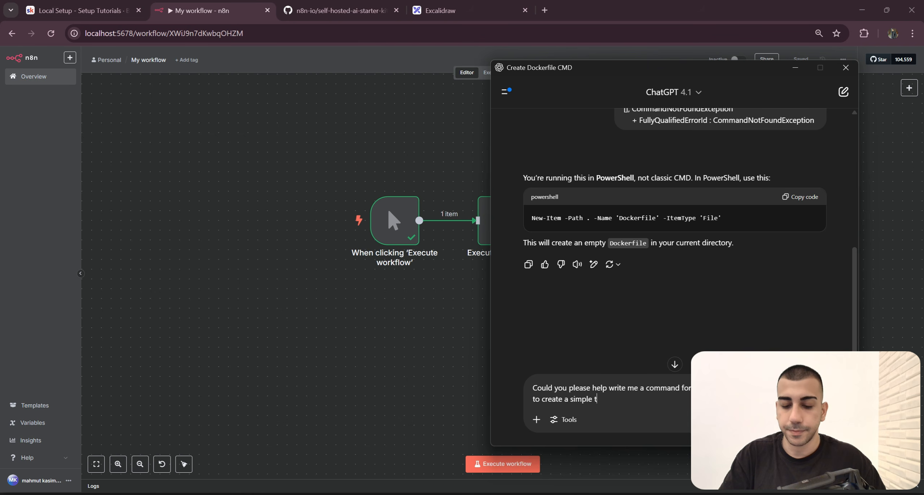
text(th)
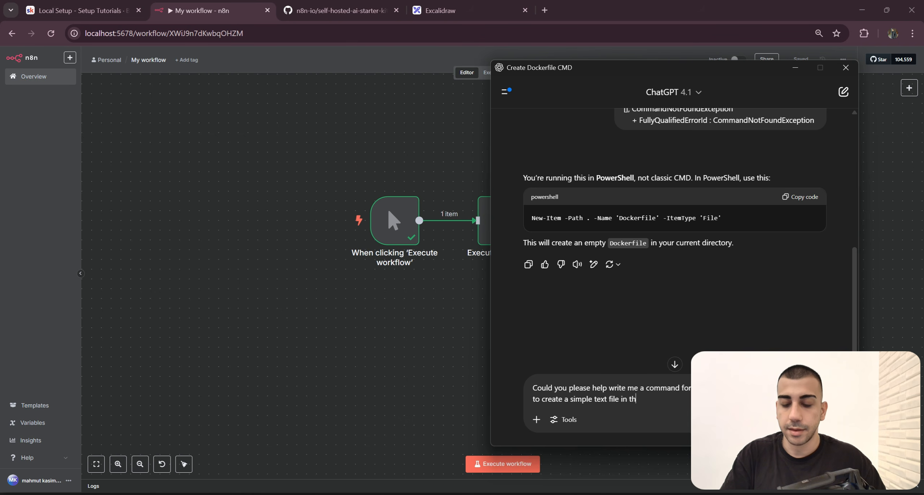
text(e following direc)
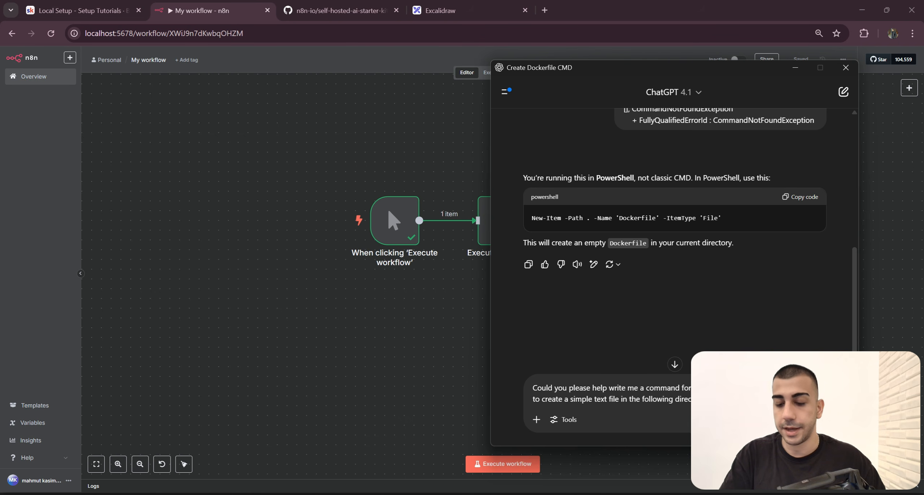
key(Return)
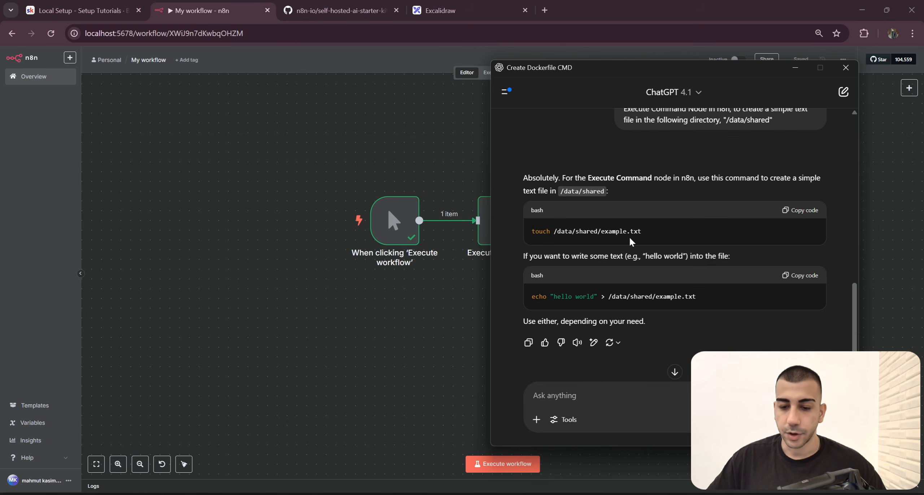
- Copy ChatGPT's touch /data/shared/example.txt command and replace the Execute Command node's command with it
drag(645, 233, 522, 240)
key(ctrl+c)
click(794, 73)
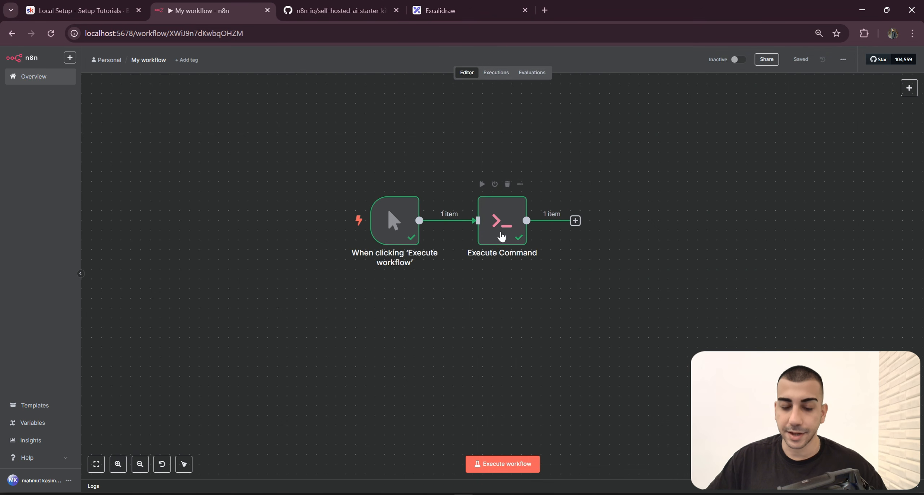
double_click(501, 220)
key(ctrl+a)
key(ctrl+v)
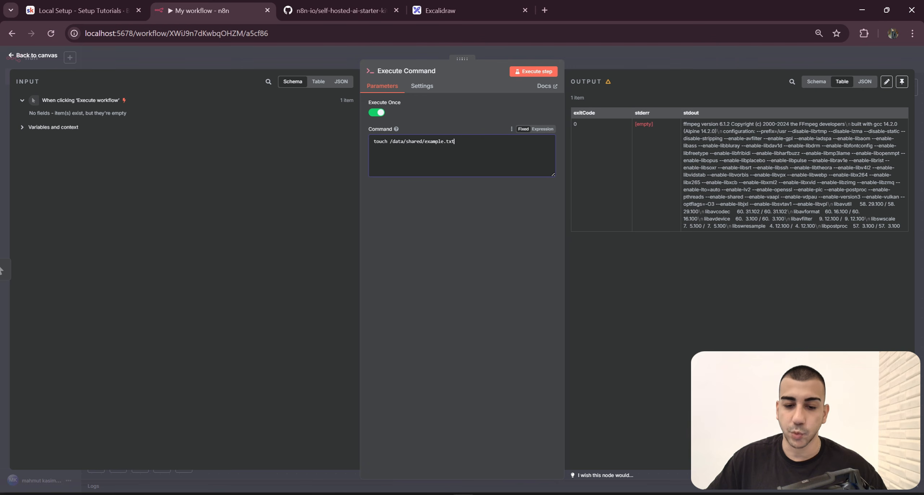
- Examine the target file path and its /data/shared directory part in the touch command
key(ctrl+shift+Left)
key(ctrl+shift+Left)
key(ctrl+shift+Left)
key(ctrl+shift+Left)
key(ctrl+shift+Left)
key(ctrl+shift+Left)
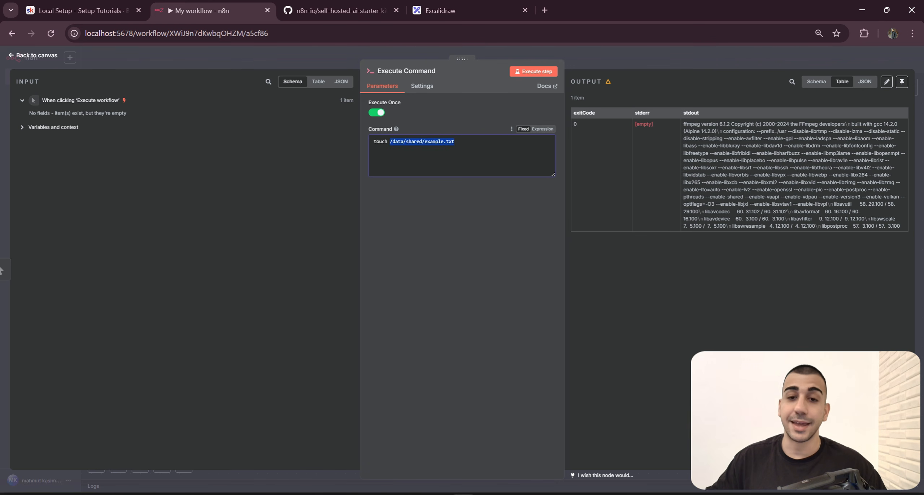
click(430, 142)
drag(390, 141, 421, 142)
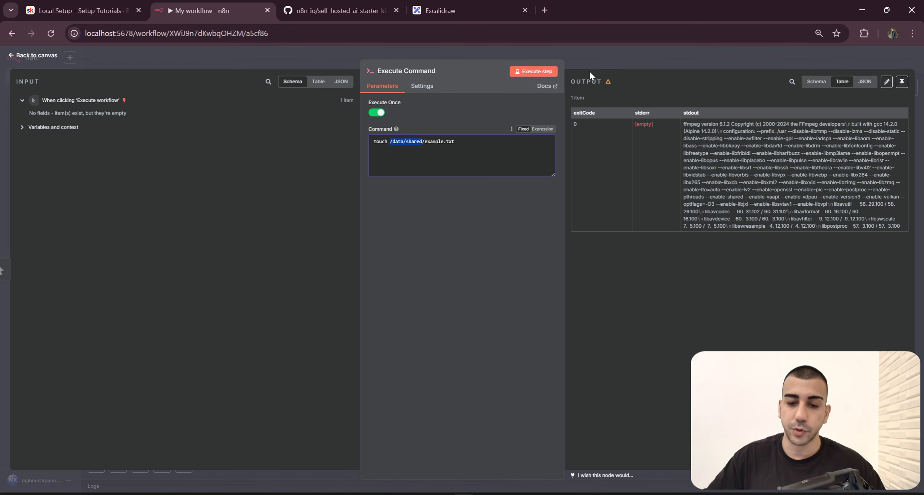
- Execute the Execute Command step and check the project's shared folder for the example text file
click(545, 72)
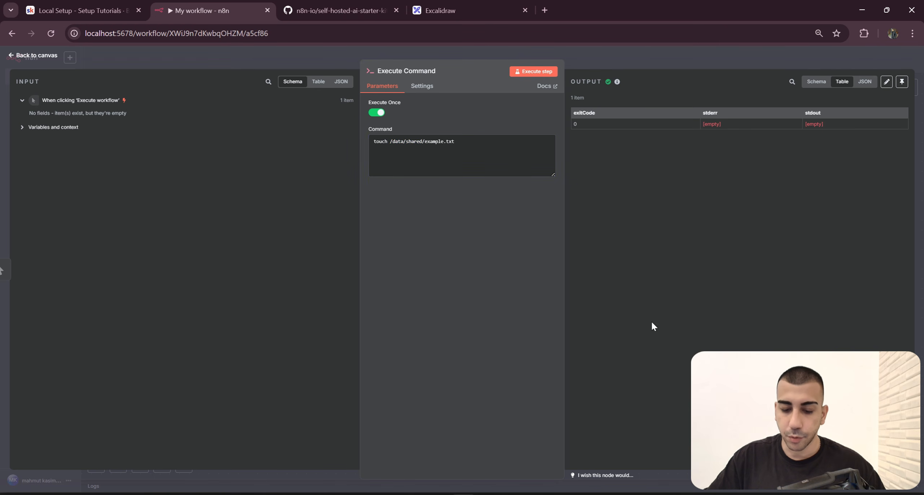
key(alt+Tab)
double_click(128, 94)
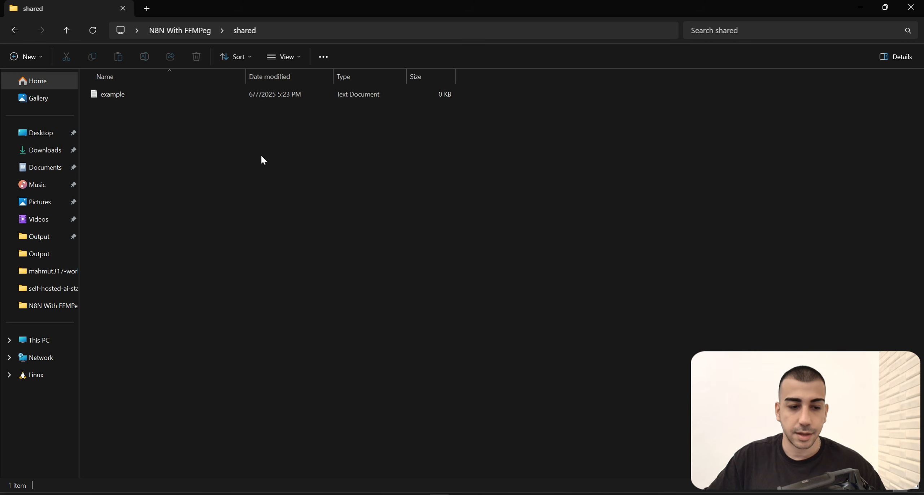
click(113, 95)
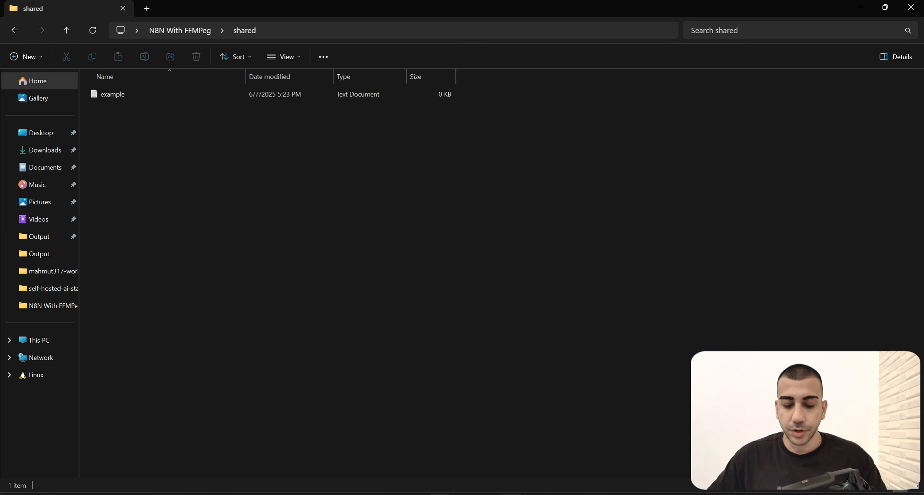
- Switch to the Excalidraw diagram and duplicate the /home/node/.n8n label directly below the original in the n8n container
click(464, 494)
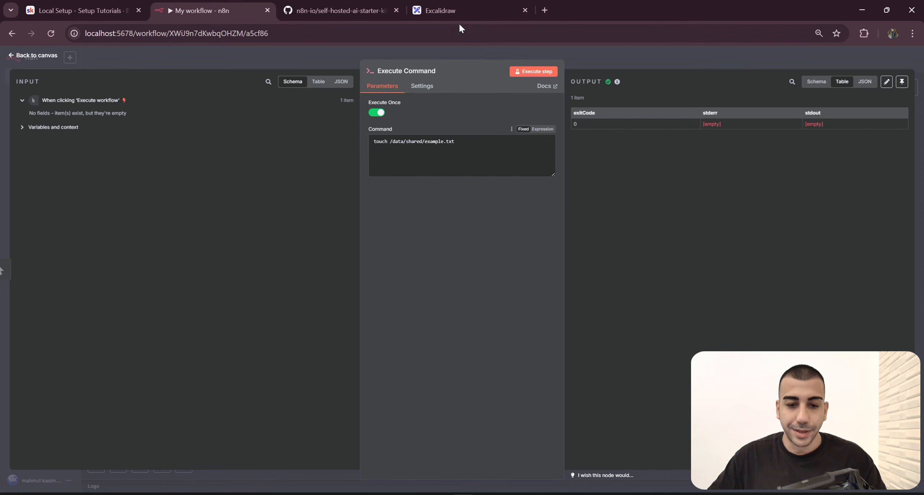
click(457, 12)
scroll(582, 269, down, 5)
scroll(582, 269, down, 2)
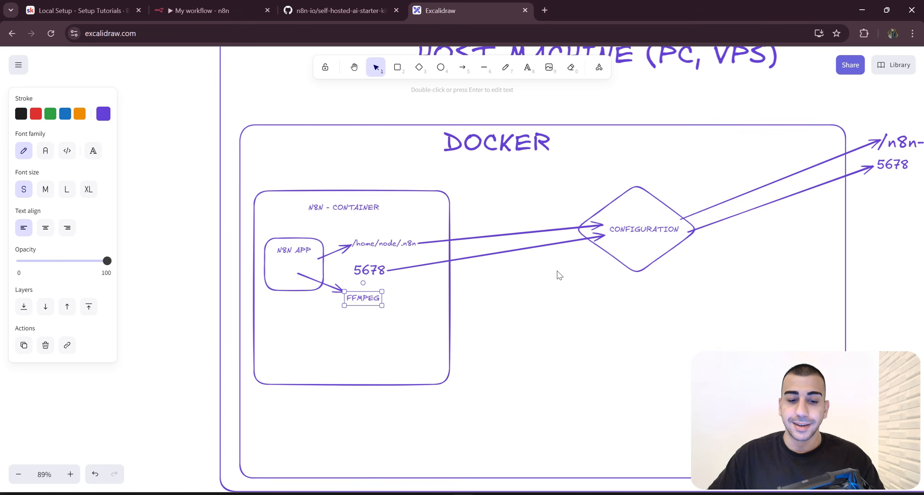
click(329, 230)
scroll(471, 278, down, 2)
scroll(469, 270, down, 1)
scroll(468, 271, up, 3)
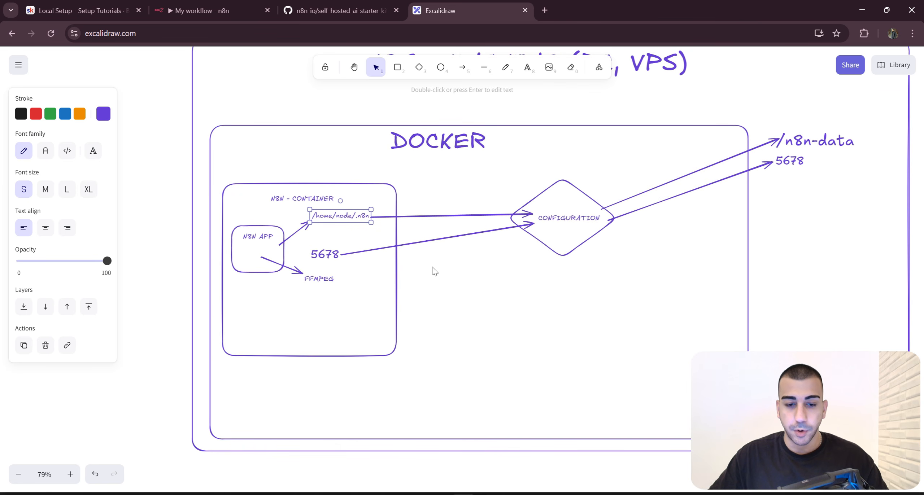
drag(341, 216, 342, 229)
- Change the duplicated label's text to /data/shared and align it under the /home/node/.n8n label
double_click(342, 229)
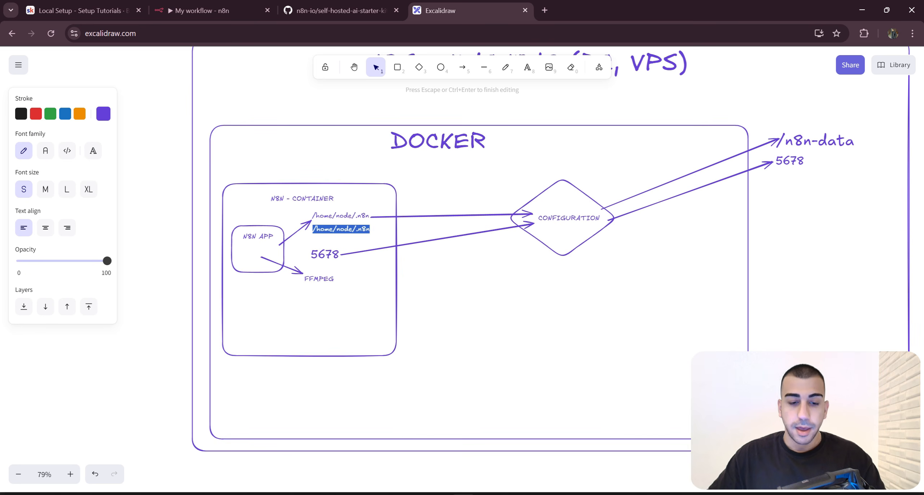
text(/dat)
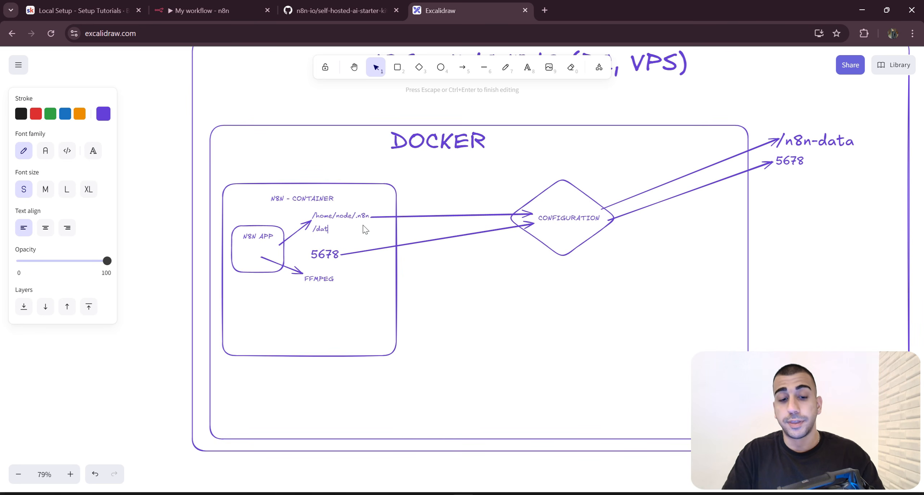
text(a/shared)
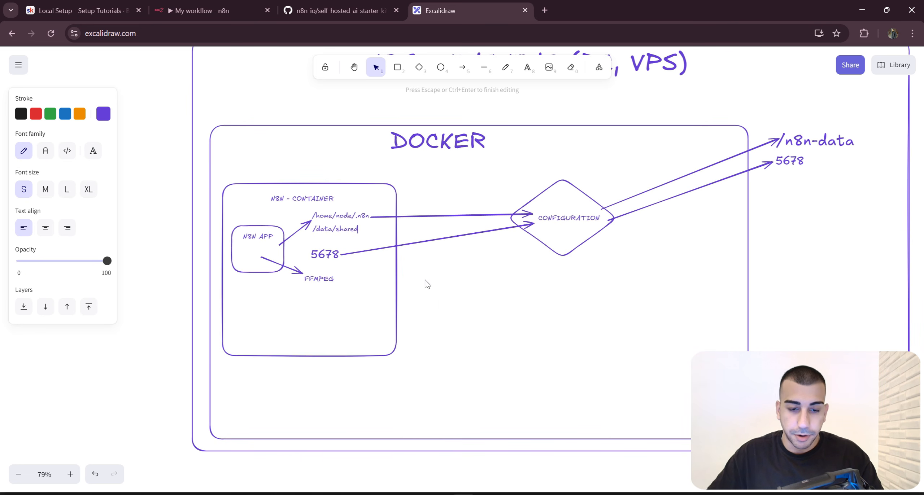
click(425, 283)
drag(341, 235, 338, 235)
click(434, 200)
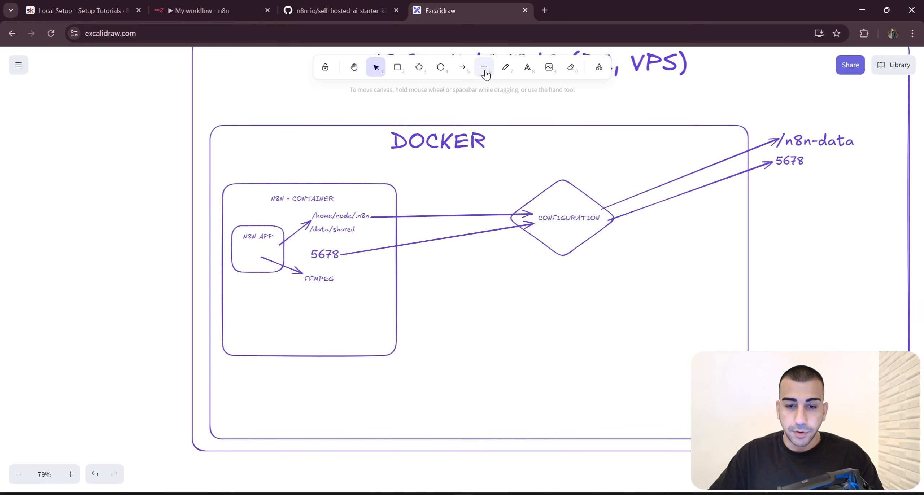
- Draw an arrow from /data/shared to Configuration, and place a copy running from Configuration to outside the Docker box
click(462, 67)
drag(361, 229, 512, 220)
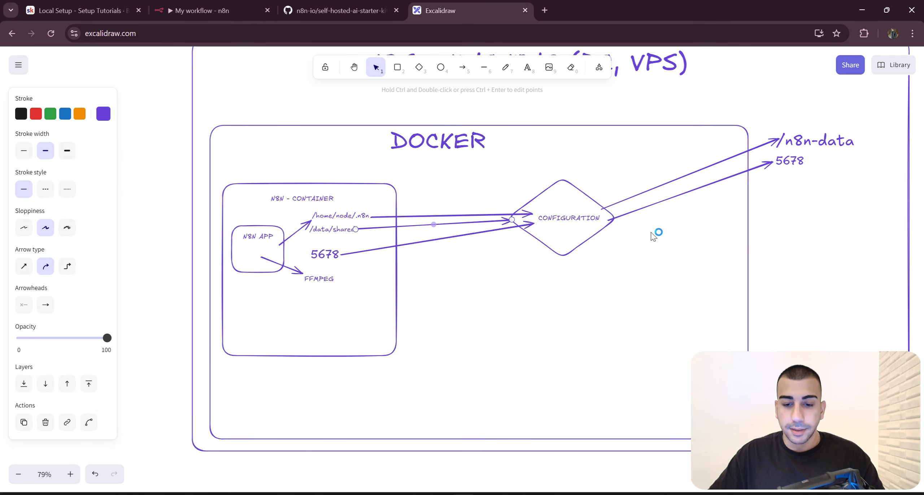
key(ctrl+v)
drag(630, 241, 620, 221)
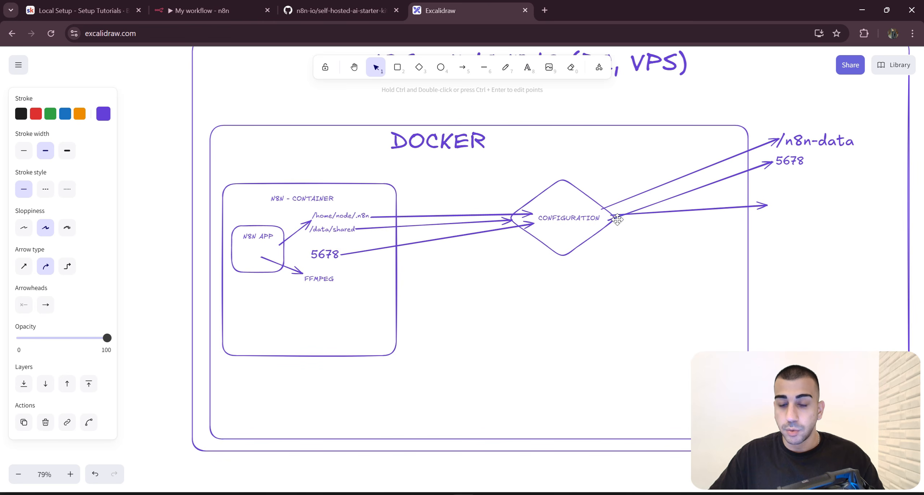
drag(769, 211, 777, 208)
- Copy the N8N With FFMPeg\shared path from File Explorer and paste it as a label at the new outer arrow's tip
click(439, 494)
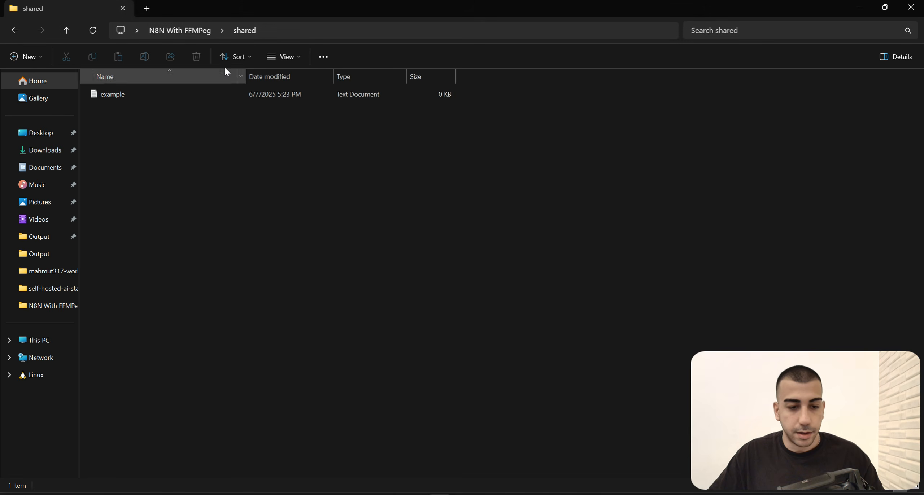
click(310, 31)
drag(329, 31, 226, 31)
key(ctrl+c)
click(861, 7)
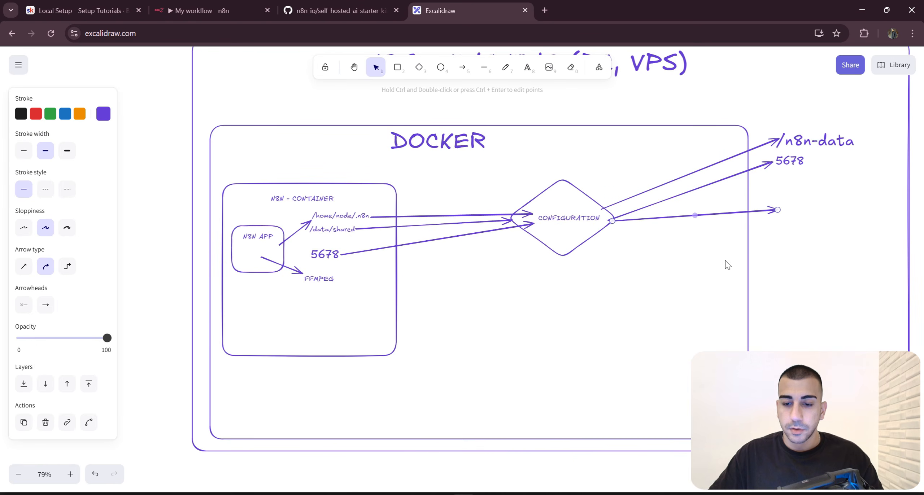
click(801, 144)
click(806, 210)
key(ctrl+v)
drag(806, 210, 750, 223)
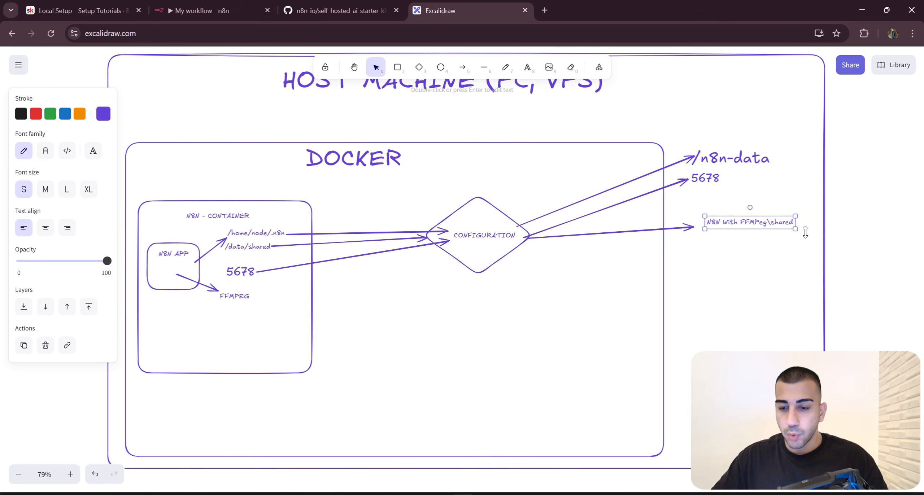
- Remove the spaces from the pasted path label so it reads N8NWithFFMPeg\shared
key(Return)
click(721, 222)
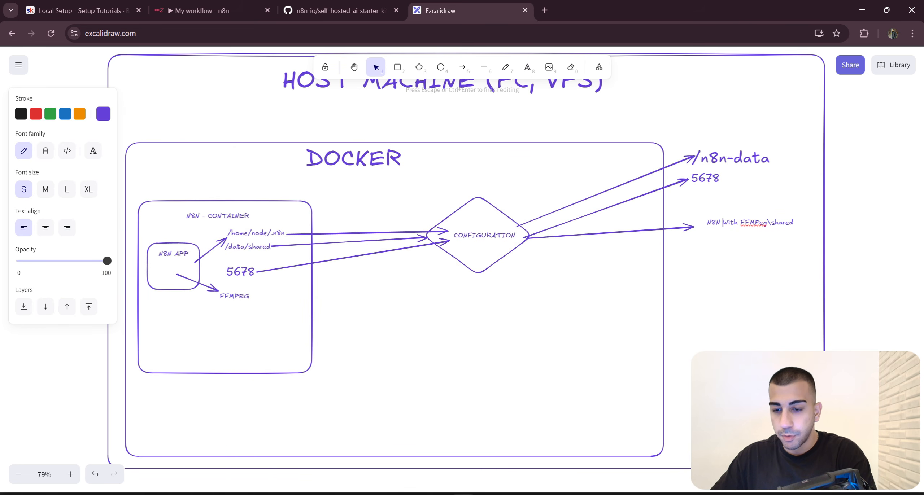
key(BackSpace)
click(737, 223)
key(BackSpace)
click(770, 237)
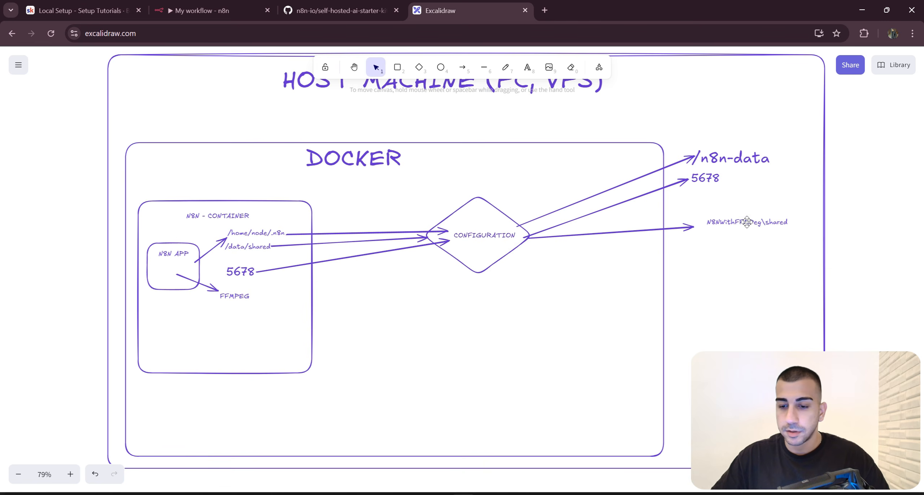
double_click(747, 222)
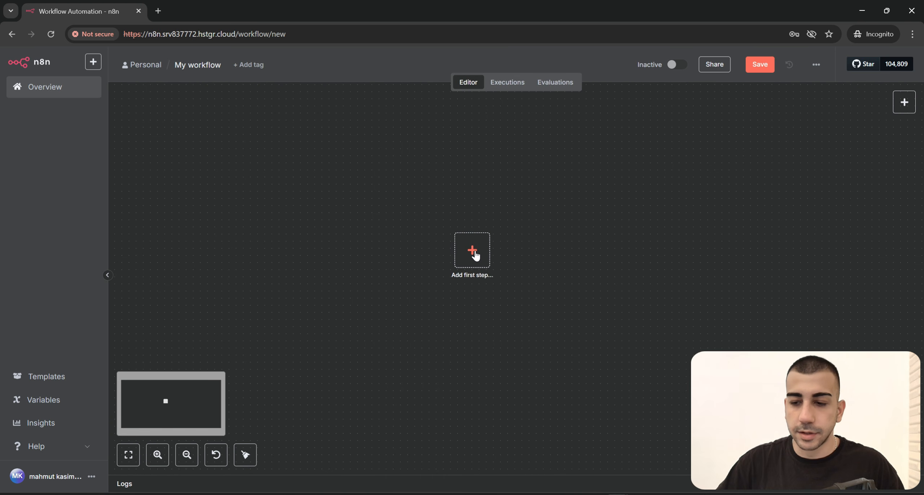
- Add an Execute Command node as the first step of the new workflow in the cloud-hosted n8n
click(476, 256)
text(exe)
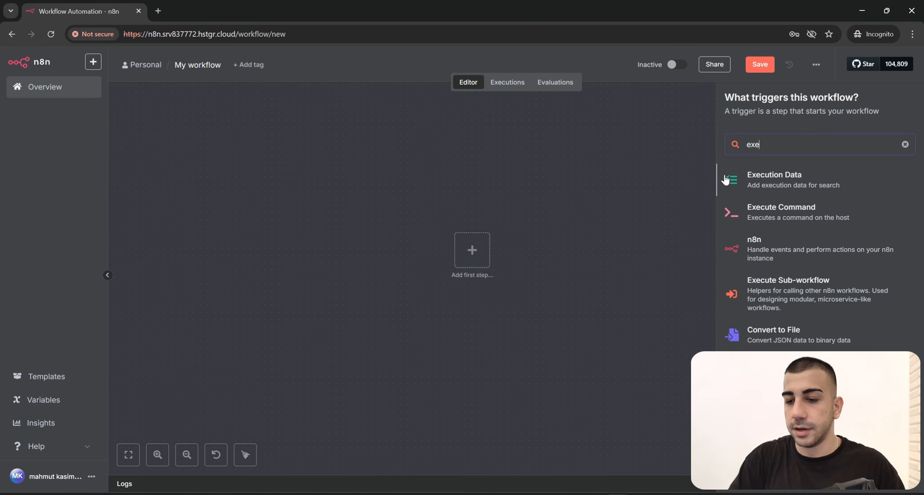
click(793, 216)
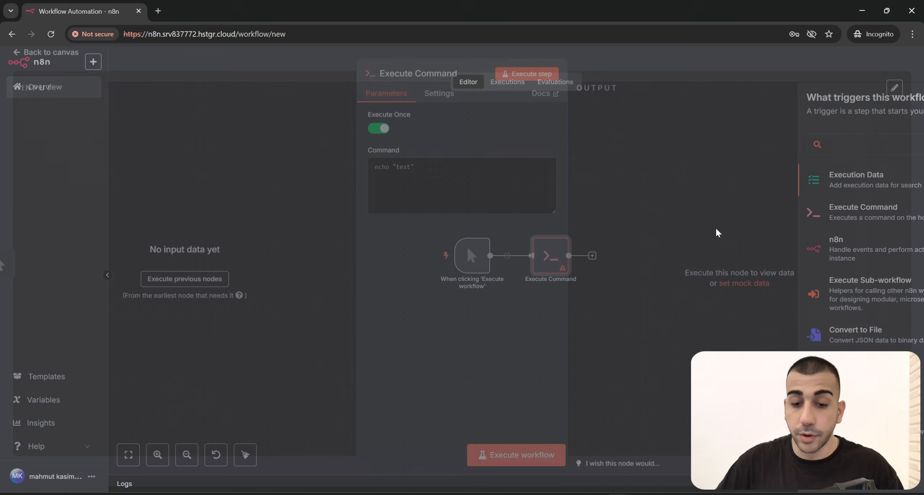
- Enter ffmpev -version as the Execute Command node's command, execute the step and inspect its output
key(Escape)
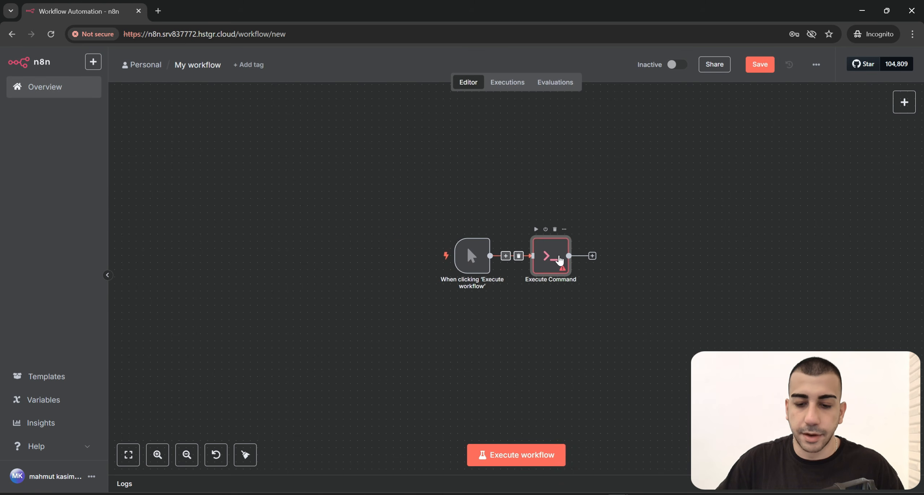
double_click(560, 260)
click(455, 192)
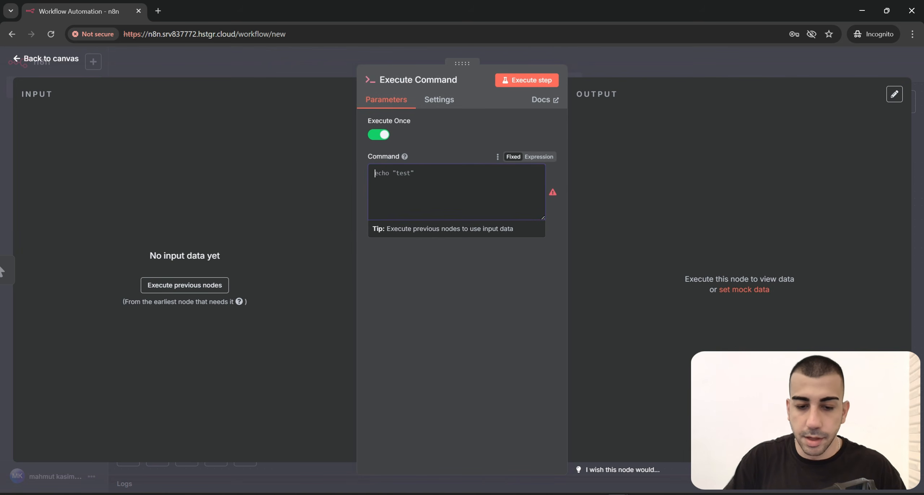
text(ffmpev -ve)
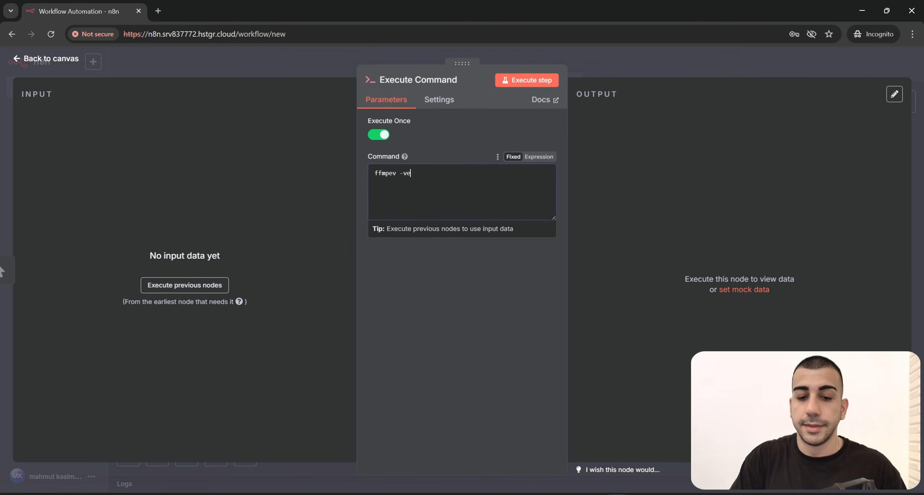
text(rsion)
click(666, 133)
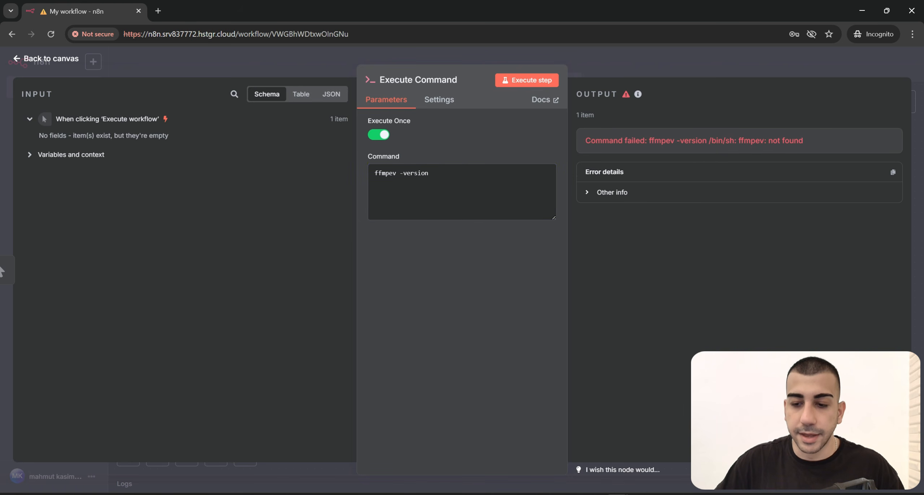
drag(739, 141, 825, 148)
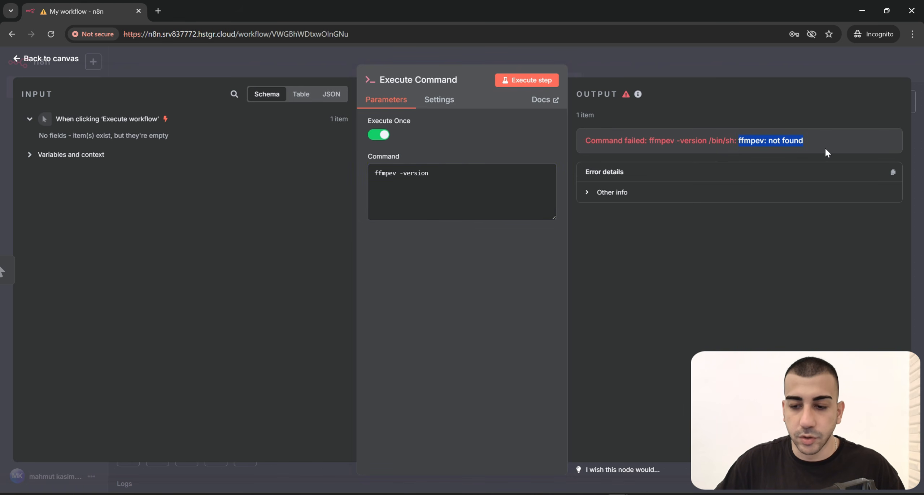
drag(759, 141, 765, 141)
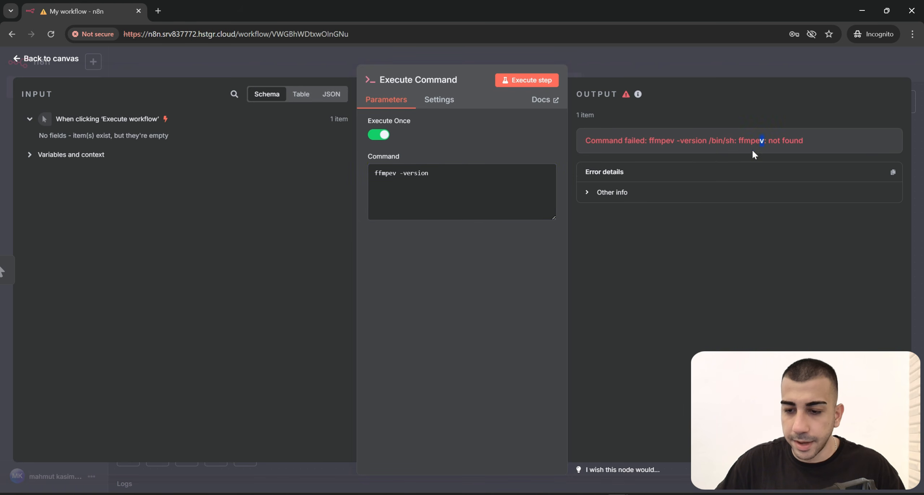
- Correct the node's command to ffmpeg -version, execute the step again and inspect its output
click(407, 173)
key(BackSpace)
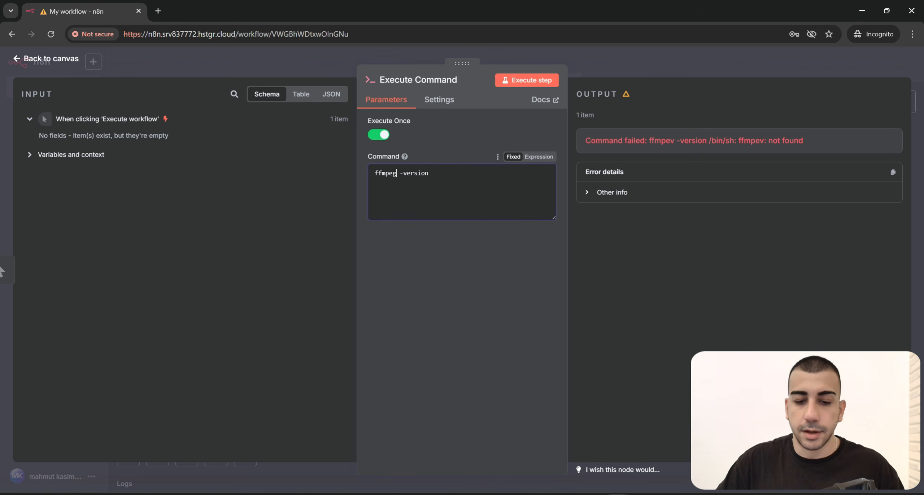
text(g)
drag(400, 173, 362, 174)
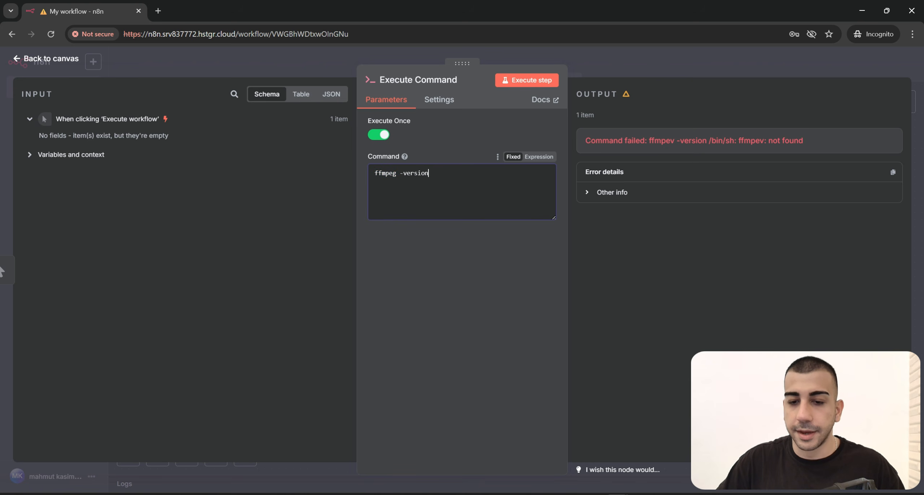
click(536, 82)
drag(739, 141, 808, 141)
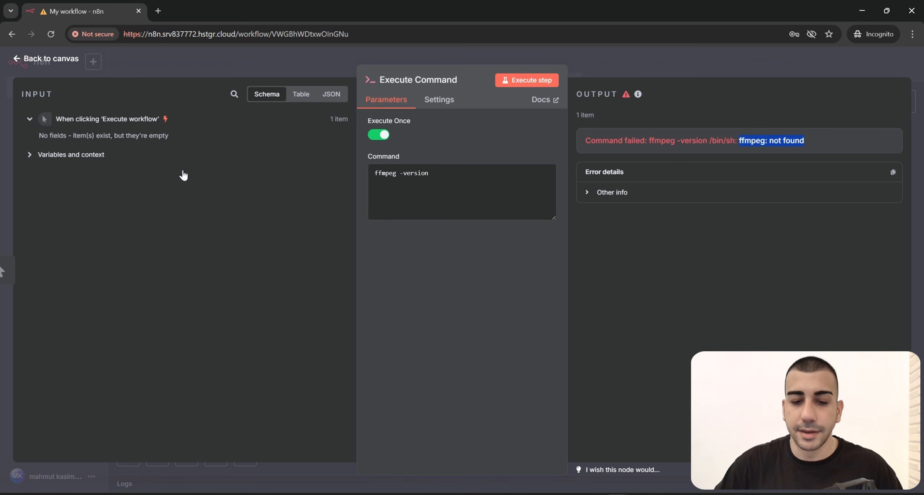
drag(430, 173, 353, 171)
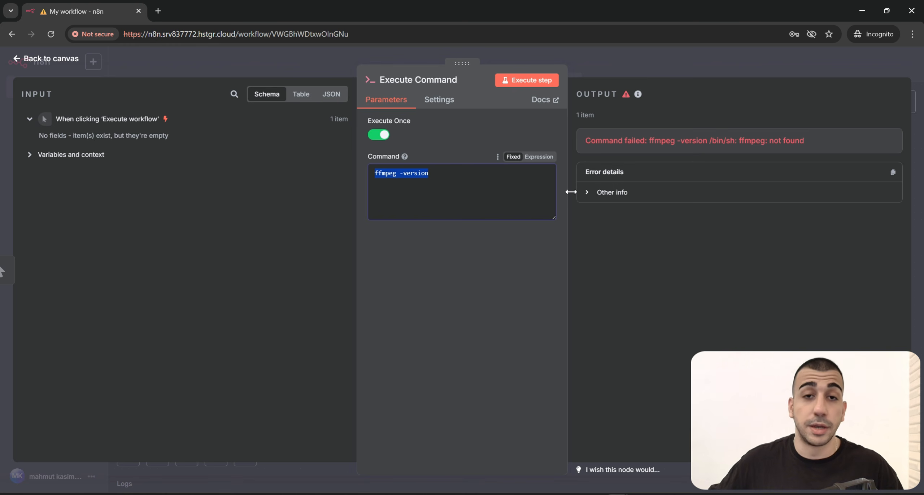
drag(739, 141, 765, 141)
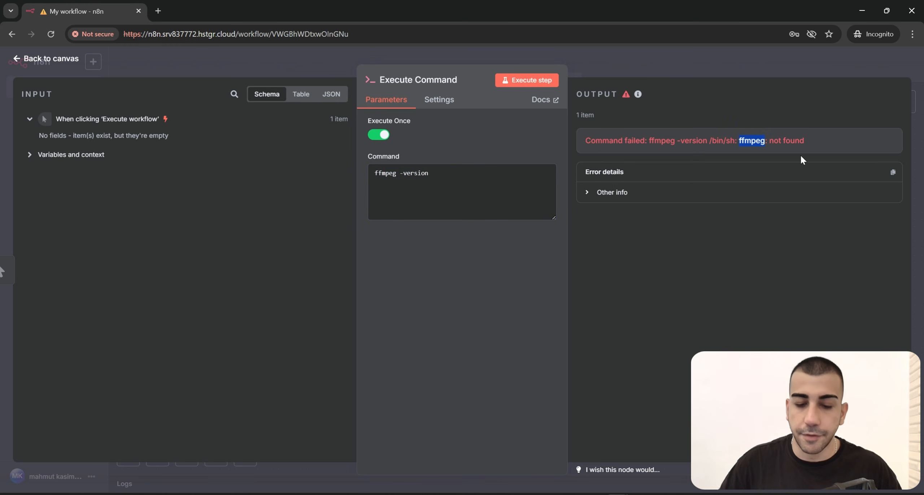
- Close the Execute Command node's settings and save the workflow
key(Escape)
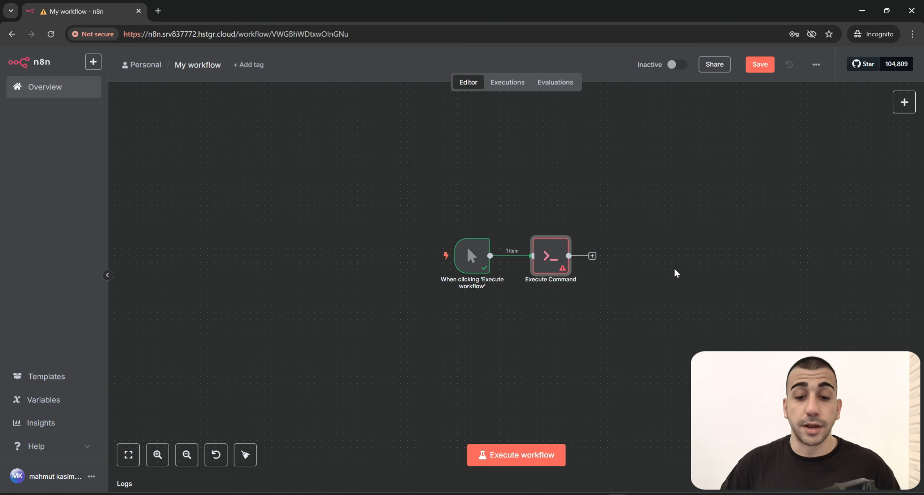
click(670, 272)
key(ctrl+s)
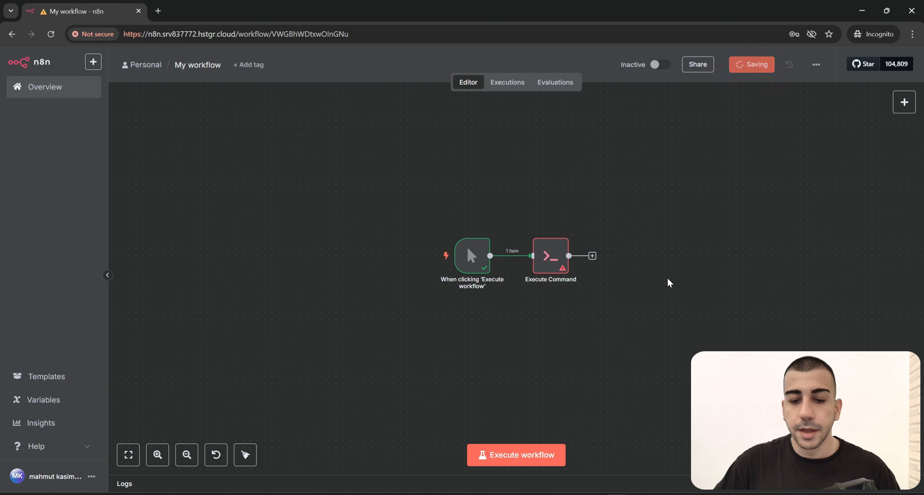
- Switch to the Hostinger VPS overview and open the server's browser terminal
key(alt+Tab)
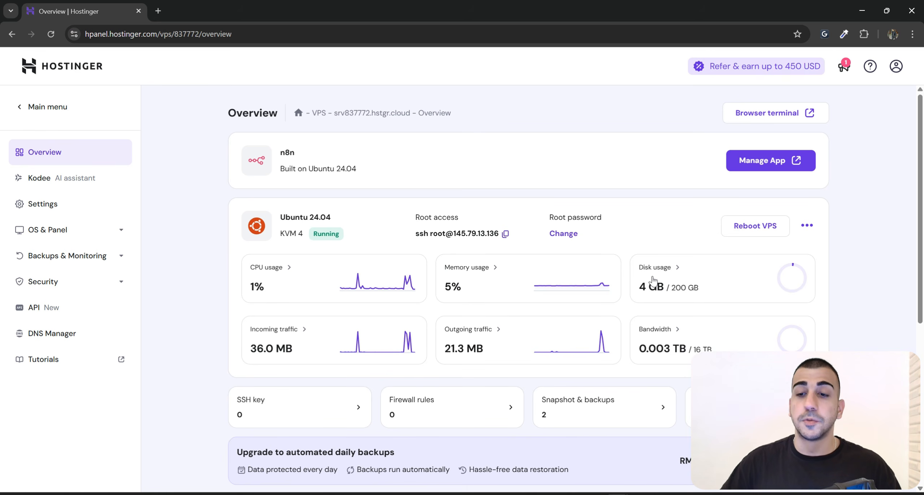
click(764, 115)
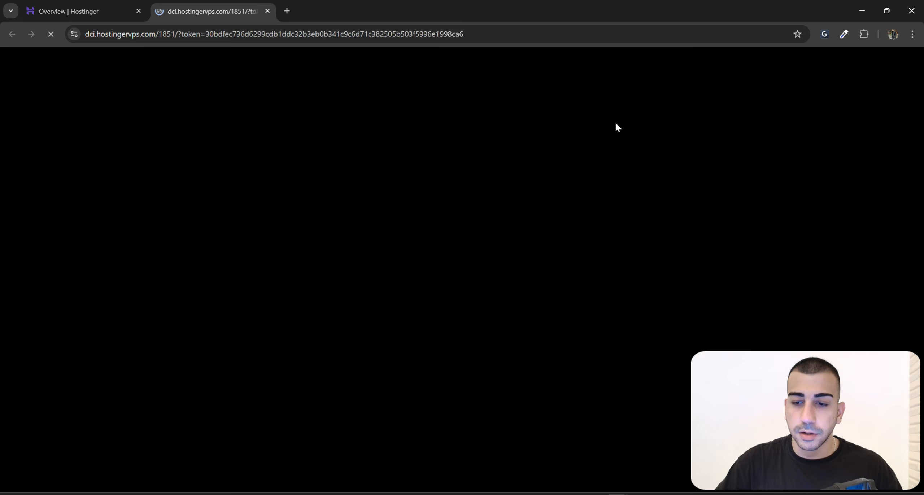
click(69, 7)
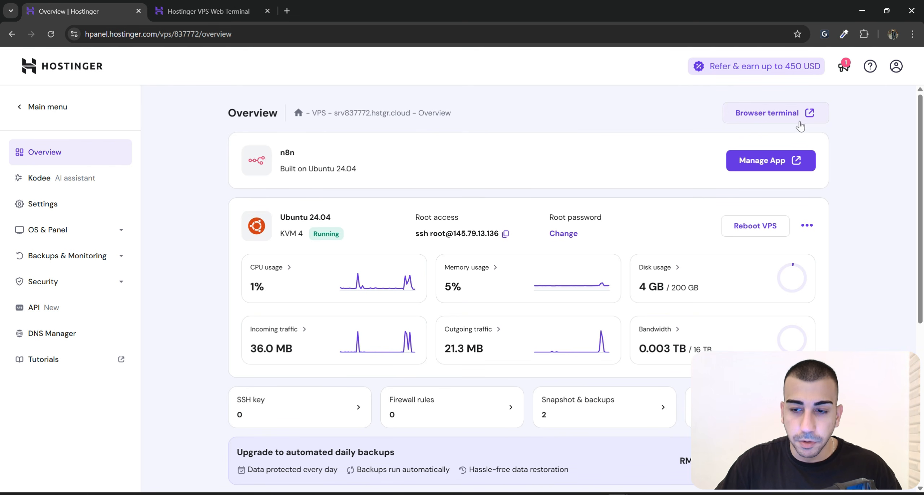
click(238, 8)
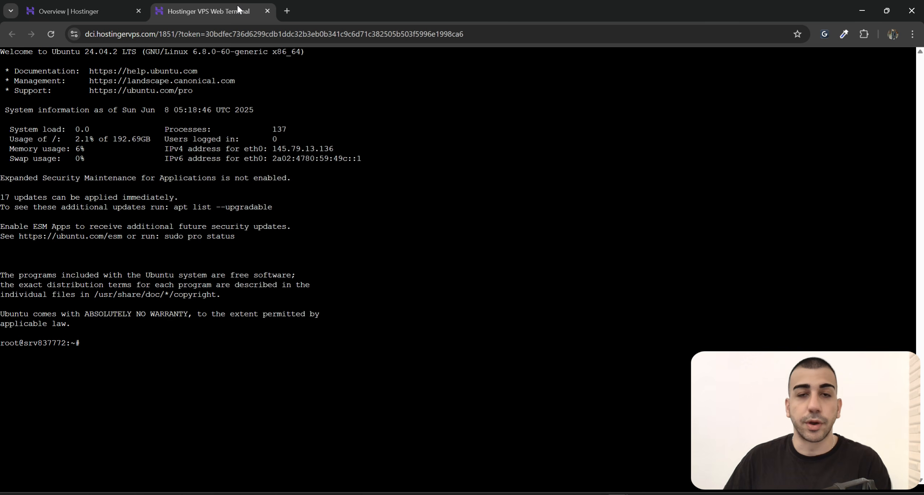
- Review the Browser terminal option on the Hostinger VPS overview, and return to the web terminal's command prompt
click(104, 9)
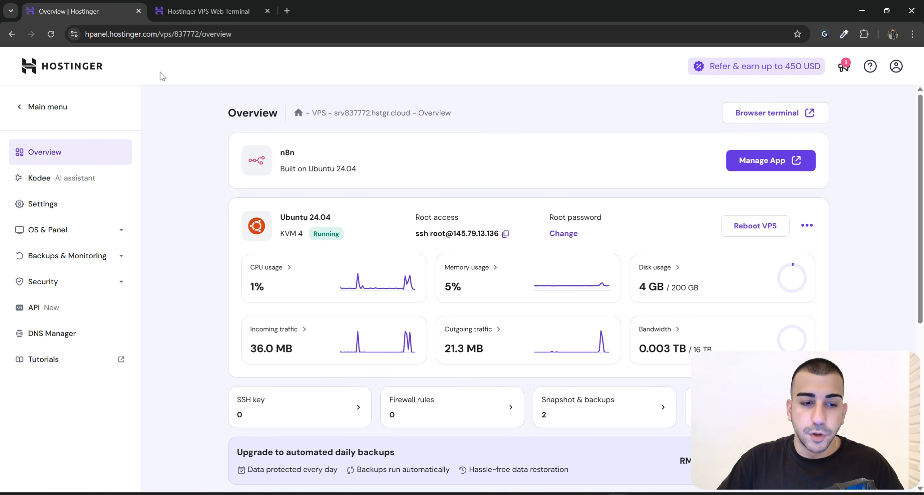
drag(159, 72, 55, 53)
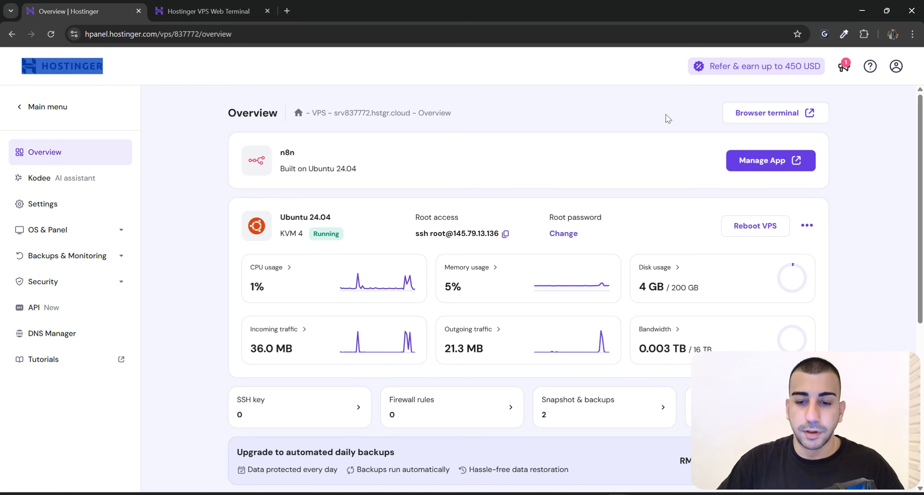
drag(668, 119, 852, 119)
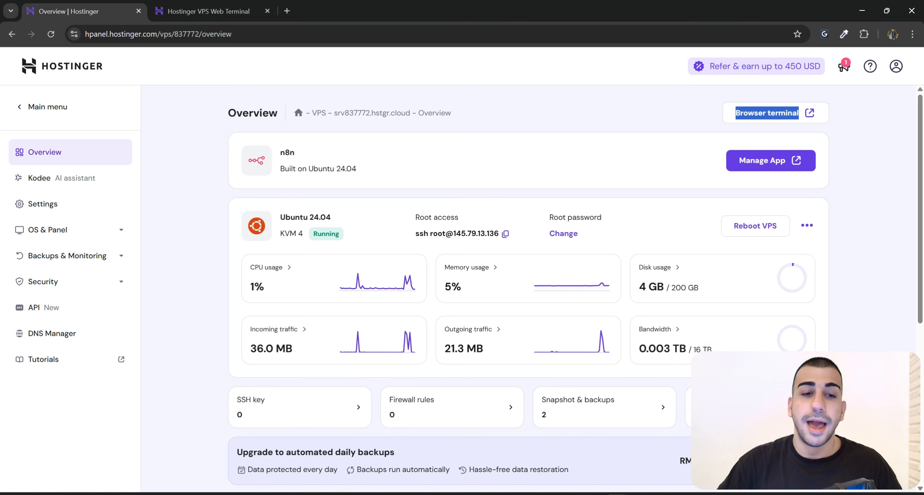
key(ctrl+Tab)
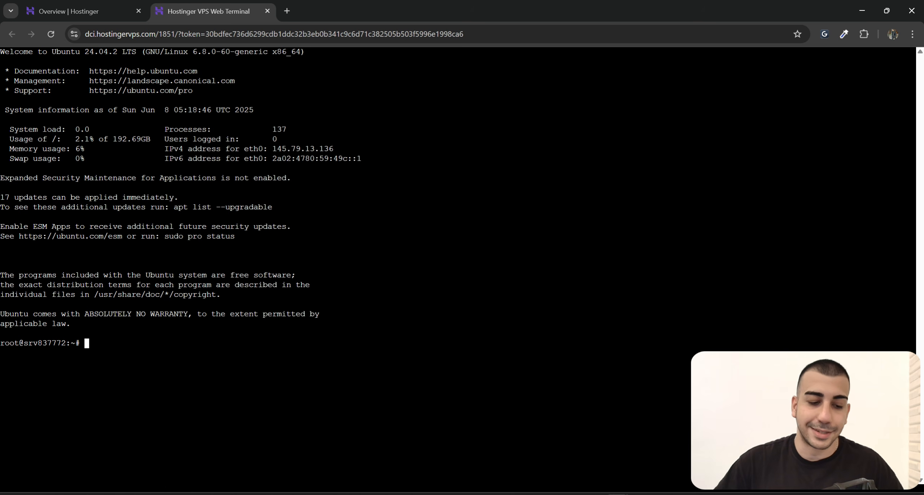
drag(150, 354, 141, 344)
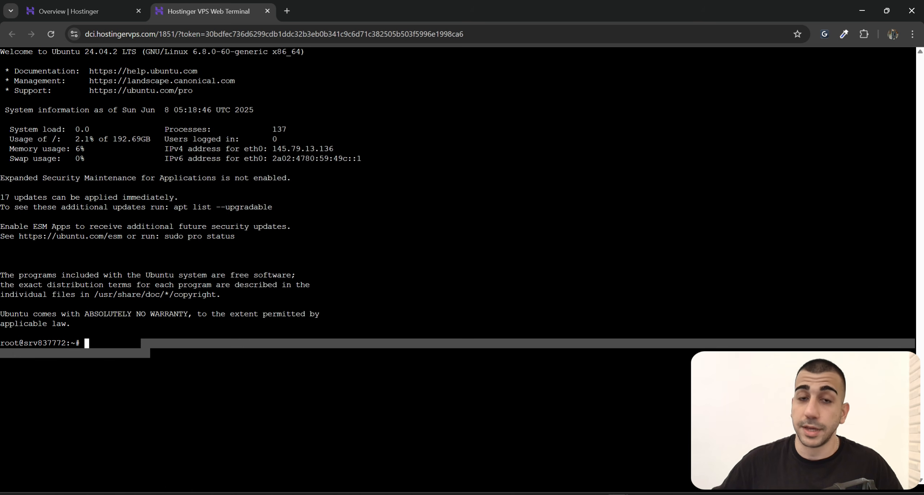
click(141, 345)
click(91, 10)
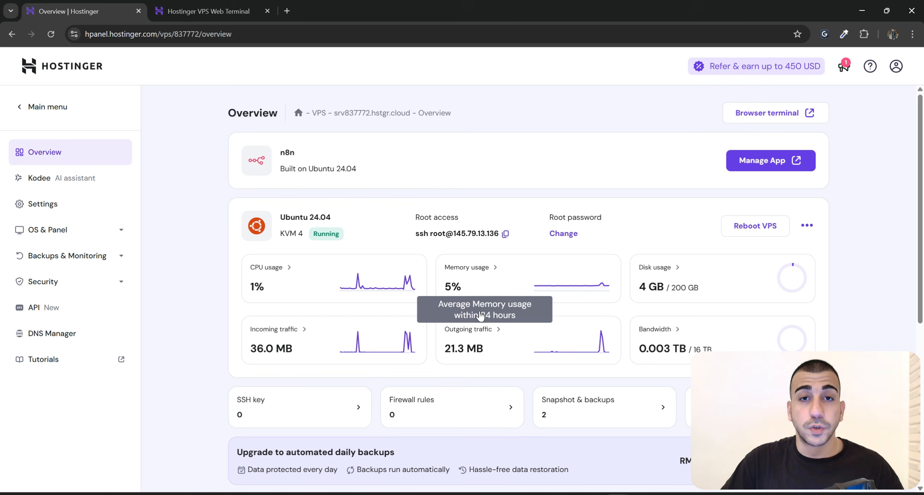
click(231, 5)
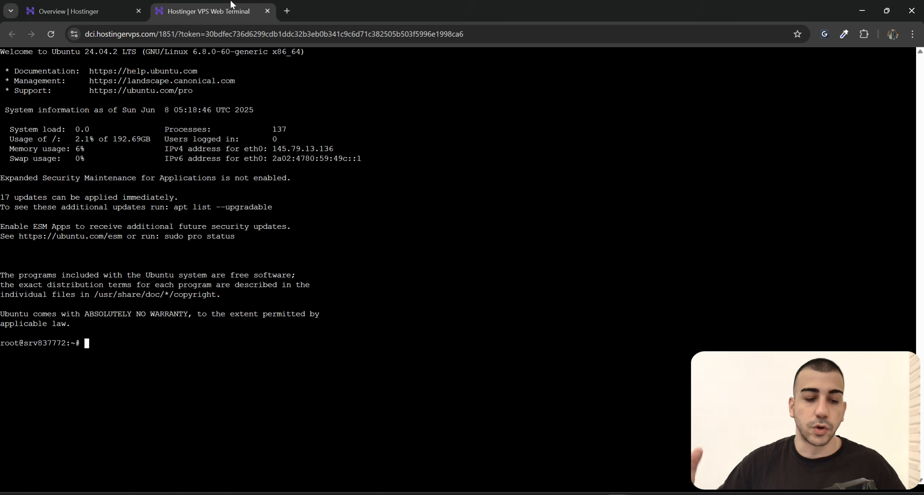
click(93, 6)
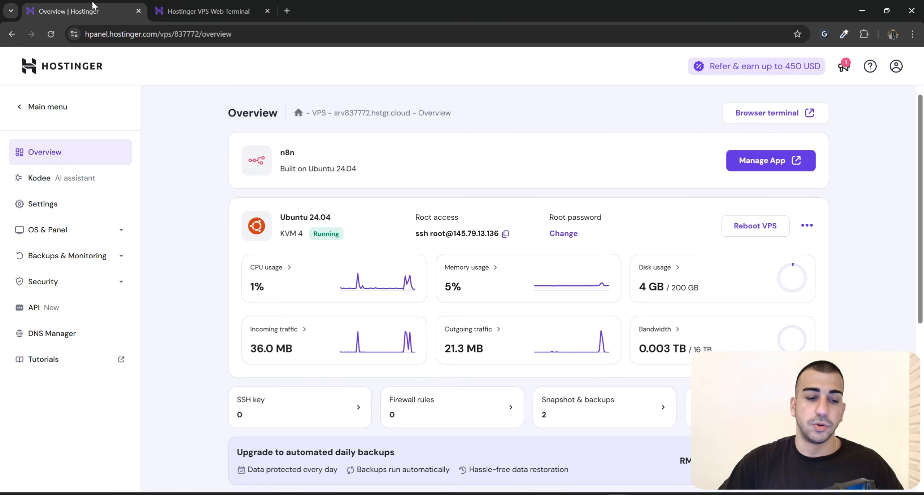
click(245, 4)
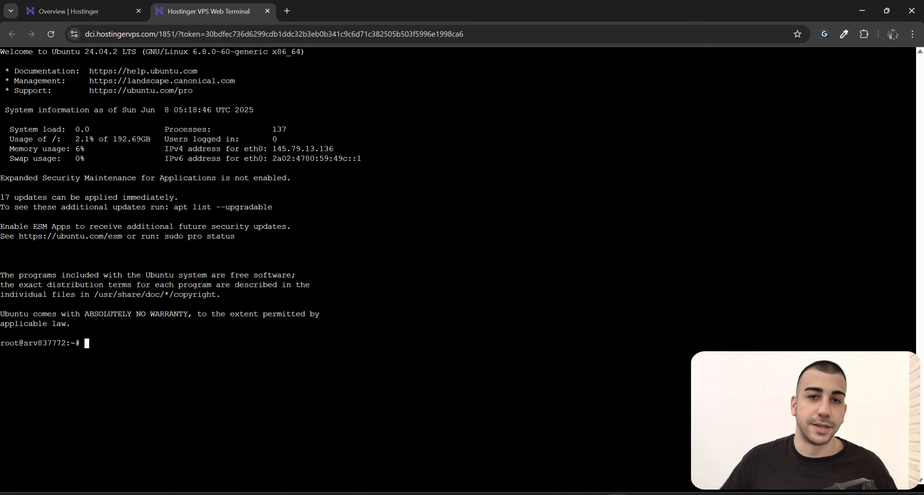
drag(124, 343, 4, 177)
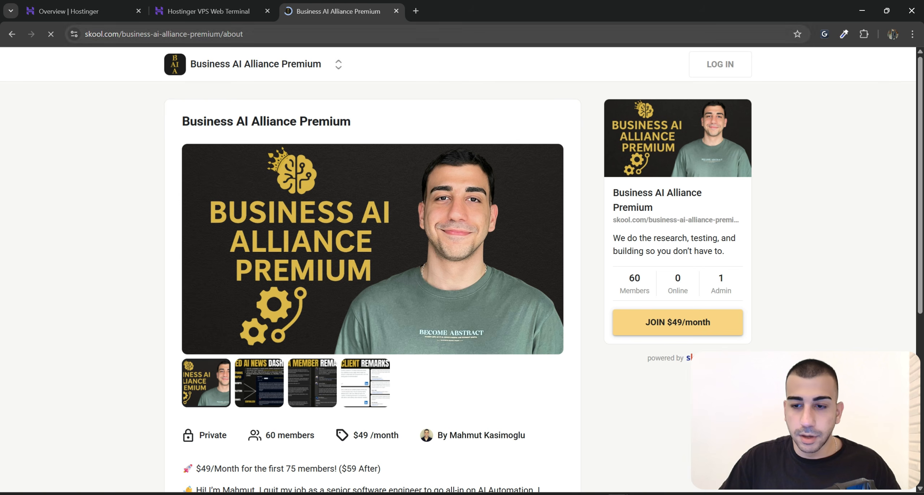
- Copy the Business AI Alliance Premium page address and open it in another Chrome profile's window
click(217, 34)
key(ctrl+c)
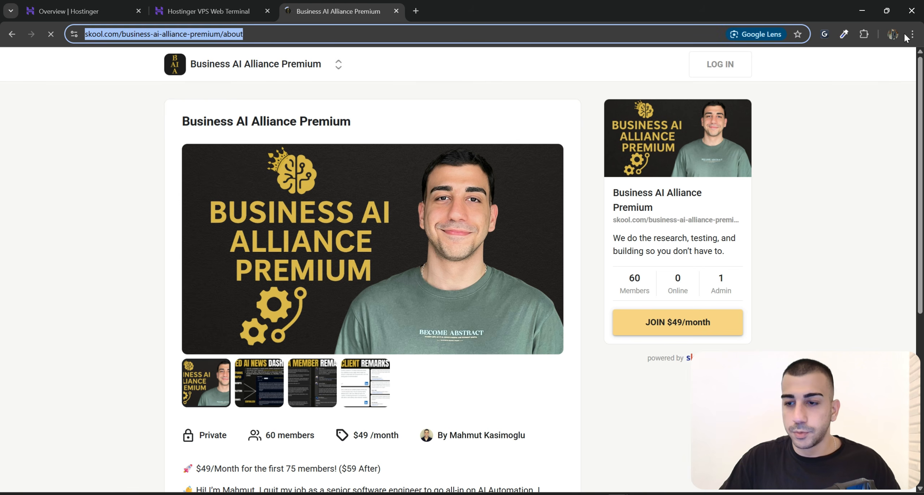
click(619, 494)
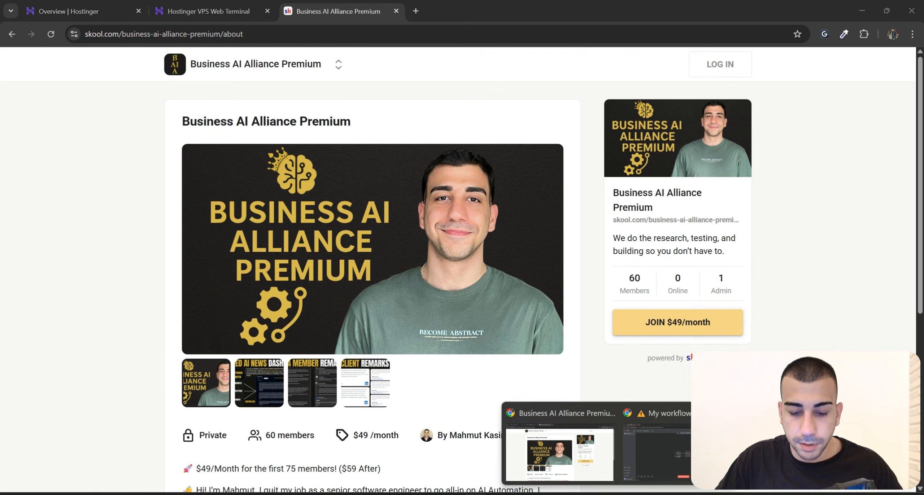
click(469, 494)
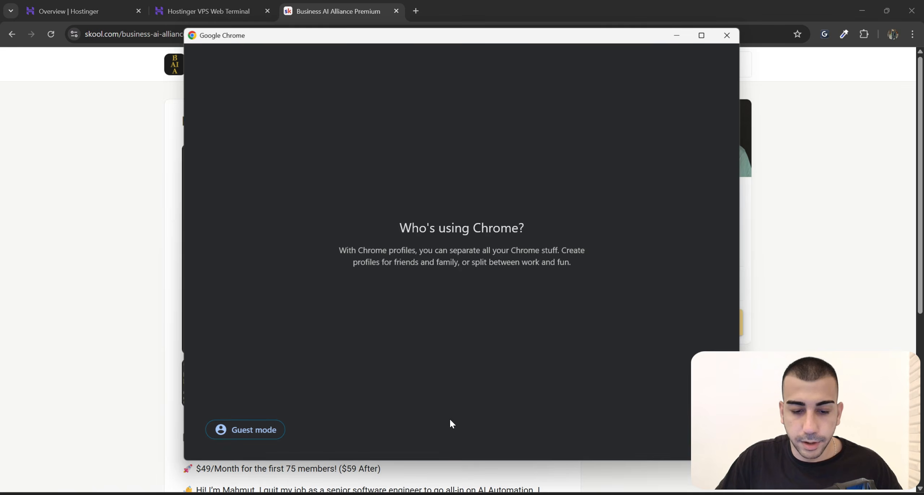
click(320, 243)
key(ctrl+v)
key(Return)
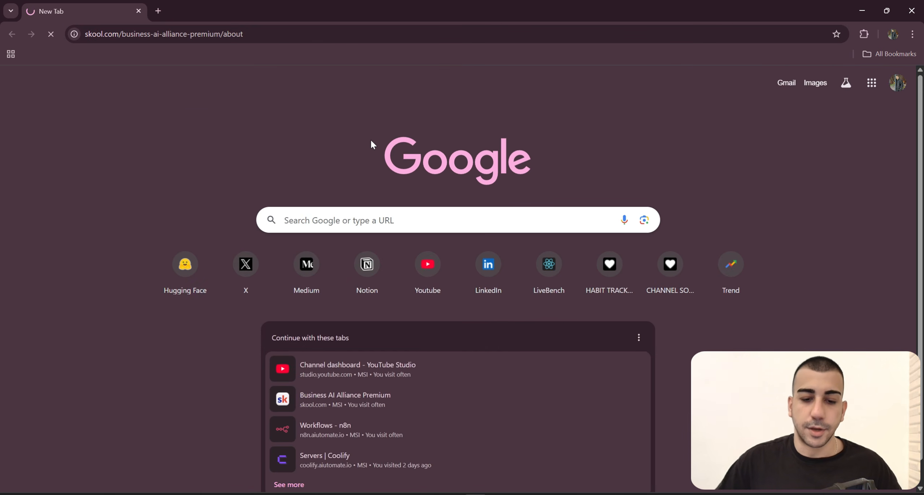
- Review the Business AI Alliance Premium about page, including its pricing, what members get and who it suits
scroll(448, 305, down, 1)
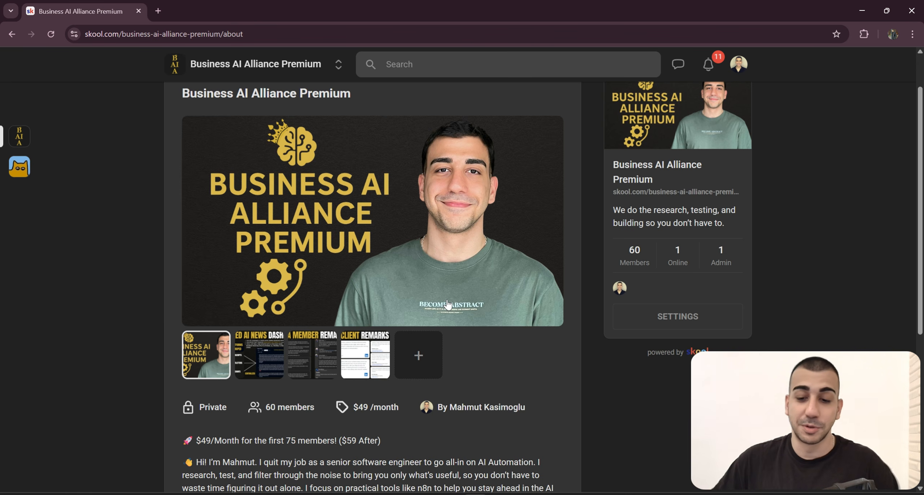
scroll(515, 237, up, 1)
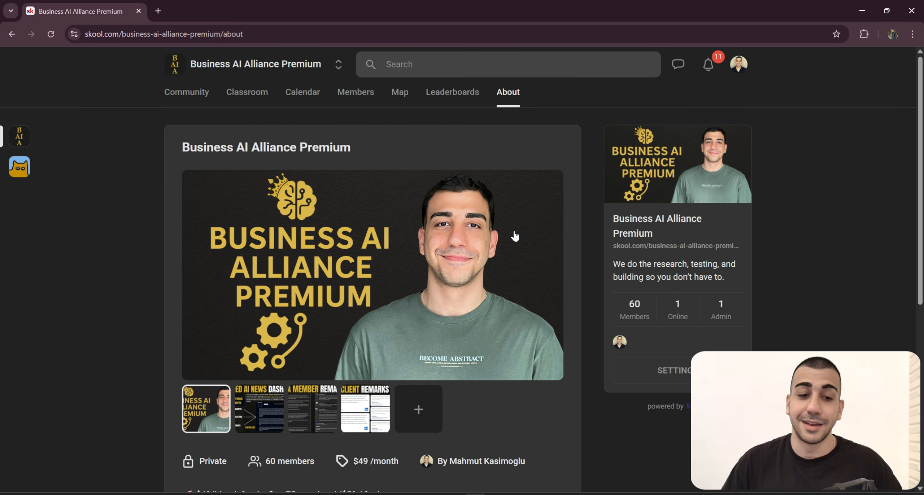
scroll(566, 387, down, 5)
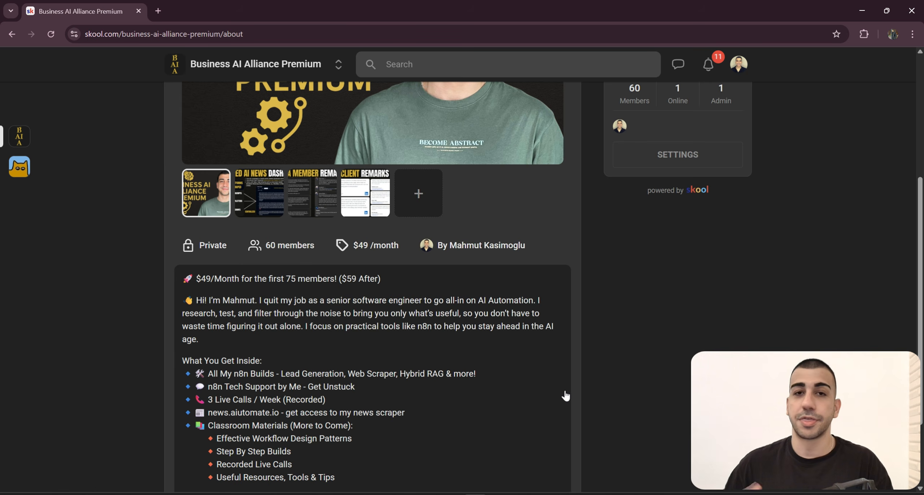
scroll(565, 396, down, 3)
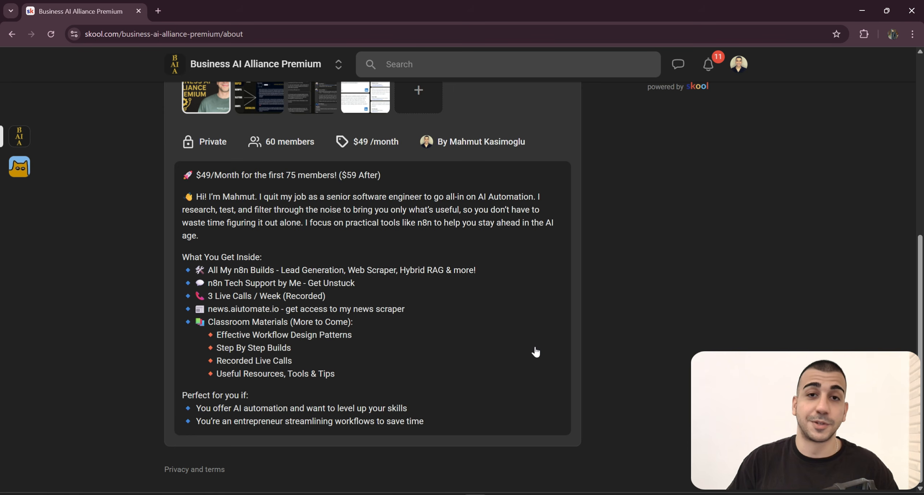
scroll(535, 353, up, 9)
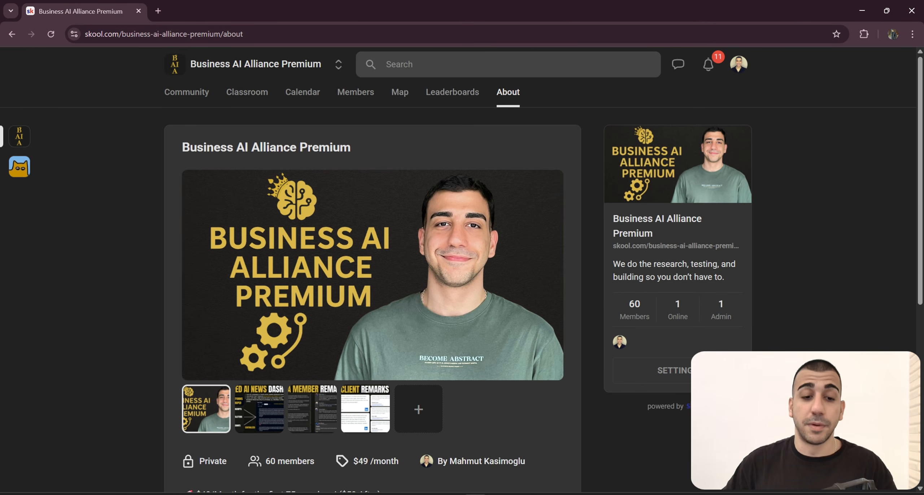
drag(173, 144, 413, 141)
scroll(412, 163, down, 5)
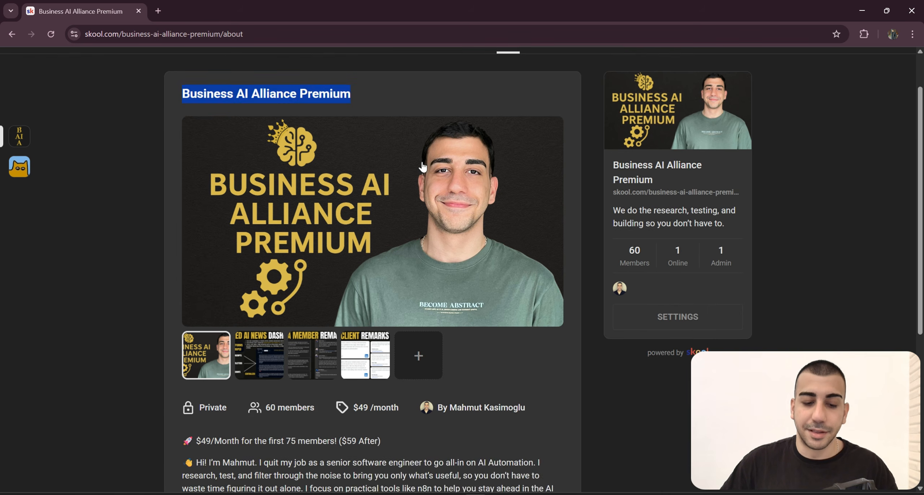
scroll(410, 179, down, 3)
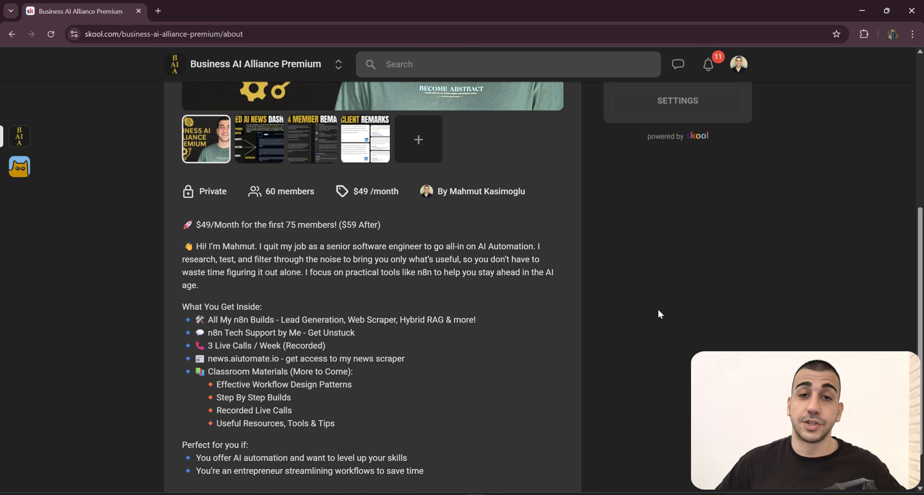
scroll(658, 310, down, 2)
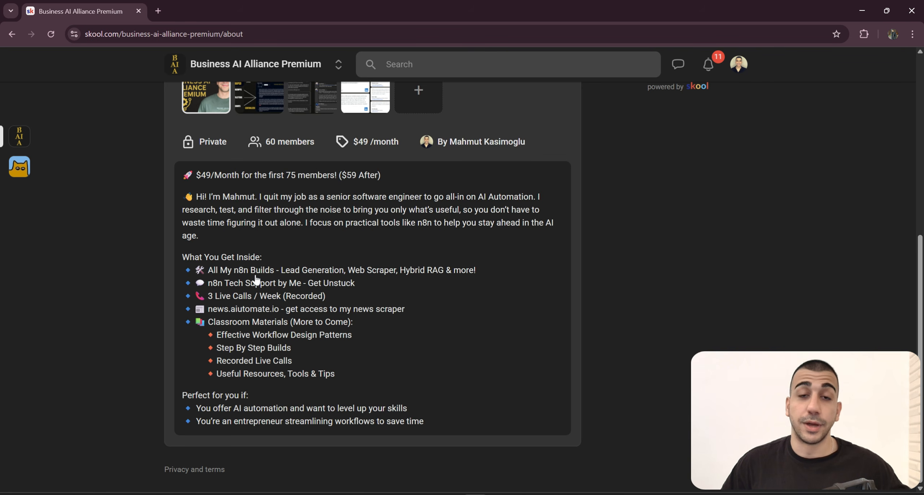
scroll(273, 391, up, 1)
scroll(273, 391, down, 1)
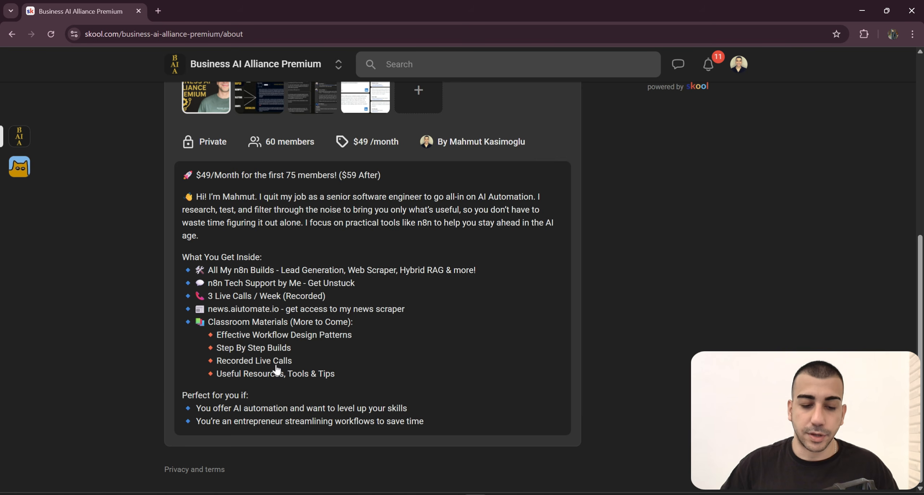
scroll(281, 361, up, 10)
scroll(283, 361, up, 1)
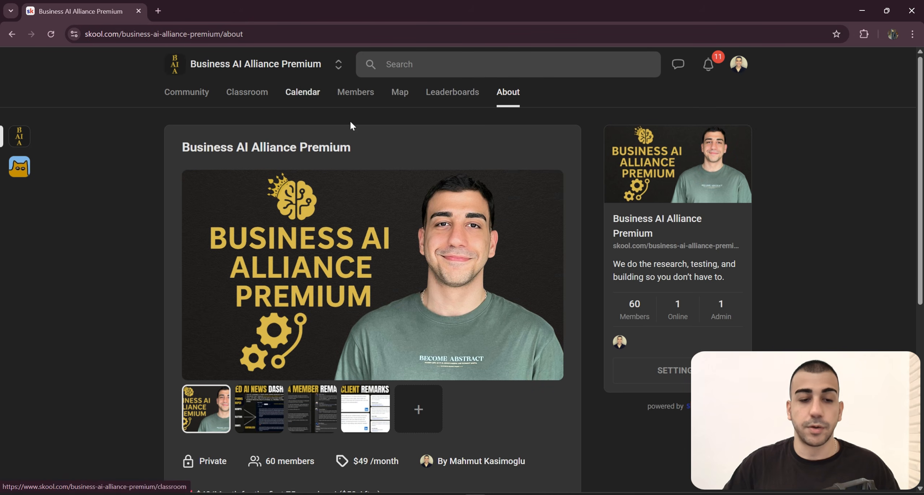
- Open the community's Classroom and go to the VPS Installation (Hostinger) lesson in the Setup Tutorials course
click(247, 92)
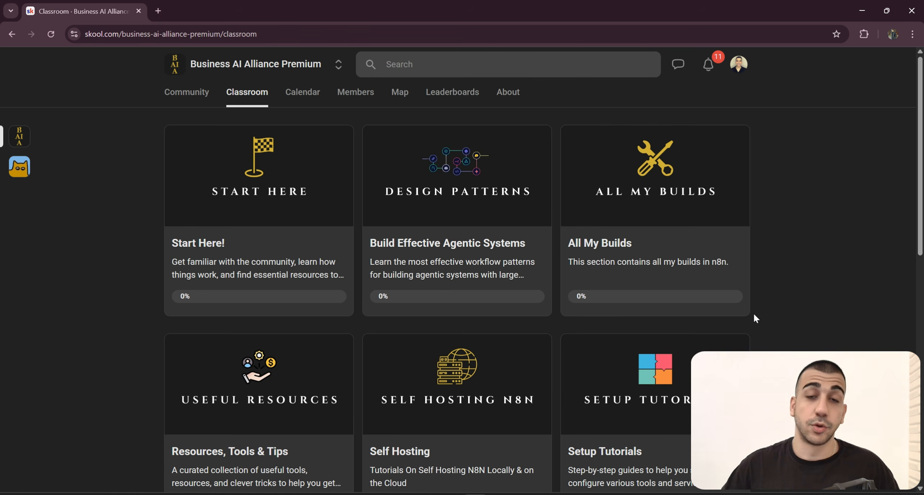
scroll(771, 317, down, 2)
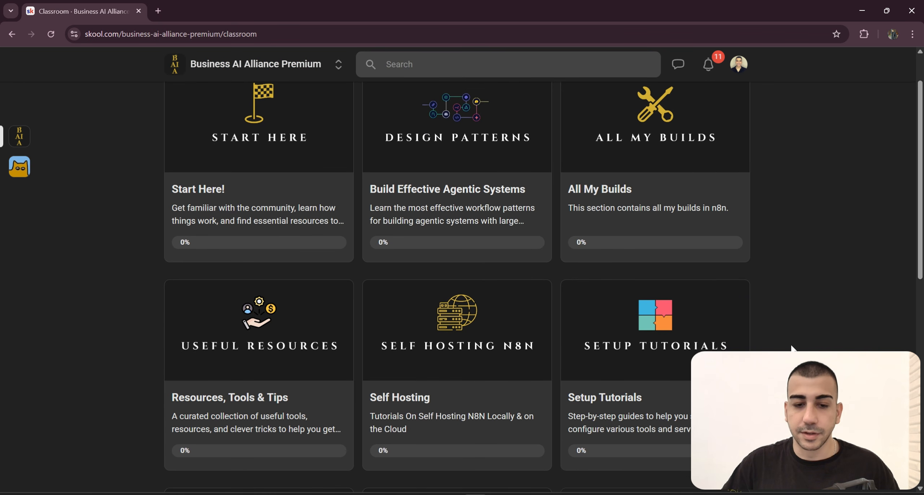
scroll(595, 215, down, 1)
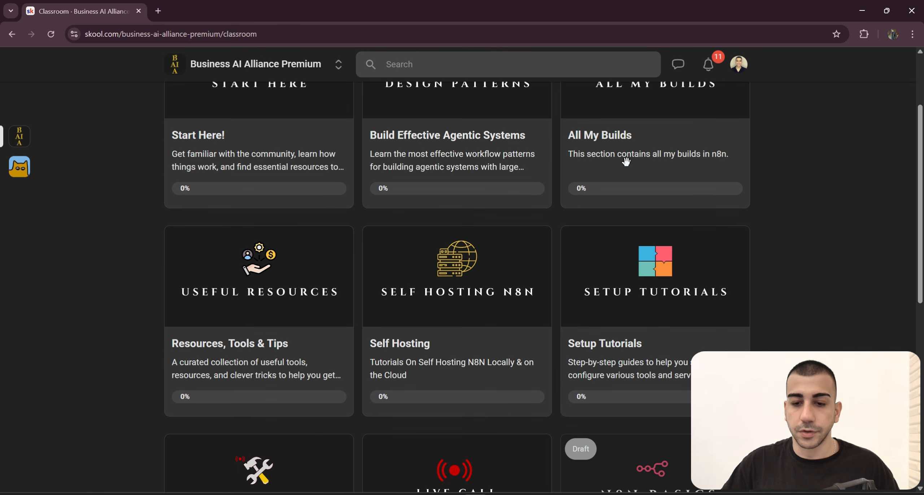
click(626, 326)
- Read the lesson's introduction and Step 1, and copy the "nano Dockerfile" command from Step 2
drag(375, 179, 452, 192)
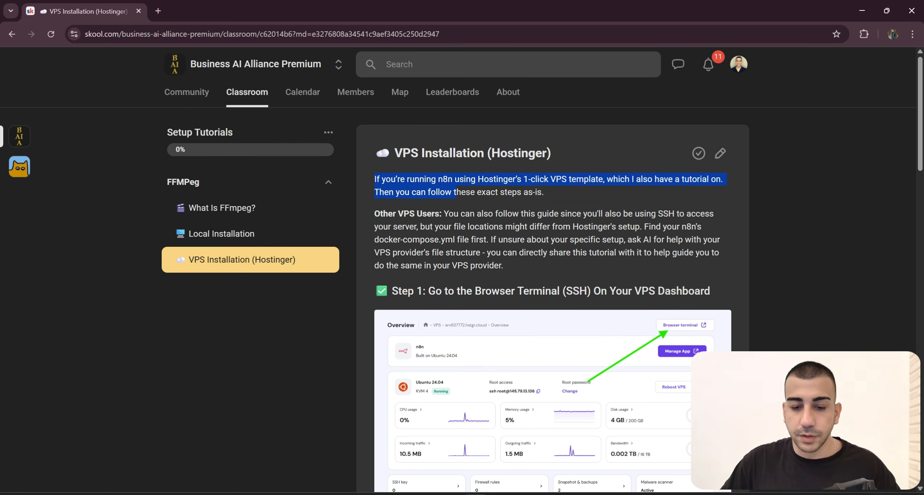
click(451, 195)
scroll(452, 217, down, 1)
drag(376, 237, 494, 228)
scroll(493, 226, down, 3)
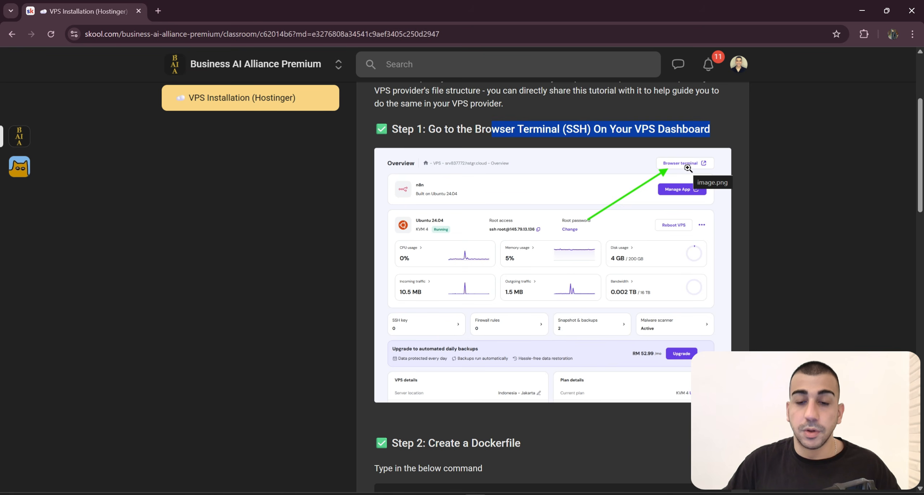
scroll(613, 183, down, 7)
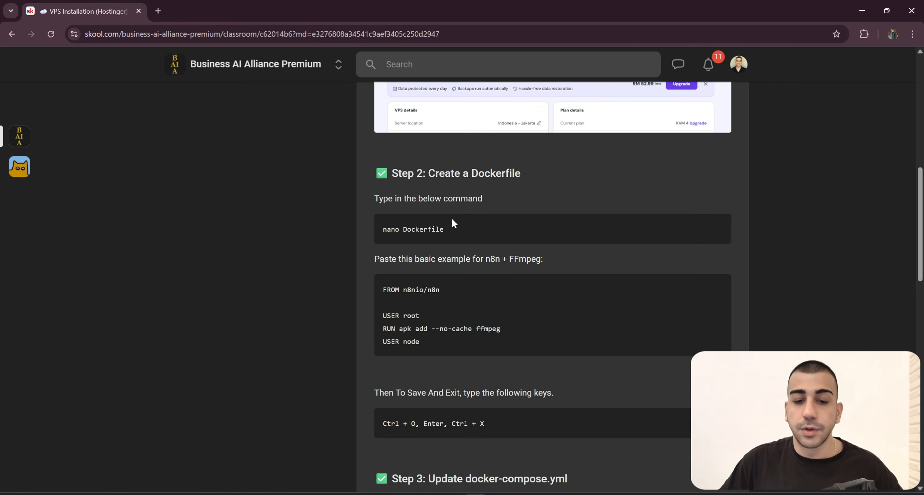
triple_click(440, 231)
key(ctrl+c)
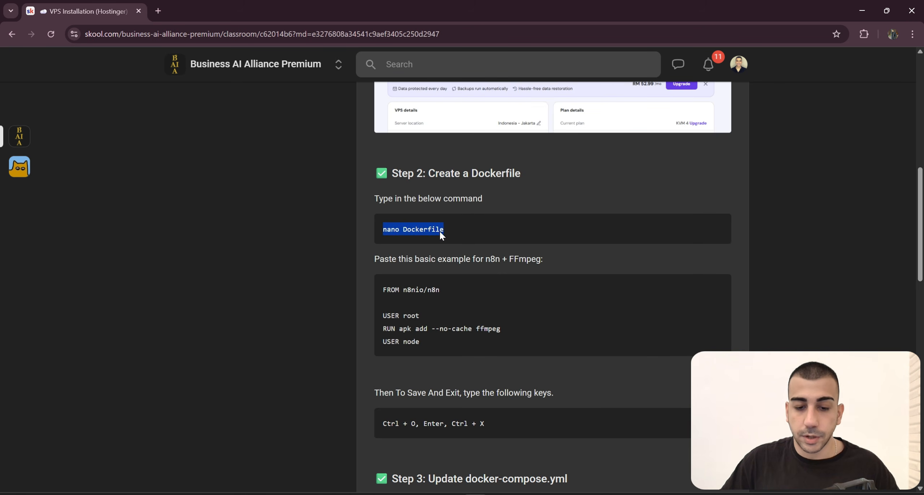
- Replace the closed Hostinger VPS terminal with a new session and run "nano Dockerfile" in it
key(alt+Tab)
click(215, 5)
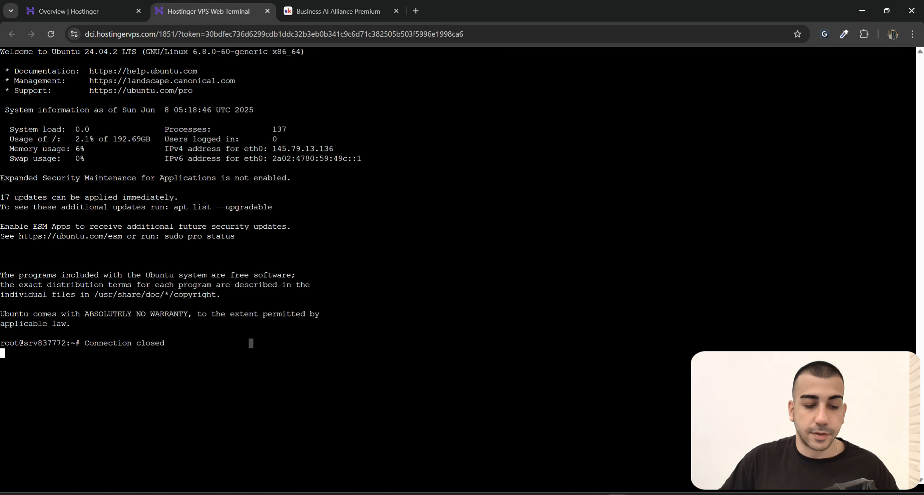
click(267, 11)
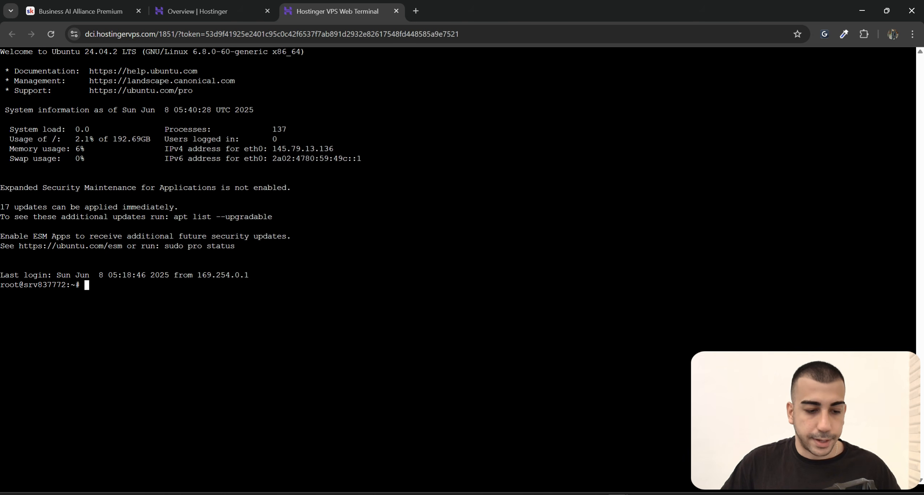
right_click(97, 207)
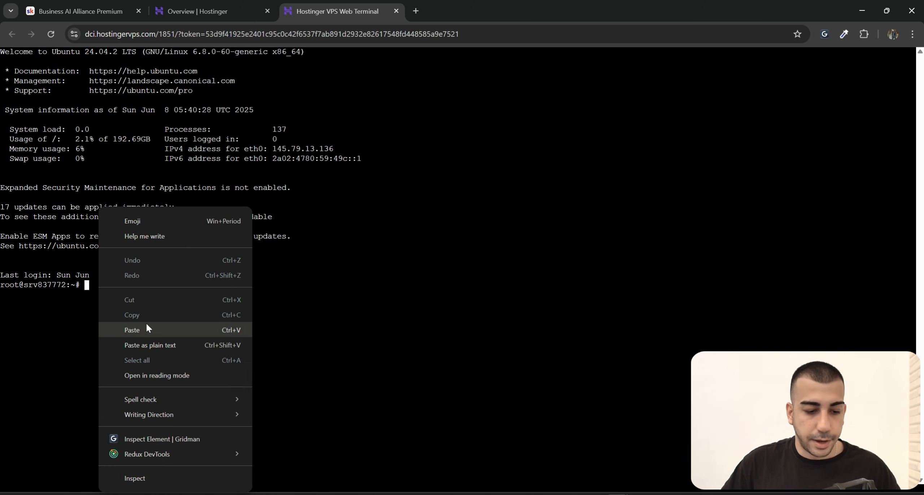
click(146, 324)
key(Return)
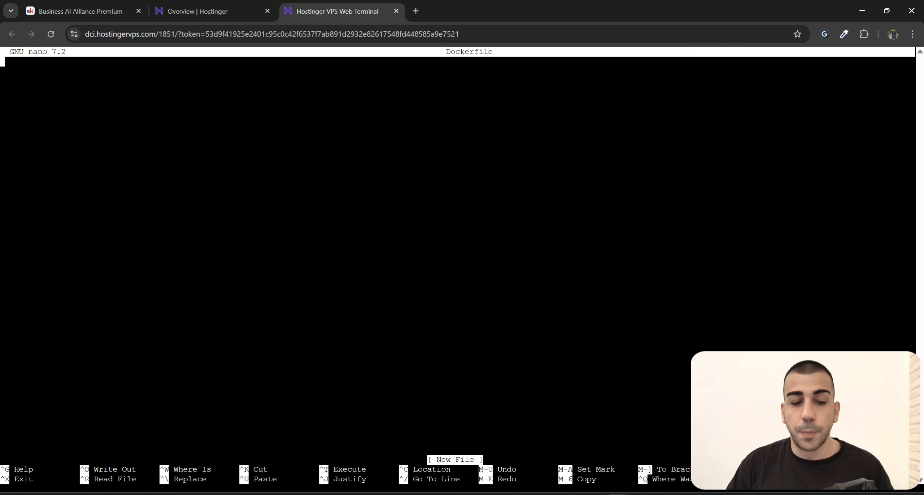
- Copy the n8n + FFmpeg example from Step 2 of the lesson into the Dockerfile, ending at "USER node"
key(alt+Tab)
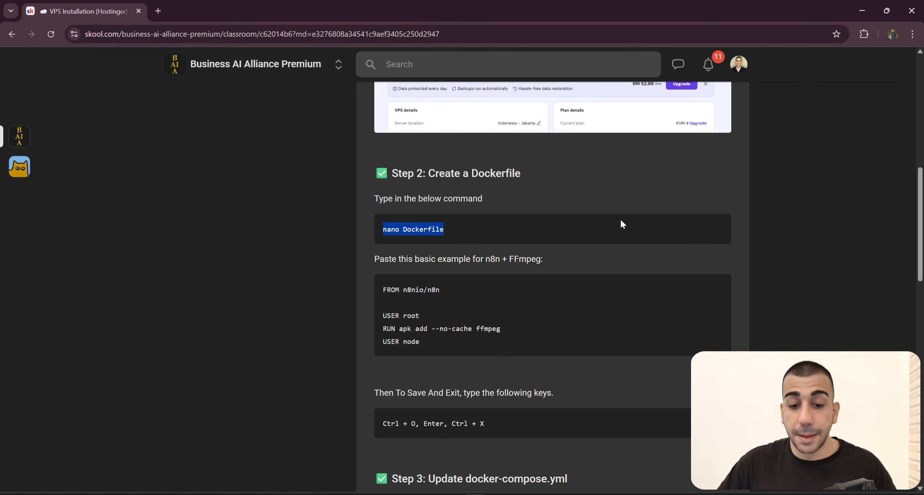
drag(424, 346, 382, 289)
right_click(397, 297)
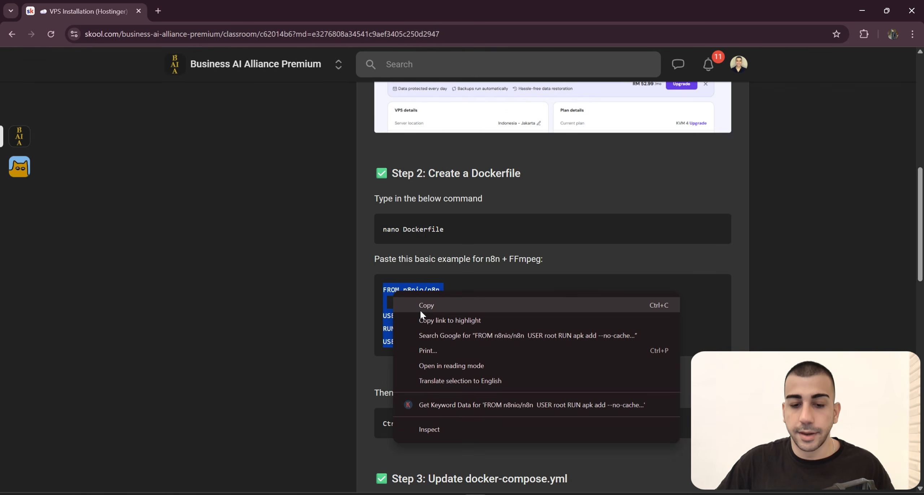
click(422, 304)
key(alt+Tab)
right_click(84, 71)
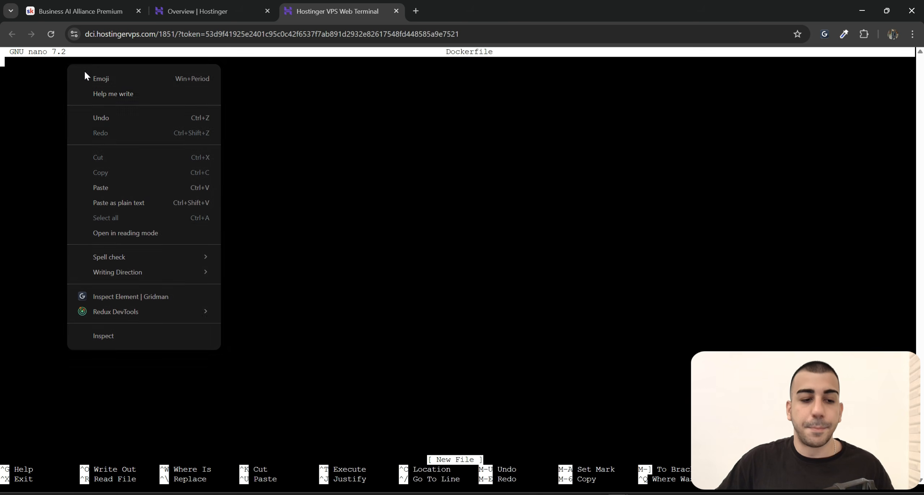
click(126, 181)
key(Return)
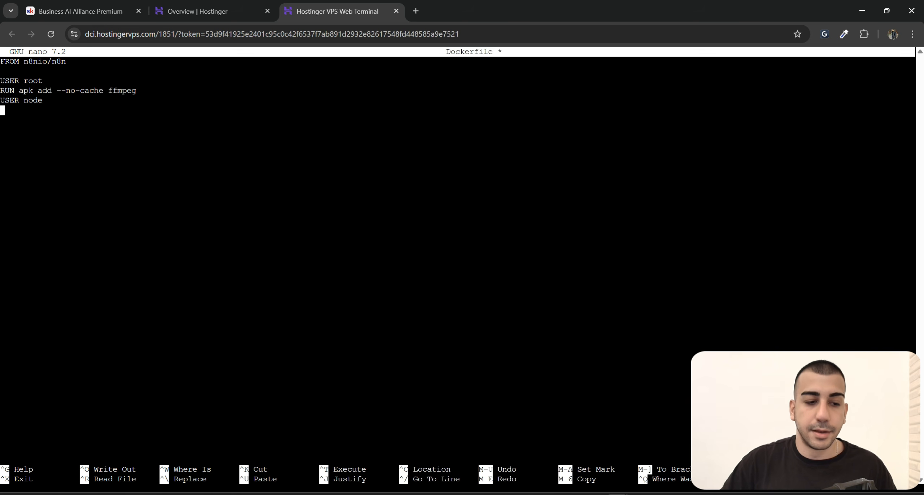
key(BackSpace)
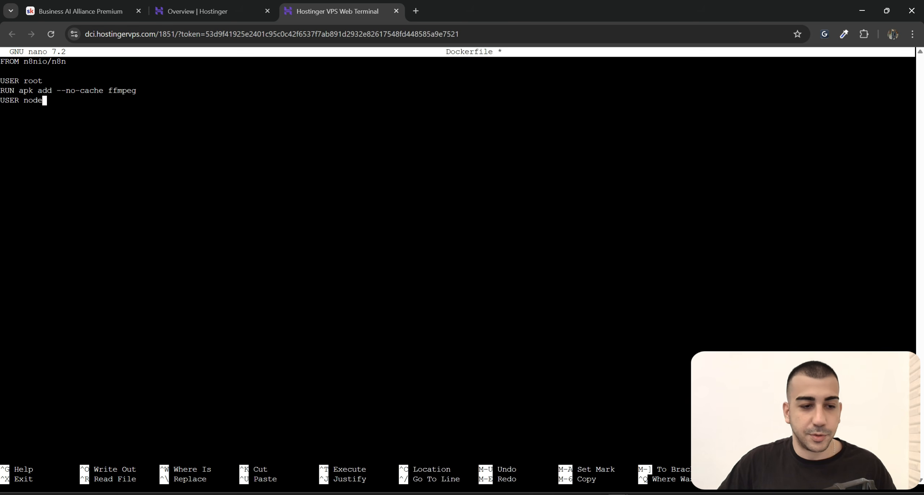
- Save the Dockerfile under its existing name and exit nano, following the save-and-exit instruction in Step 2 of the lesson
key(alt+Tab)
scroll(553, 252, down, 1)
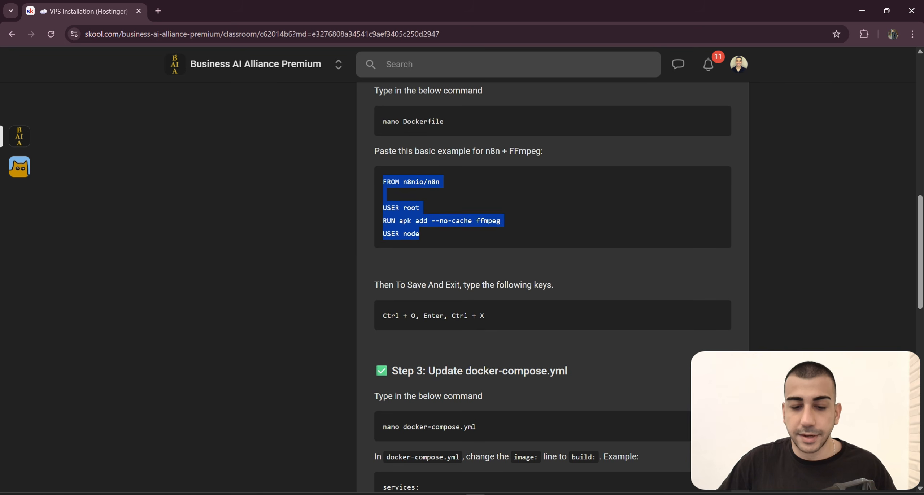
drag(382, 316, 504, 323)
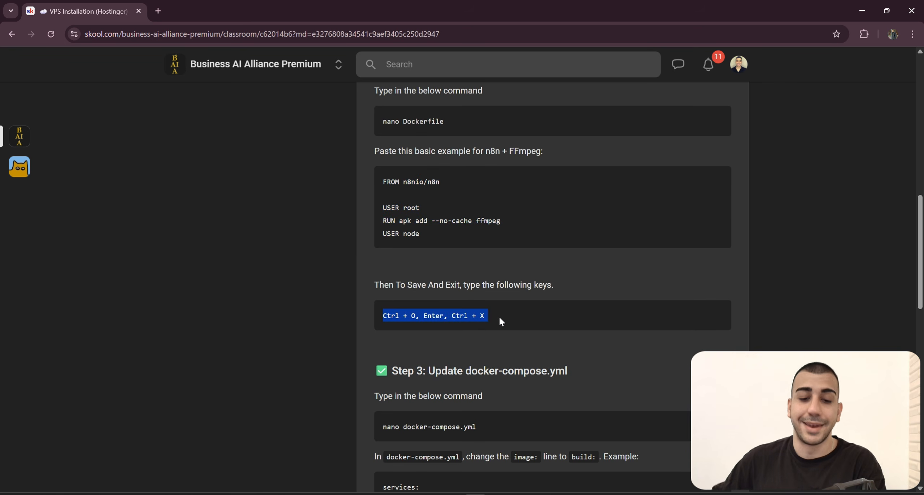
click(499, 316)
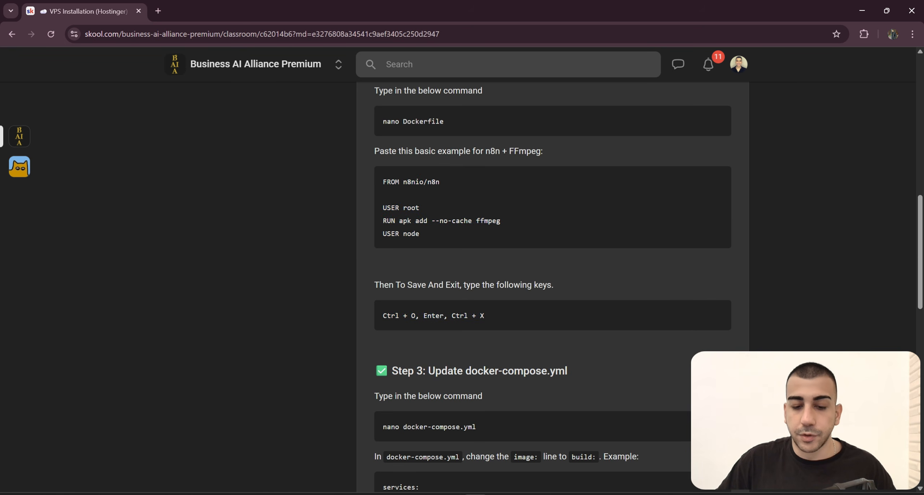
drag(383, 316, 416, 316)
click(416, 316)
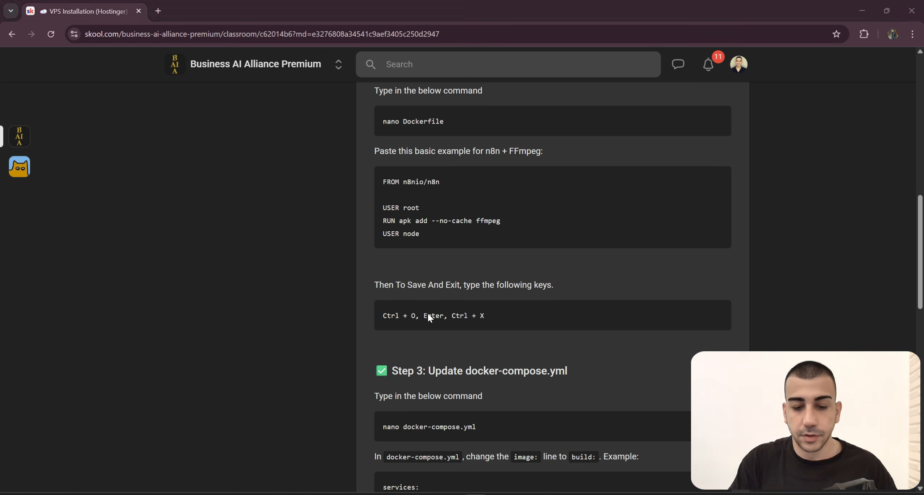
key(alt+Tab)
key(ctrl+o)
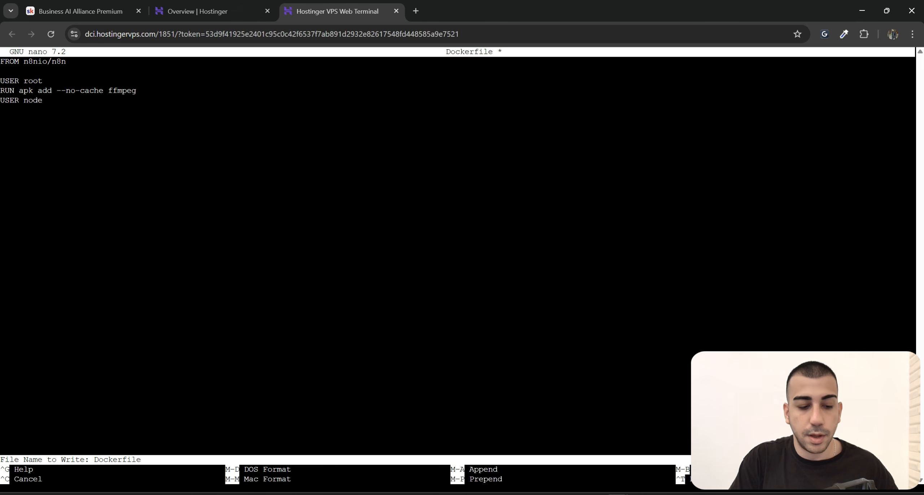
key(Return)
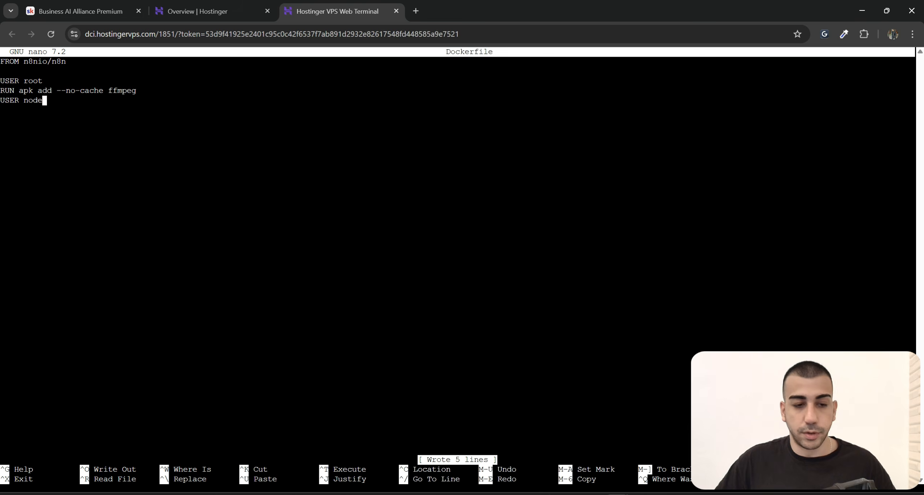
key(ctrl+x)
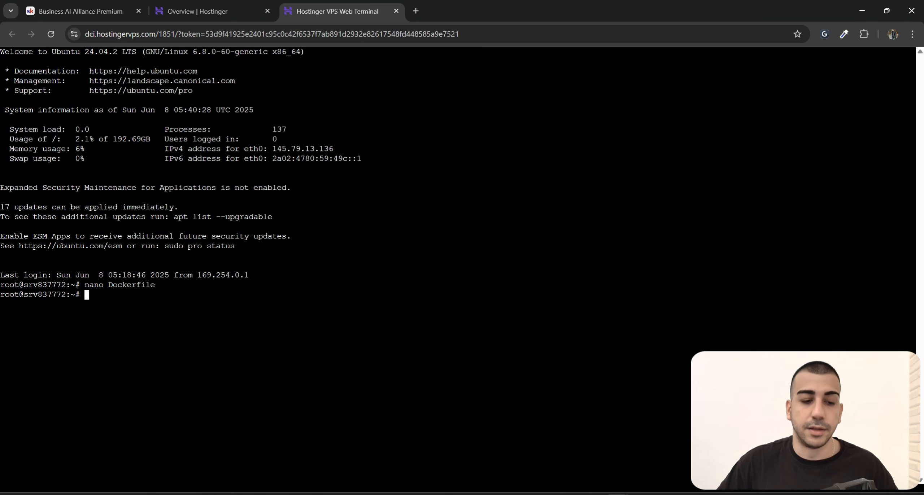
- Copy the "nano docker-compose.yml" command from Step 3 of the lesson
drag(85, 284, 155, 285)
key(alt+Tab)
scroll(496, 249, down, 2)
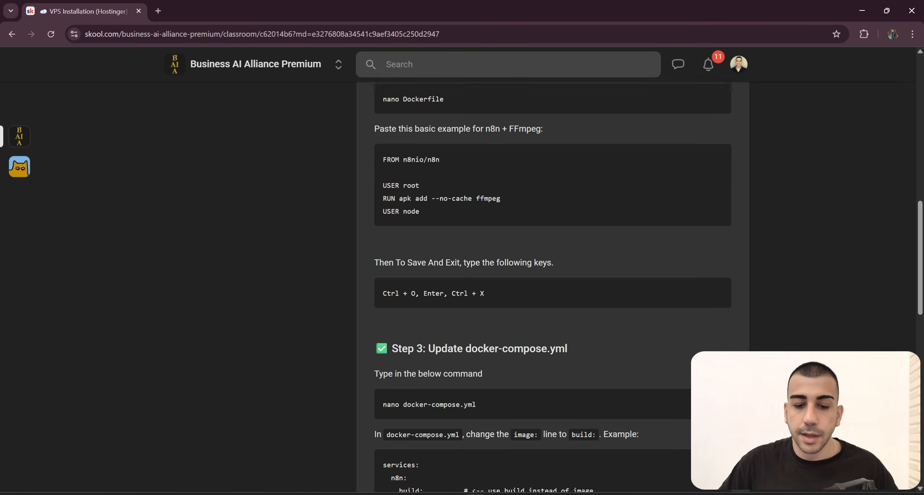
scroll(371, 231, down, 4)
mouse_move(383, 265)
mouse_down()
mouse_move(476, 265)
mouse_move(383, 261)
mouse_up()
click(493, 263)
key(alt+Tab)
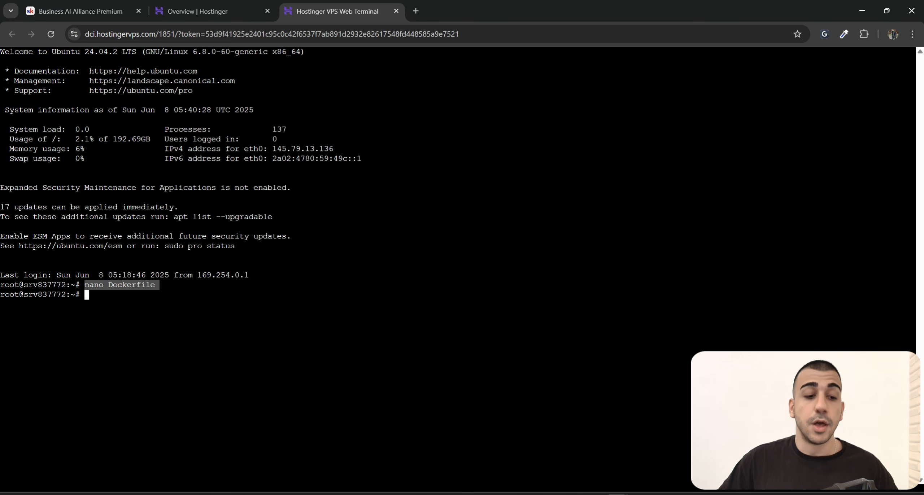
click(253, 304)
key(alt+Tab)
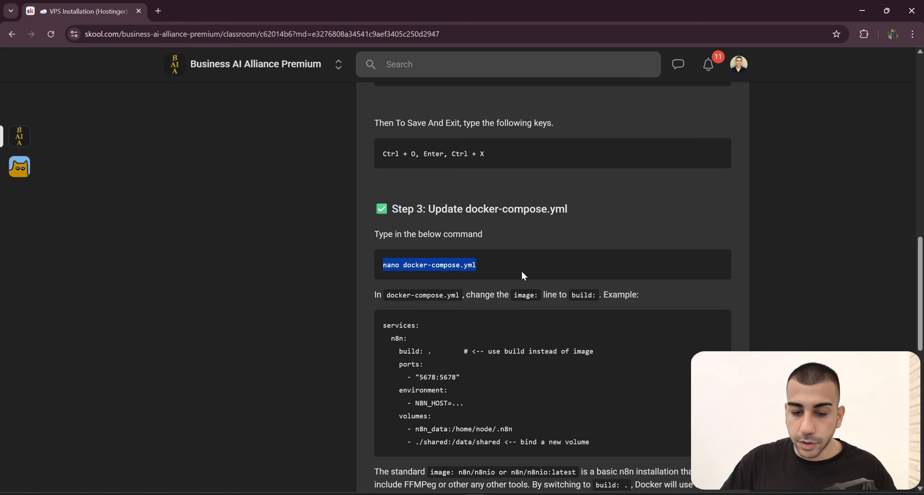
click(503, 267)
mouse_move(503, 267)
mouse_down()
mouse_move(372, 264)
mouse_move(493, 266)
mouse_up()
right_click(385, 268)
click(418, 279)
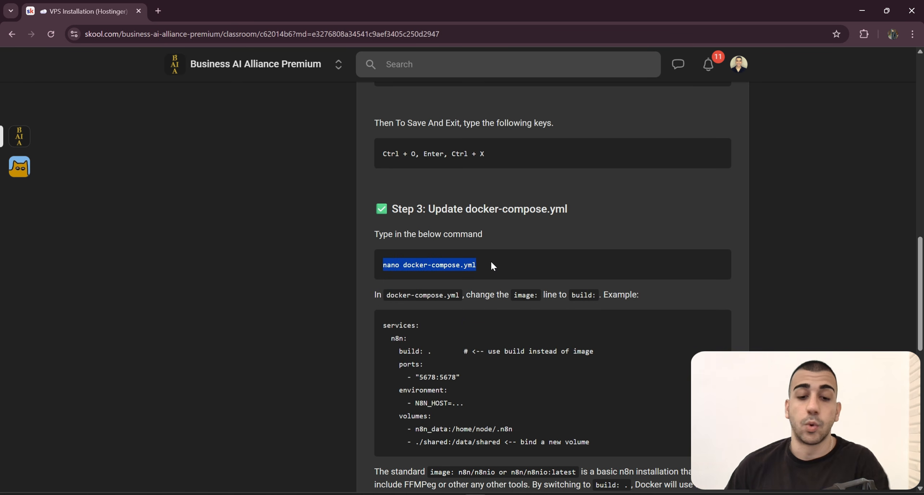
- Paste "nano docker-compose.yml" into the VPS terminal, remove the stray characters around it and run it
key(alt+Tab)
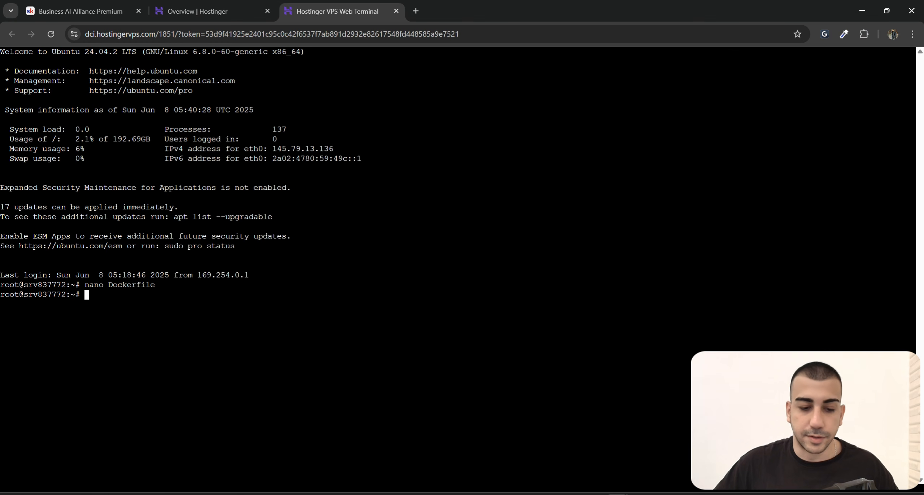
right_click(106, 292)
click(144, 129)
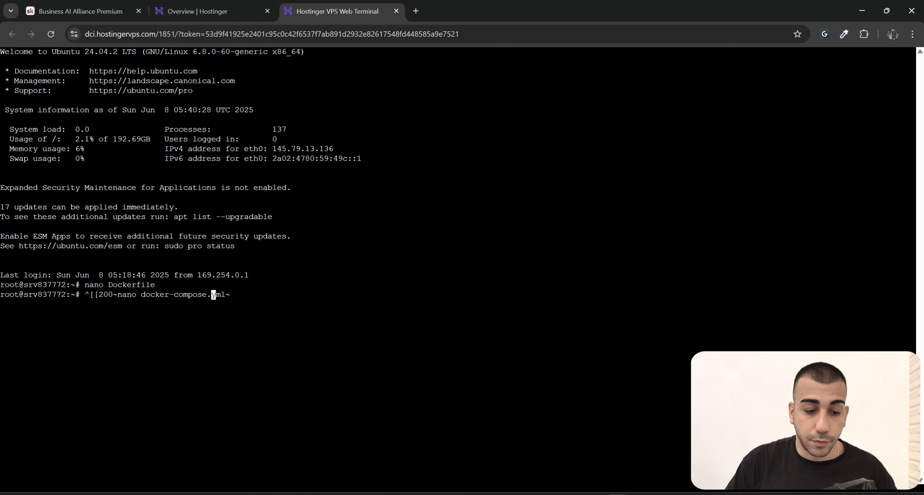
key(BackSpace)
key(ctrl+Left)
key(ctrl+Left)
key(ctrl+Left)
key(ctrl+Left)
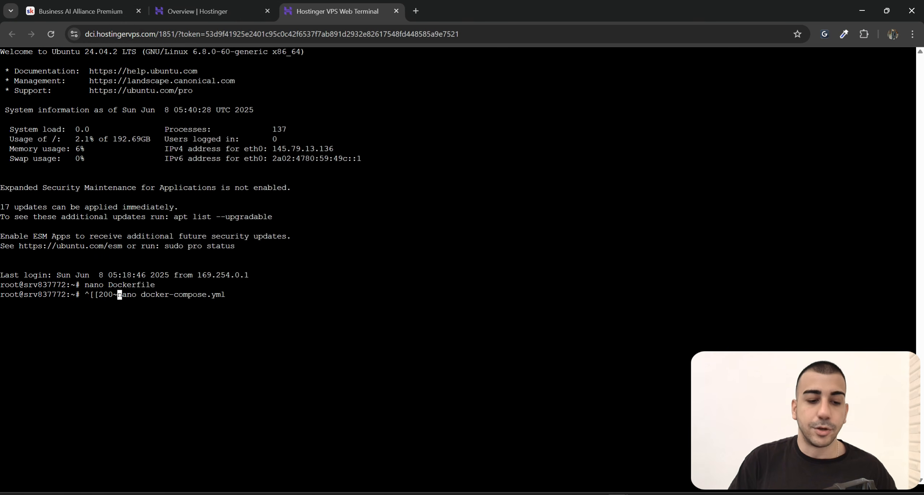
key(BackSpace)
key(BackSpace)
key(BackSpace)
key(BackSpace)
key(BackSpace)
key(BackSpace)
key(BackSpace)
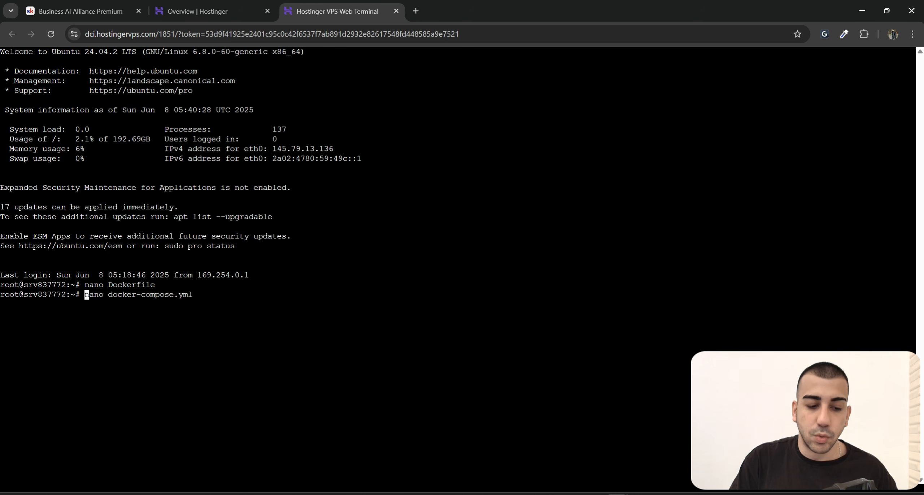
key(Return)
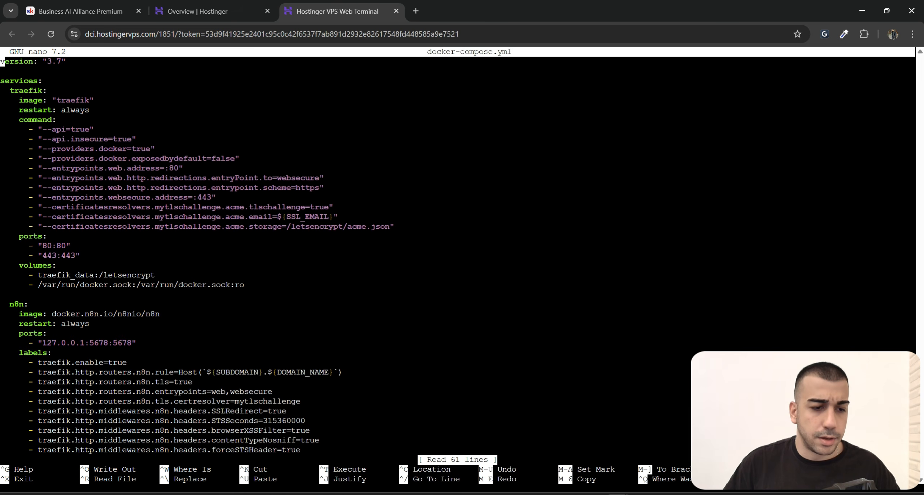
- Go down through docker-compose.yml past the traefik service and examine the image line of the n8n service
key(Down)
key(Down)
key(Down)
key(Right)
key(Right)
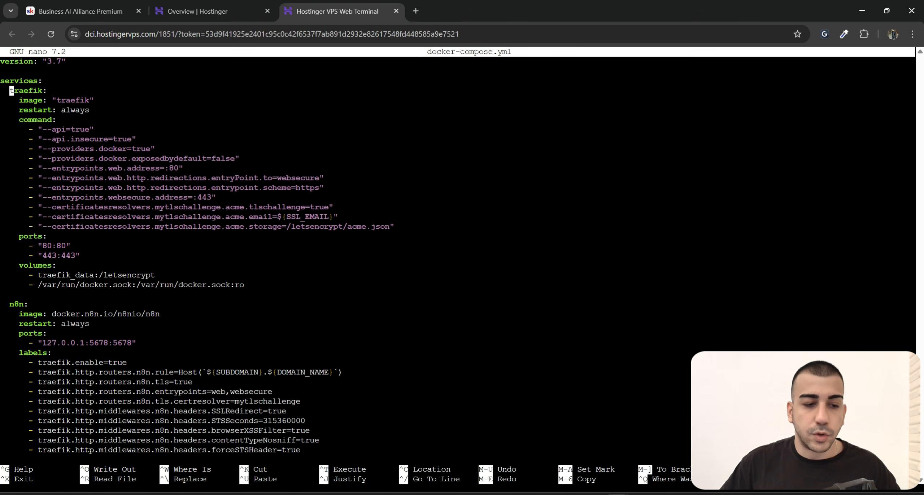
key(Down)
key(Right)
key(Right)
key(Right)
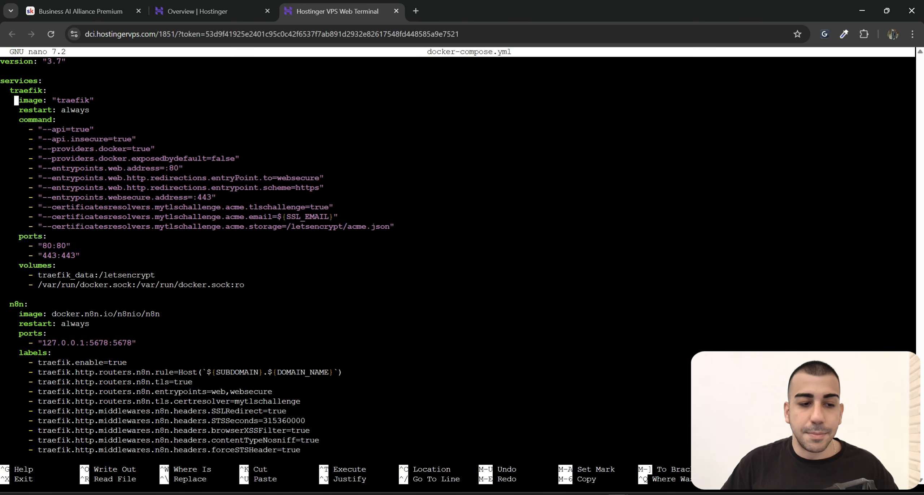
key(Down)
key(Down)
key(Down)
key(Down)
key(Down)
key(Down)
key(Down)
key(Down)
key(Down)
key(Down)
key(Down)
key(Down)
key(Down)
key(Down)
key(Down)
key(Down)
key(Down)
key(Down)
key(Down)
key(Down)
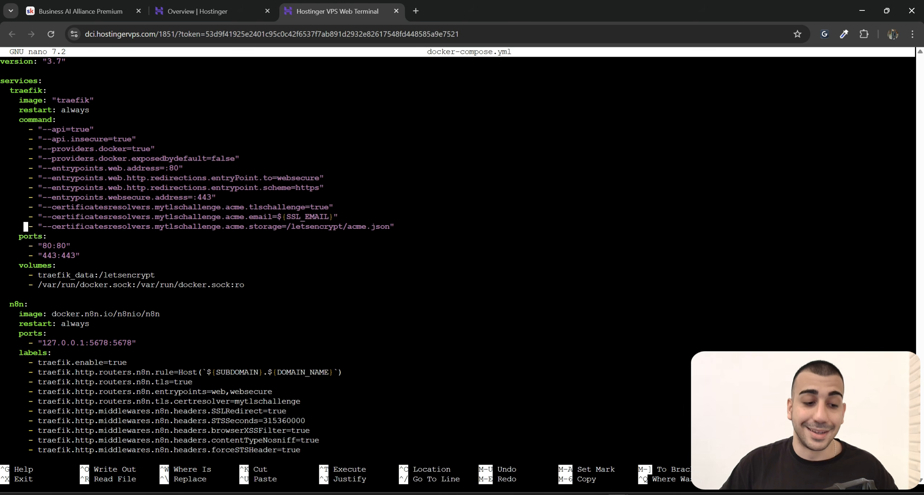
key(Down)
key(Down)
key(Down)
key(Down)
key(Down)
key(Down)
key(Down)
key(Down)
key(Down)
key(Down)
key(Down)
key(Down)
key(Down)
key(Down)
key(Down)
key(Down)
key(Down)
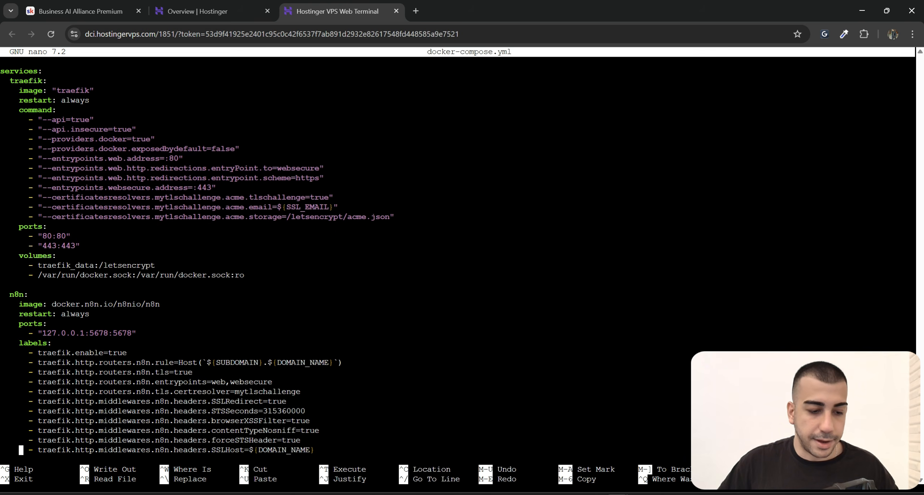
drag(9, 295, 24, 295)
drag(103, 314, 164, 304)
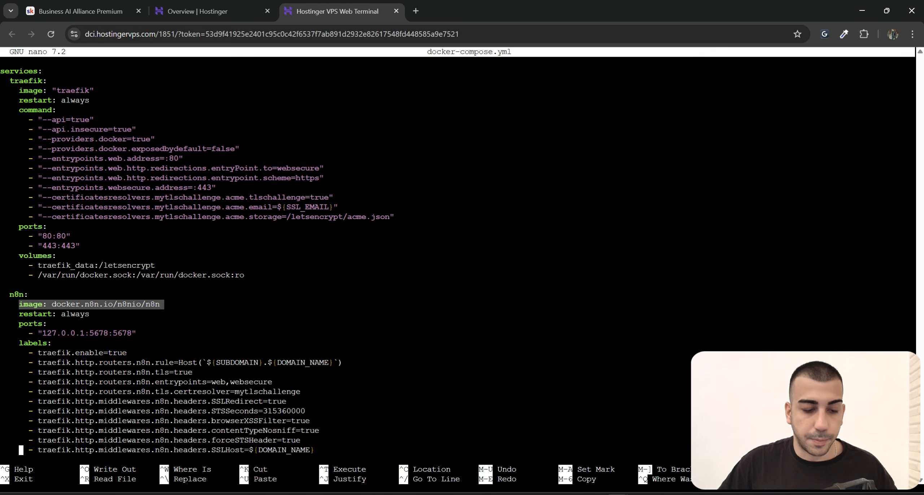
- Replace the n8n service's image line in docker-compose.yml with "build: .", as in the lesson's Step 3 example
key(alt+Tab)
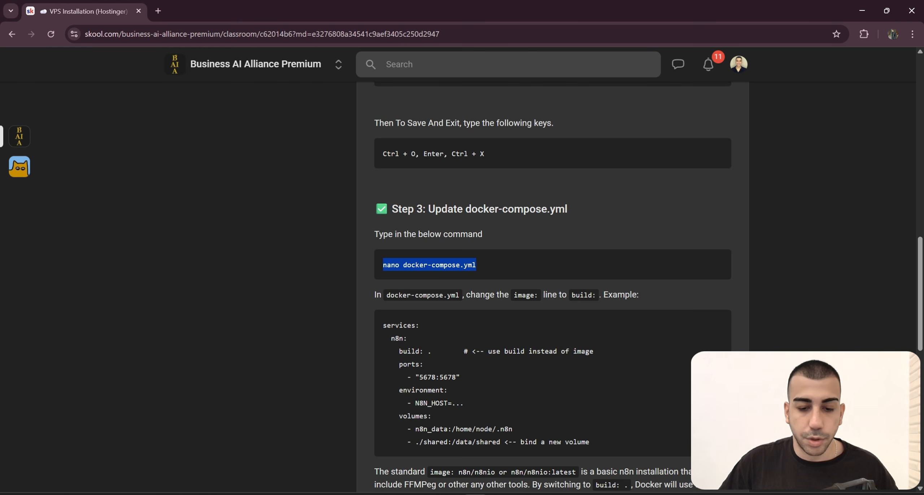
scroll(475, 303, down, 4)
drag(399, 190, 432, 189)
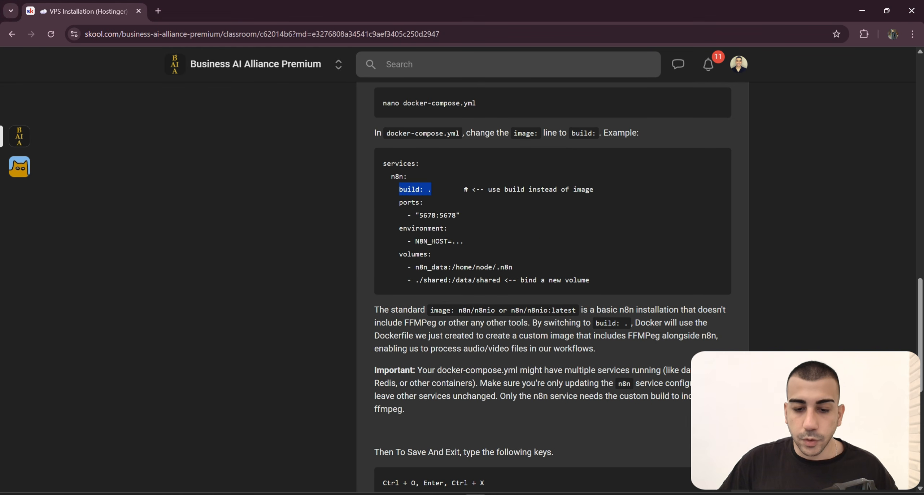
key(alt+Tab)
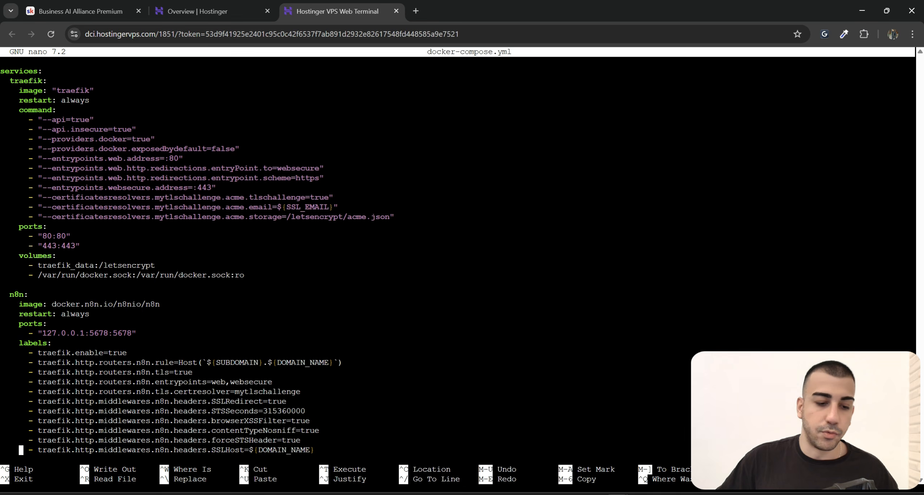
key(Up)
key(Up)
key(Up)
key(Up)
key(Up)
key(Up)
key(Up)
key(Up)
key(Up)
key(Up)
key(Up)
key(Up)
key(Up)
key(Up)
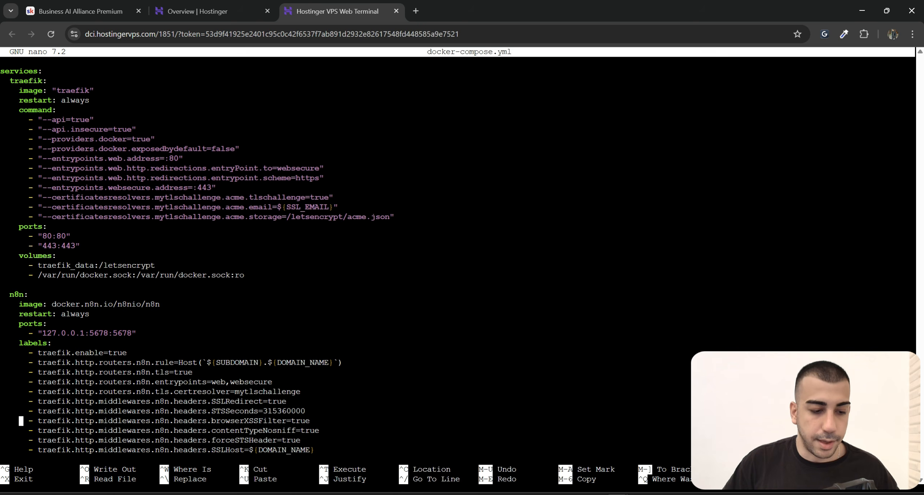
key(Up)
key(Delete)
key(Delete)
key(Delete)
key(Delete)
key(Delete)
key(Delete)
key(Delete)
key(Delete)
key(Delete)
key(Delete)
key(Delete)
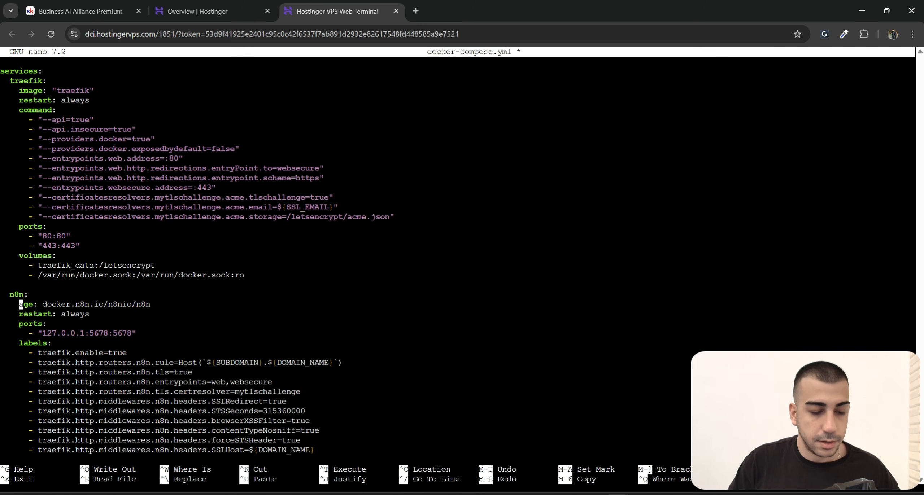
key(Delete)
key(Delete)
key(Delete)
key(Delete)
key(Delete)
key(Delete)
key(Delete)
key(Delete)
key(Delete)
key(Delete)
key(Delete)
key(Delete)
key(Delete)
key(Delete)
key(Delete)
key(Delete)
key(Delete)
key(Delete)
key(Delete)
key(ctrl+v)
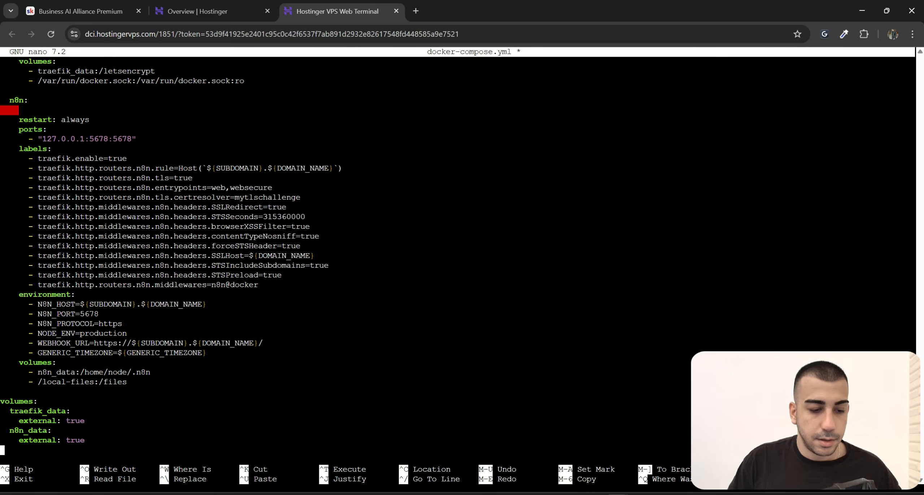
text(build:)
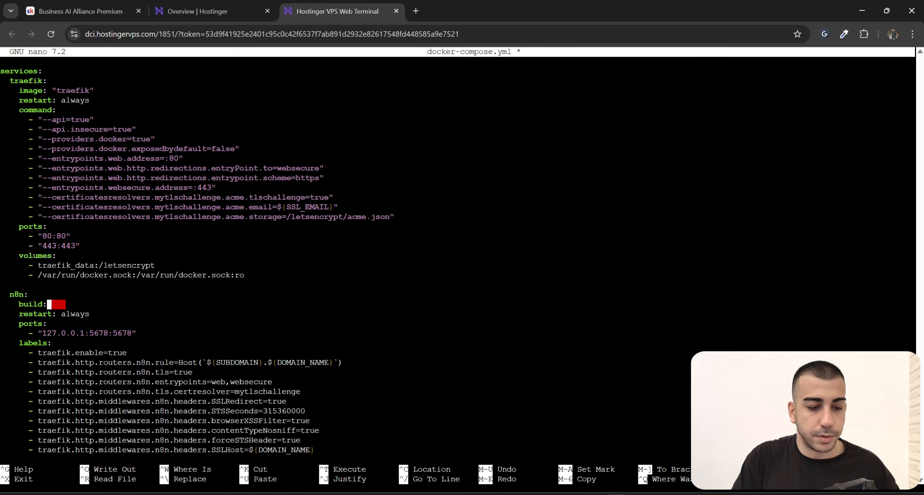
text( .)
- Try to add the lesson's ./shared:/data/shared entry below /local-files:/files in the n8n service's volumes in docker-compose.yml
key(Down)
key(Down)
key(Down)
key(Down)
key(Down)
key(Down)
key(Down)
key(Down)
key(Down)
key(Down)
key(Down)
key(Down)
key(Down)
key(Down)
key(Down)
key(Down)
key(Down)
key(Down)
key(Down)
key(Down)
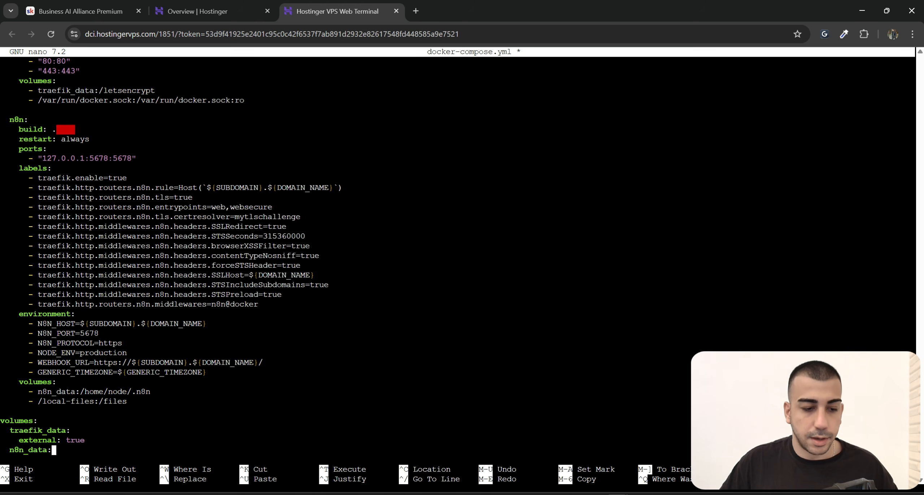
key(Down)
key(Up)
key(Up)
key(Up)
key(Up)
key(Up)
key(Up)
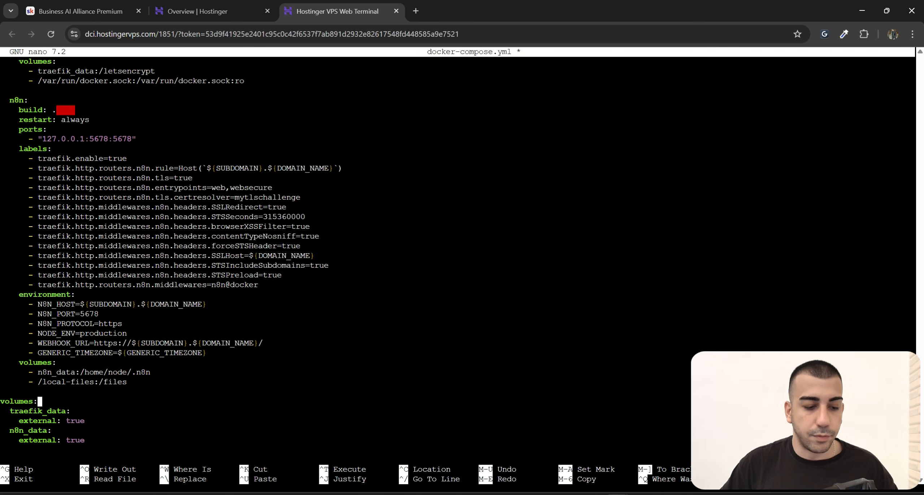
key(Left)
key(Return)
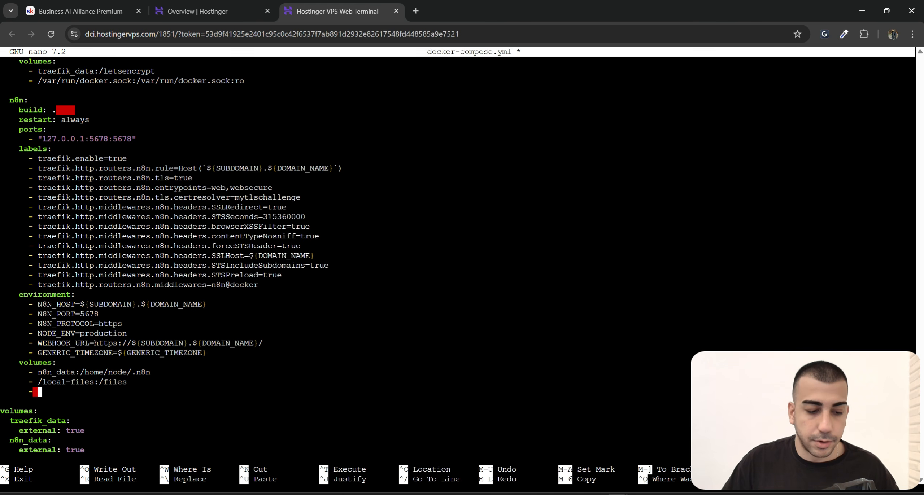
key(alt+Tab)
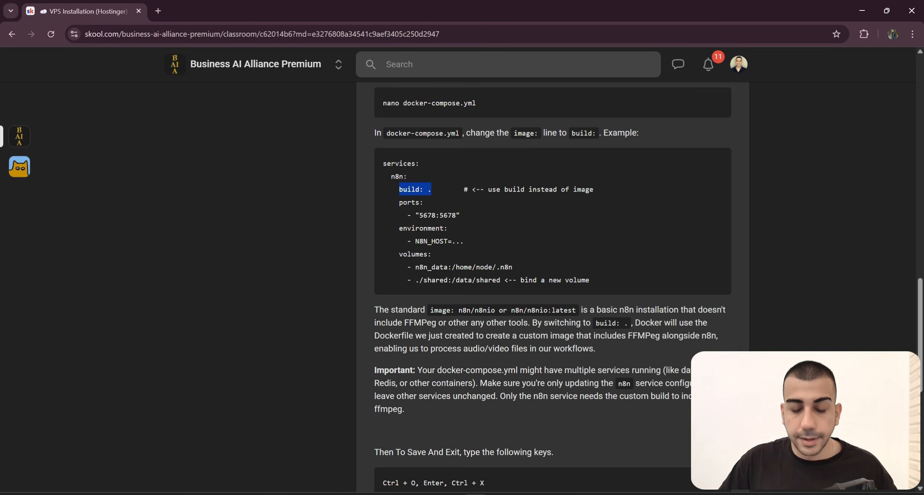
drag(416, 281, 472, 280)
key(alt+Tab)
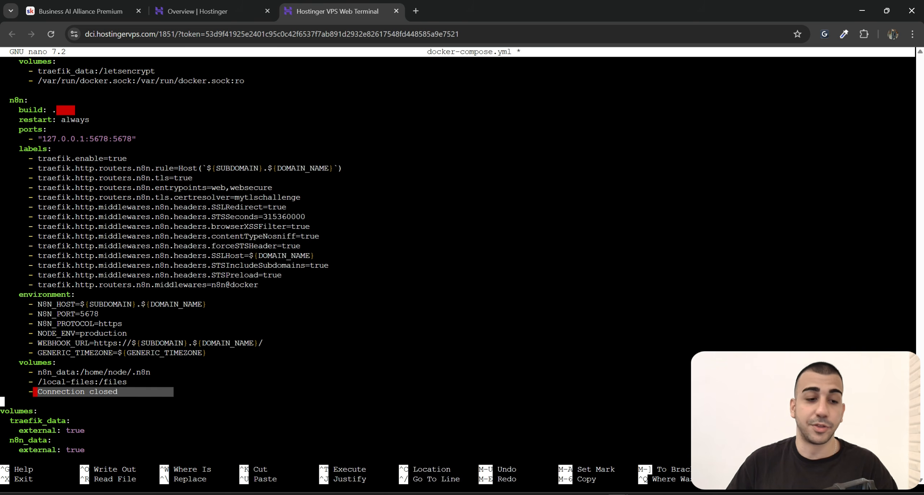
- Start a new browser terminal session from the Hostinger VPS overview and reopen docker-compose.yml in nano
drag(89, 111, 19, 110)
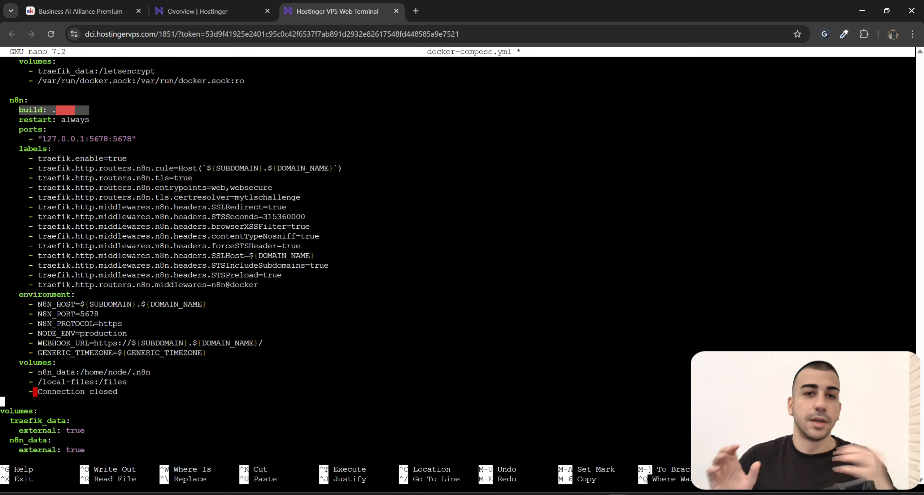
click(89, 111)
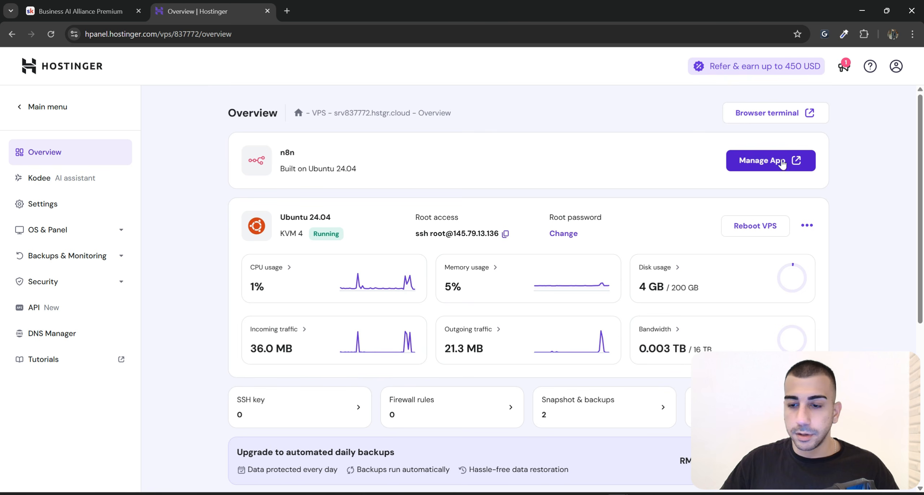
click(767, 112)
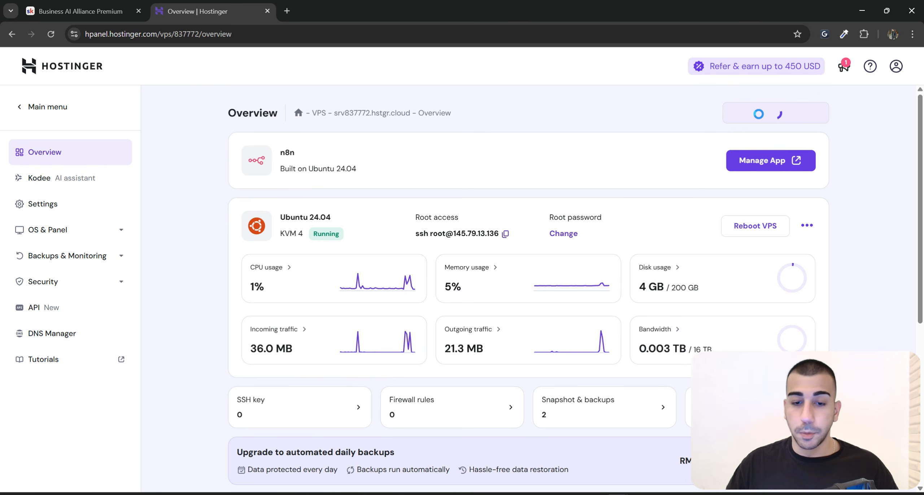
- Replace the n8n service's image line with "build: ." in the reopened docker-compose.yml
key(Down)
key(Down)
key(Down)
key(Down)
key(Down)
key(Down)
key(Down)
key(Down)
key(Down)
key(Down)
key(Down)
key(Down)
key(Down)
key(Down)
key(Down)
key(Down)
key(Down)
key(Down)
key(Down)
key(Down)
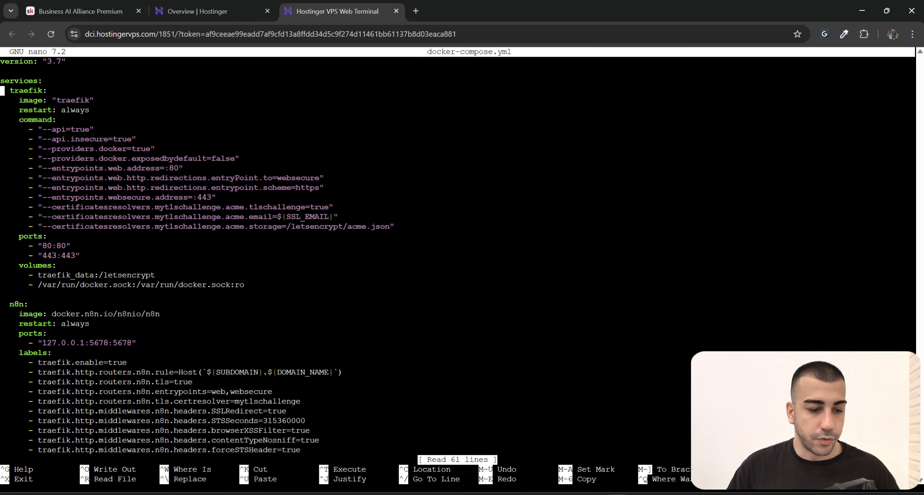
key(Right)
key(Right)
key(Right)
key(Right)
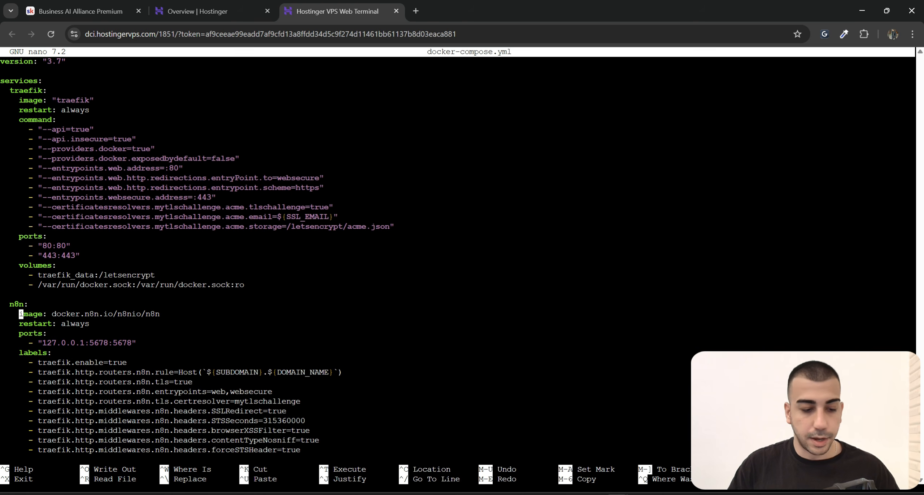
key(Delete)
key(Delete)
key(Delete)
key(Delete)
key(Delete)
key(Delete)
key(Delete)
key(Delete)
key(Delete)
key(Delete)
key(Delete)
key(Delete)
key(Delete)
key(Delete)
key(Delete)
key(Delete)
key(Delete)
key(Delete)
key(Delete)
key(Delete)
key(Delete)
key(Delete)
key(Delete)
key(Delete)
key(Delete)
key(Delete)
key(Delete)
key(Delete)
key(Delete)
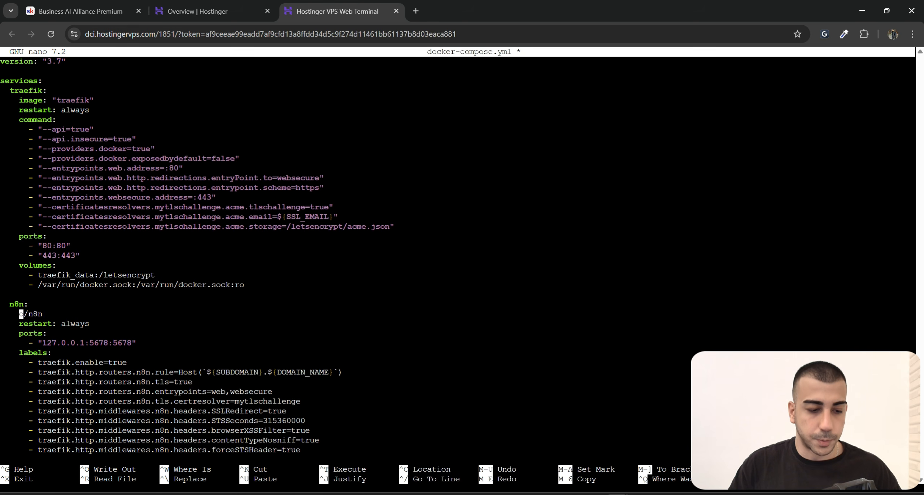
text(build: .)
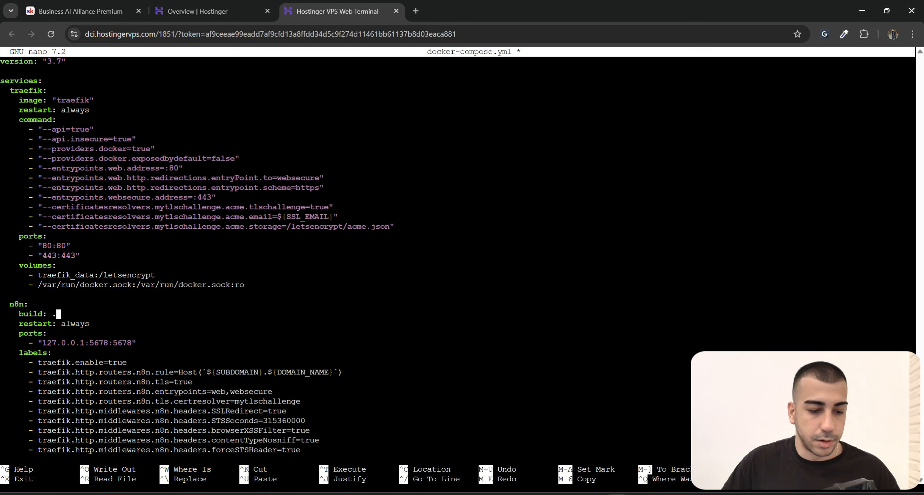
- Add the entry "- ./shared:/data/shared" below /local-files:/files in the n8n service's volumes
scroll(457, 255, down, 7)
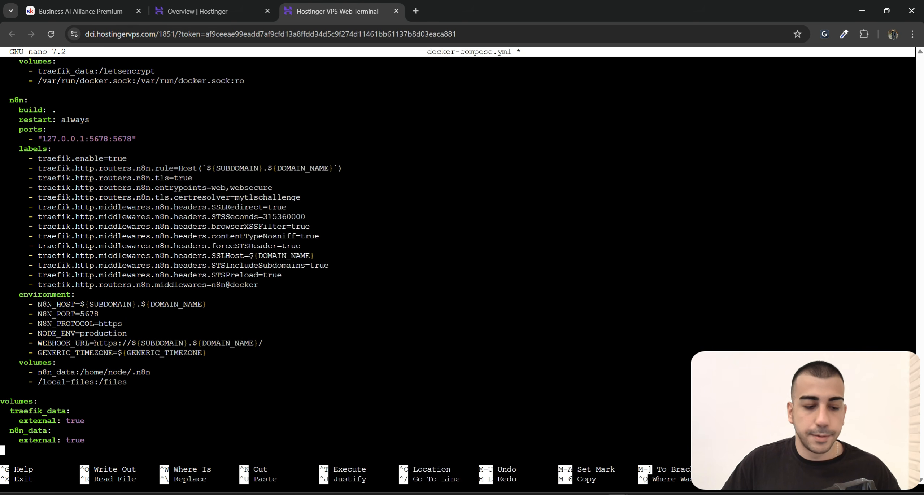
key(Up)
key(Up)
key(Up)
key(Up)
key(Up)
key(Up)
key(Up)
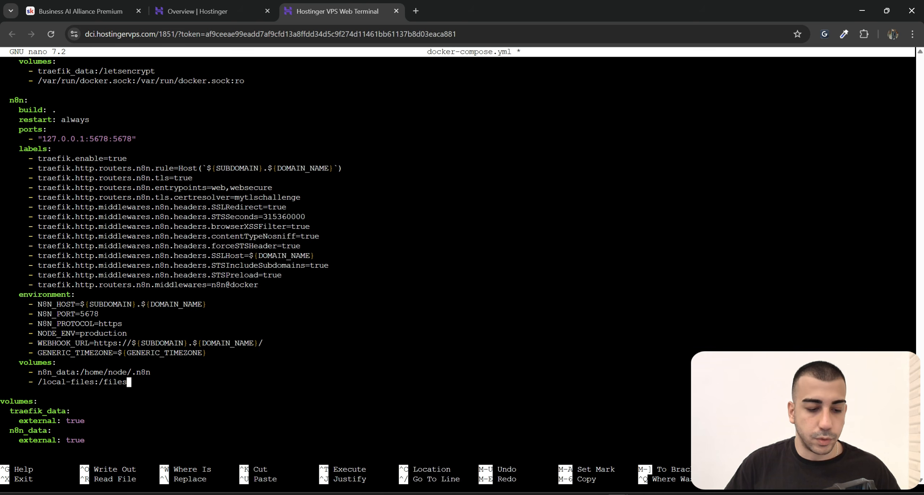
key(Return)
text(- .)
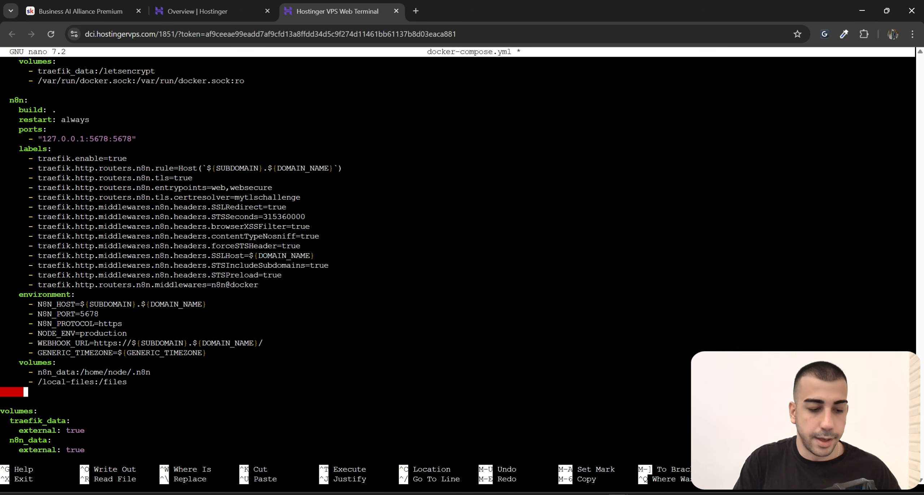
text(/shared)
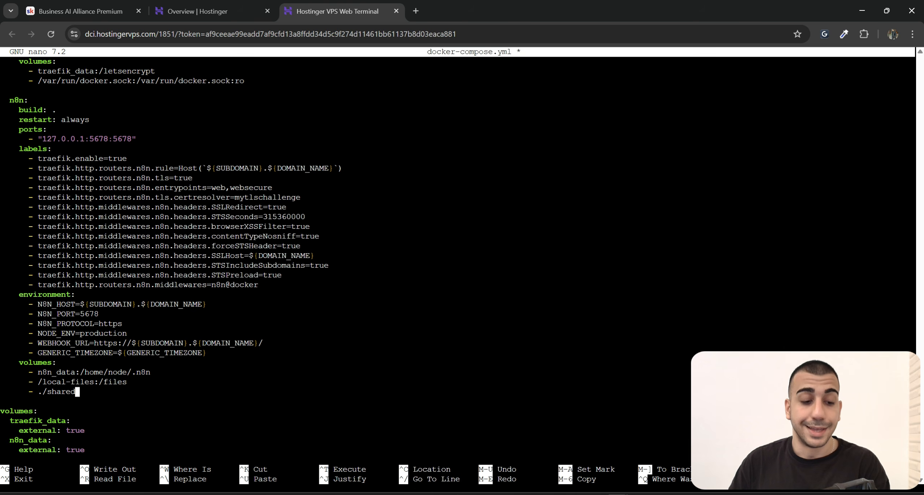
text(:/)
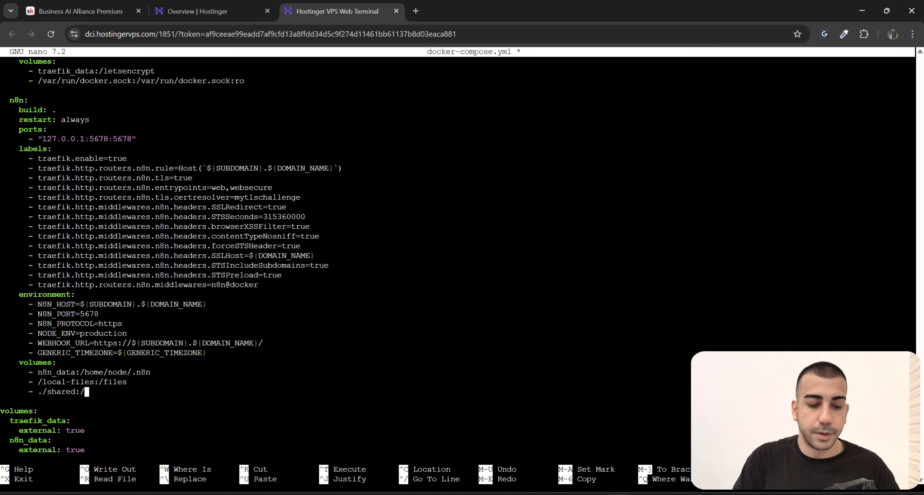
text(data/shared)
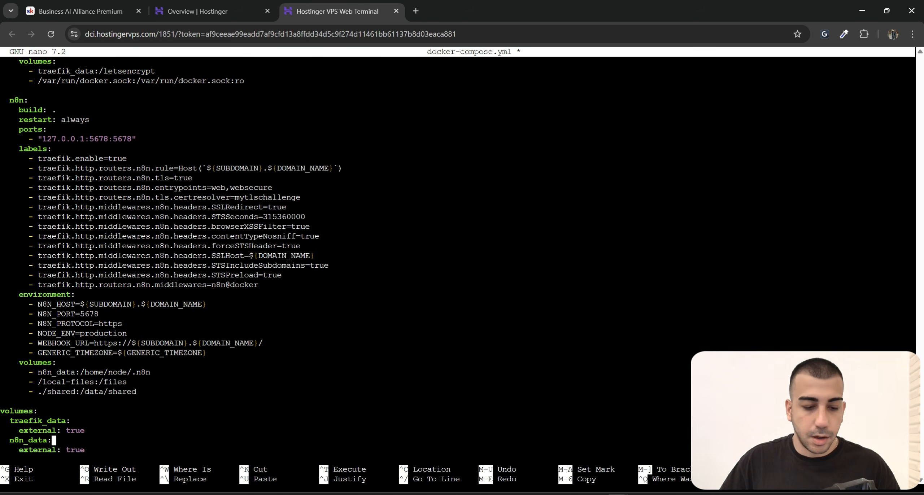
- Save docker-compose.yml and exit nano, following the save instructions in the lesson
key(alt+Tab)
scroll(415, 355, down, 5)
drag(384, 321, 420, 321)
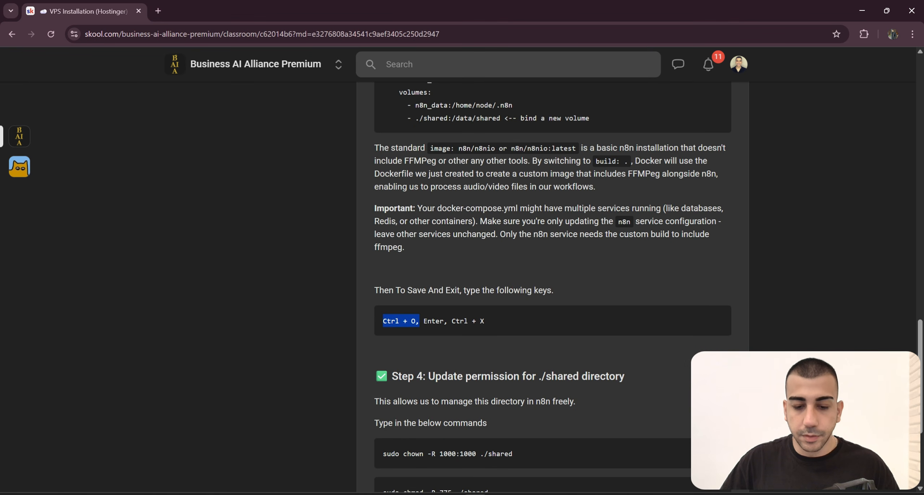
key(alt+Tab)
key(ctrl+o)
key(Return)
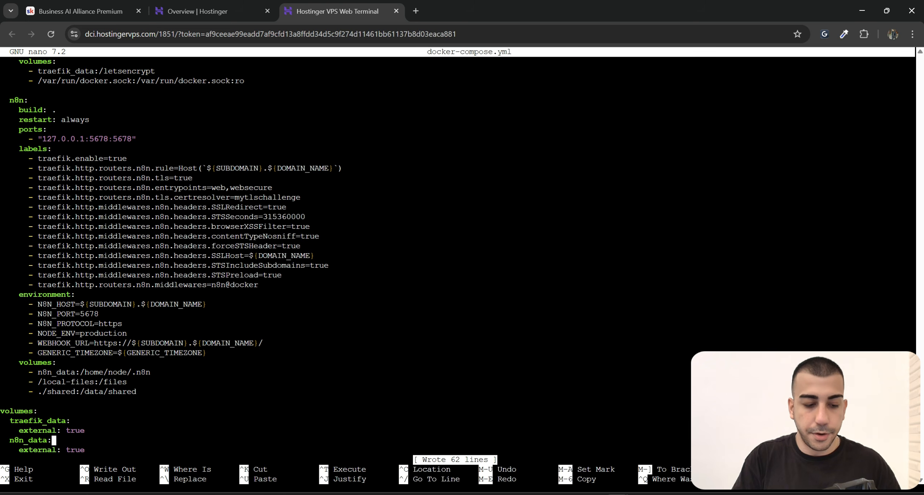
key(ctrl+x)
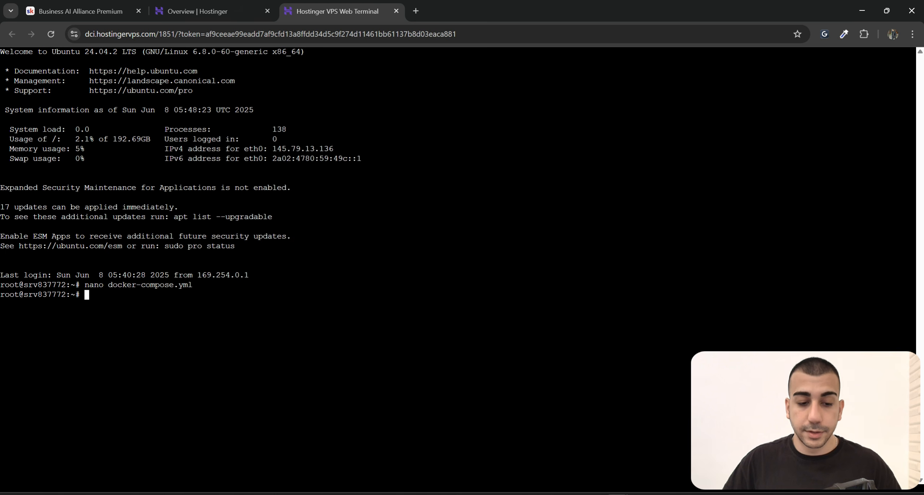
- Examine the lesson's Step 4 chown and chmod commands for the ./shared directory
key(alt+Tab)
key(alt+Tab)
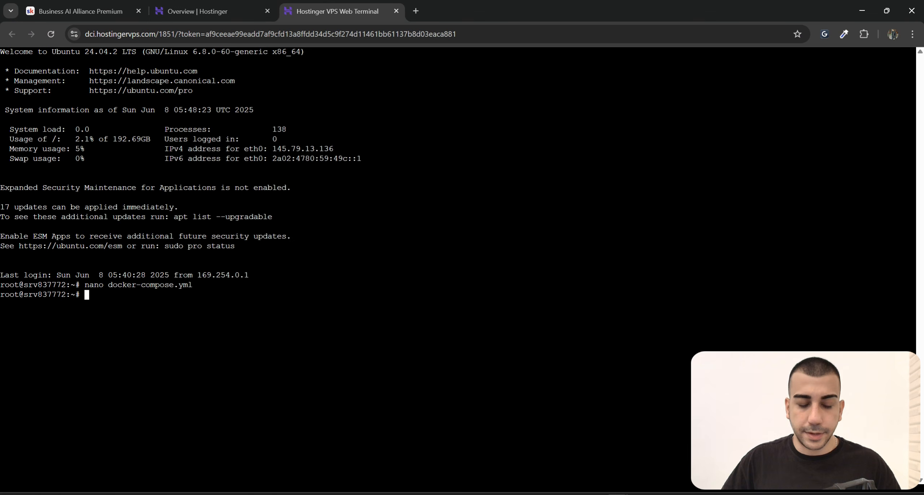
key(alt+Tab)
scroll(466, 366, down, 3)
drag(382, 292, 588, 337)
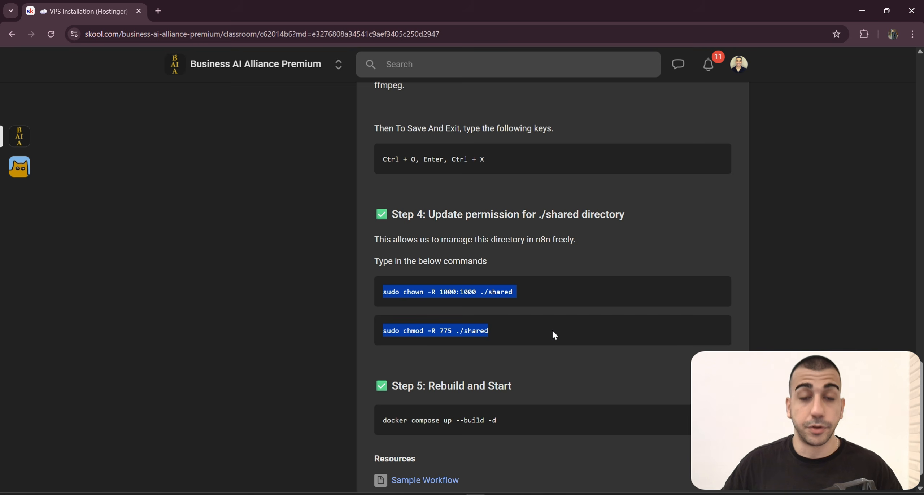
click(578, 334)
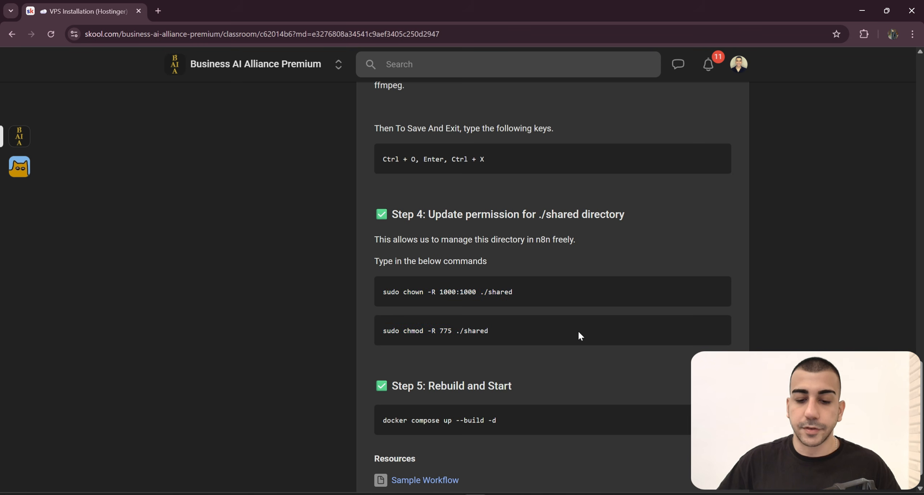
drag(514, 292, 374, 291)
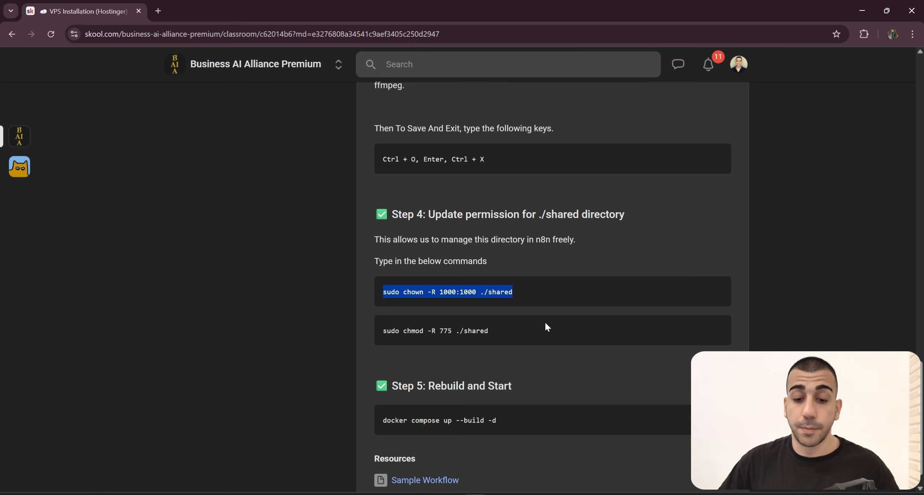
drag(514, 292, 497, 338)
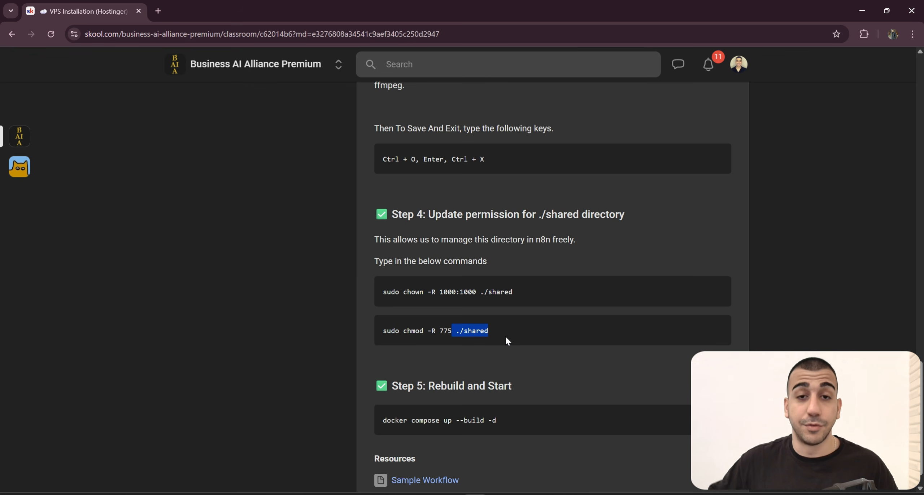
- Go back over the lesson's Step 3 example and its explanation of using build instead of image for n8n
scroll(508, 341, up, 7)
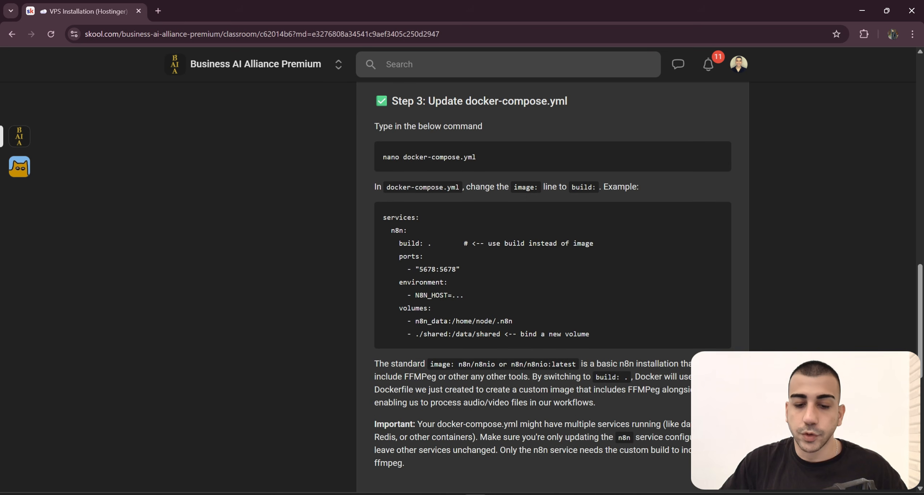
drag(382, 244, 581, 244)
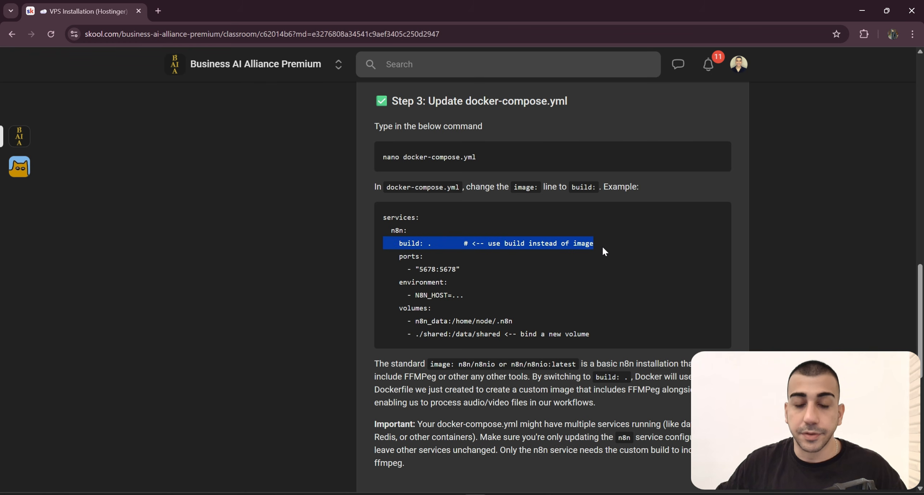
scroll(569, 292, down, 1)
drag(429, 311, 454, 309)
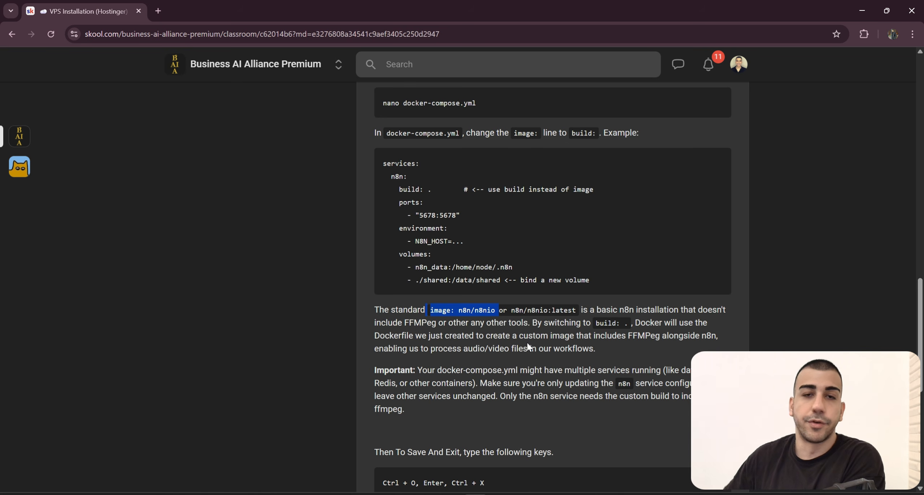
drag(579, 309, 707, 310)
drag(381, 323, 427, 323)
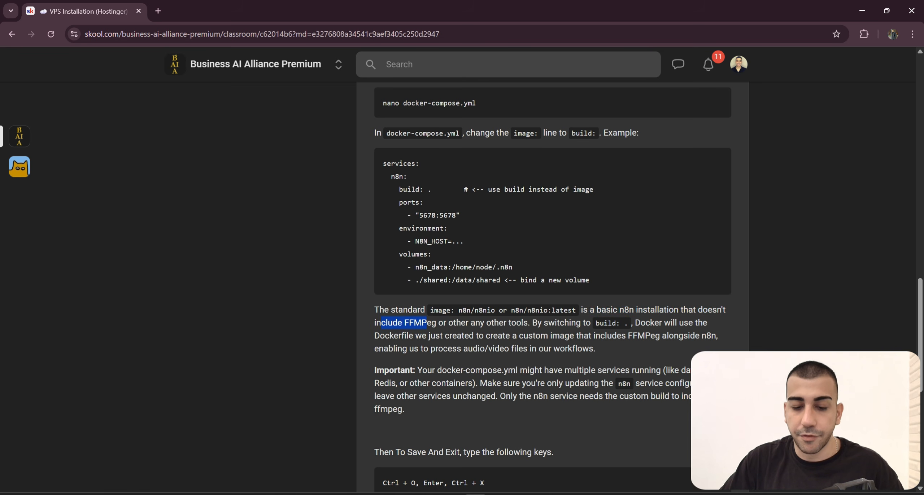
scroll(426, 323, up, 1)
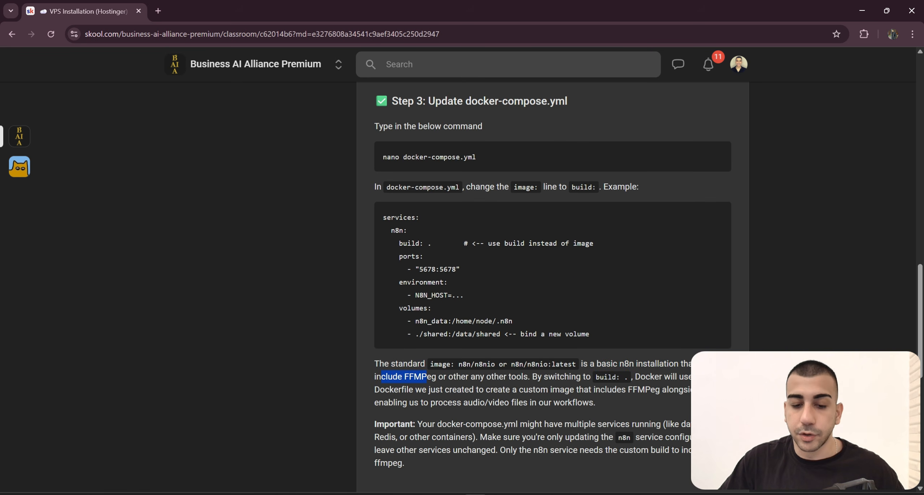
drag(400, 243, 436, 252)
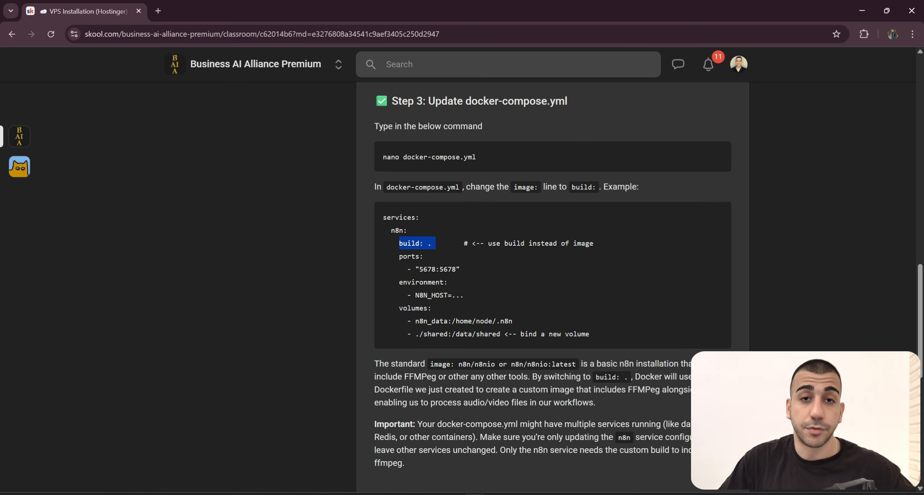
drag(384, 218, 592, 335)
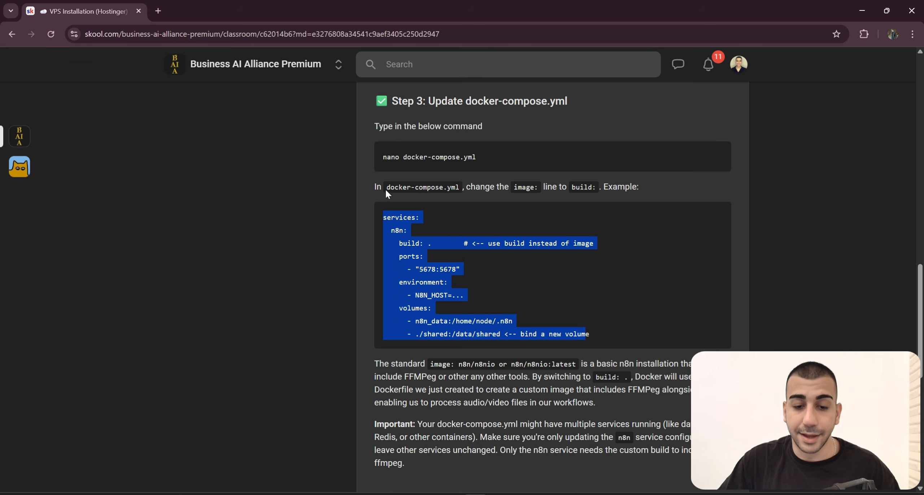
drag(387, 188, 447, 188)
drag(383, 217, 596, 337)
scroll(505, 313, up, 6)
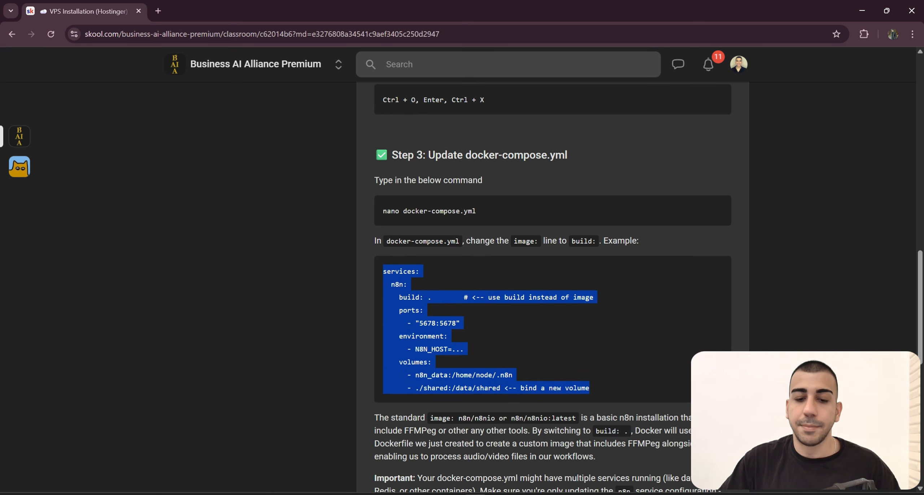
click(440, 323)
drag(439, 192, 383, 123)
scroll(470, 295, down, 7)
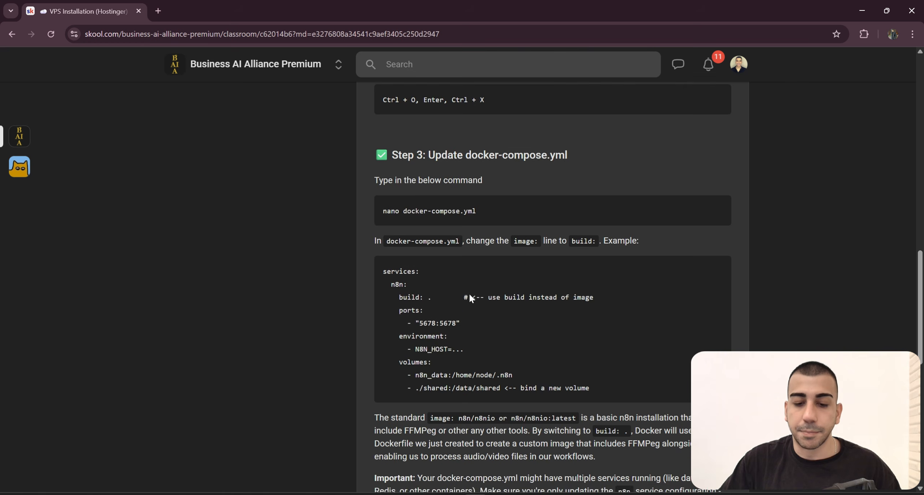
- Examine the lesson's explanation of replacing the standard n8n image with build: . and the Step 2 Dockerfile contents it relies on
drag(430, 311, 499, 310)
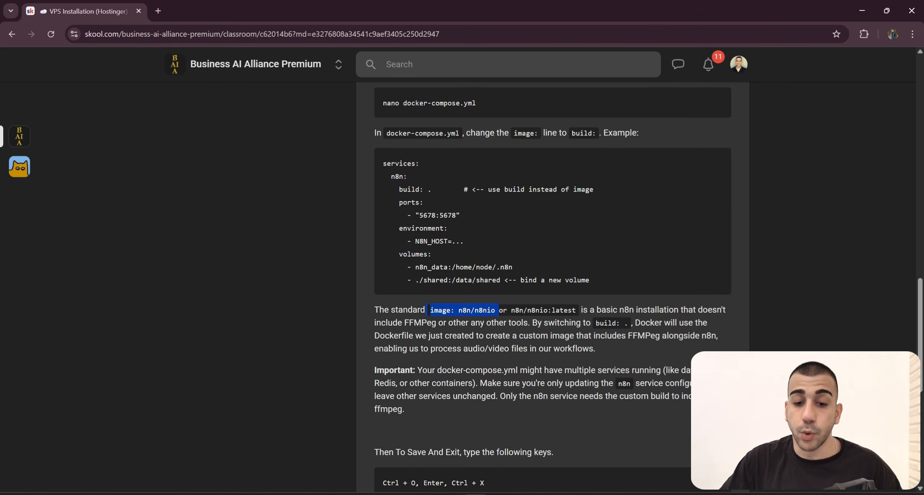
drag(423, 190, 387, 189)
scroll(488, 298, up, 1)
click(465, 362)
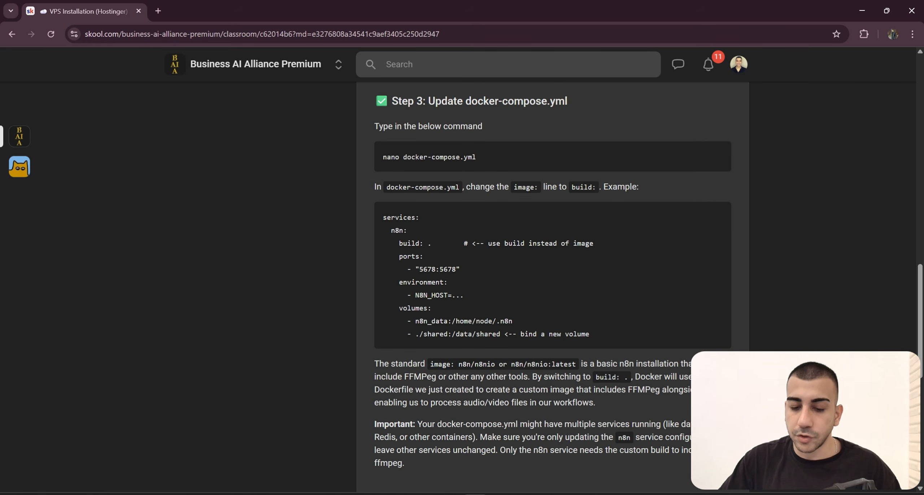
drag(430, 365, 495, 365)
click(469, 369)
scroll(438, 285, up, 9)
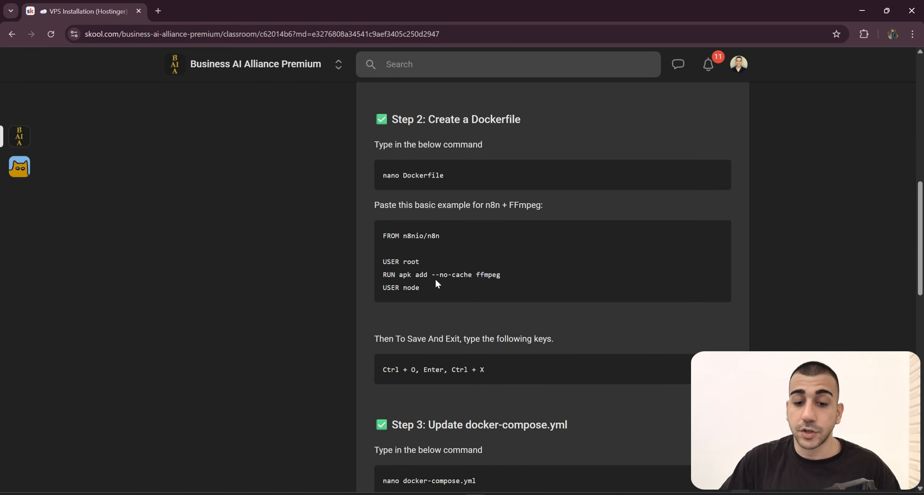
drag(439, 236, 387, 236)
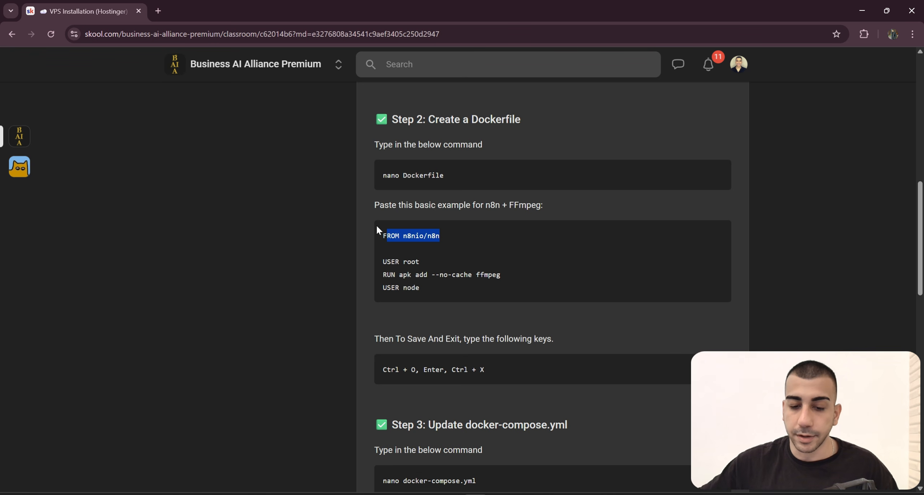
drag(442, 288, 391, 262)
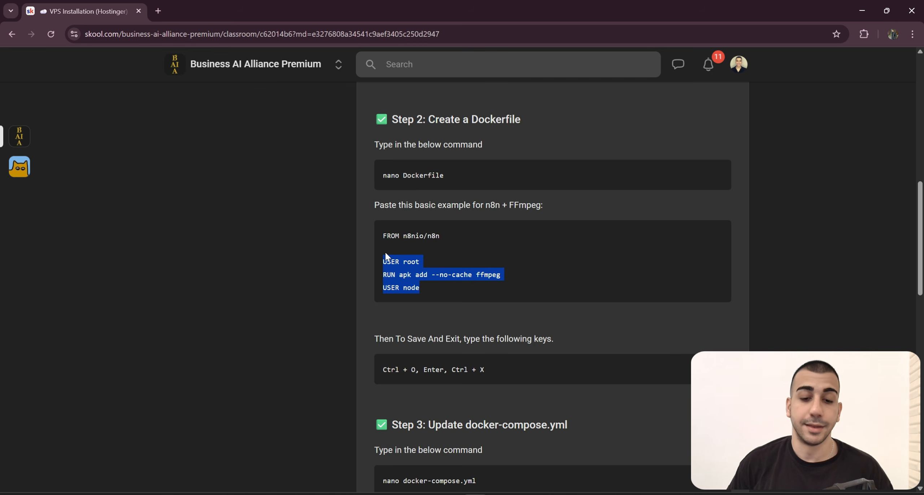
drag(382, 236, 420, 289)
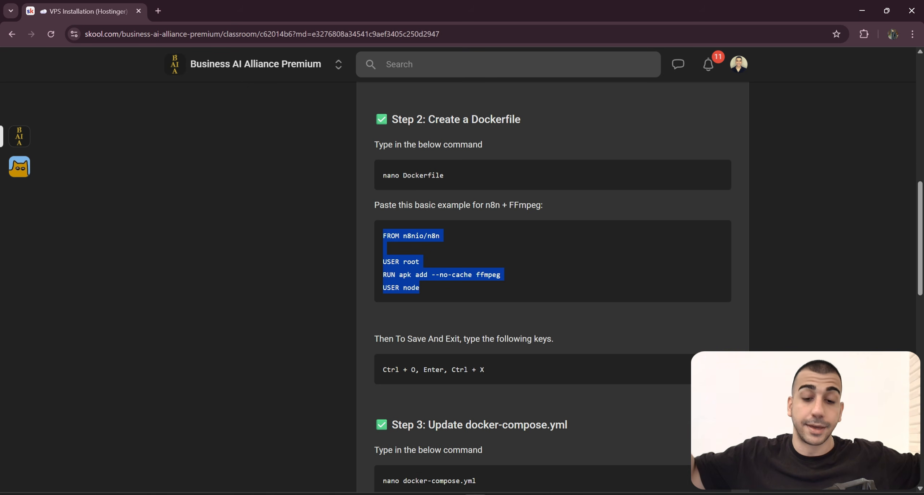
- Copy the lesson's sudo chown command for ./shared and replace the disconnected session with a fresh Hostinger VPS web terminal
scroll(439, 318, down, 5)
drag(381, 264, 543, 273)
drag(382, 264, 530, 266)
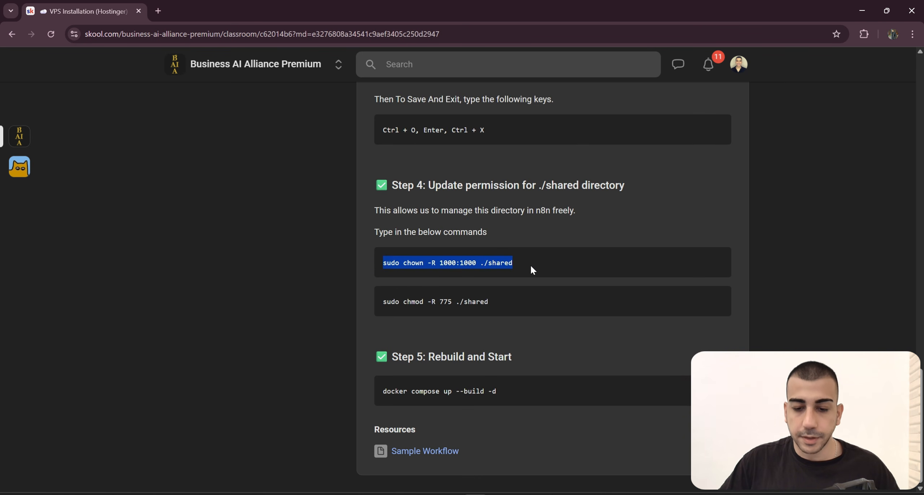
key(alt+Tab)
drag(179, 296, 52, 295)
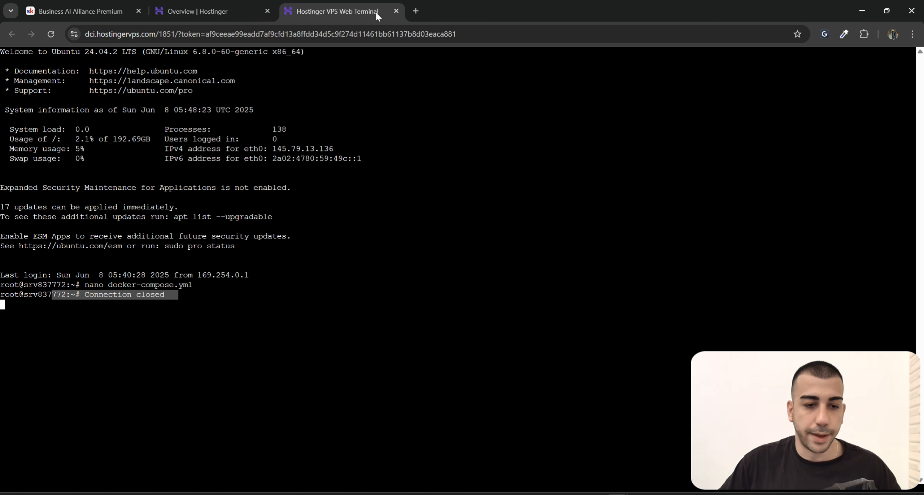
click(396, 11)
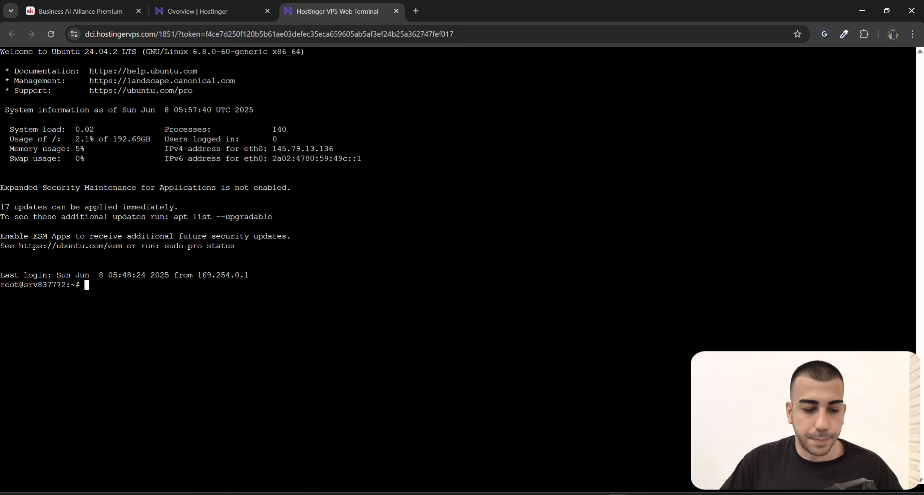
- Try to change the shared directory's ownership by running sudo chown -R 1000:1000 ./shared on the VPS
right_click(109, 303)
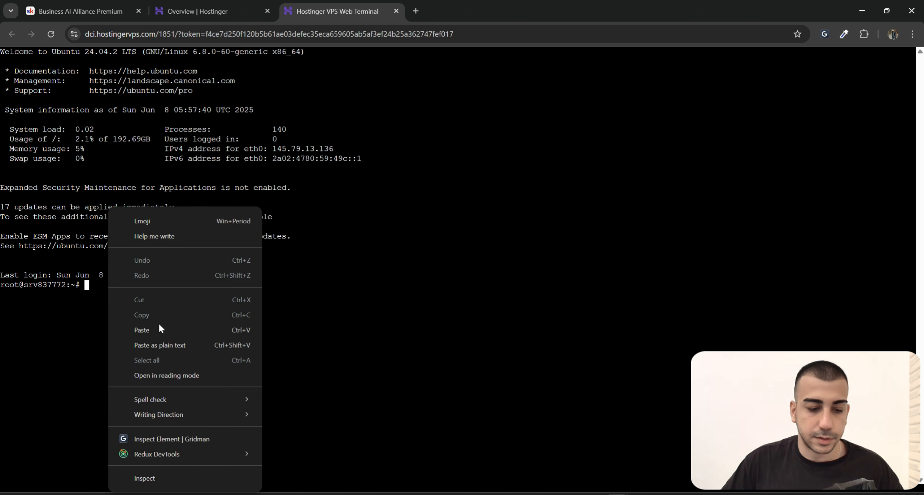
click(158, 328)
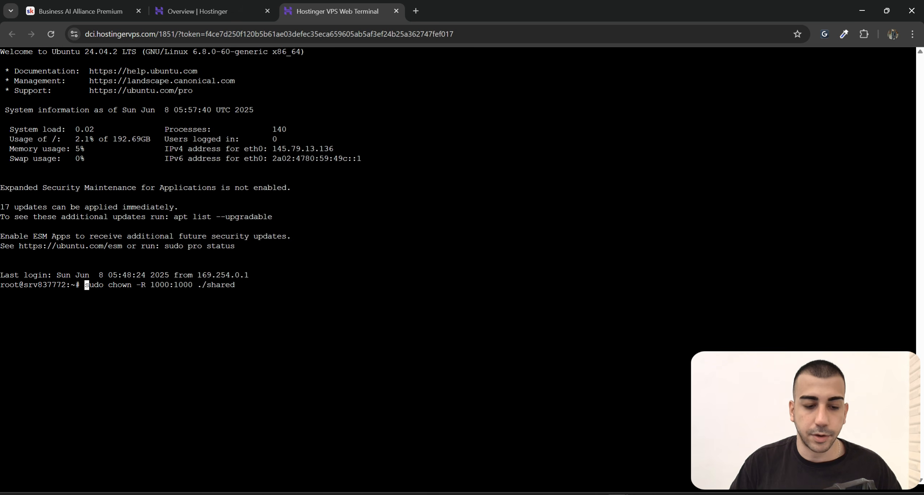
key(Return)
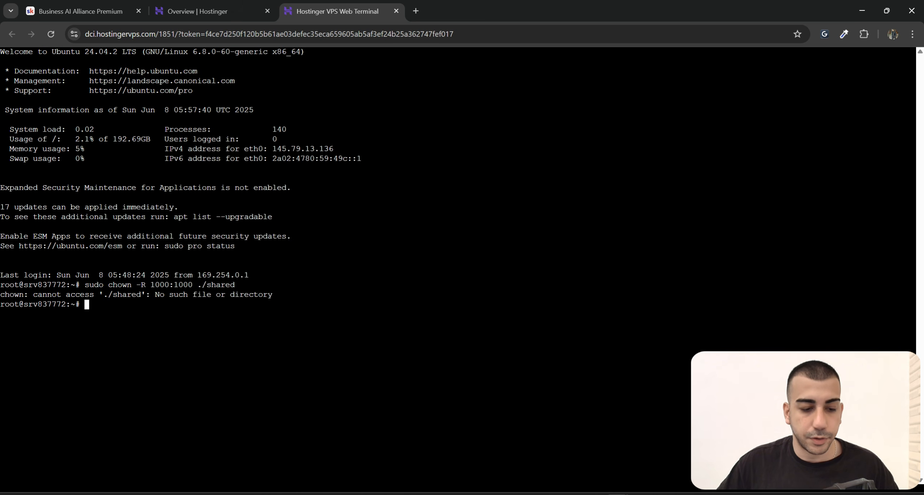
drag(85, 285, 234, 285)
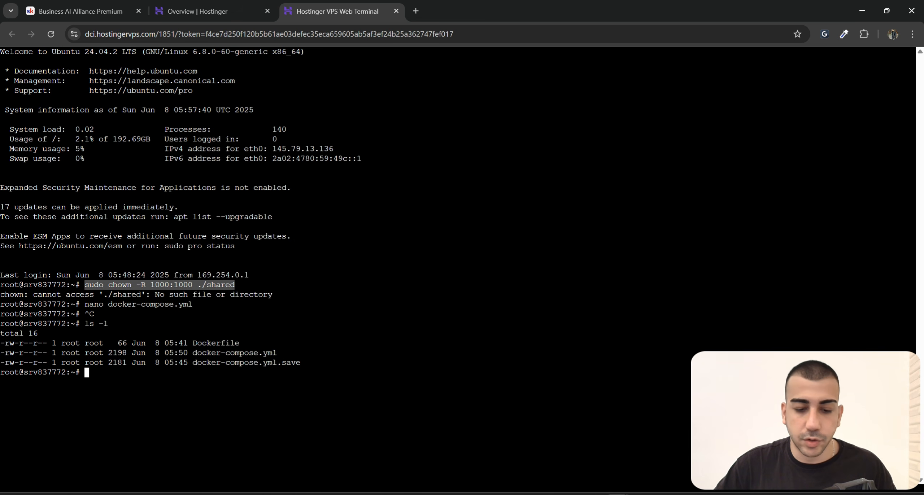
- Copy the rebuild command docker compose up --build -d from the lesson's Step 5 and paste it at the VPS terminal prompt
key(alt+Tab)
drag(514, 390, 376, 387)
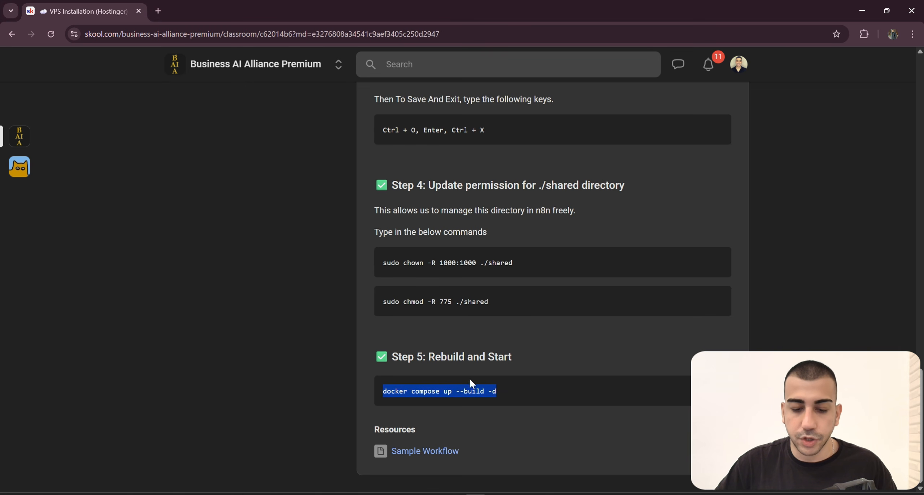
key(ctrl+c)
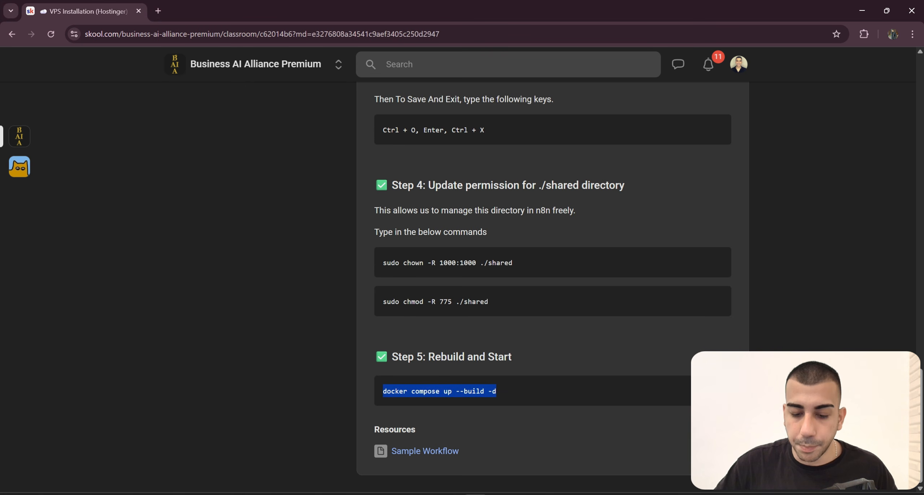
click(169, 399)
key(alt+Tab)
drag(169, 382, 165, 363)
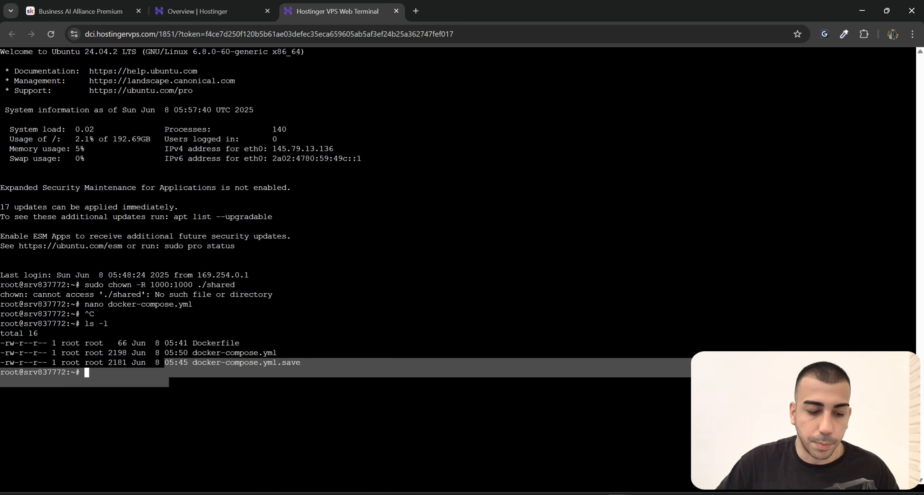
click(165, 363)
key(ctrl+v)
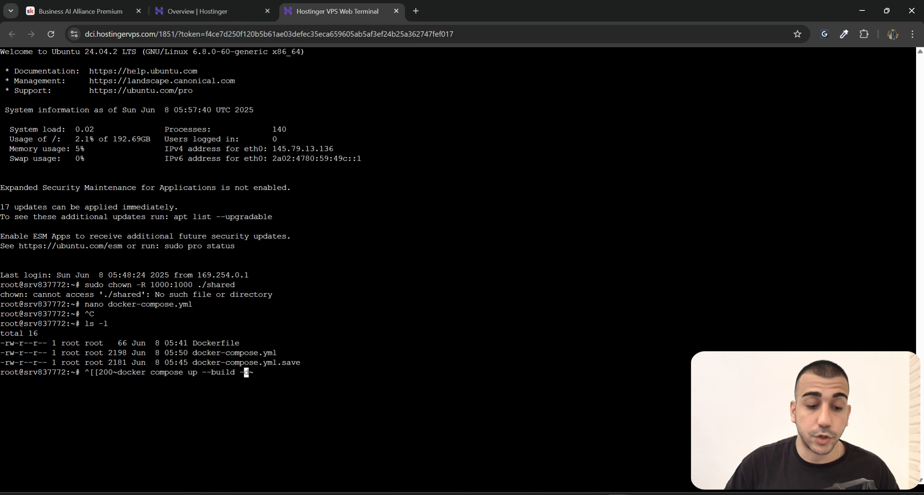
- Remove the stray paste characters at both ends of the command line and run docker compose up --build -d
key(ctrl+Left)
key(ctrl+Left)
key(ctrl+Left)
key(ctrl+Left)
key(ctrl+Left)
key(ctrl+Left)
key(ctrl+Right)
key(Right)
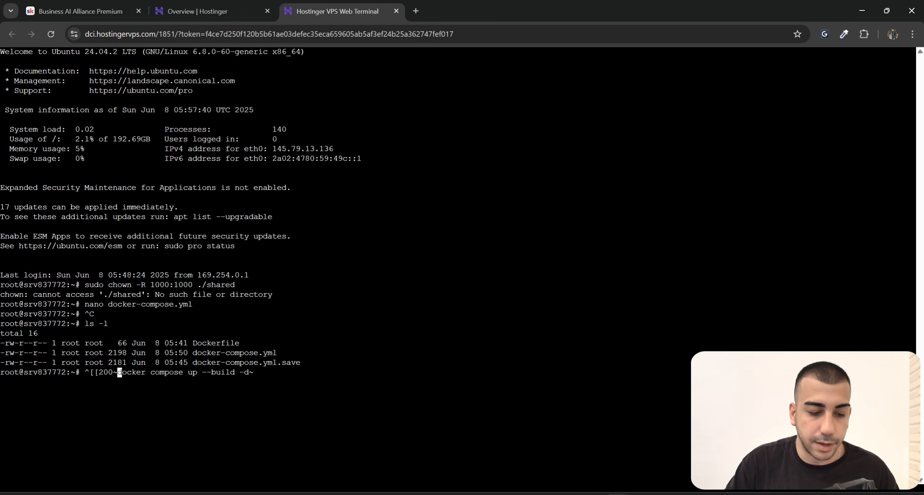
key(BackSpace)
key(BackSpace)
key(BackSpace)
key(BackSpace)
key(BackSpace)
key(BackSpace)
key(Right)
key(Right)
key(Right)
key(Right)
key(Right)
key(Right)
key(Right)
key(Right)
key(Right)
key(Right)
key(Right)
key(Right)
key(Right)
key(Right)
key(Right)
key(Right)
key(Right)
key(Right)
key(Right)
key(Right)
key(Right)
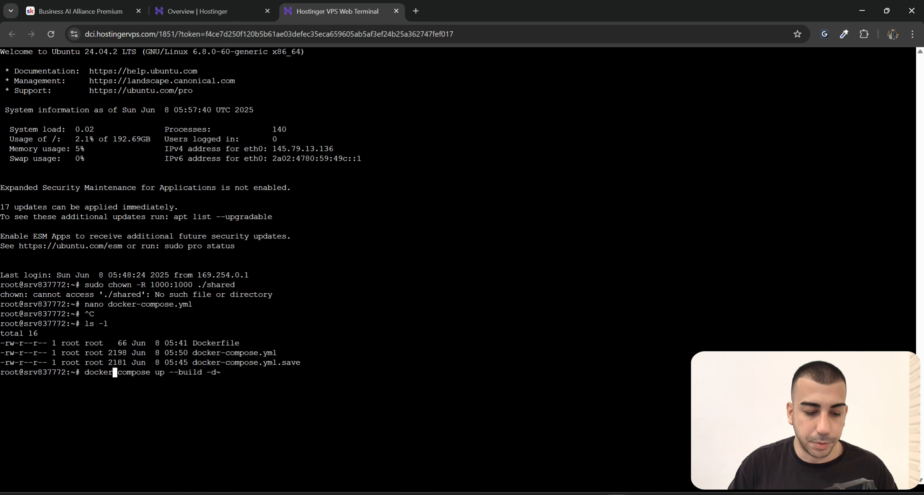
key(BackSpace)
key(Return)
- Recall the earlier ownership command in the VPS terminal and run sudo chown -R 1000:1000 ./shared again
key(alt+Tab)
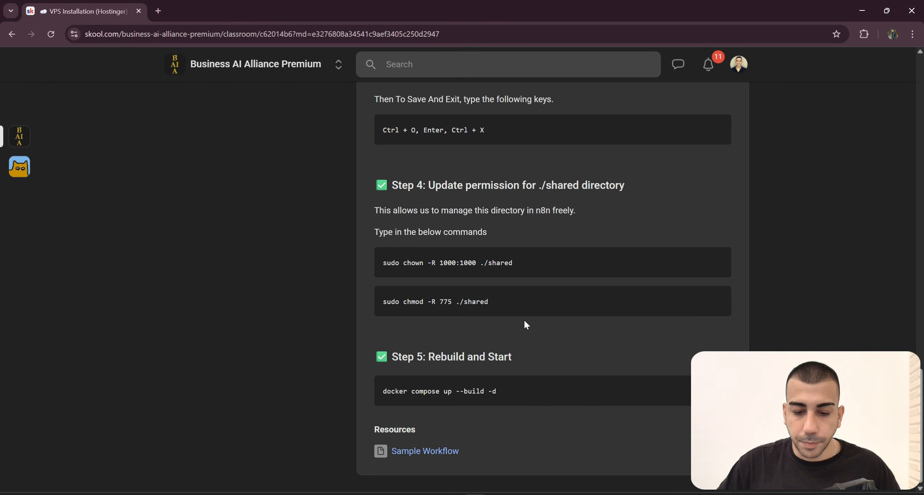
drag(514, 263, 379, 261)
key(alt+Tab)
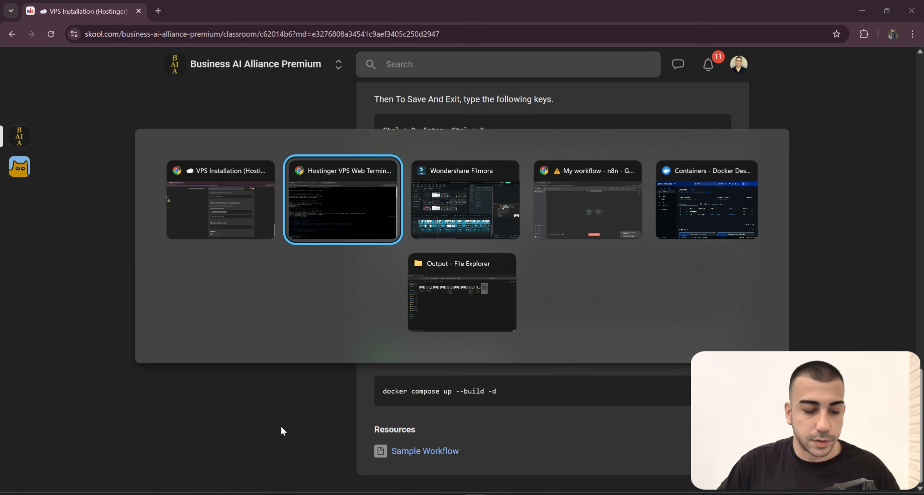
click(316, 214)
key(Up)
key(Up)
key(Up)
key(Up)
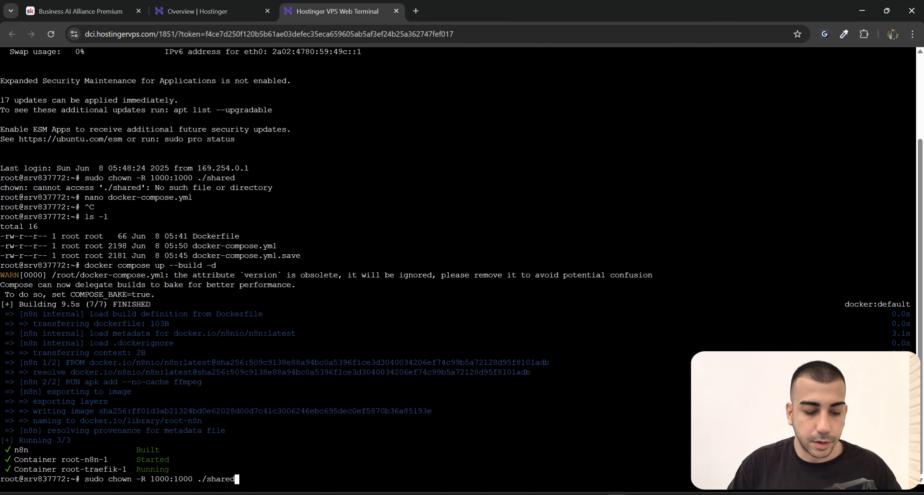
key(Return)
drag(291, 470, 86, 470)
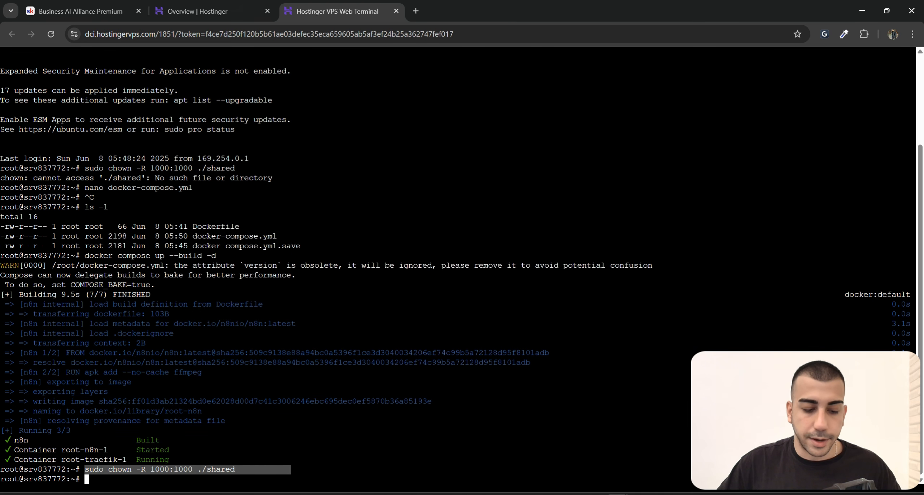
- Copy the lesson's chmod command and run sudo chmod -R 775 ./shared in the VPS terminal
key(alt+Tab)
click(527, 292)
drag(526, 292, 382, 306)
right_click(430, 311)
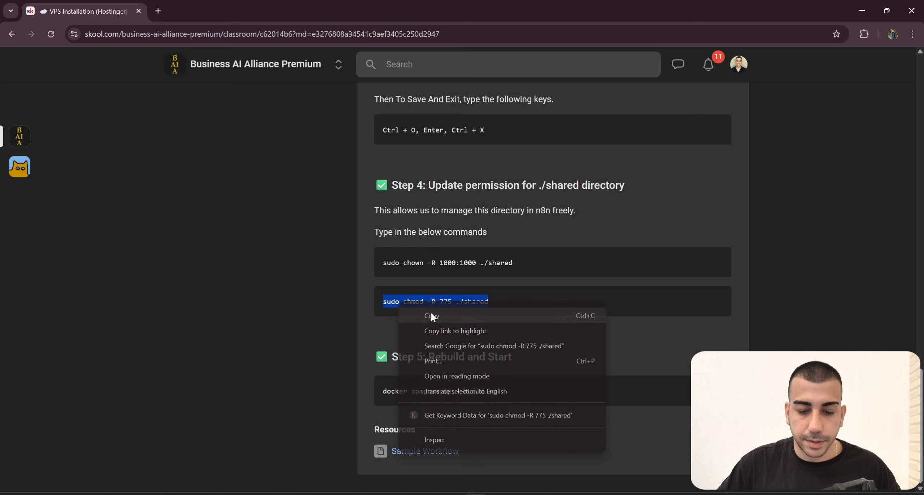
click(447, 318)
key(alt+Tab)
right_click(109, 480)
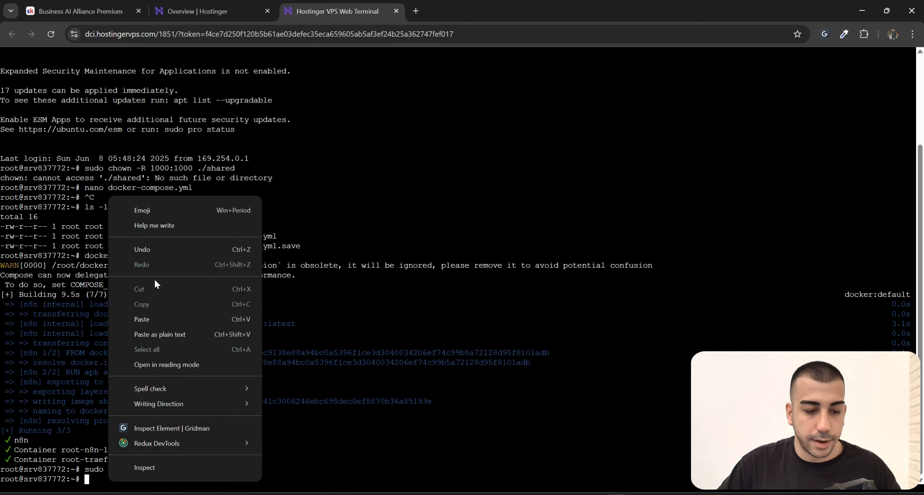
click(152, 319)
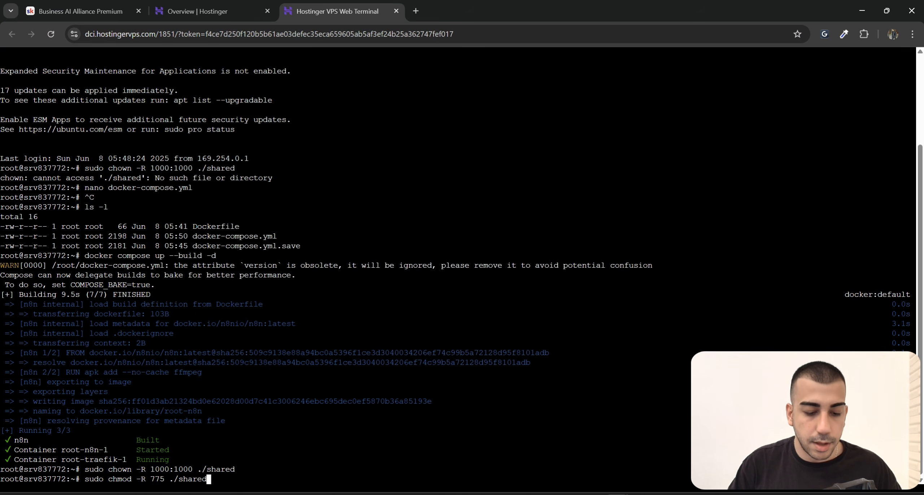
key(Return)
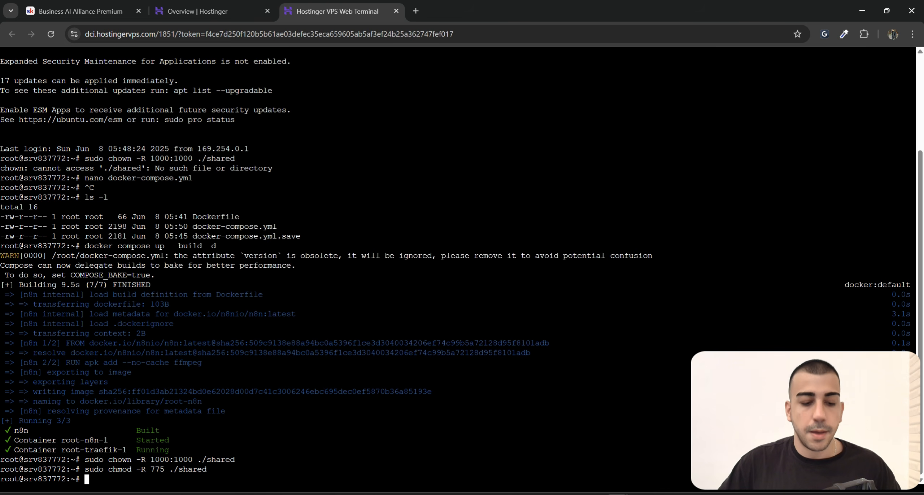
drag(145, 480, 2, 149)
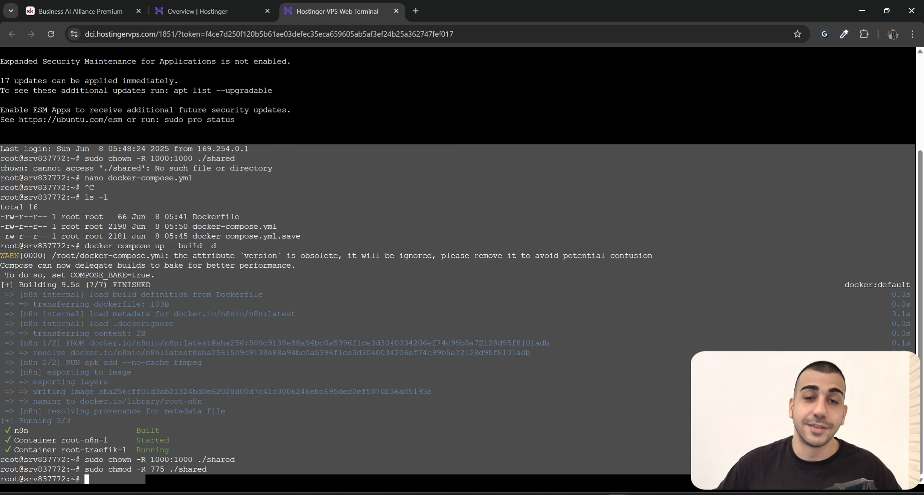
- Review the order of the lesson's rebuild and ./shared permission steps, including the revised Step 4 and Step 5
click(79, 11)
click(325, 11)
key(alt+Tab)
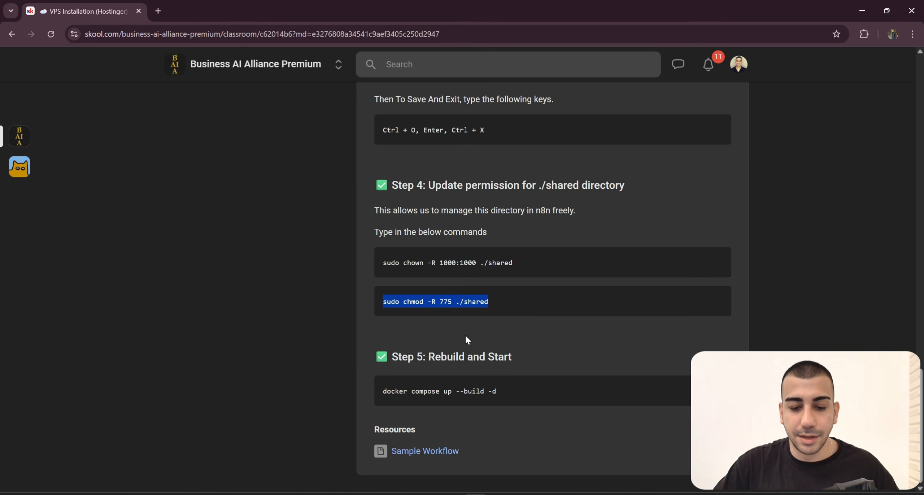
drag(518, 406, 452, 349)
scroll(452, 349, up, 20)
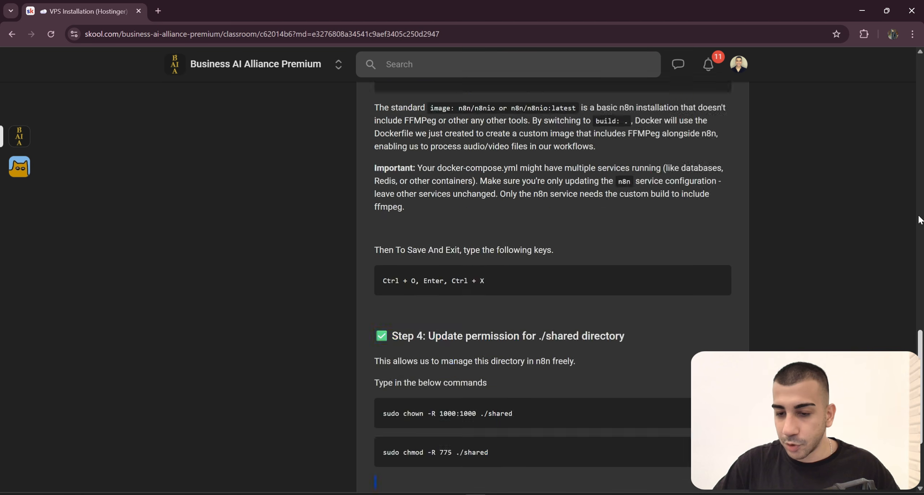
scroll(746, 310, down, 10)
scroll(747, 315, down, 5)
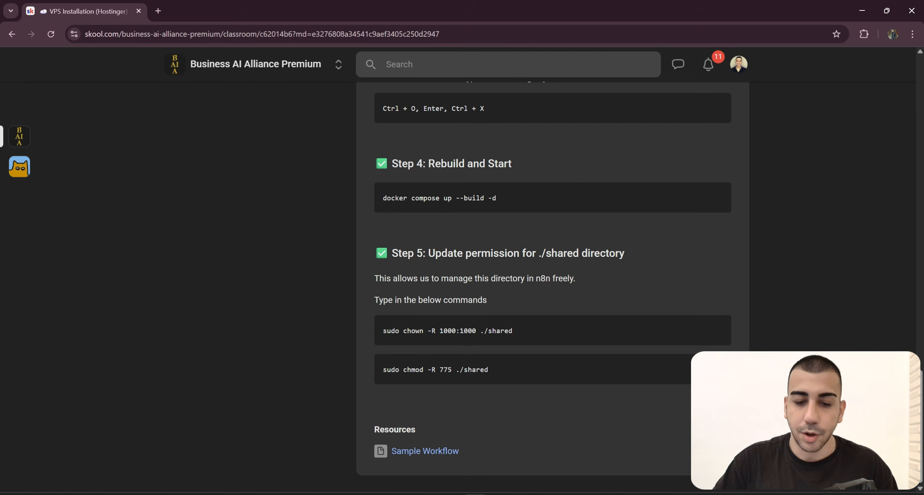
drag(490, 370, 367, 161)
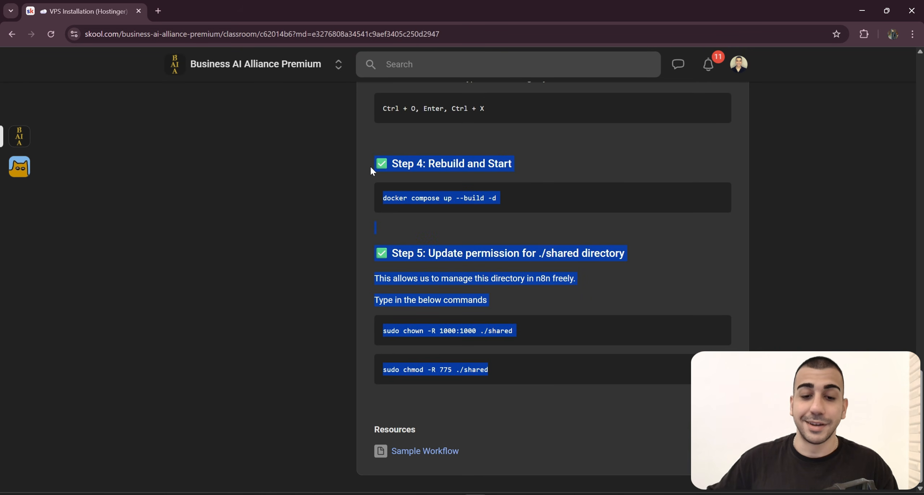
click(718, 258)
- Switch to the n8n workflow on the VPS, reload it and execute it to test the Execute Command node
key(alt+Tab)
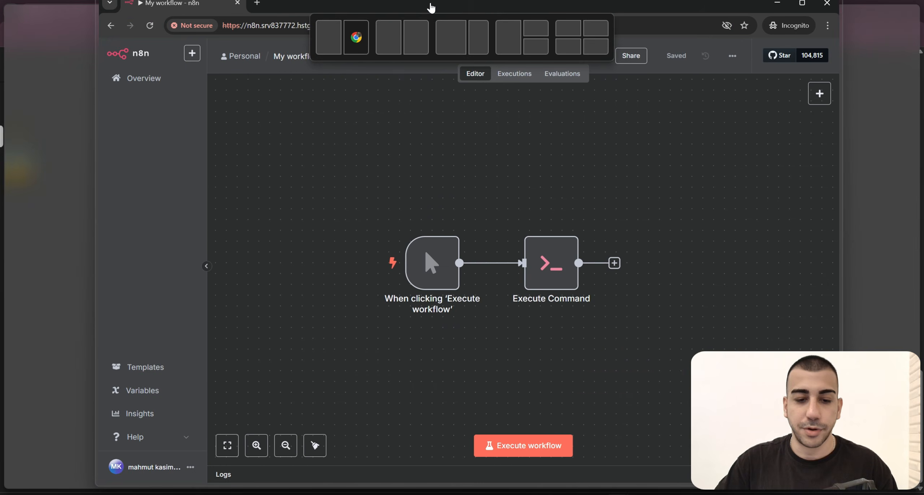
key(F5)
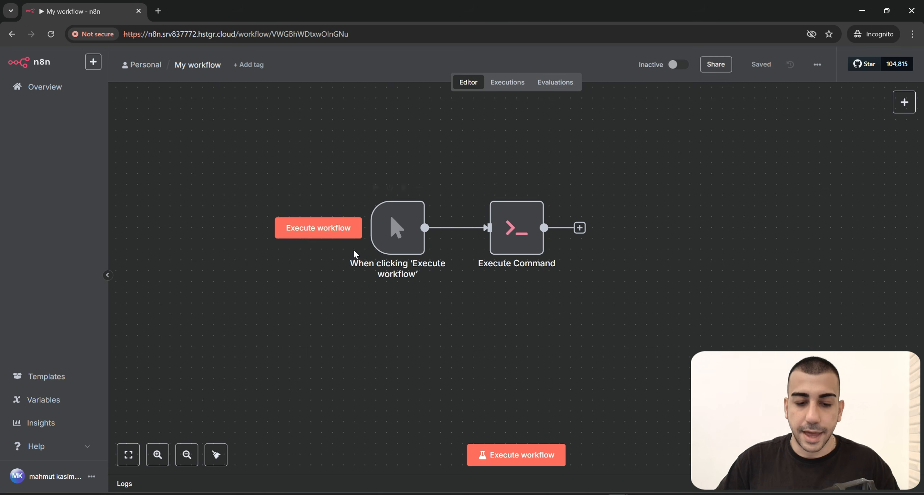
click(330, 233)
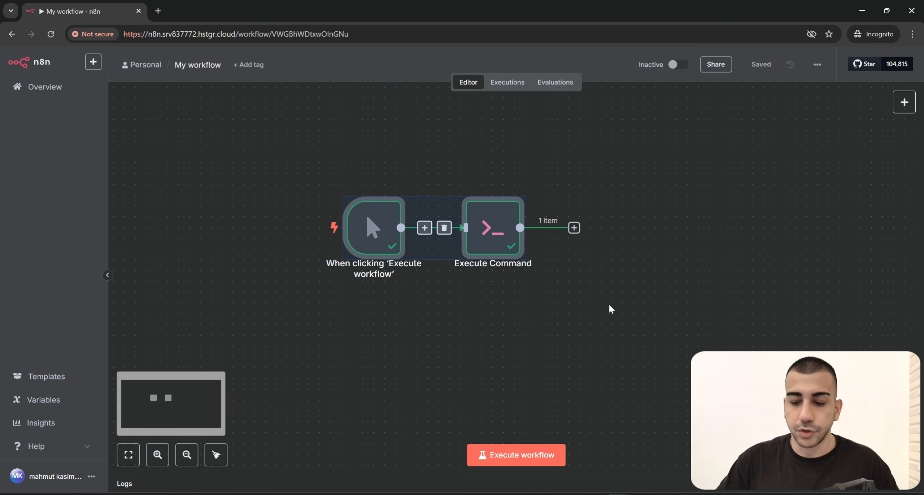
- Open the Execute Command node and examine the stdout returned by ffmpeg -version
double_click(491, 231)
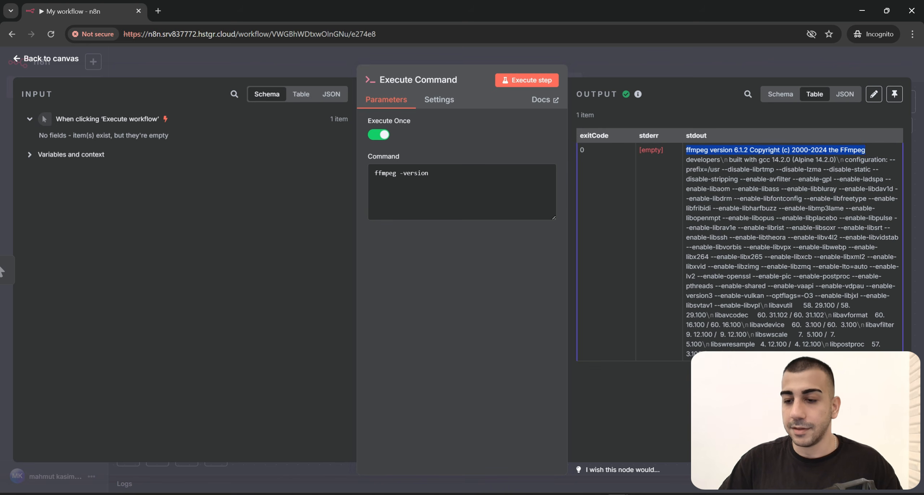
drag(865, 150, 743, 160)
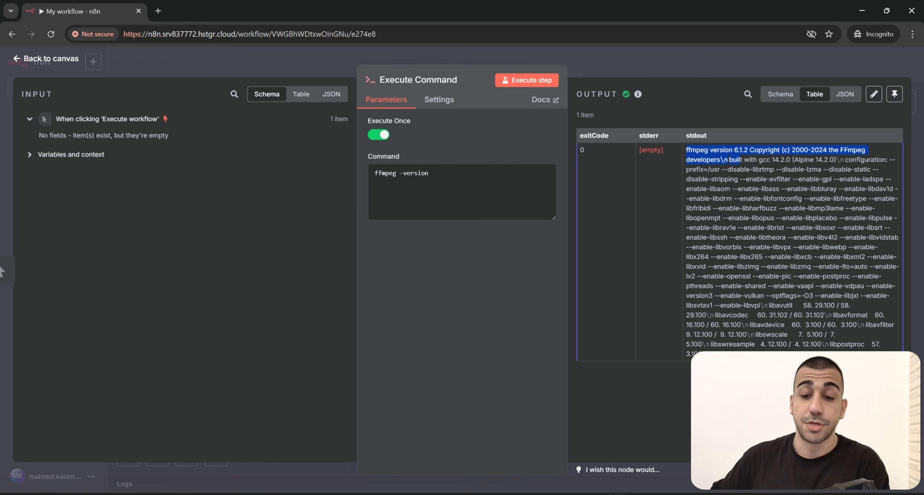
click(692, 67)
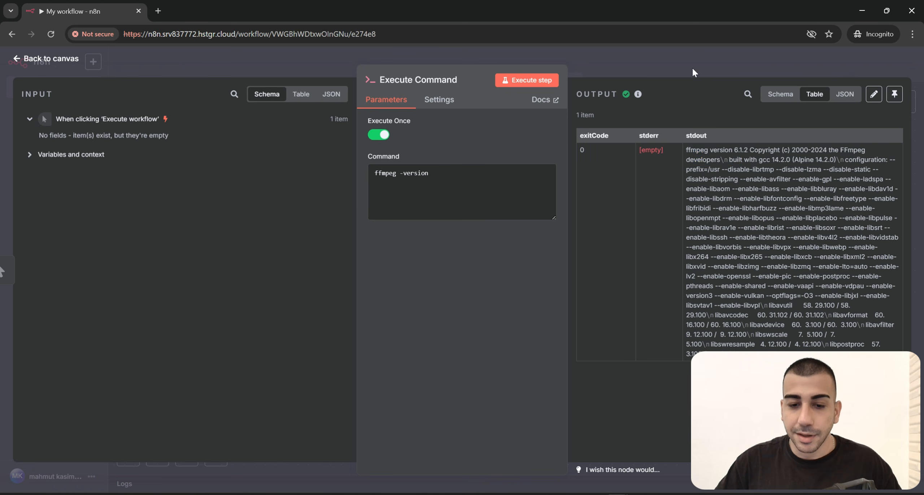
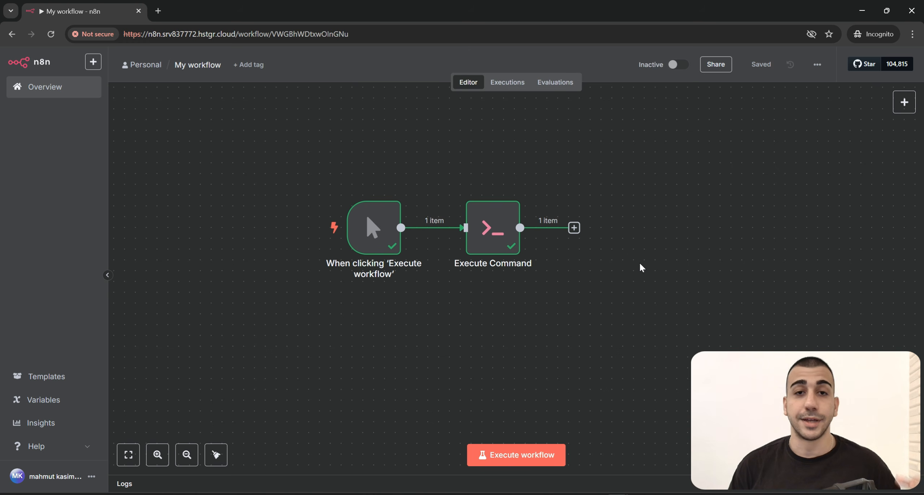
- Delete the two test nodes and paste the lesson's Sample Workflow from its resources into the VPS n8n canvas
drag(714, 345, 408, 165)
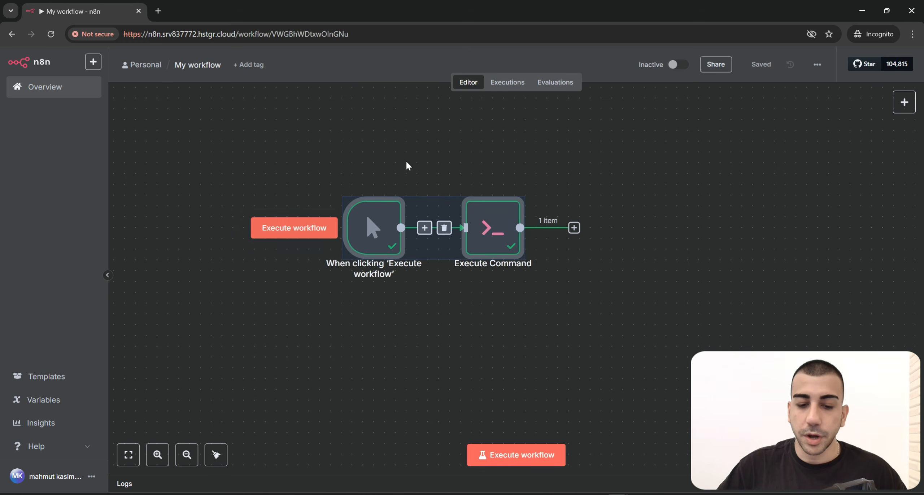
key(Delete)
scroll(431, 203, down, 5)
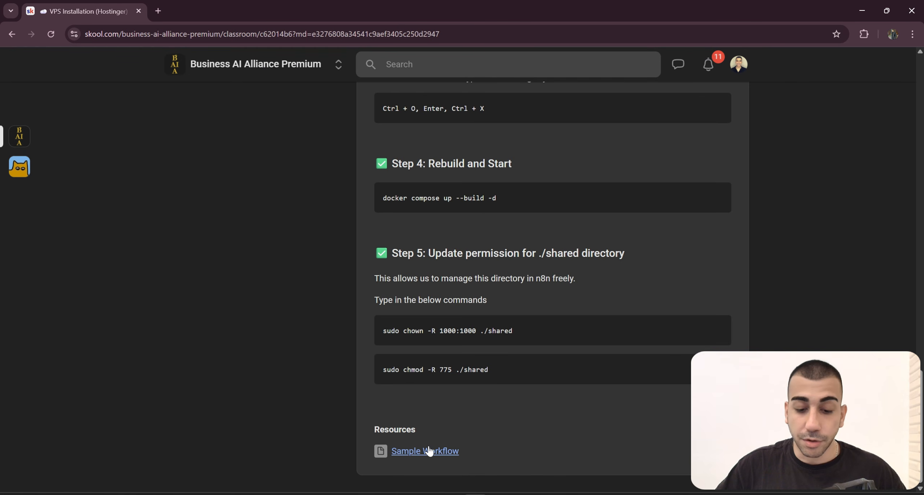
click(429, 451)
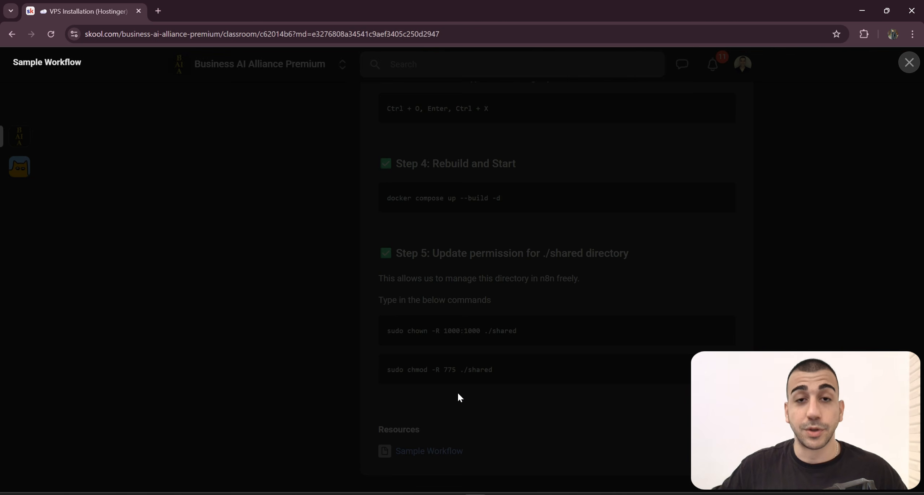
click(510, 314)
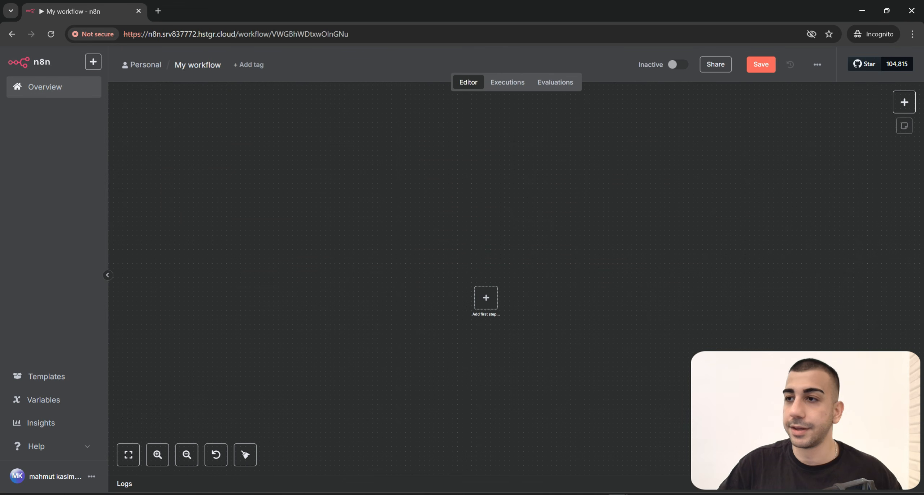
key(ctrl+v)
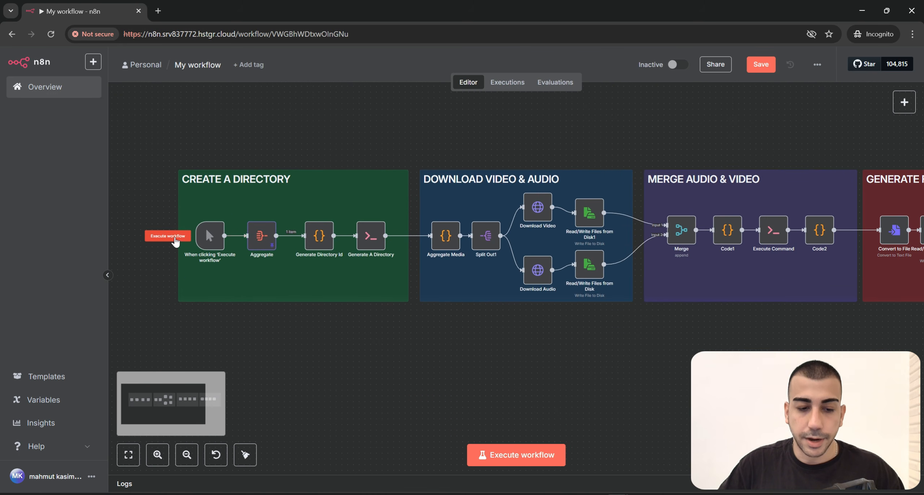
- Execute the pasted sample workflow on the VPS and follow its progress through the Download Video & Audio stage
click(168, 236)
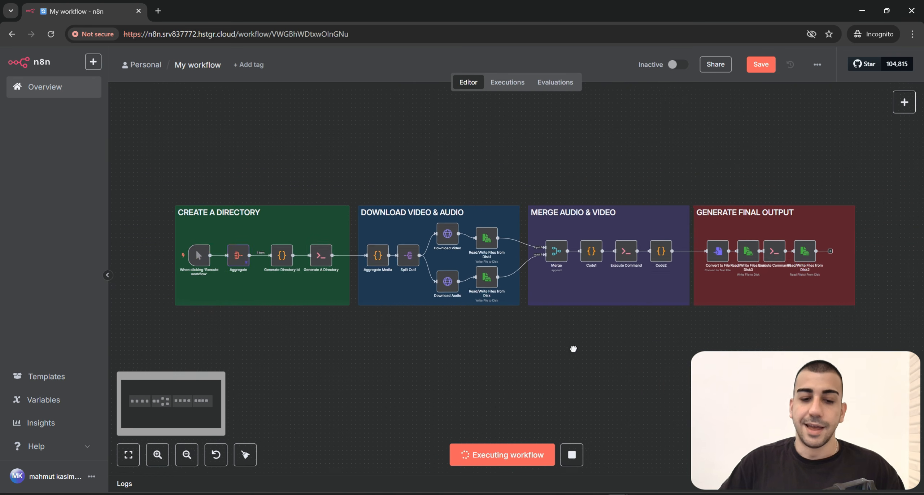
drag(574, 349, 542, 341)
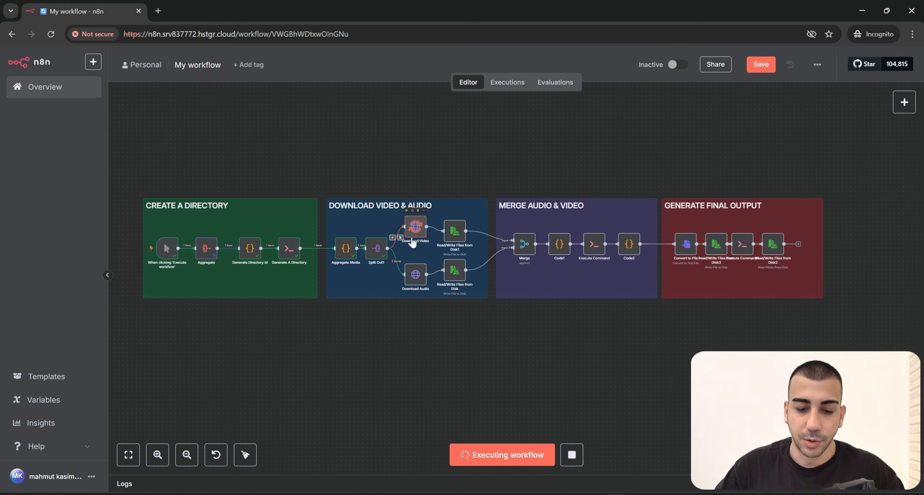
scroll(408, 296, up, 5)
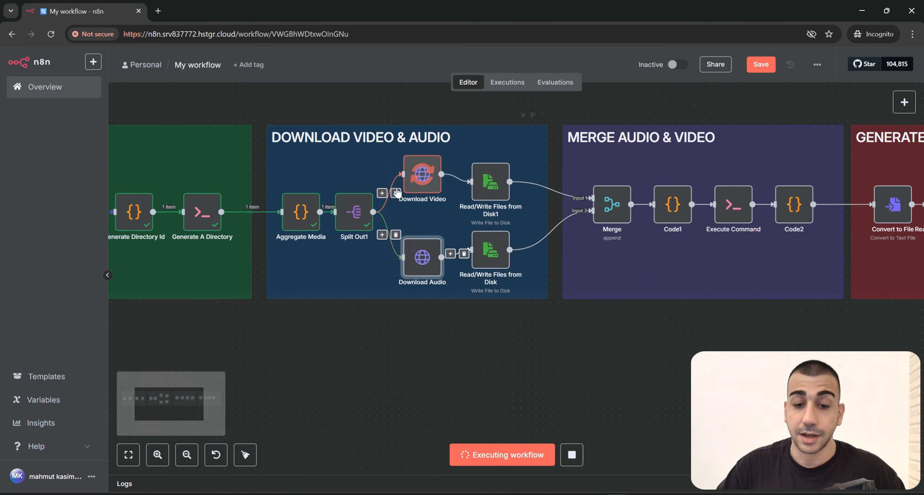
click(514, 346)
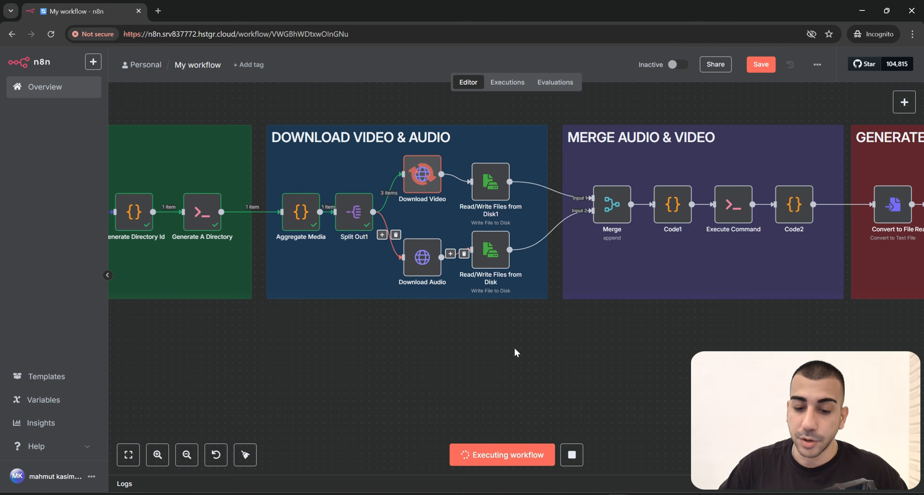
drag(515, 347, 510, 369)
drag(520, 335, 464, 177)
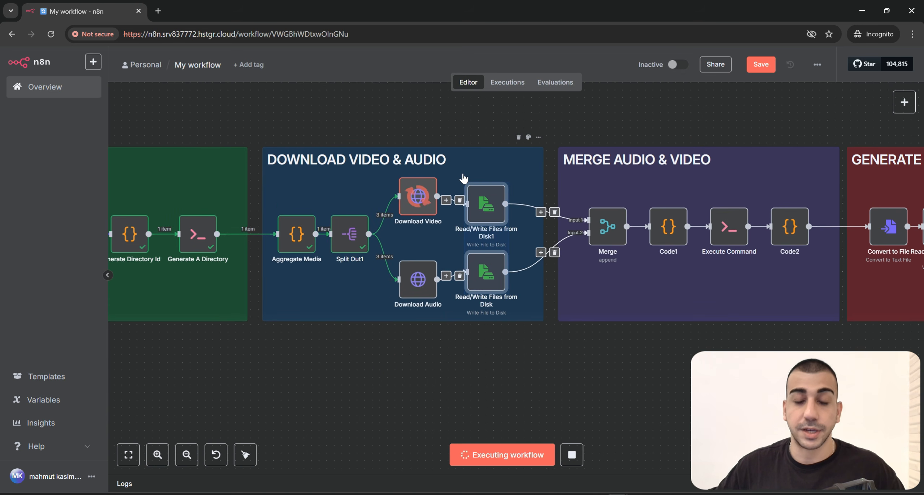
click(581, 347)
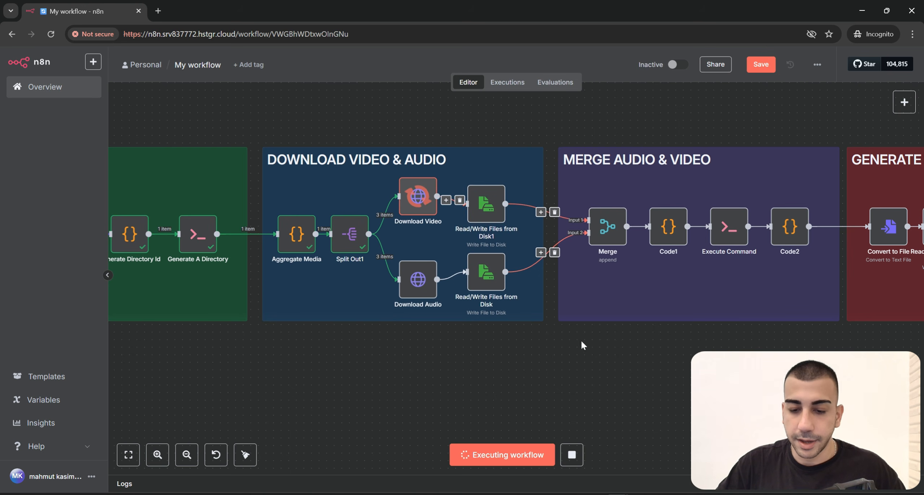
- Examine the /data/shared/ file path in the Read/Write Files from Disk1 node and check the running workflow
double_click(486, 203)
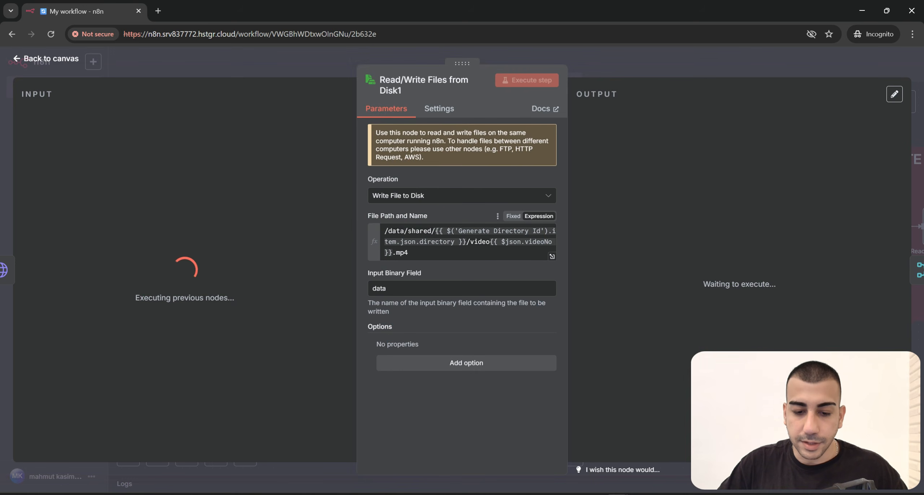
drag(385, 231, 431, 231)
key(Escape)
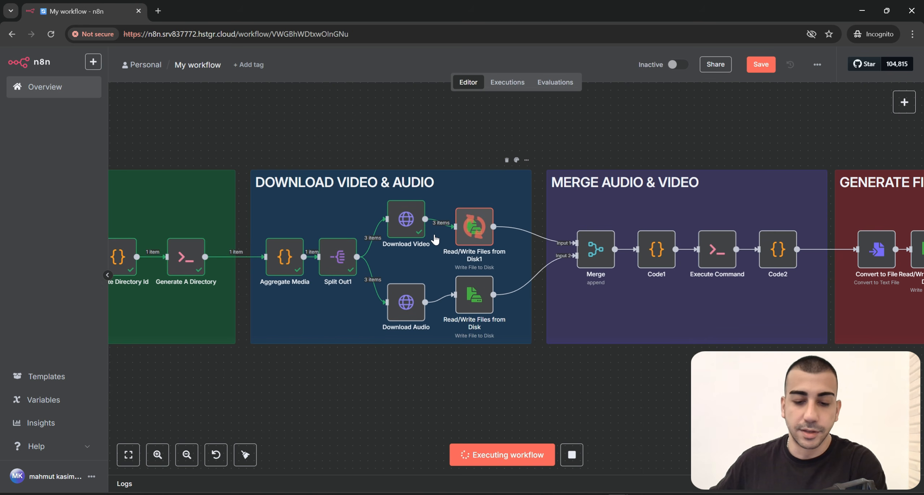
scroll(435, 239, up, 5)
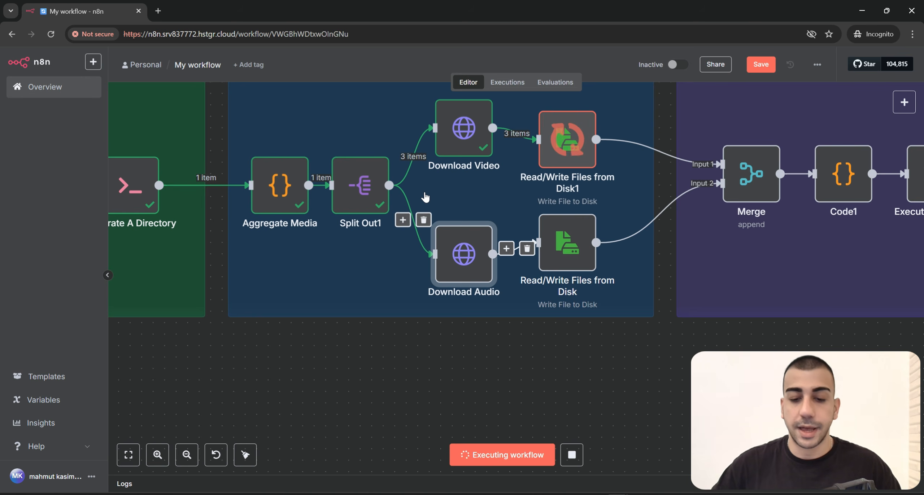
scroll(563, 261, down, 3)
scroll(560, 310, down, 4)
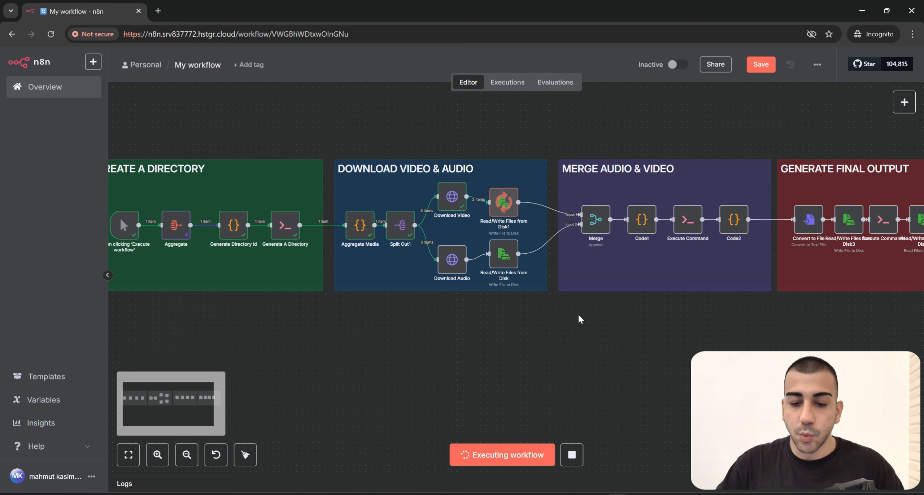
- Try to open the local n8n instance at localhost:5678 in a new browser tab
click(563, 444)
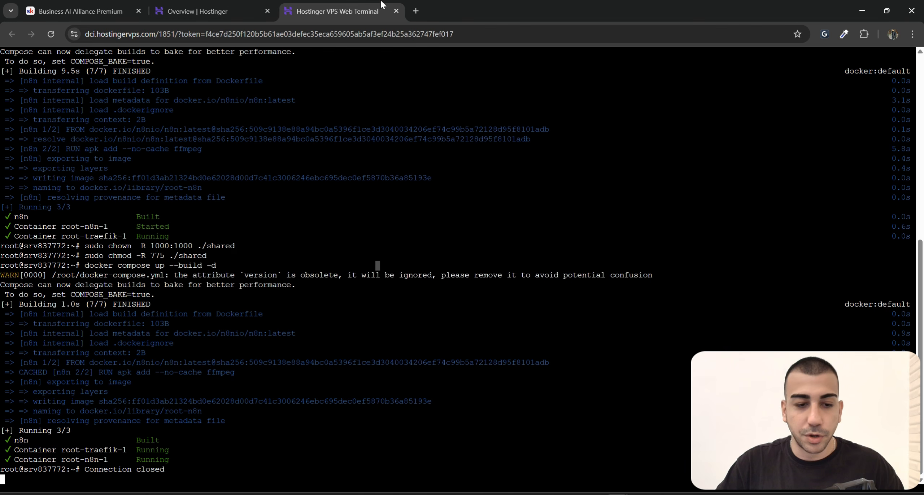
click(420, 3)
text(localhost:5678)
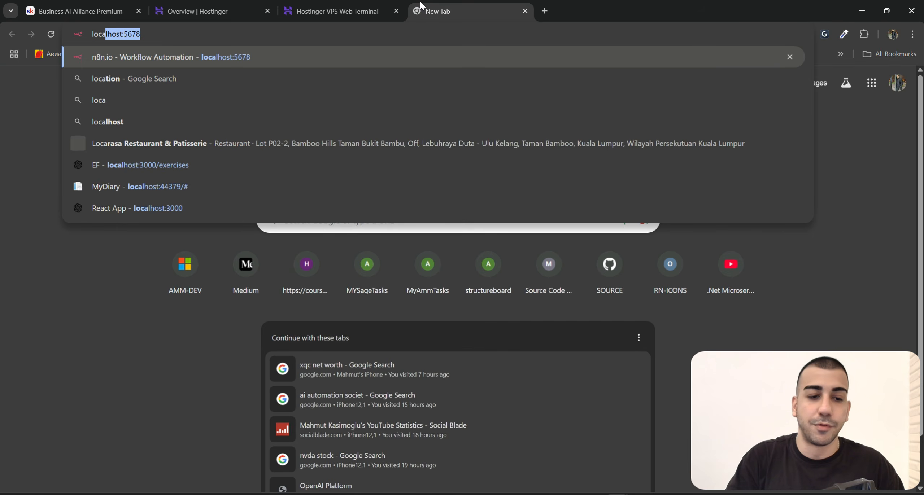
key(Return)
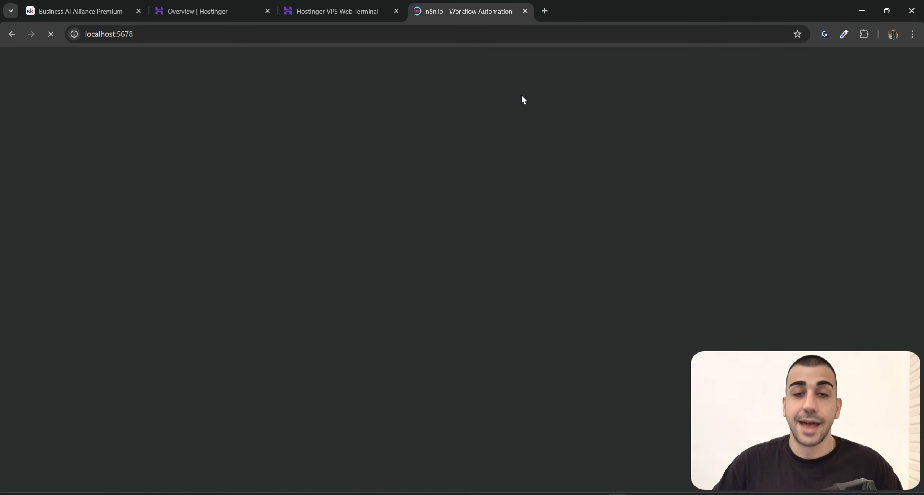
click(470, 176)
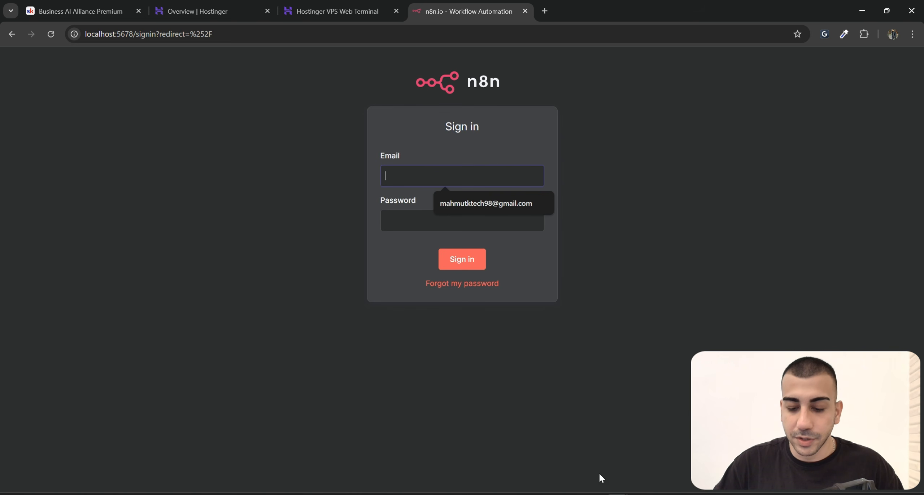
- Switch to the browser window with the local Generate Video workflow and execute it
mouse_move(567, 458)
click(681, 453)
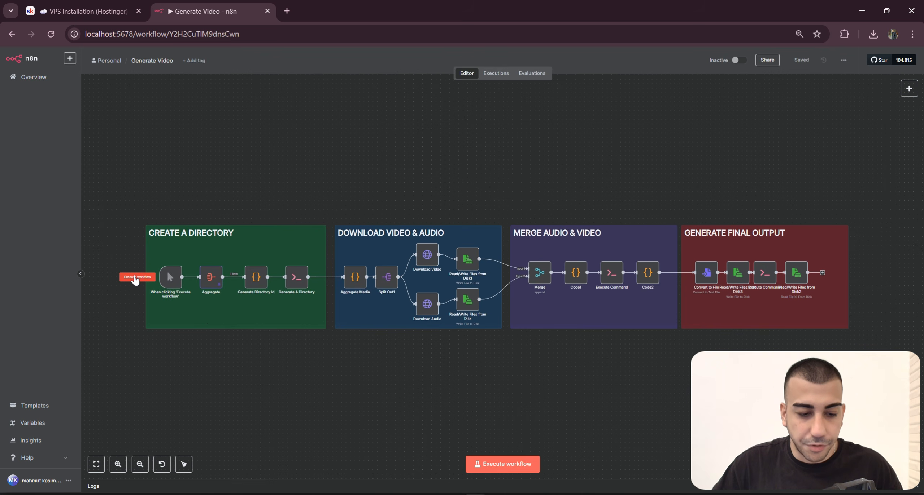
click(135, 278)
drag(119, 203, 874, 357)
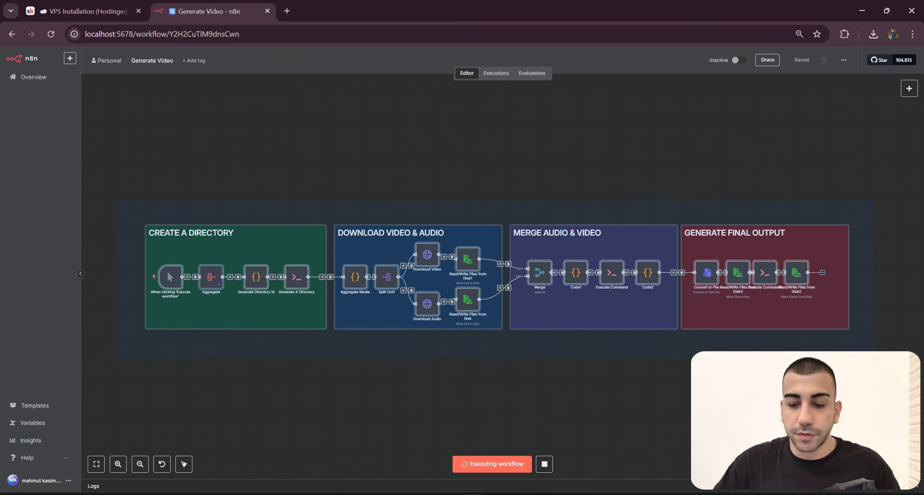
drag(653, 394, 629, 389)
drag(469, 365, 517, 375)
scroll(313, 342, up, 3)
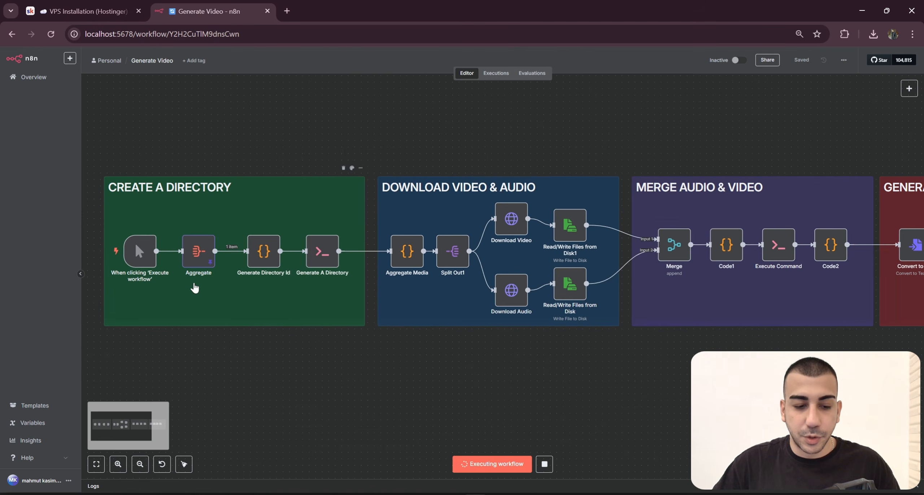
scroll(434, 344, down, 3)
drag(494, 345, 446, 341)
- Switch to File Explorer and inspect the directory generated inside the shared folder of N8N With FFMPeg
key(alt+Tab)
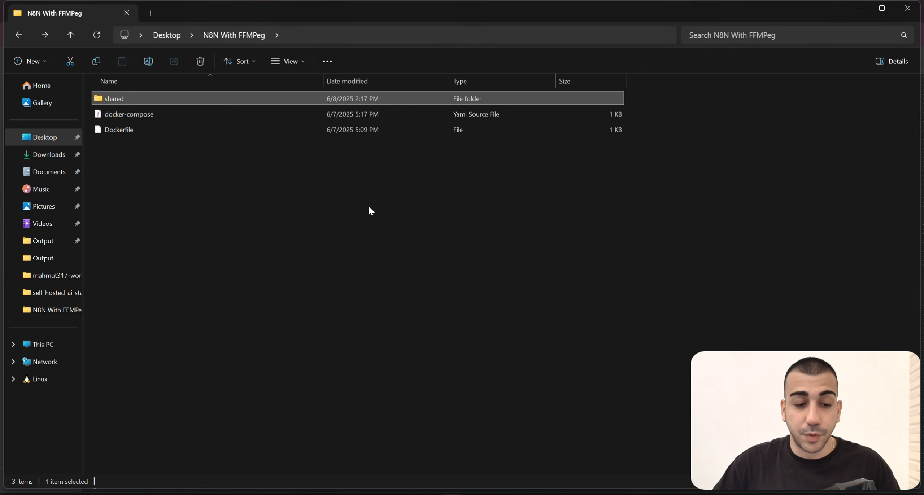
double_click(127, 97)
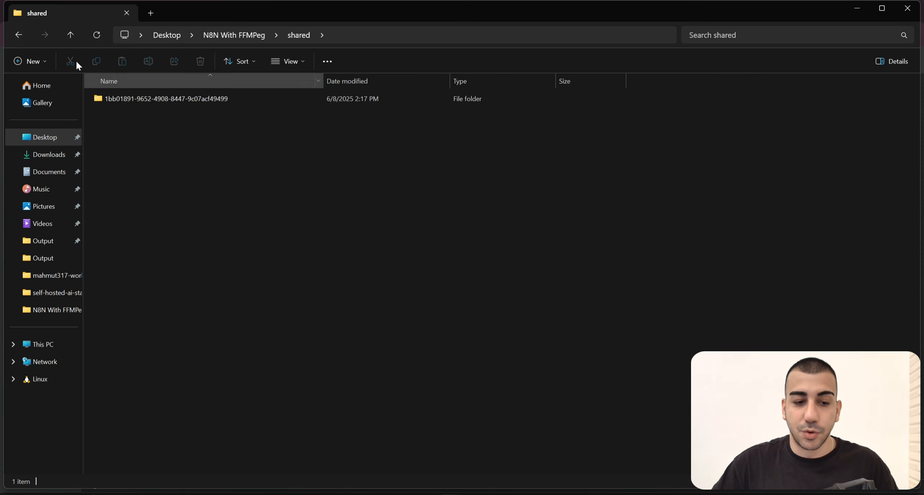
click(21, 35)
double_click(172, 98)
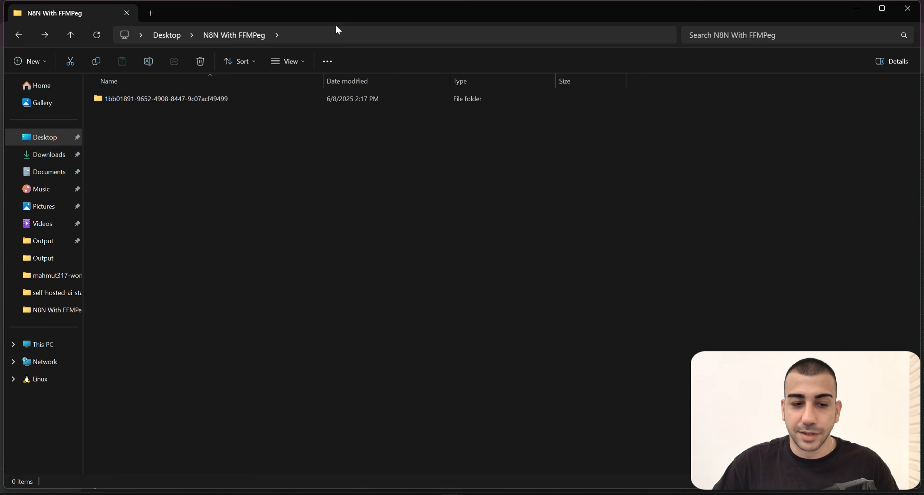
double_click(335, 18)
double_click(183, 93)
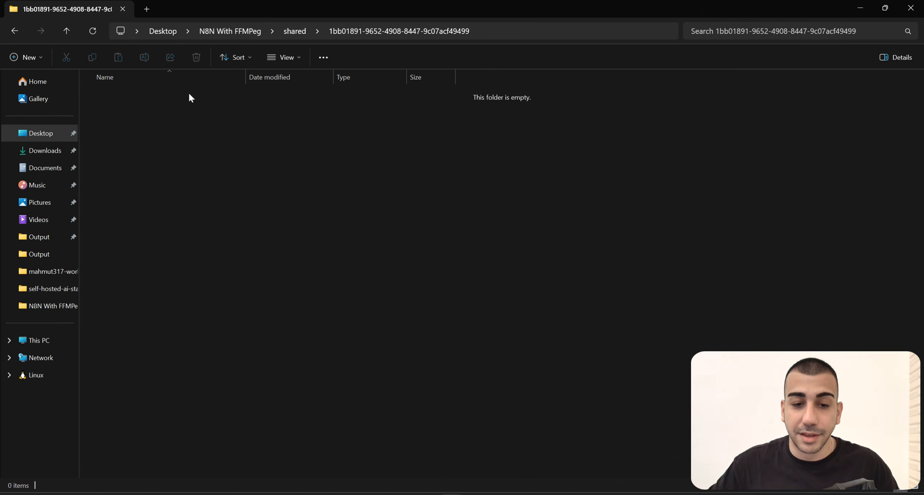
click(13, 31)
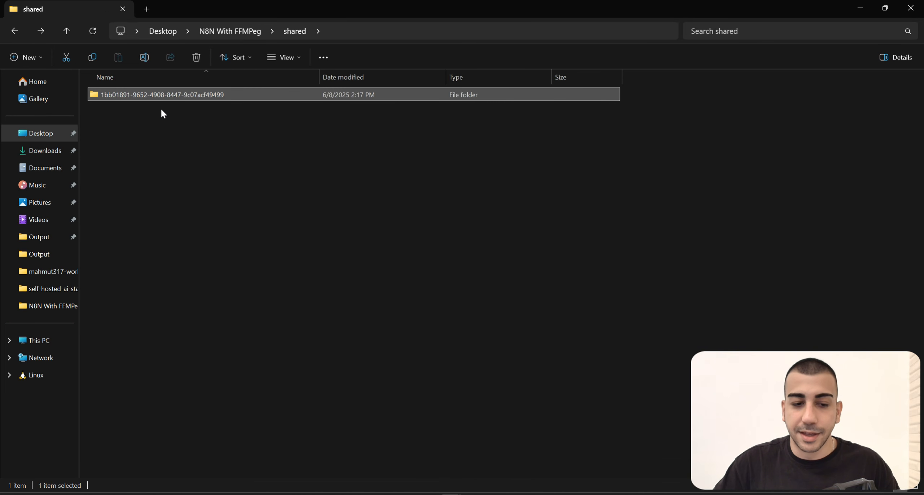
double_click(162, 94)
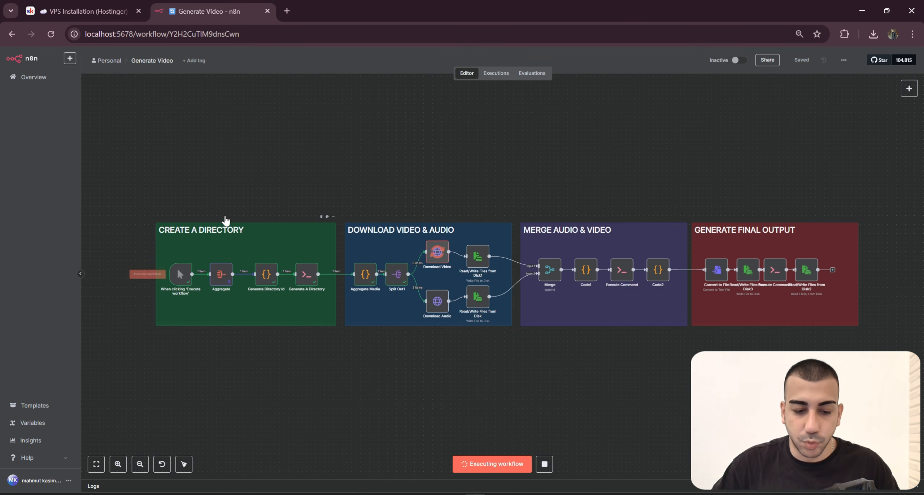
- Return to the local Generate Video workflow and open the Generate Directory Id node to examine its code and output
scroll(226, 223, up, 5)
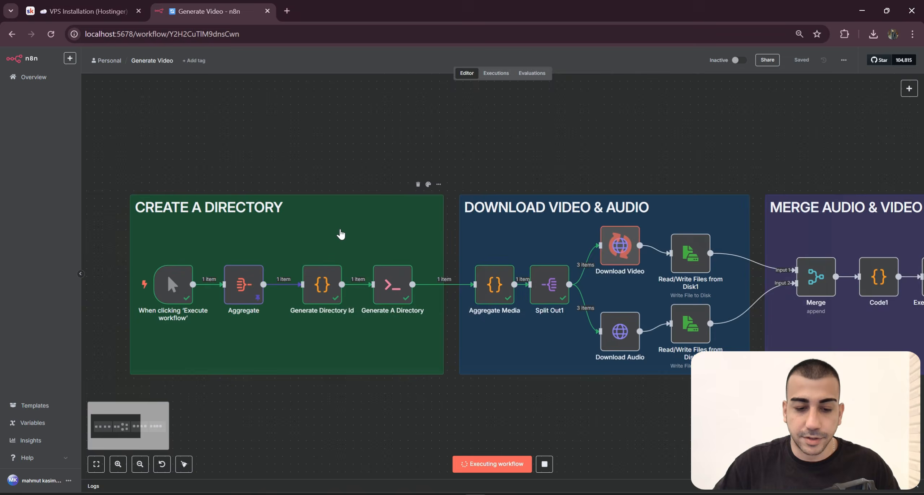
scroll(393, 162, down, 1)
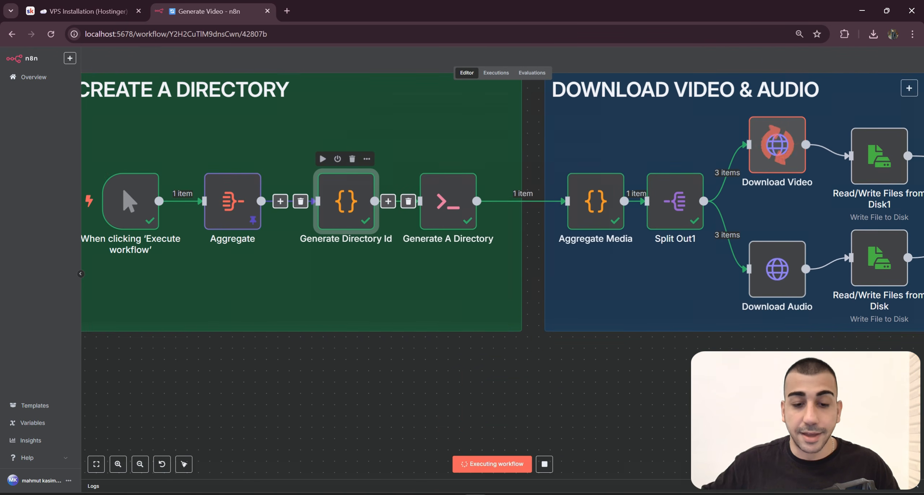
double_click(346, 201)
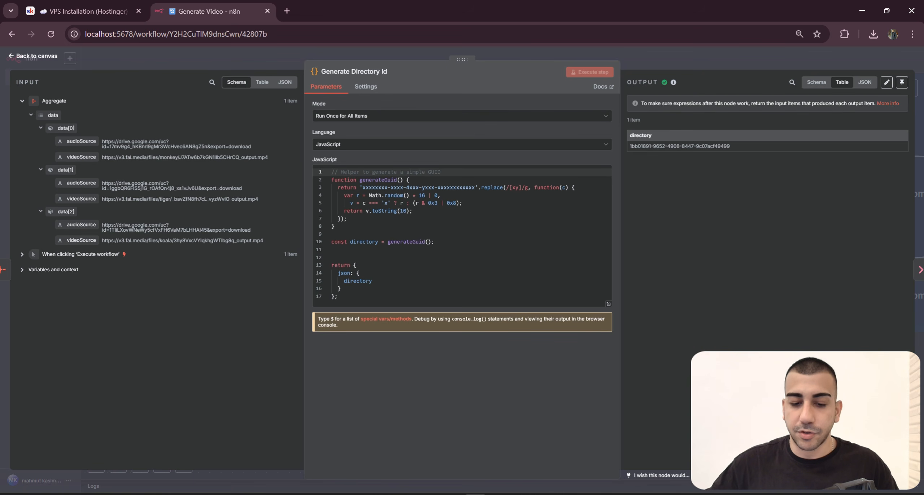
- Examine the full code of the Generate Directory Id node and the directory value in its output
drag(375, 297, 329, 170)
click(667, 60)
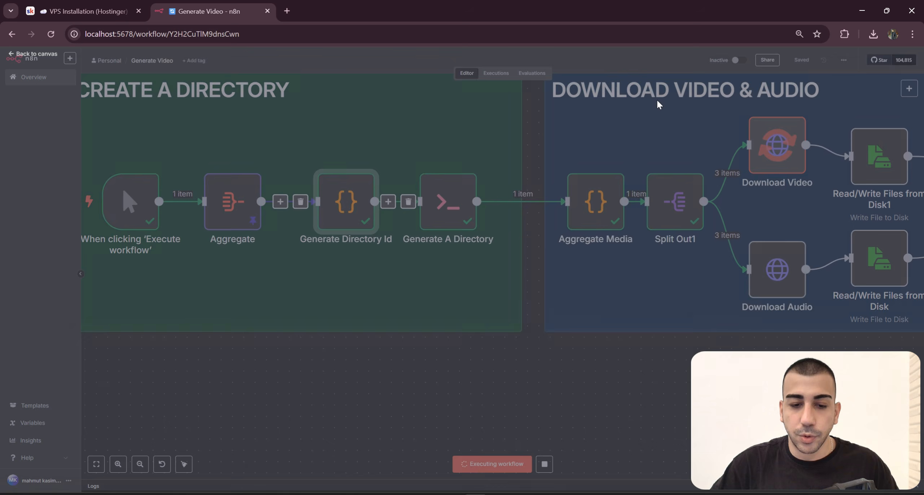
double_click(354, 213)
drag(733, 147, 628, 146)
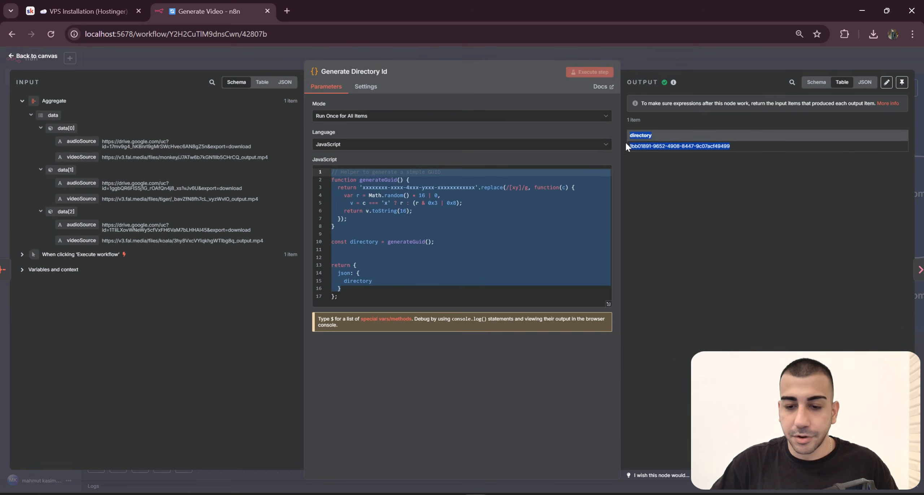
- Switch to File Explorer, go back to the shared folder and reopen the generated directory to compare its name
key(alt+Tab)
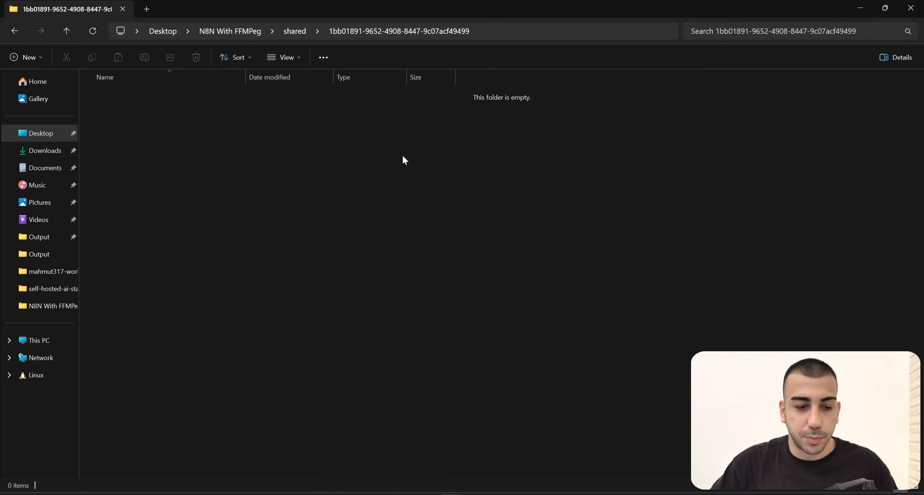
click(19, 30)
double_click(127, 97)
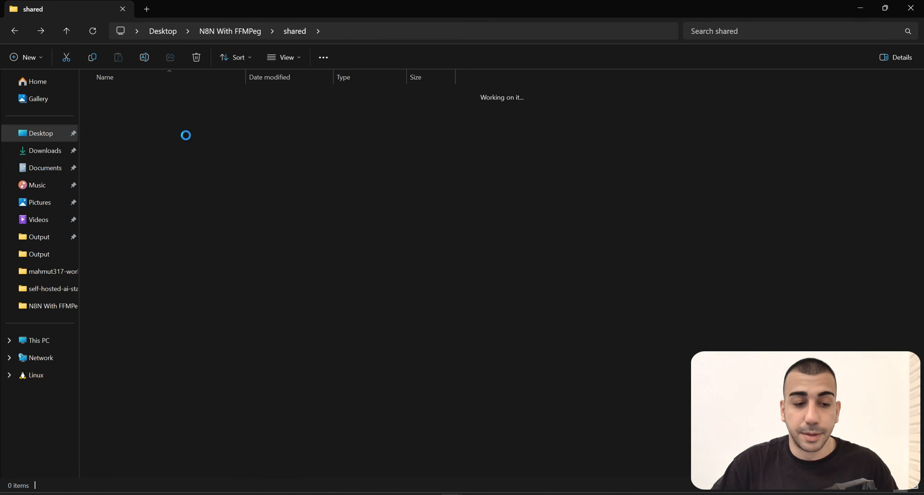
- Return to the local Generate Video workflow, close the node and follow the execution through the download, merge and final output sections
key(alt+Tab)
click(674, 58)
drag(665, 228, 384, 265)
scroll(415, 271, down, 4)
drag(334, 144, 574, 342)
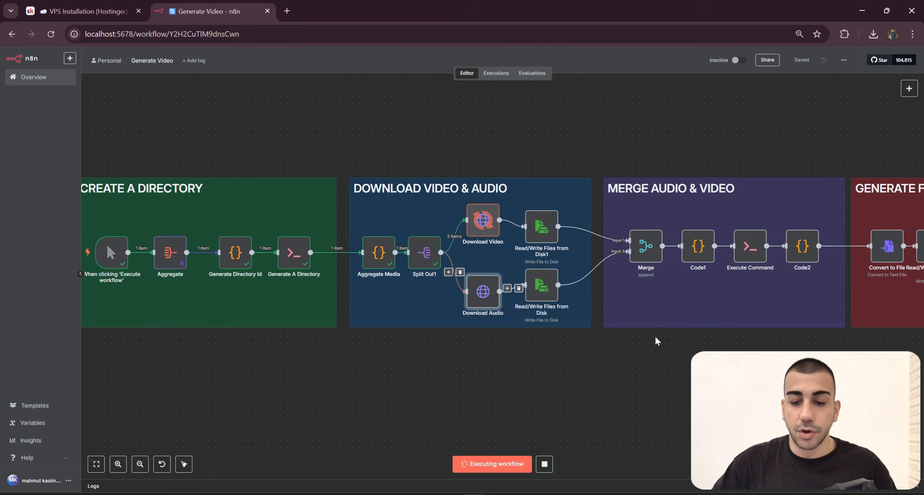
scroll(656, 340, right, 6)
scroll(663, 388, right, 5)
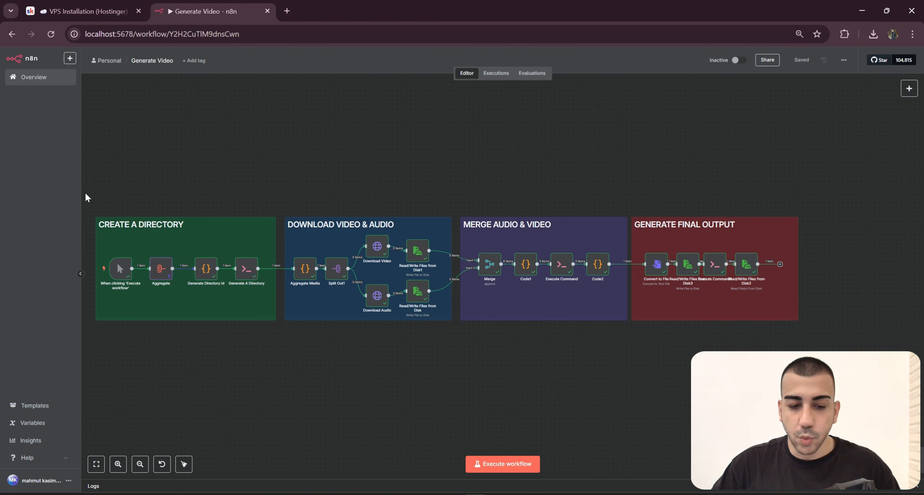
- Switch to the File Explorer window of the generated directory and place it over the browser
drag(85, 195, 846, 364)
click(841, 365)
scroll(722, 397, down, 1)
click(440, 494)
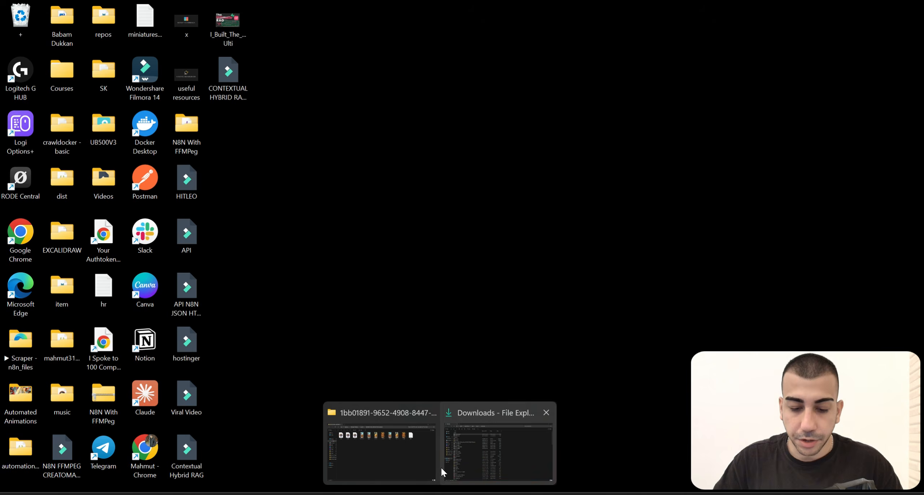
click(434, 466)
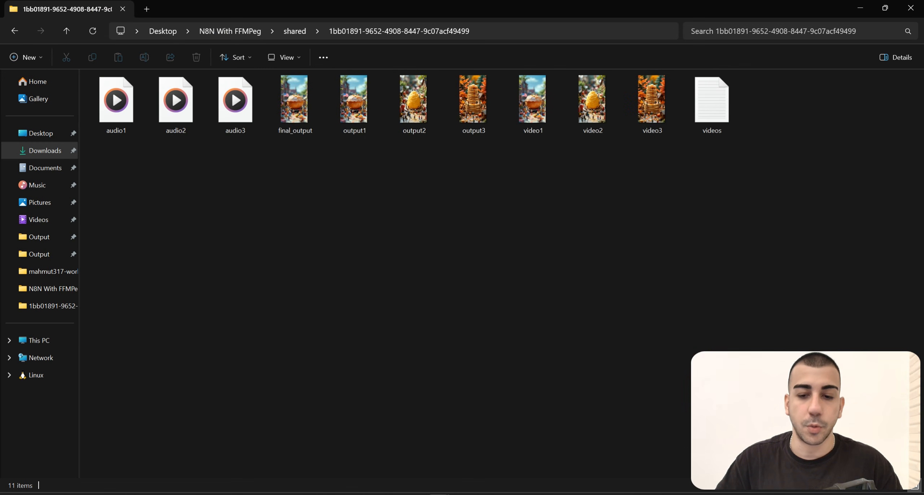
drag(466, 5, 595, 133)
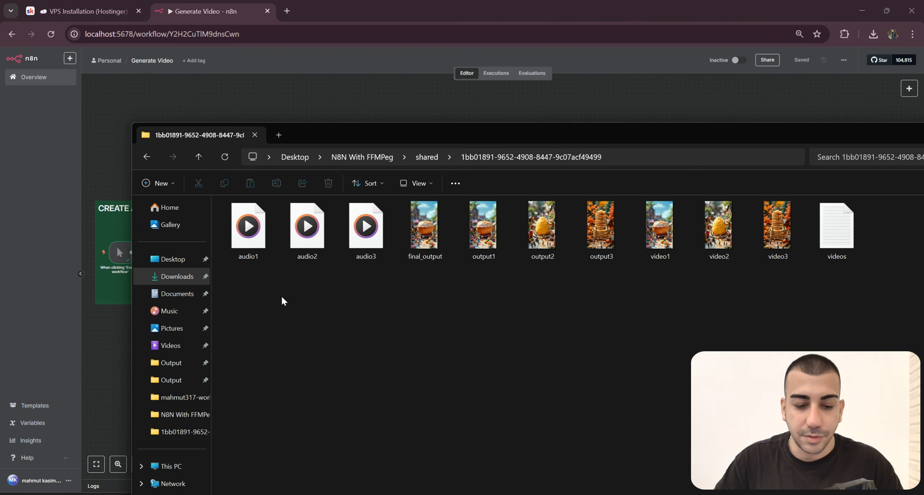
- Look over all files in the generated directory, picking out audio1 to audio3 and video1 to video3
drag(244, 280, 888, 249)
drag(720, 133, 681, 116)
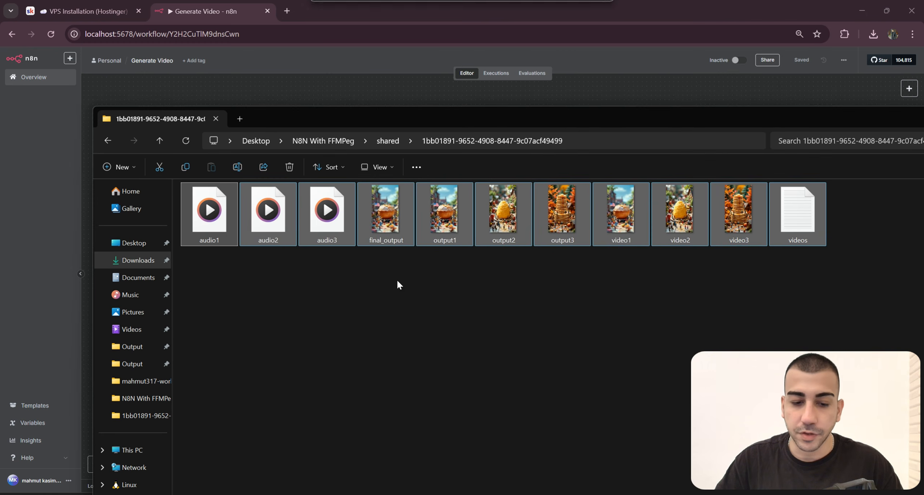
click(197, 289)
drag(198, 292, 304, 207)
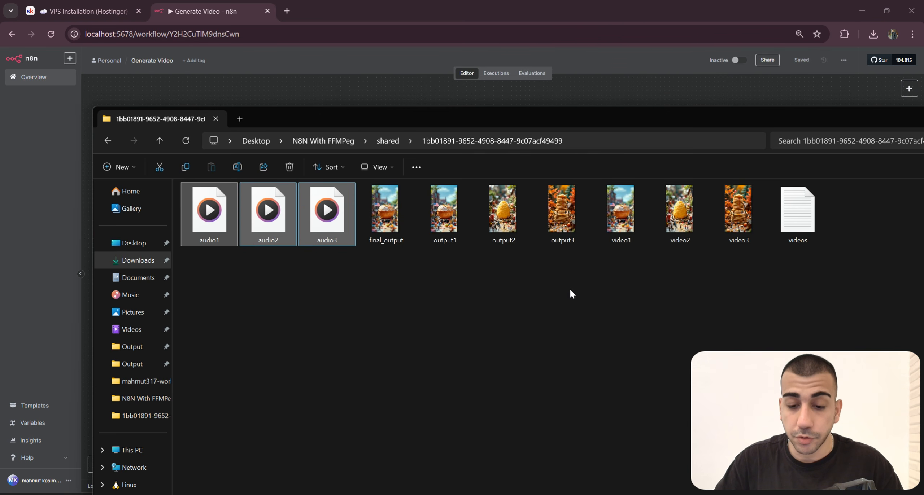
drag(611, 263, 732, 210)
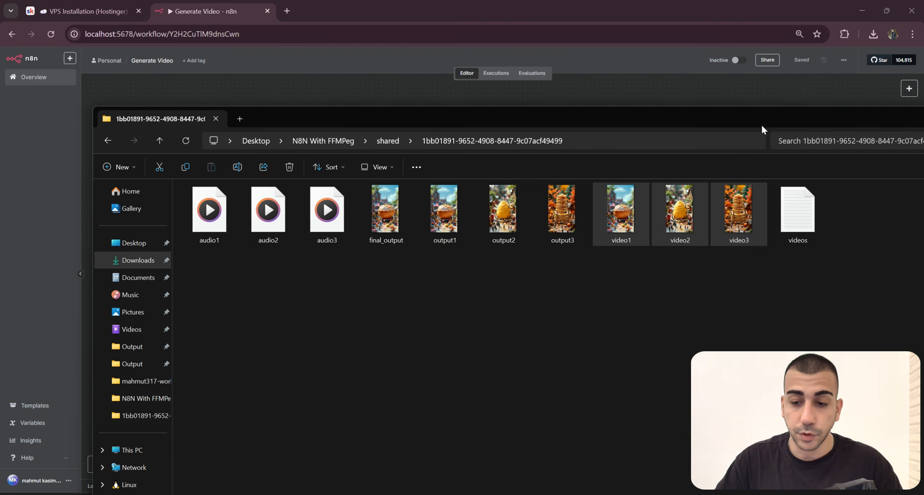
drag(763, 126, 648, 124)
- Minimize File Explorer and open the Aggregate node to examine the audio and video source links in its pinned output
click(833, 112)
drag(289, 345, 399, 349)
scroll(375, 347, up, 5)
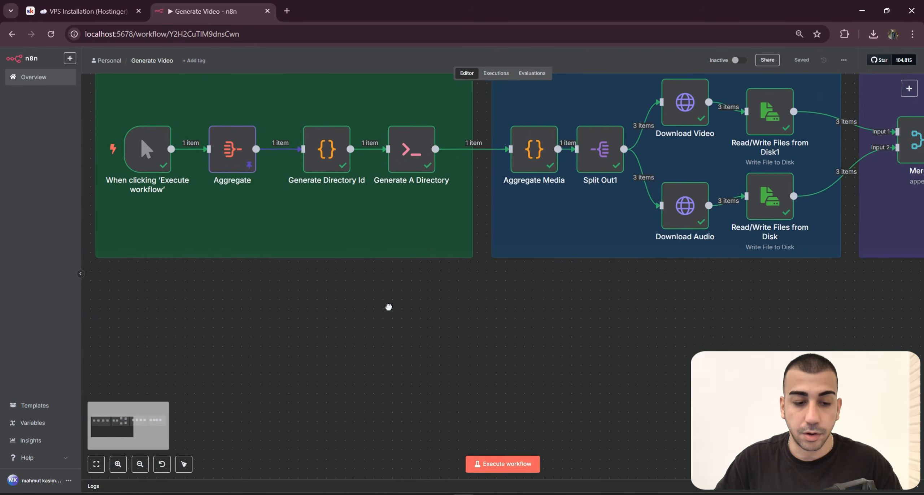
drag(388, 308, 482, 324)
double_click(332, 176)
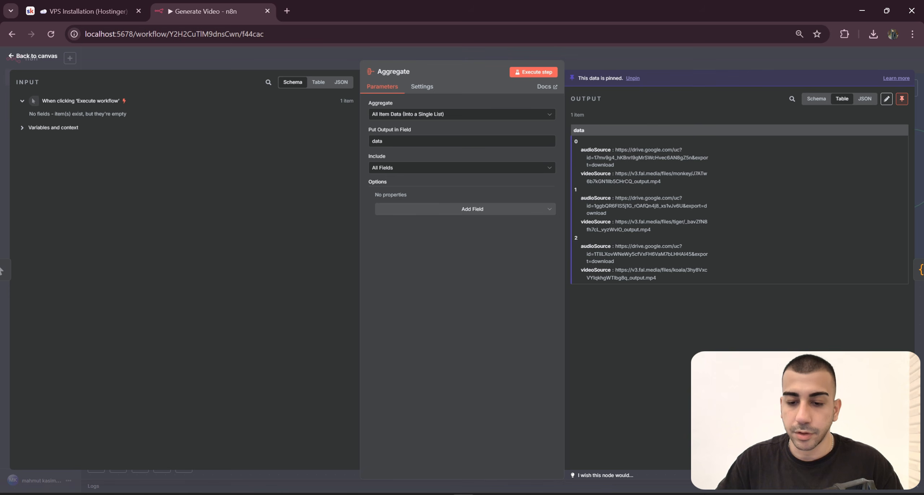
drag(580, 174, 667, 177)
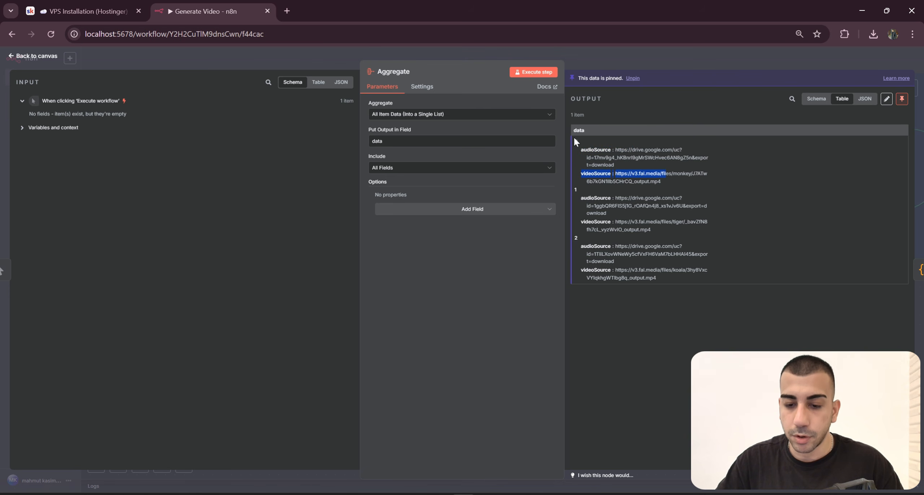
drag(574, 138, 660, 278)
- Switch back to File Explorer and point out output1, output2, output3 and final_output in the generated directory
key(alt+Tab)
drag(545, 119, 590, 127)
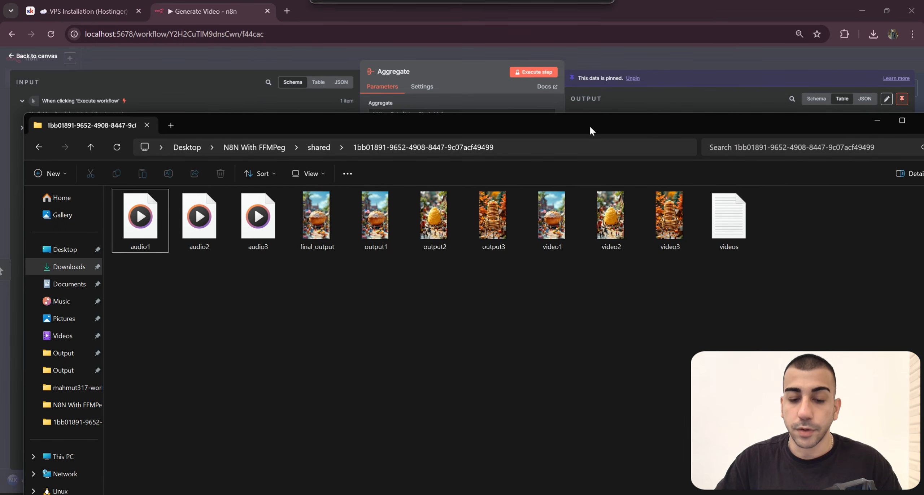
drag(369, 292, 495, 232)
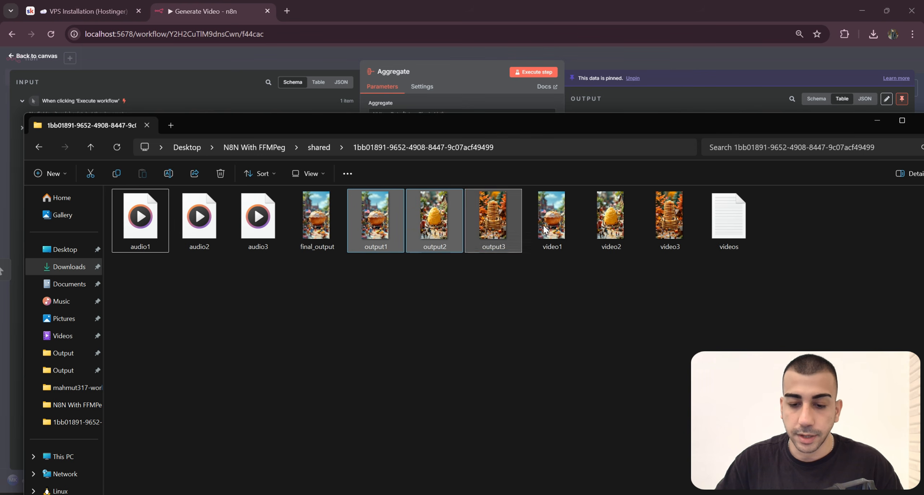
drag(382, 273, 381, 202)
drag(446, 283, 436, 204)
drag(504, 305, 500, 203)
drag(434, 296, 435, 214)
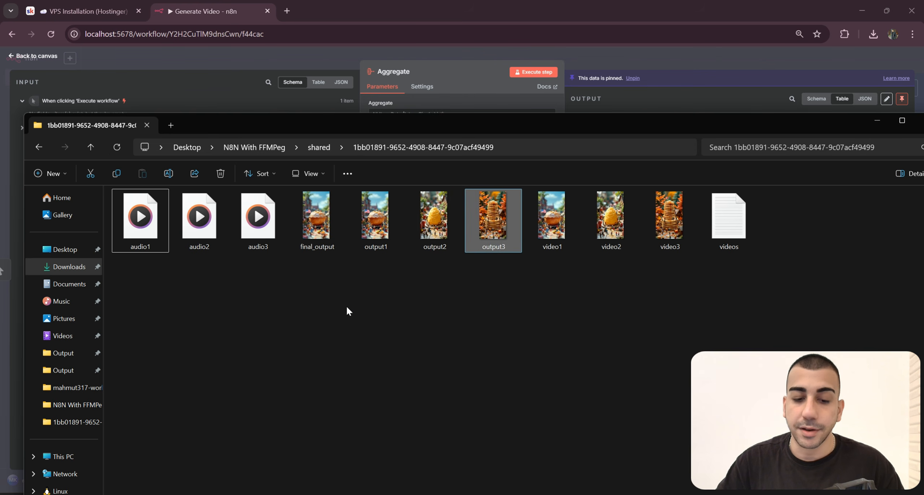
drag(347, 306, 303, 203)
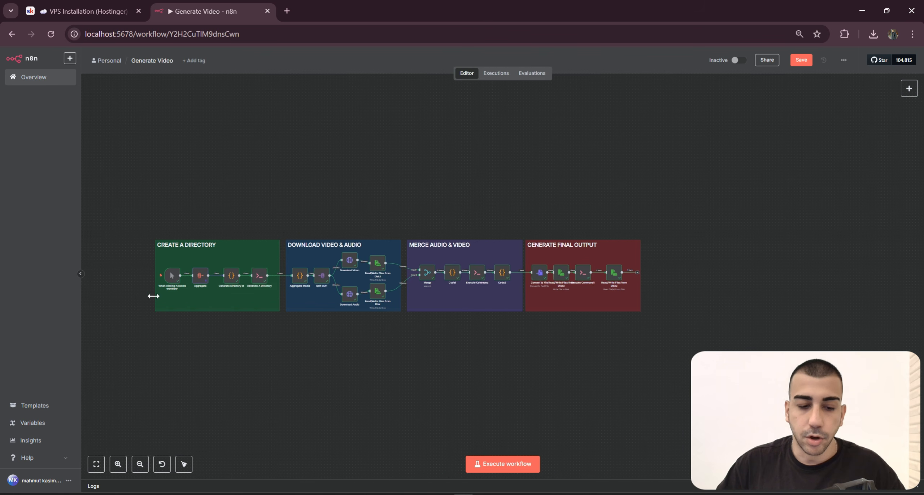
- Return to the workflow, reopen the Aggregate node and review the audioSource and videoSource entries of its data list
scroll(188, 307, up, 5)
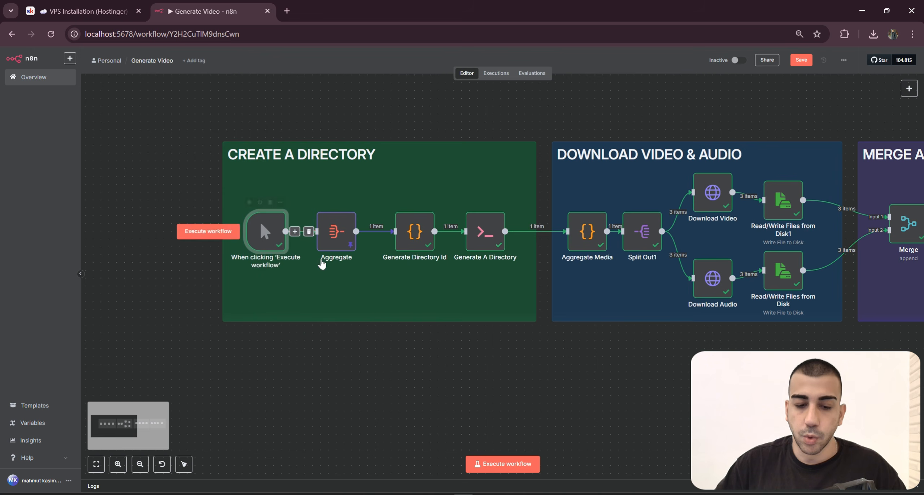
scroll(332, 247, up, 3)
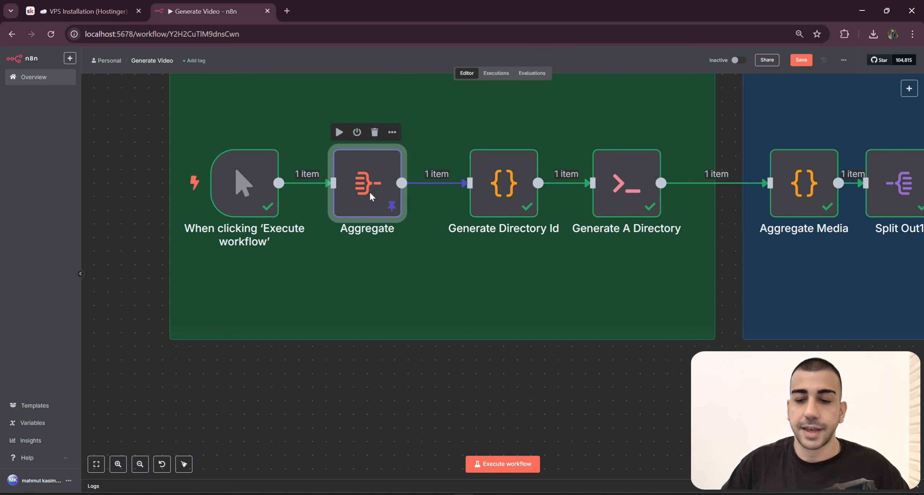
double_click(370, 197)
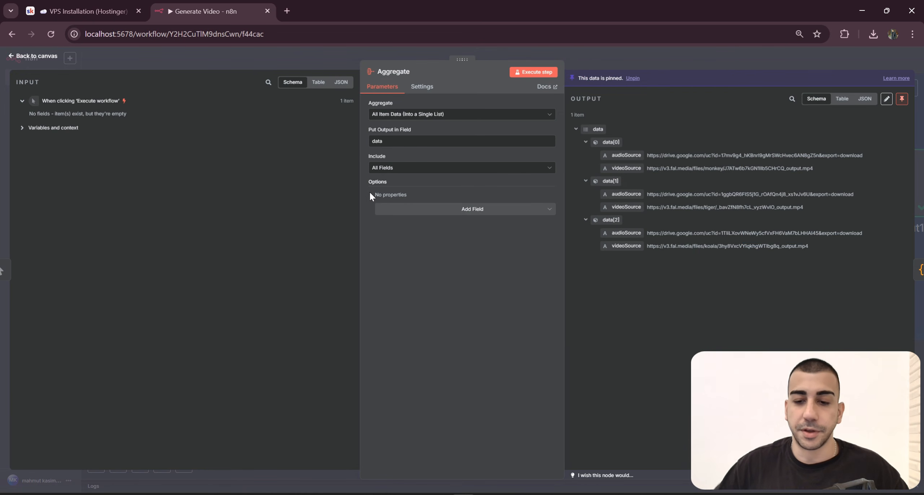
drag(813, 267, 828, 249)
click(588, 125)
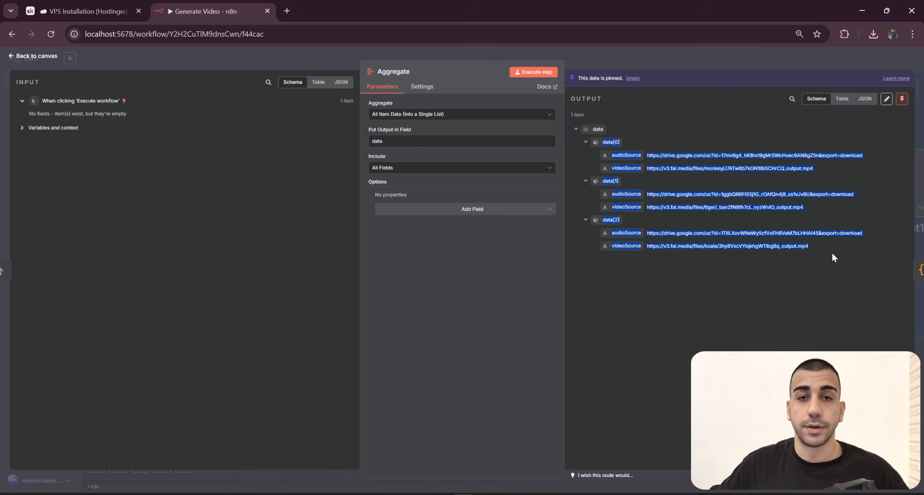
key(Escape)
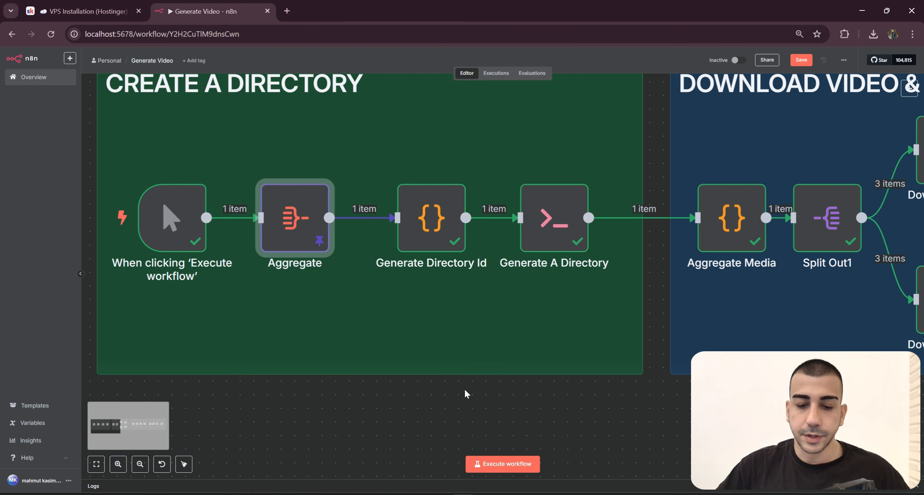
- Open the Generate Directory Id node, highlight its whole JavaScript code for review and close the node
key(1)
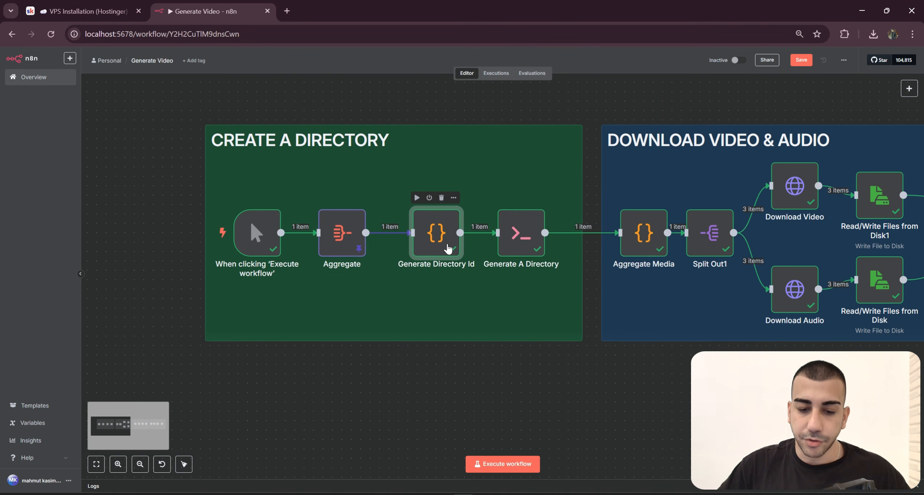
double_click(447, 249)
drag(339, 297, 341, 172)
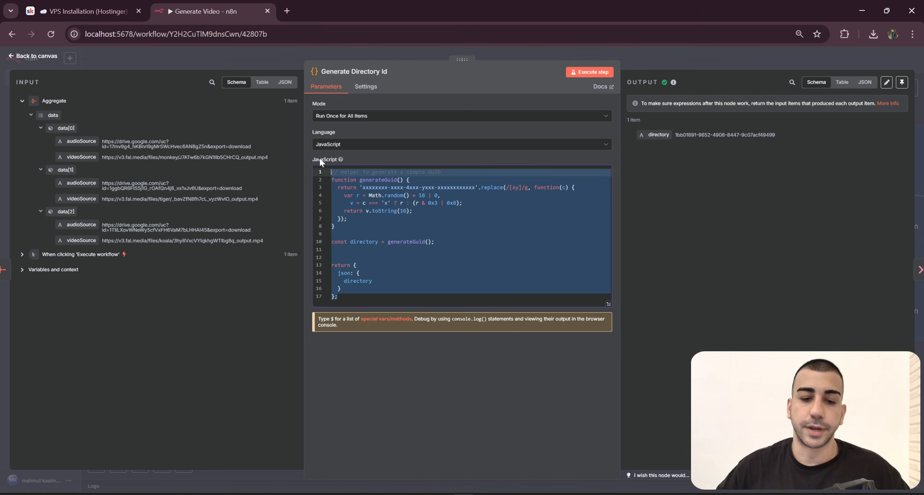
click(730, 61)
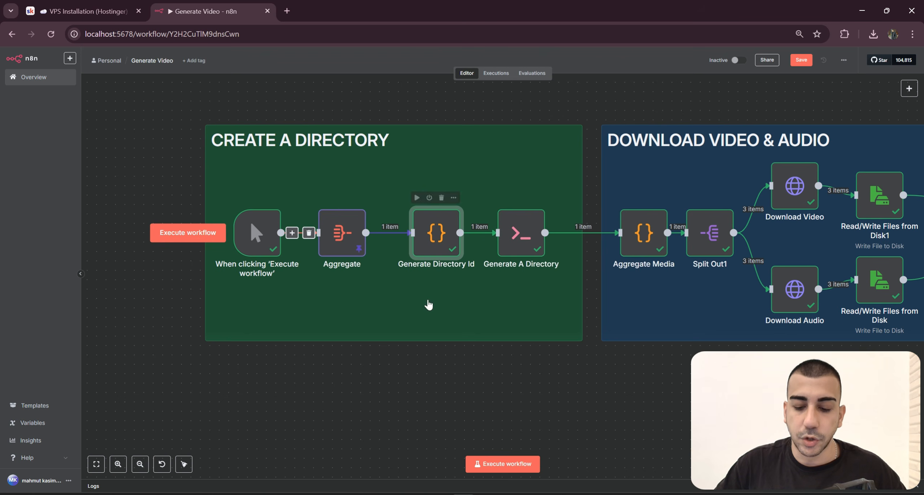
- Switch to File Explorer, return to the shared folder and open the directory named after the generated ID
click(440, 494)
click(409, 458)
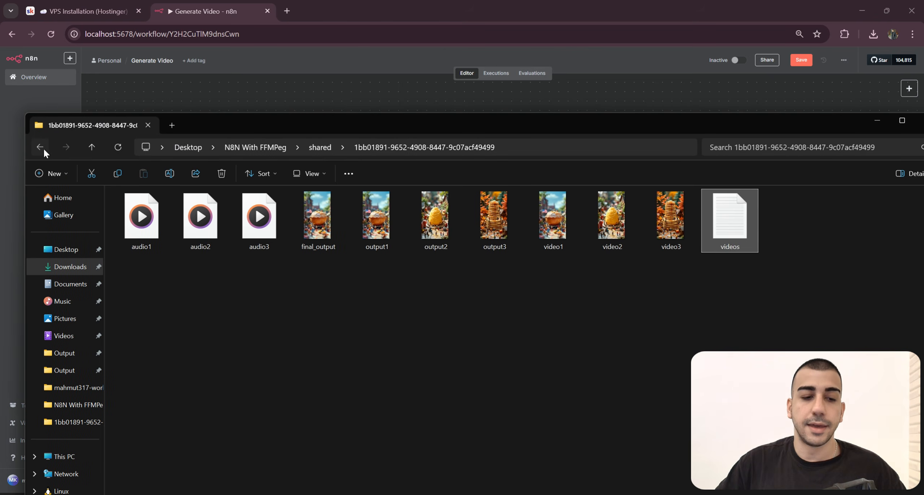
click(39, 147)
double_click(335, 179)
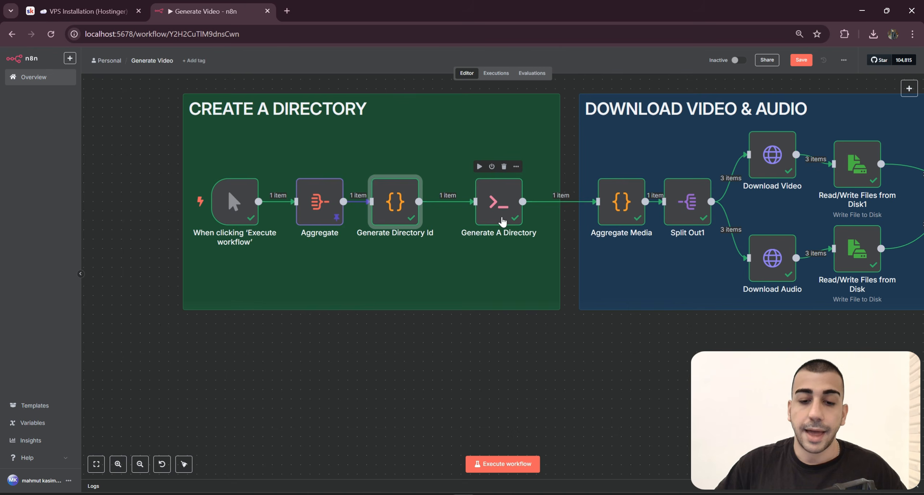
- Inspect the /data/shared path in the Generate A Directory node's command and recheck the Generate Directory Id node that supplies its ID
double_click(501, 217)
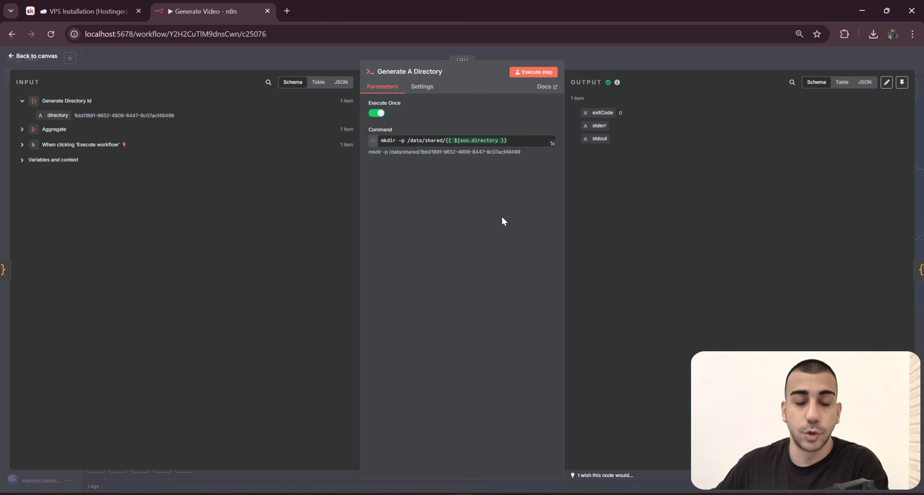
drag(408, 140, 507, 141)
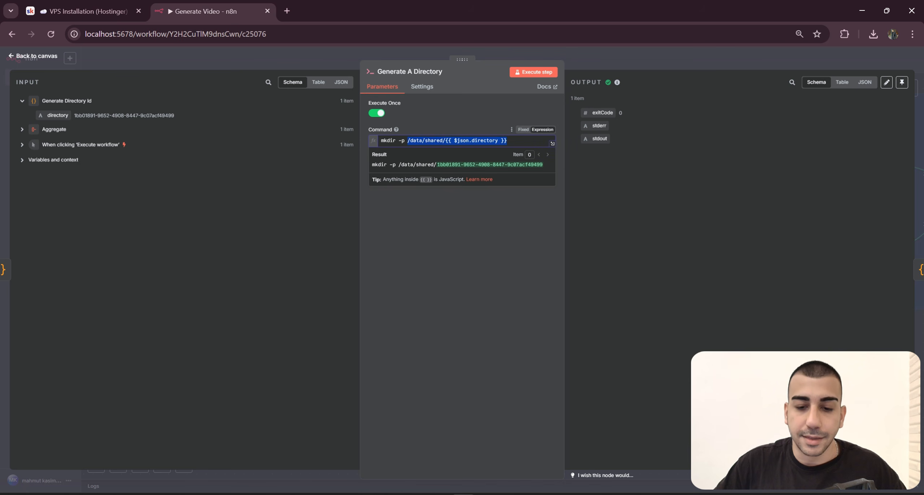
key(Escape)
double_click(402, 214)
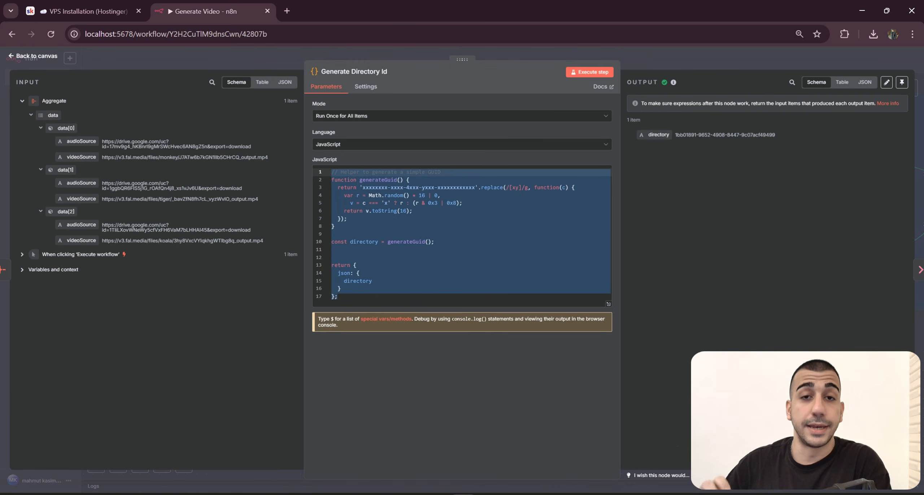
key(Escape)
- Reopen the Generate A Directory node and examine its complete mkdir -p command and the directory expression
double_click(504, 214)
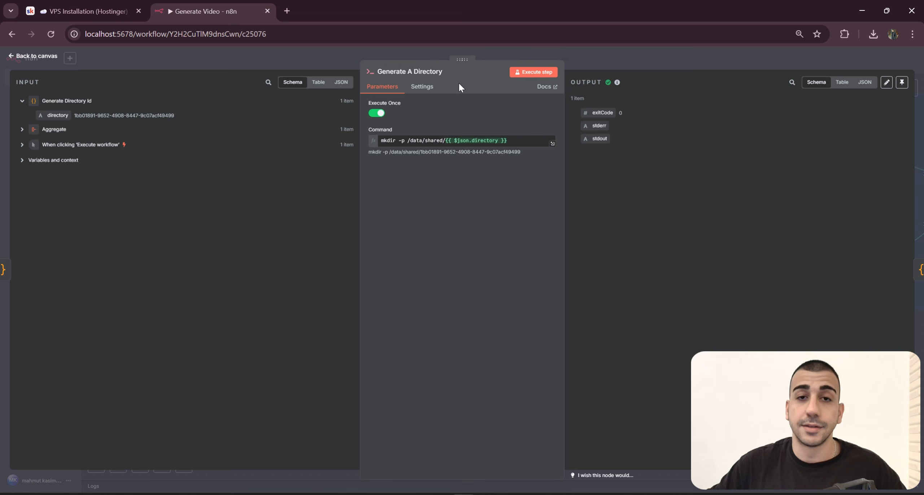
drag(529, 140, 363, 144)
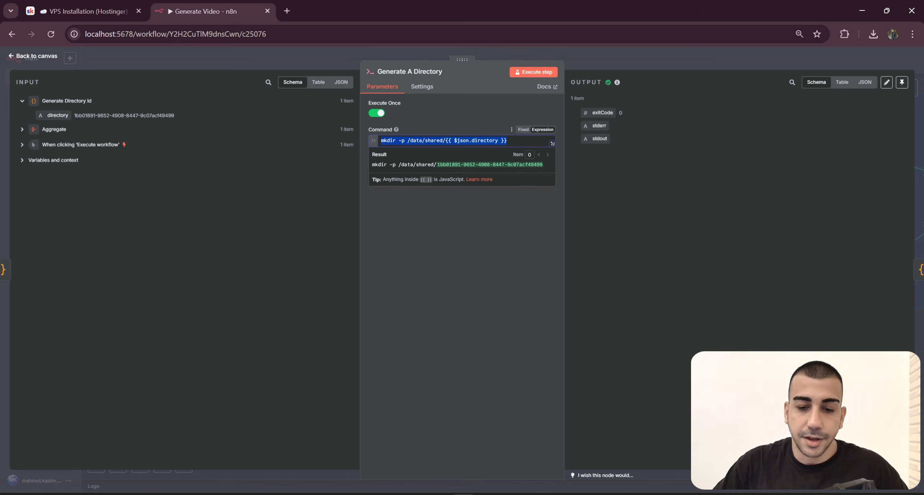
drag(508, 141, 407, 141)
click(497, 221)
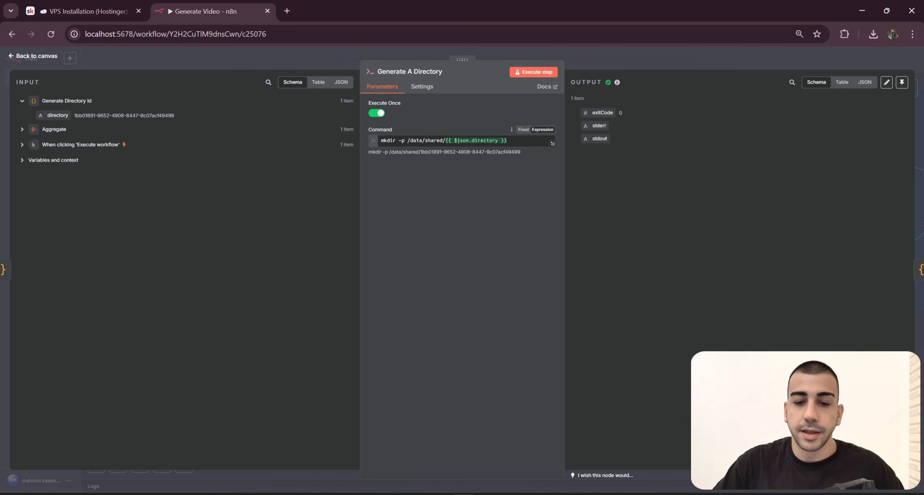
- Highlight the Generate A Directory node's command for review, then switch to ChatGPT and place its window below the command
drag(508, 140, 376, 144)
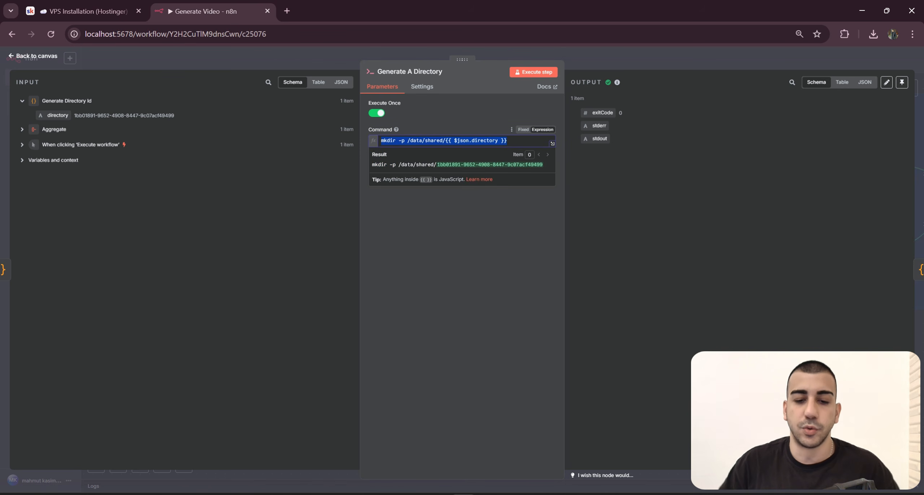
click(381, 141)
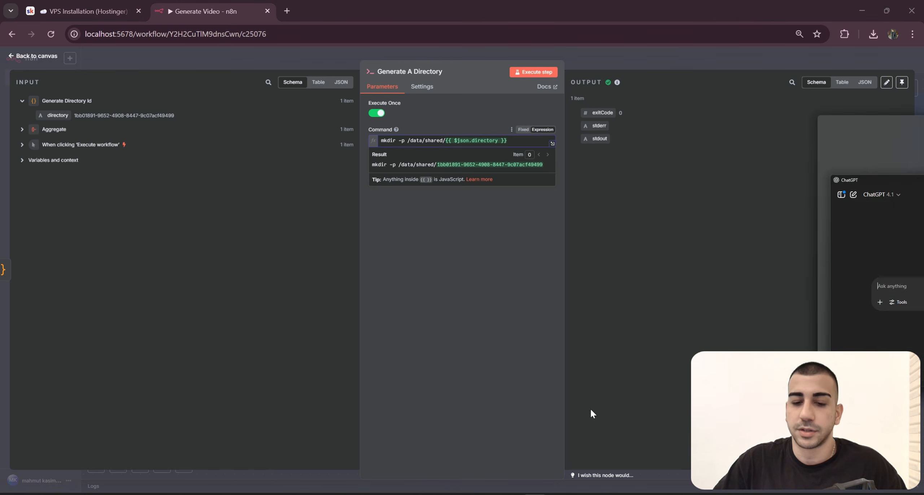
drag(591, 409, 464, 165)
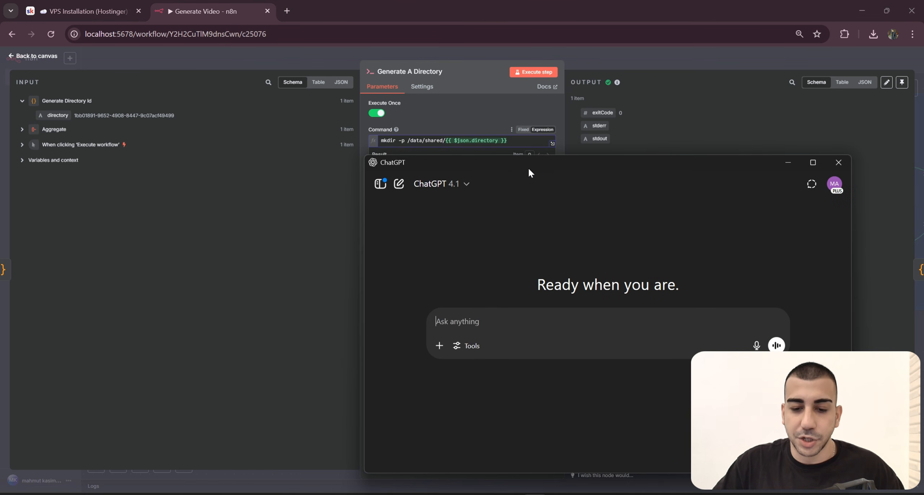
drag(528, 166, 520, 185)
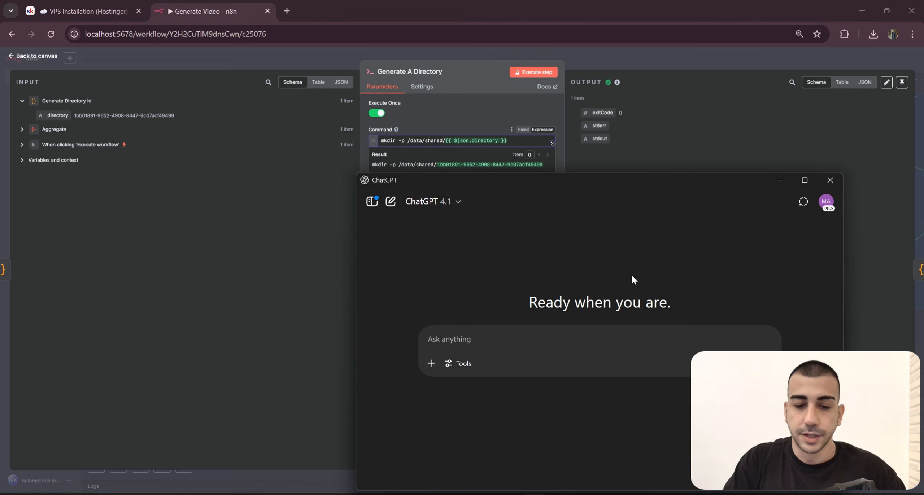
drag(607, 177, 646, 206)
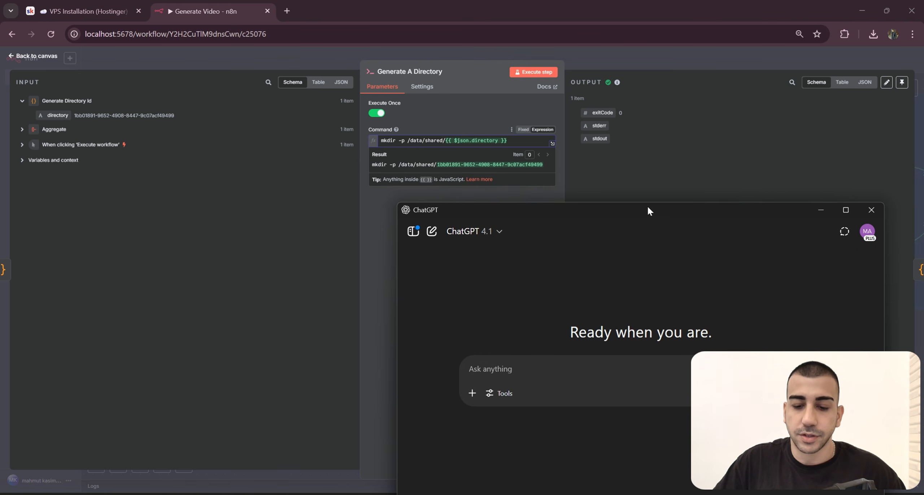
- Ask ChatGPT: Could you please create a command for the execute command node in n8n, to create a directory here "/data/shared"
text(Co)
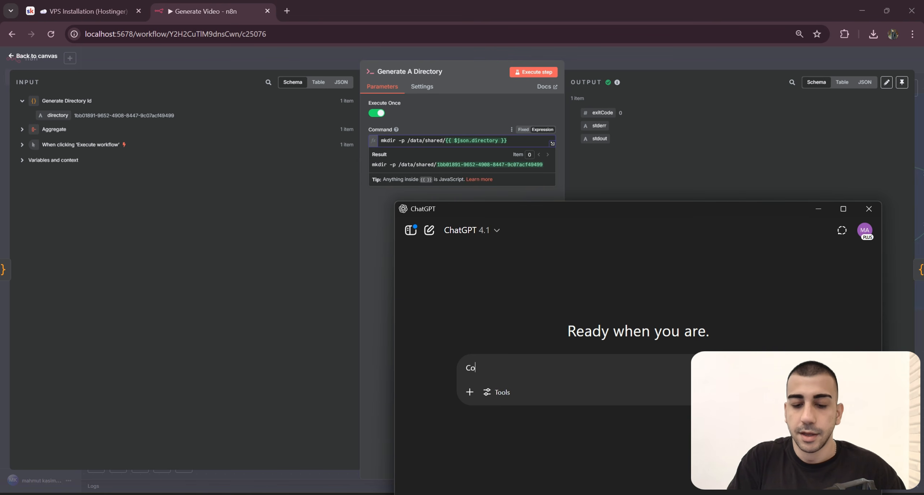
key(BackSpace)
key(BackSpace)
text(Copu)
key(BackSpace)
key(BackSpace)
text(uld you please create a)
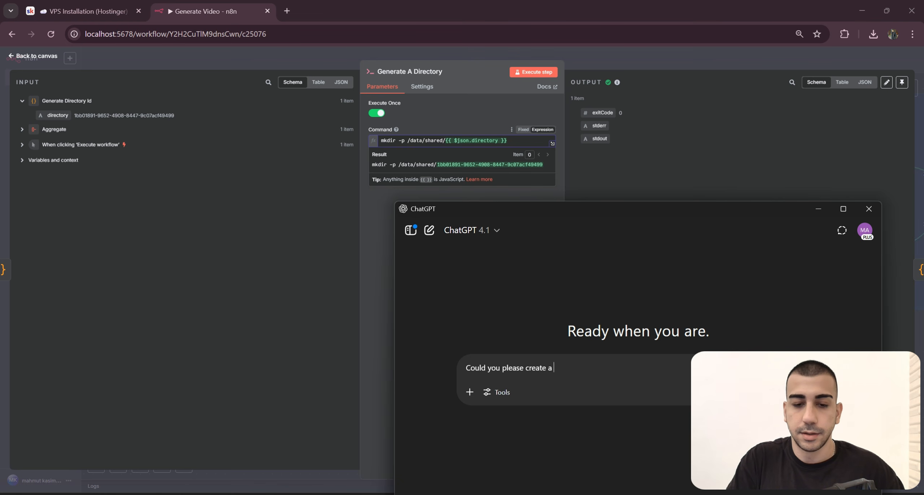
text( command for )
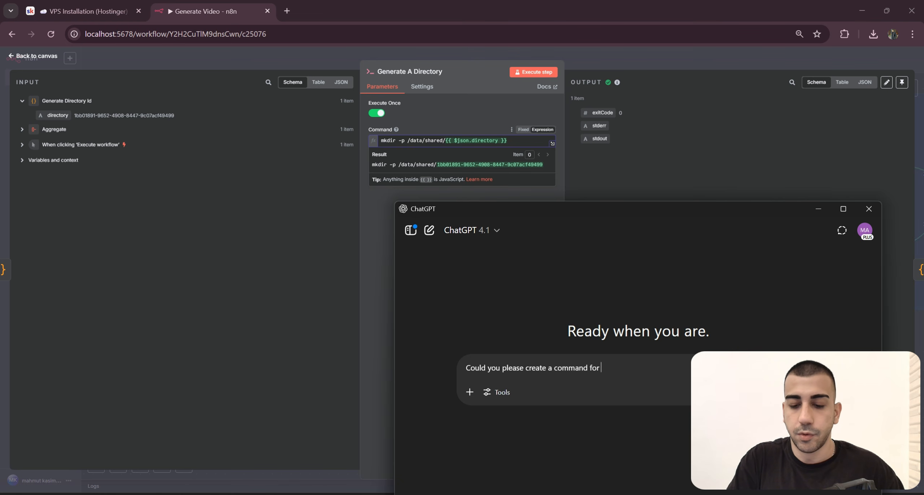
text(the execute node command)
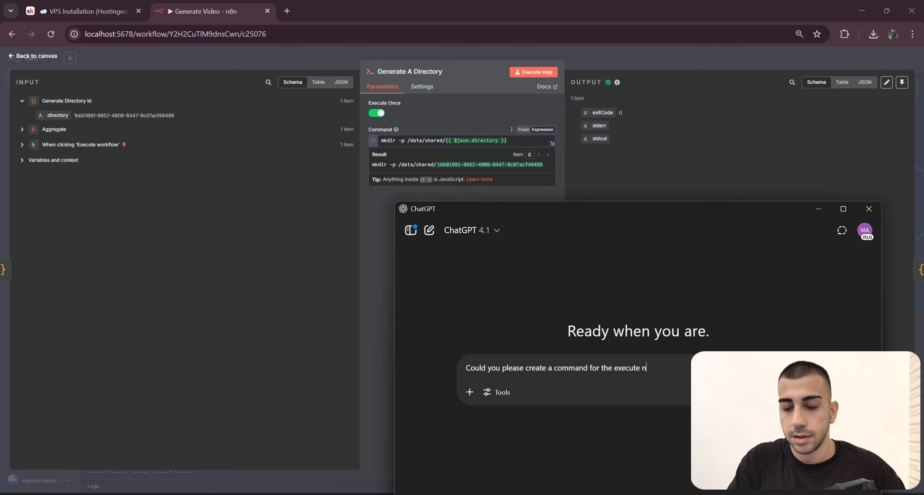
key(ctrl+BackSpace)
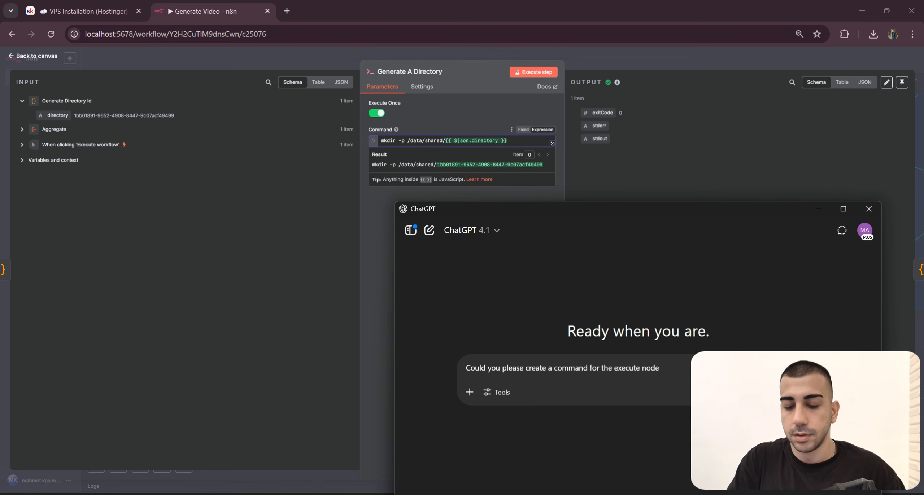
key(ctrl+BackSpace)
text(command node)
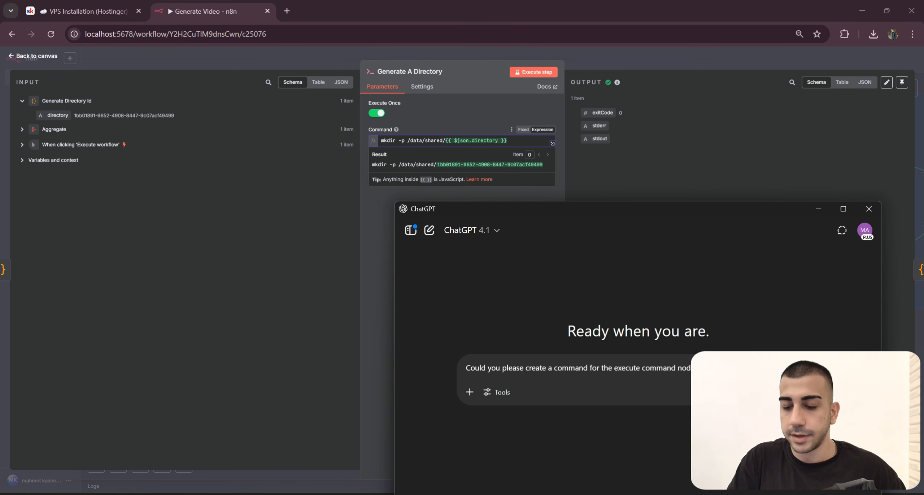
key(shift+Return)
text(""/dh)
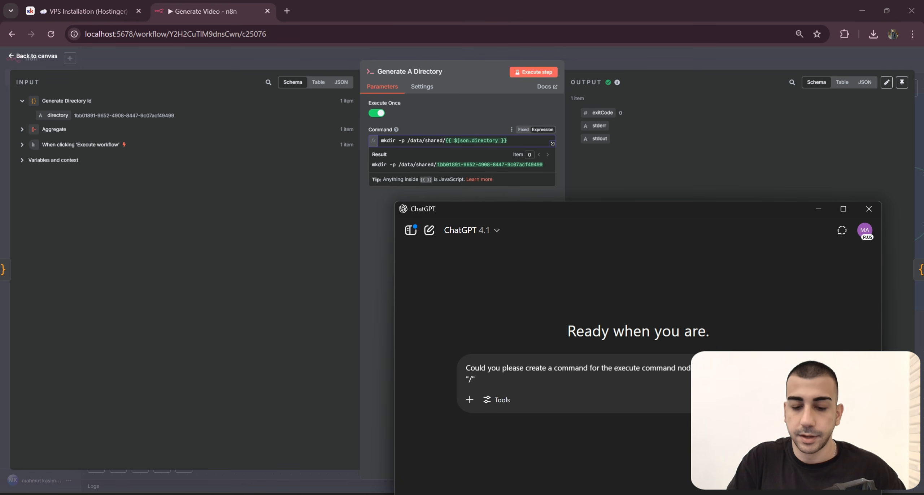
text(ta/shared)
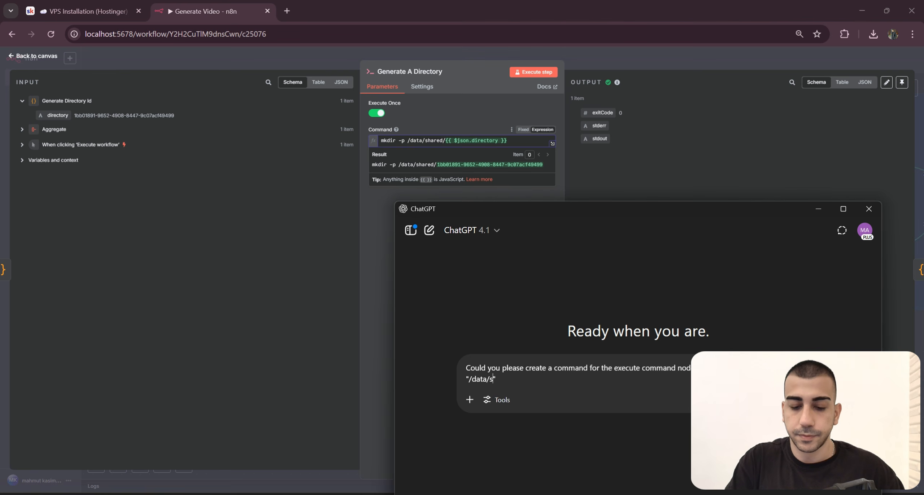
key(Return)
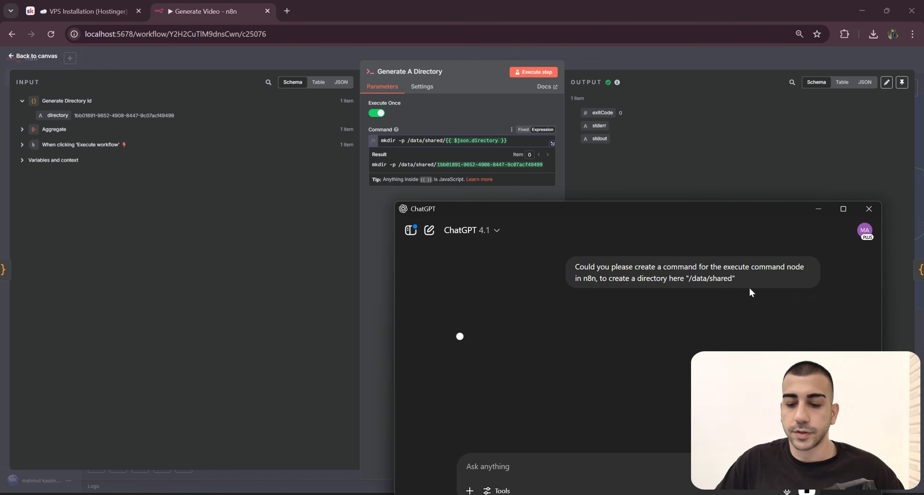
- Review the prompt and the suggested mkdir -p command with its explanation, then return to the n8n workflow canvas
drag(750, 290, 563, 258)
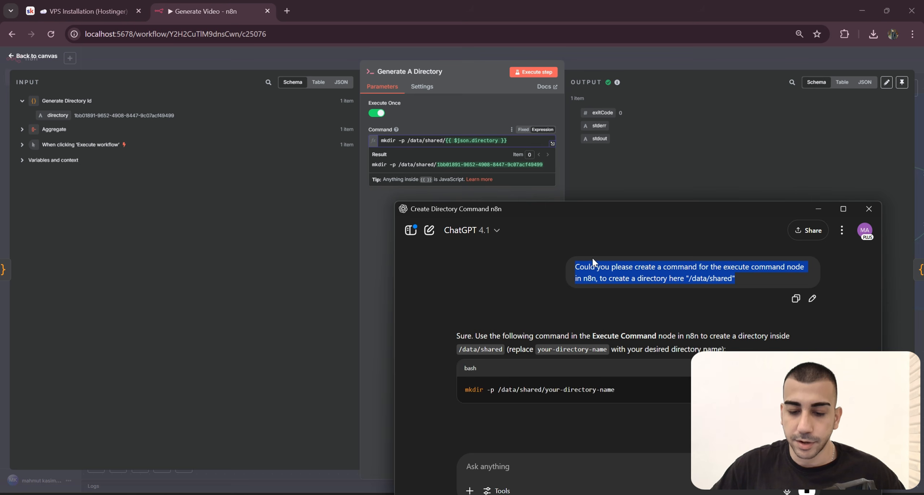
drag(465, 389, 666, 392)
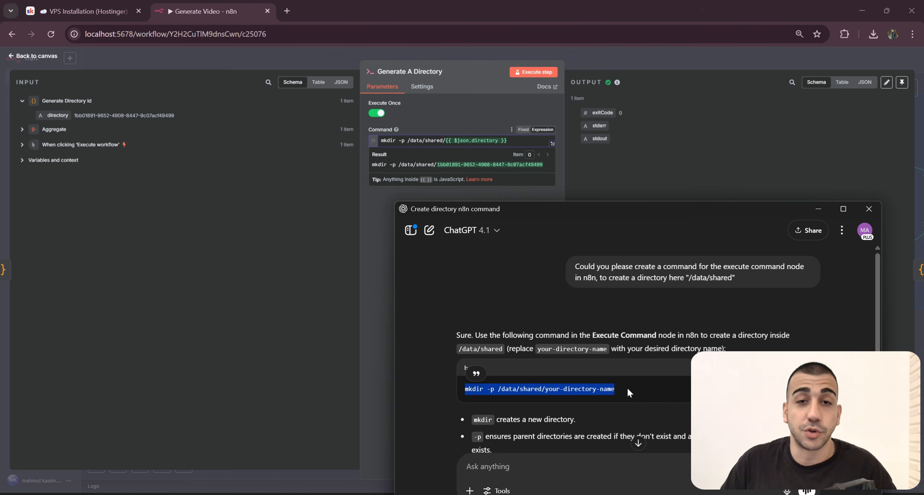
scroll(579, 386, down, 4)
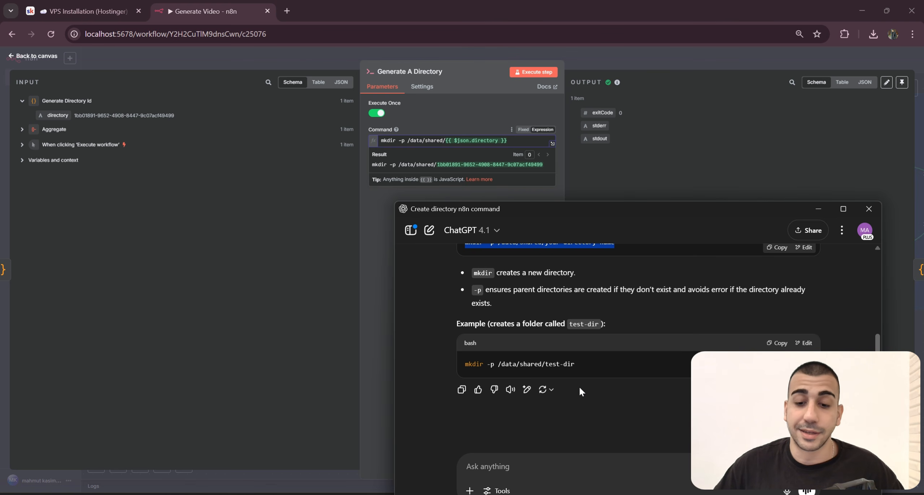
click(675, 65)
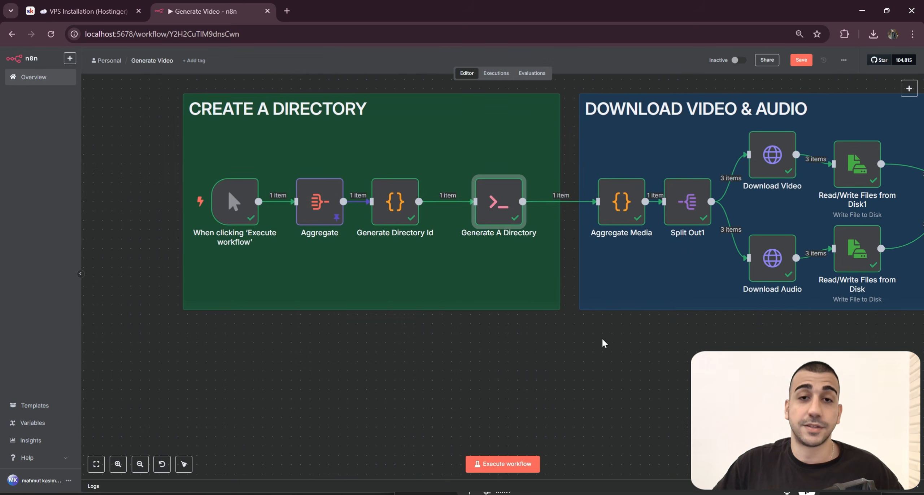
- Examine the nodes of the CREATE A DIRECTORY section, from the manual trigger to Generate A Directory
drag(602, 340, 579, 354)
drag(486, 229, 467, 229)
drag(135, 91, 549, 341)
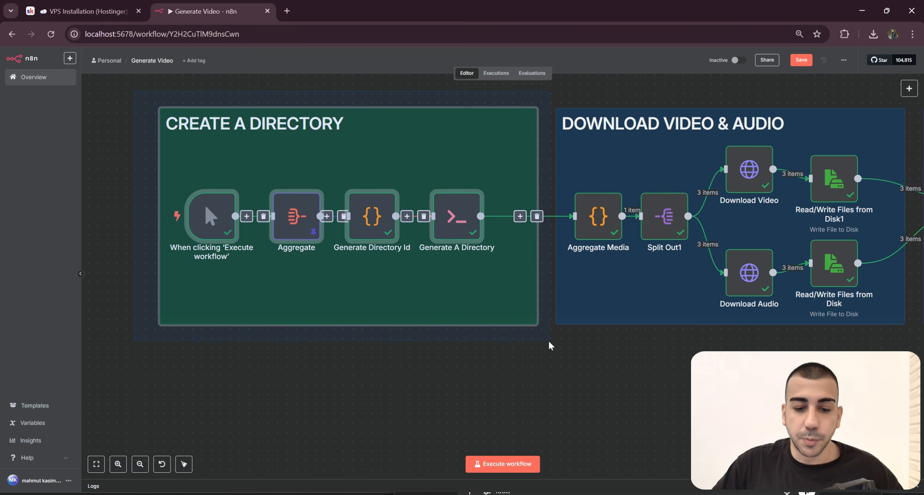
drag(471, 394, 481, 396)
drag(450, 363, 482, 364)
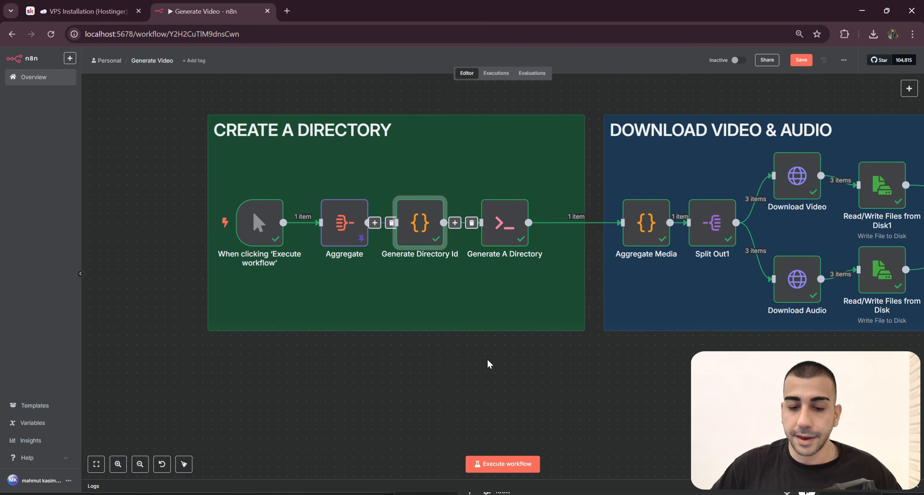
click(511, 211)
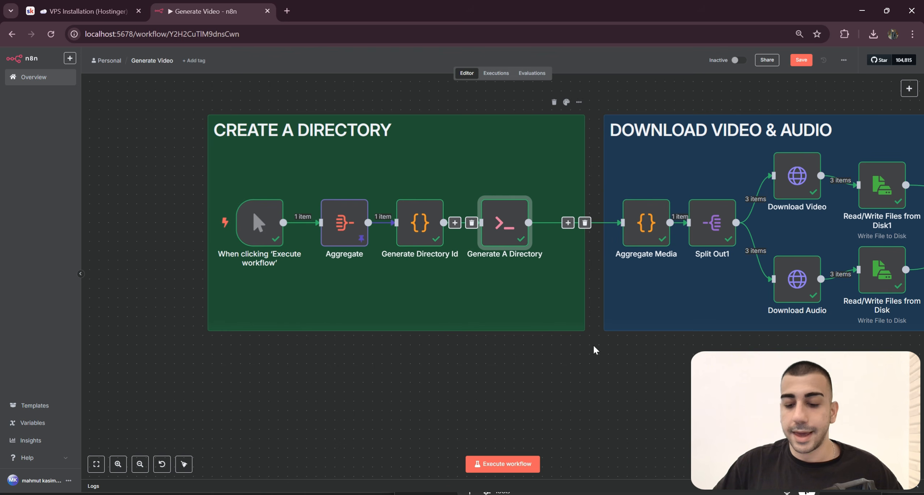
click(564, 357)
- Switch to File Explorer, go up to the shared folder to view the generated directory, and return to n8n
key(alt+Tab)
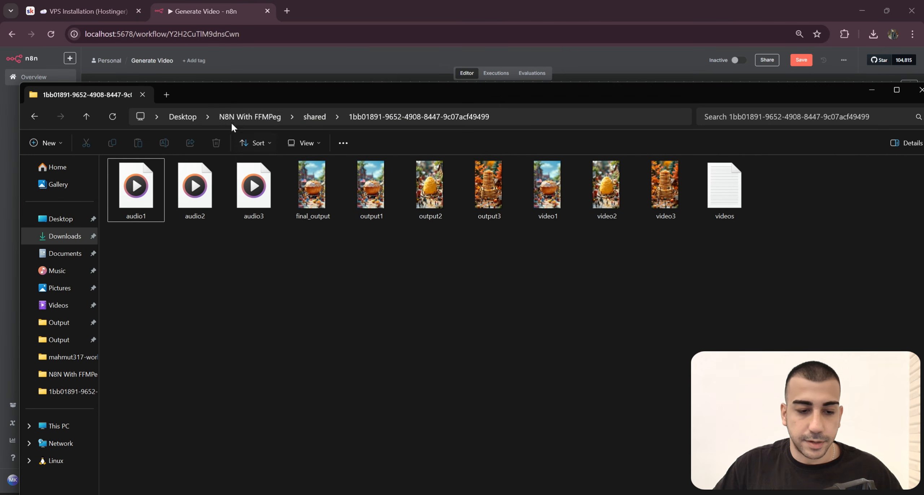
click(315, 117)
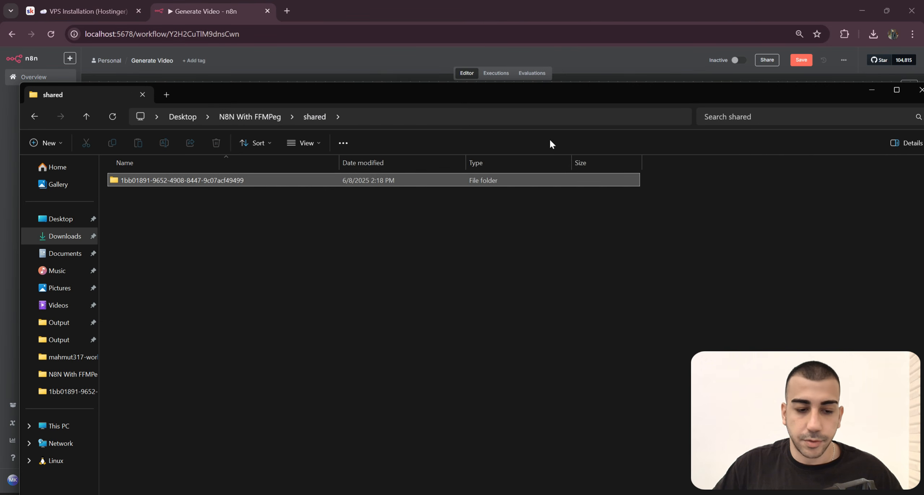
click(872, 90)
- Examine the DOWNLOAD VIDEO & AUDIO section by selecting all its nodes together, then clear the selection
drag(592, 344, 364, 339)
scroll(591, 311, down, 3)
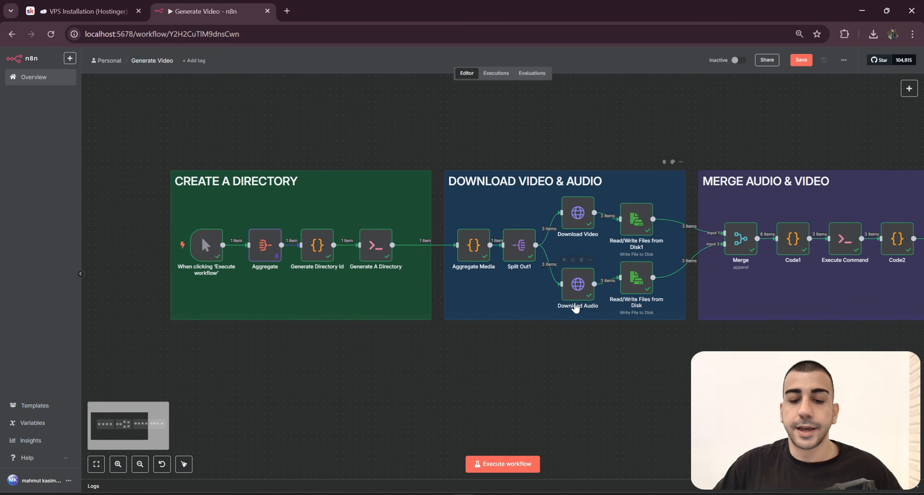
drag(575, 310, 505, 326)
drag(369, 147, 611, 359)
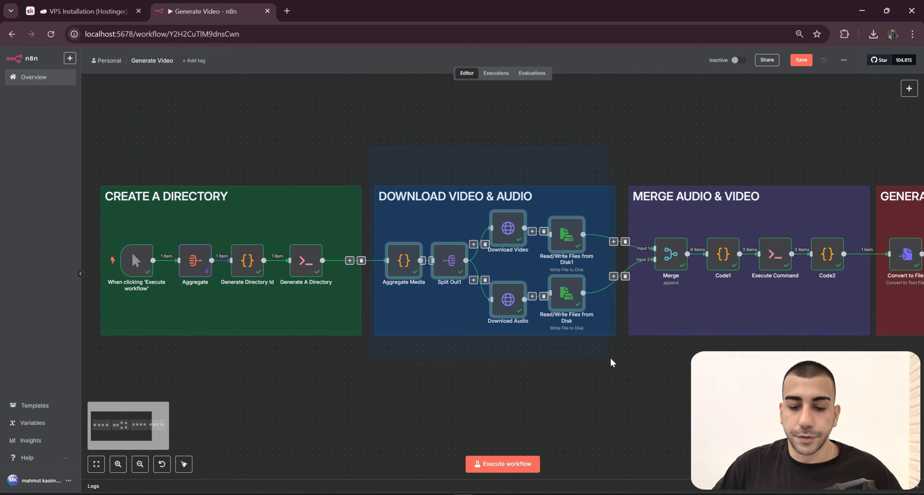
click(530, 362)
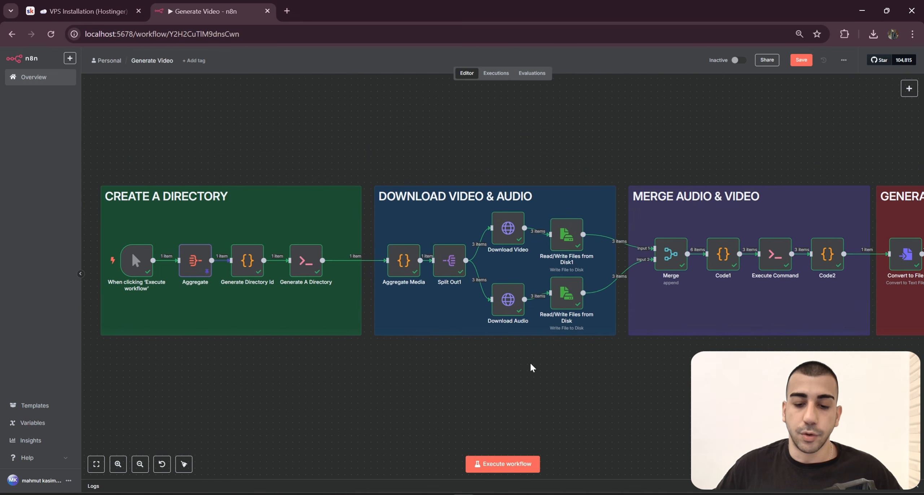
- Open the Aggregate Media node and review its JavaScript mapping and the videoNo values in the output
scroll(607, 368, up, 3)
drag(464, 251, 593, 294)
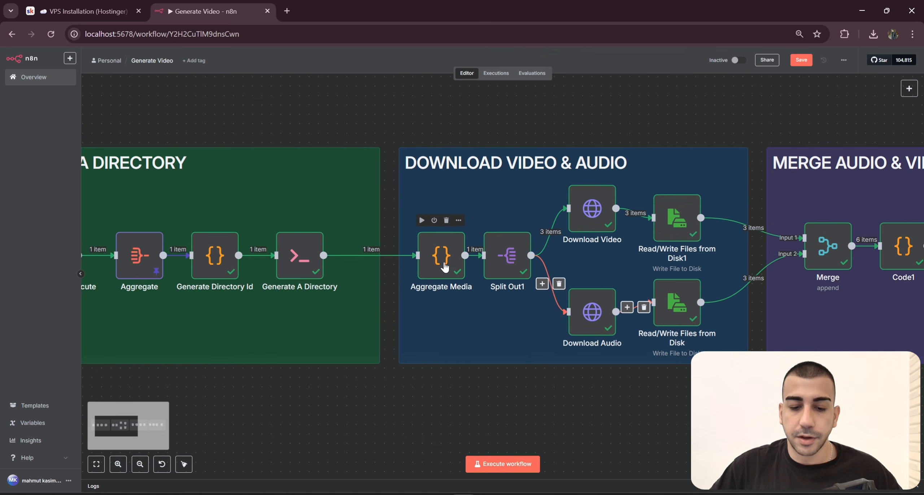
click(438, 268)
double_click(438, 270)
drag(341, 250, 398, 181)
click(397, 218)
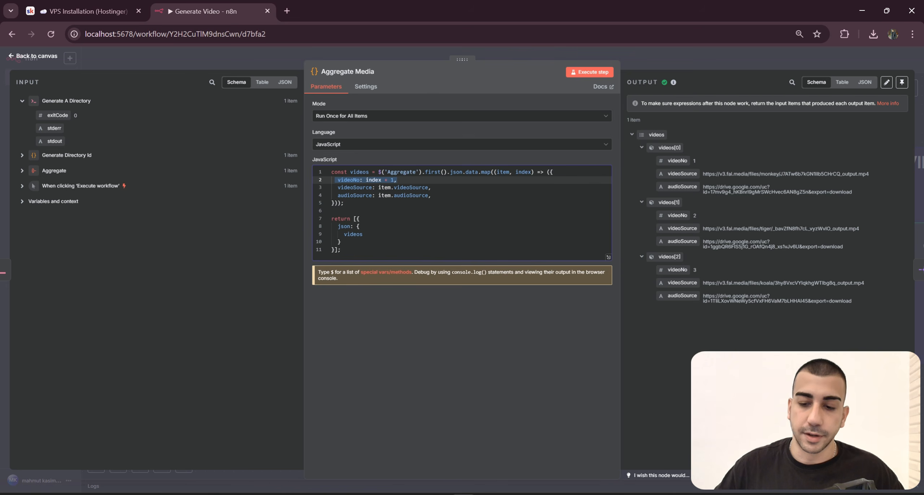
click(430, 204)
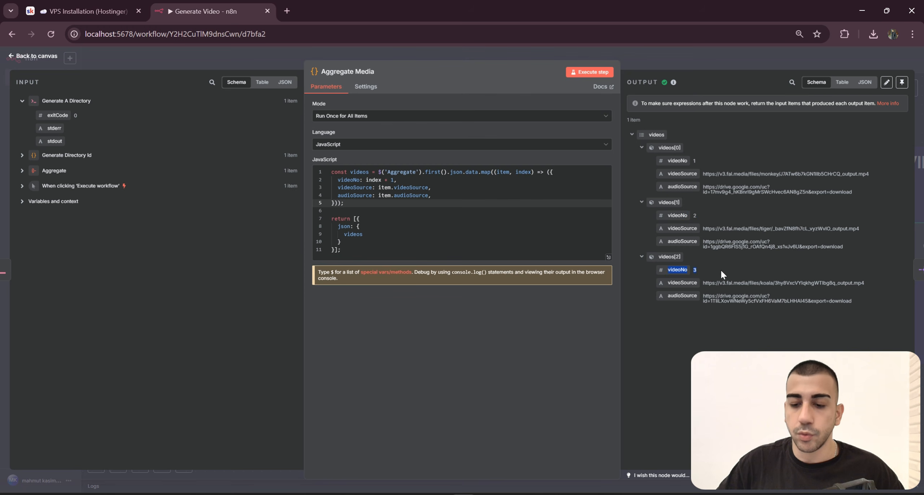
- Switch to File Explorer, open the generated directory, examine its numbered audio, video and output files, and return to n8n
click(440, 494)
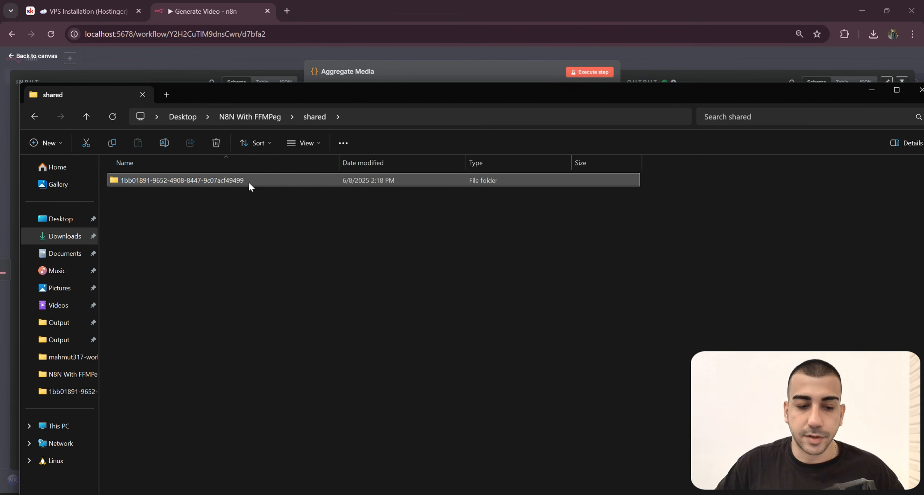
double_click(248, 182)
drag(130, 279, 704, 199)
click(350, 363)
drag(134, 251, 698, 186)
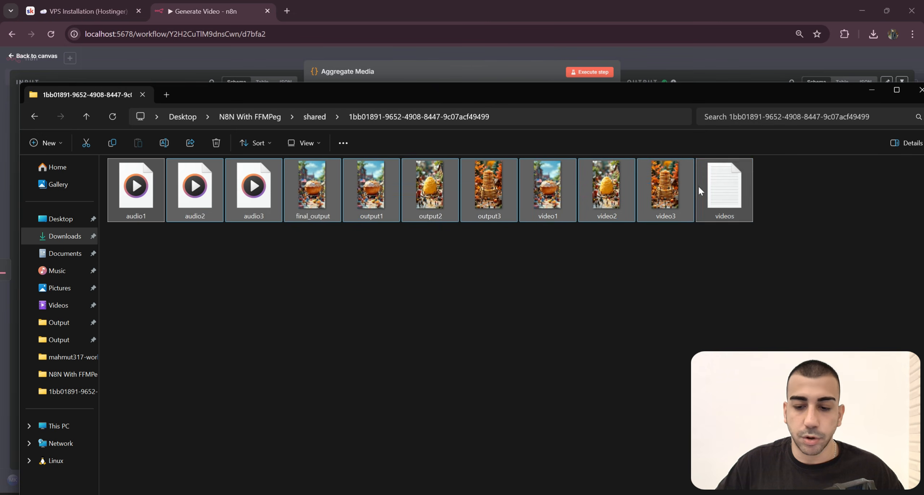
click(130, 265)
click(253, 192)
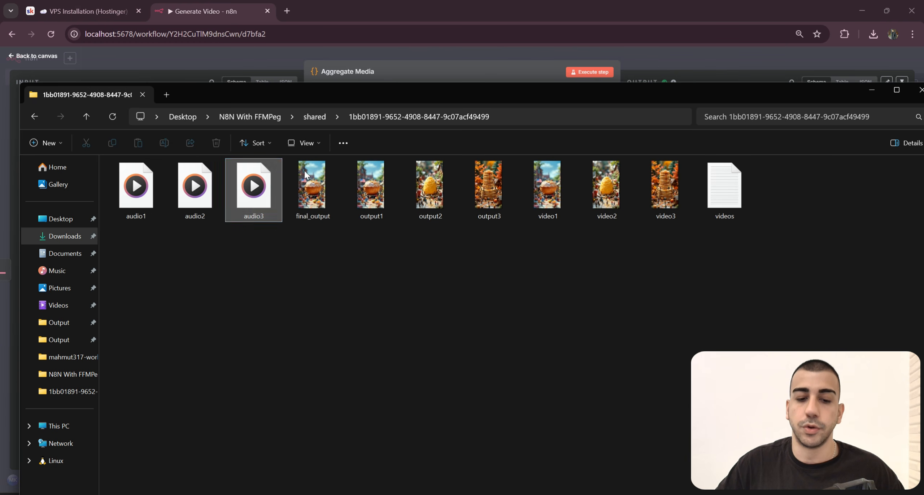
click(869, 91)
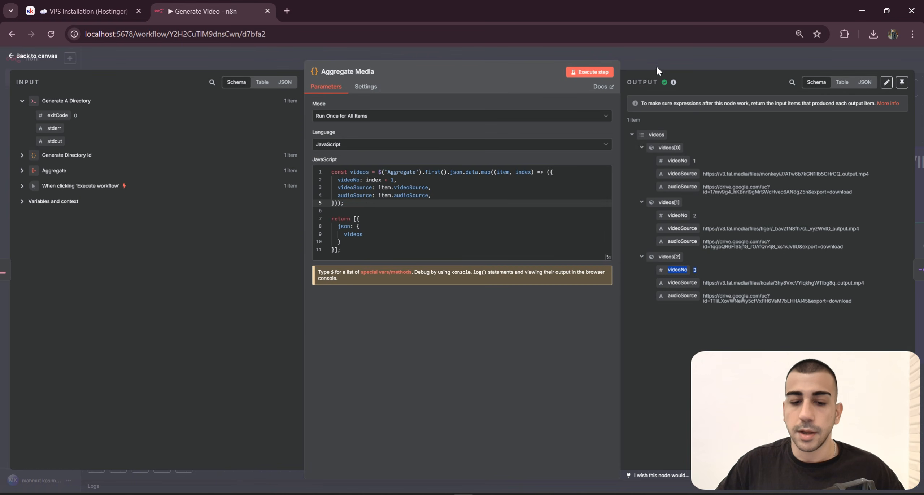
- Close the Aggregate Media node, select the two download nodes on the canvas and open the Download Video node
drag(506, 253, 685, 83)
click(679, 61)
drag(535, 365, 469, 188)
drag(576, 333, 542, 333)
drag(592, 382, 505, 141)
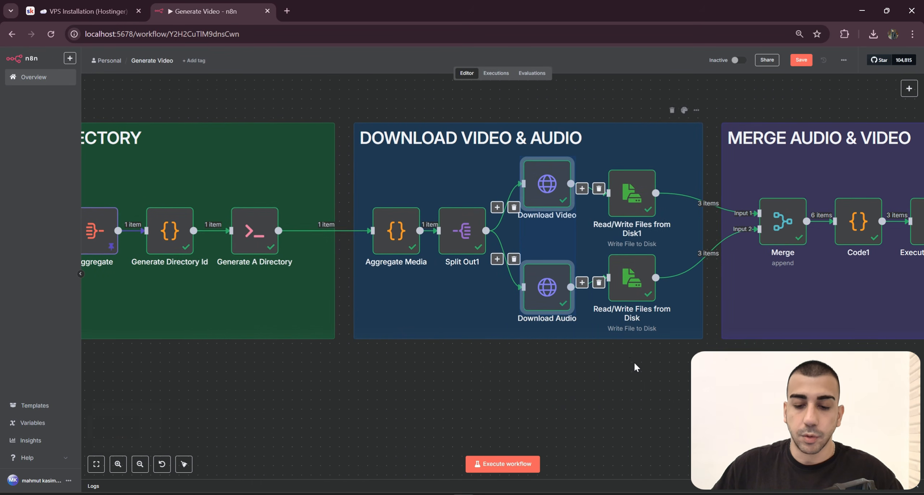
double_click(530, 206)
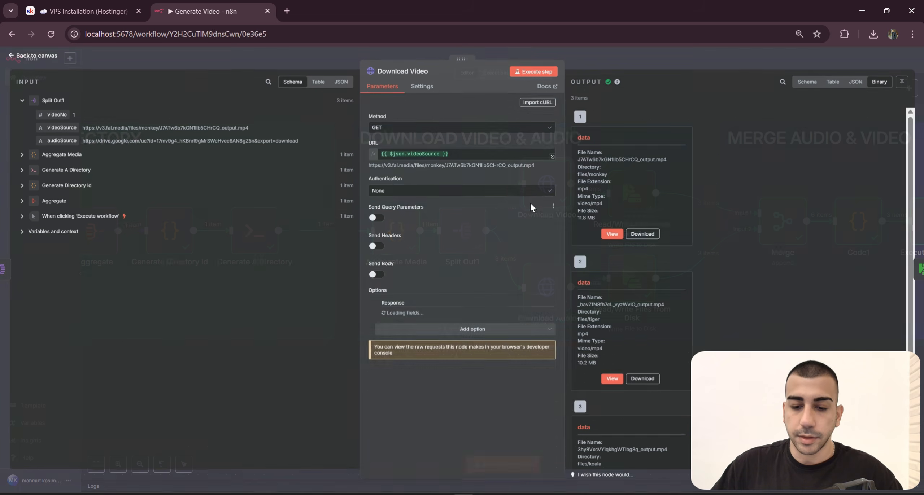
- Review the Download Video node's URL expression, Response Format and Put Output in Field settings, and return to the canvas
scroll(486, 216, down, 1)
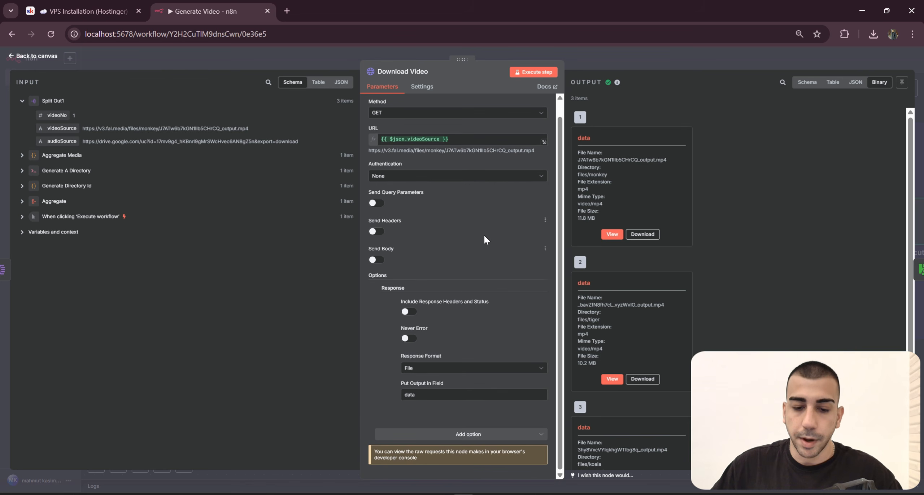
scroll(440, 170, up, 1)
drag(452, 154, 374, 150)
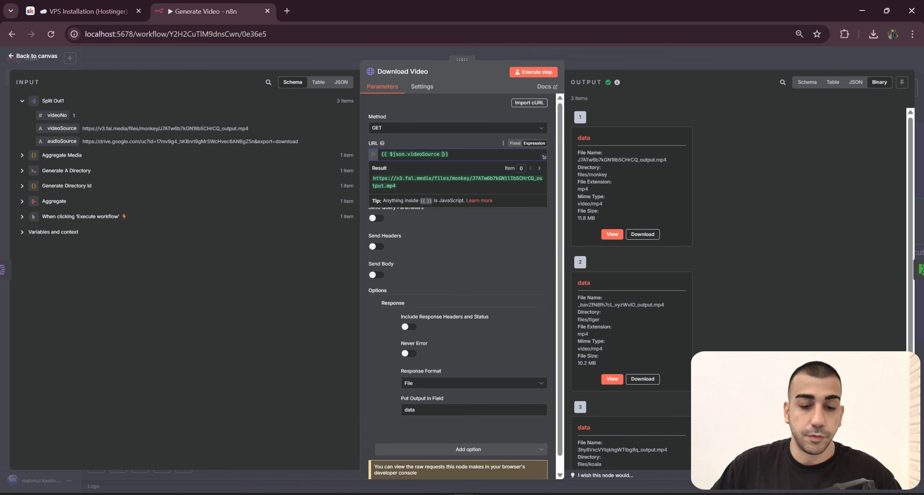
double_click(425, 154)
drag(451, 72, 378, 74)
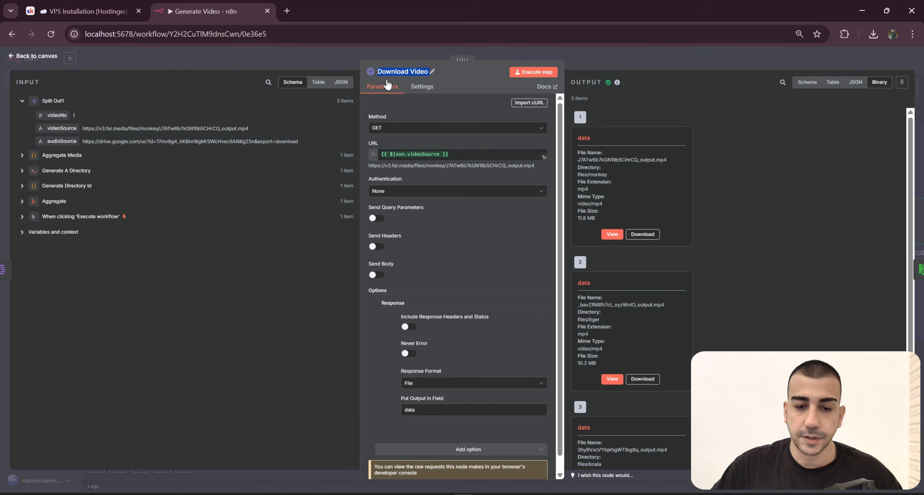
scroll(466, 271, down, 1)
double_click(418, 276)
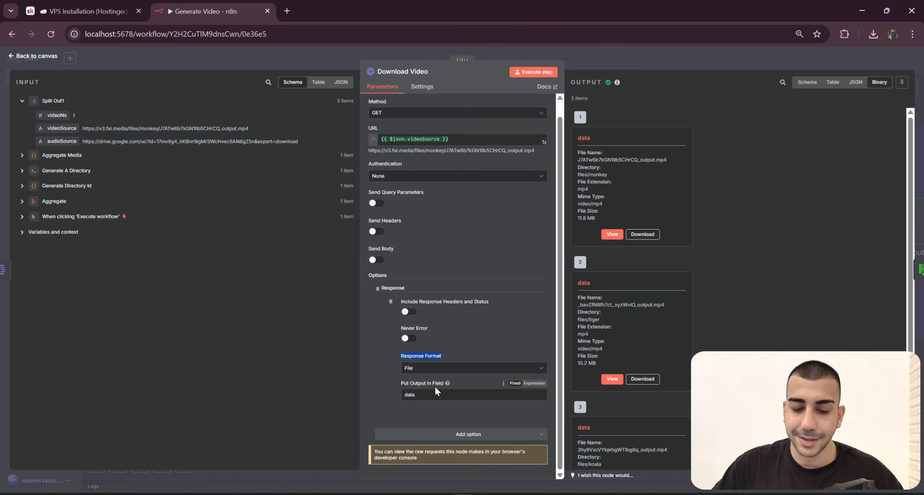
drag(416, 395, 411, 395)
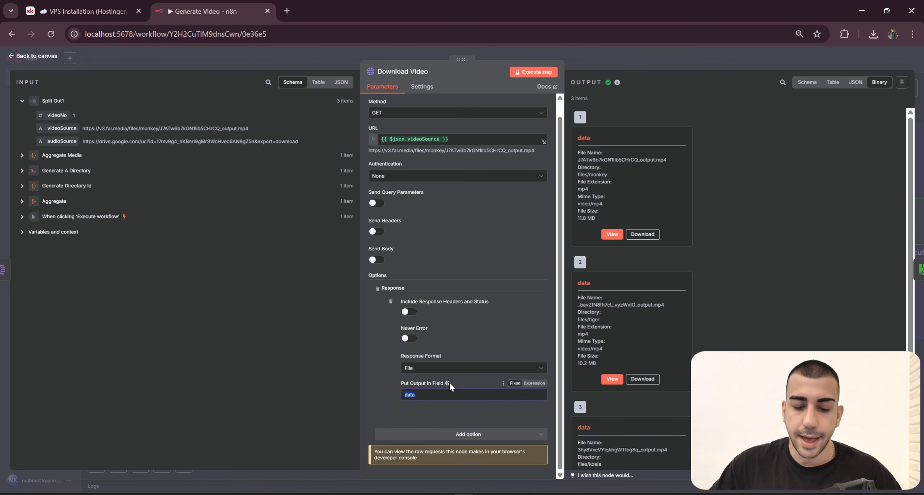
click(634, 58)
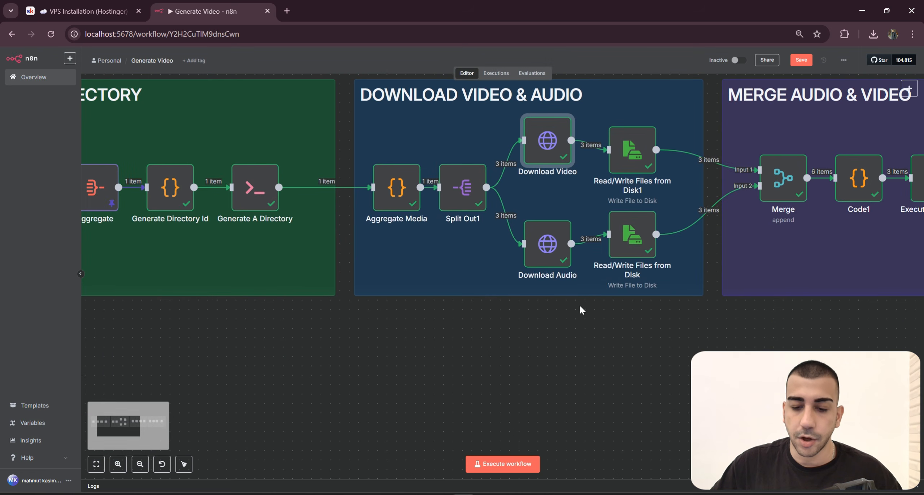
- Open the Download Audio node, review its audioSource URL expression, and return to the canvas
click(545, 253)
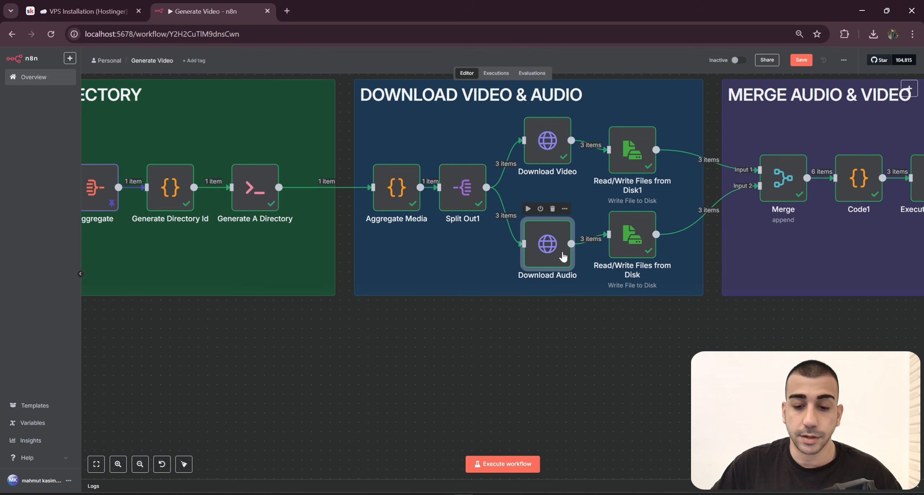
key(Return)
click(416, 154)
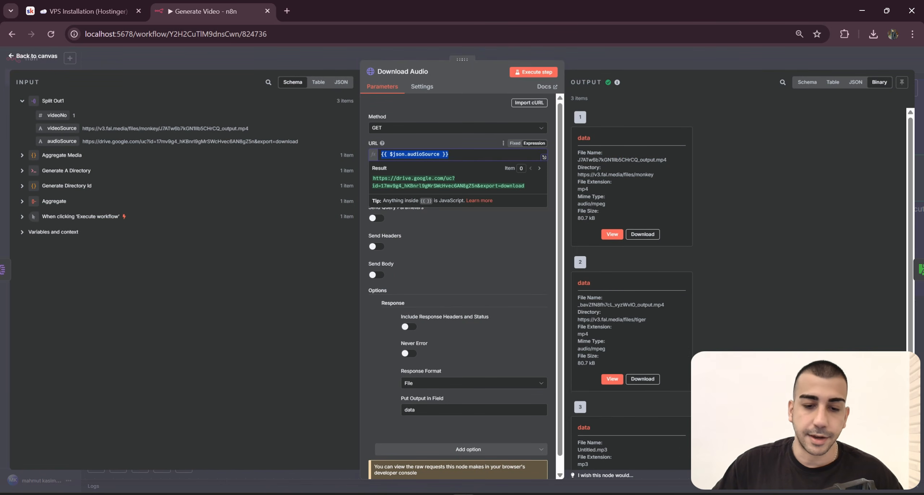
drag(407, 154, 440, 155)
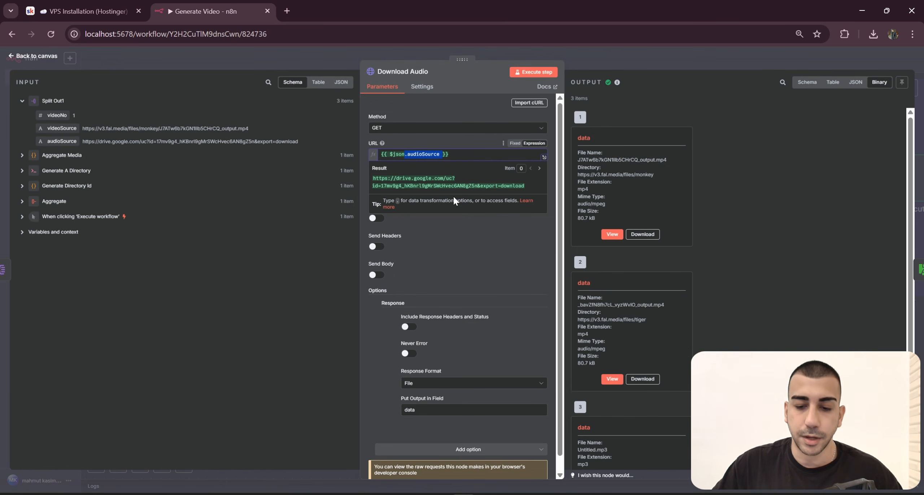
double_click(455, 253)
click(623, 58)
- Examine the two download nodes and the two Read/Write Files from Disk nodes on the canvas by selecting each pair, and clear the selection
drag(555, 246, 502, 303)
drag(540, 390, 453, 151)
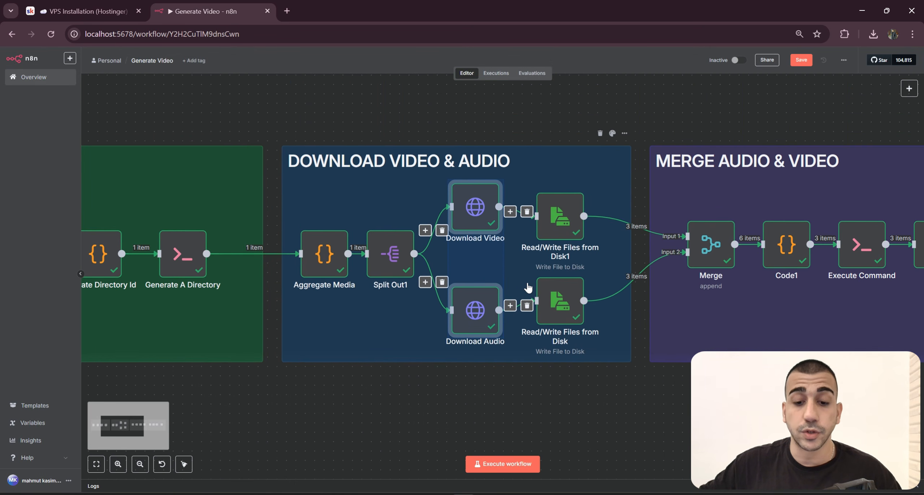
drag(560, 331, 480, 184)
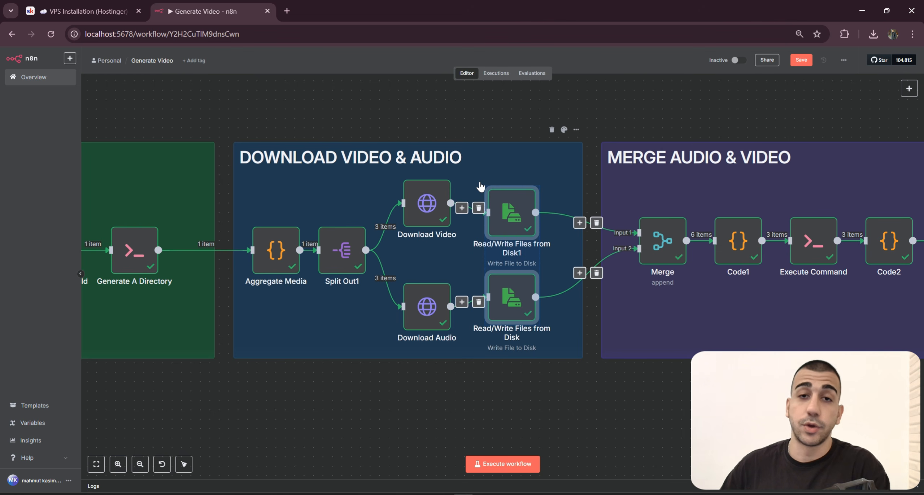
click(571, 413)
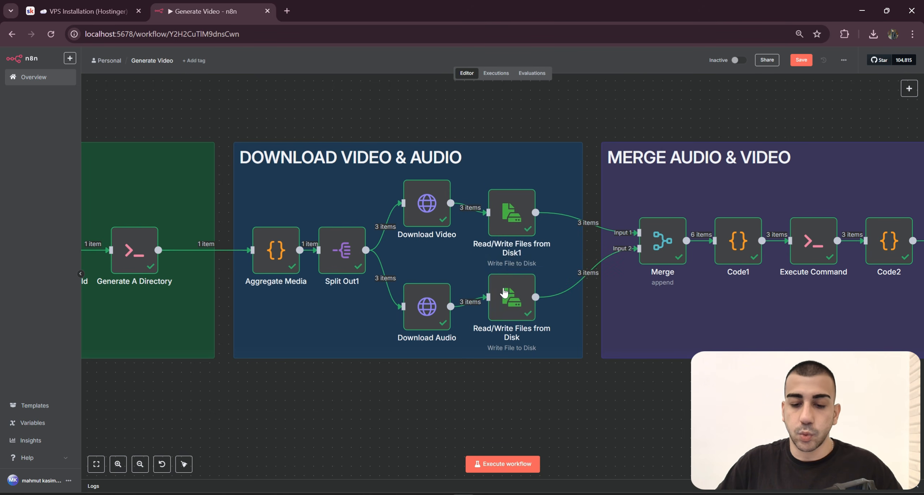
click(506, 294)
click(520, 214)
scroll(498, 352, up, 3)
scroll(637, 375, down, 1)
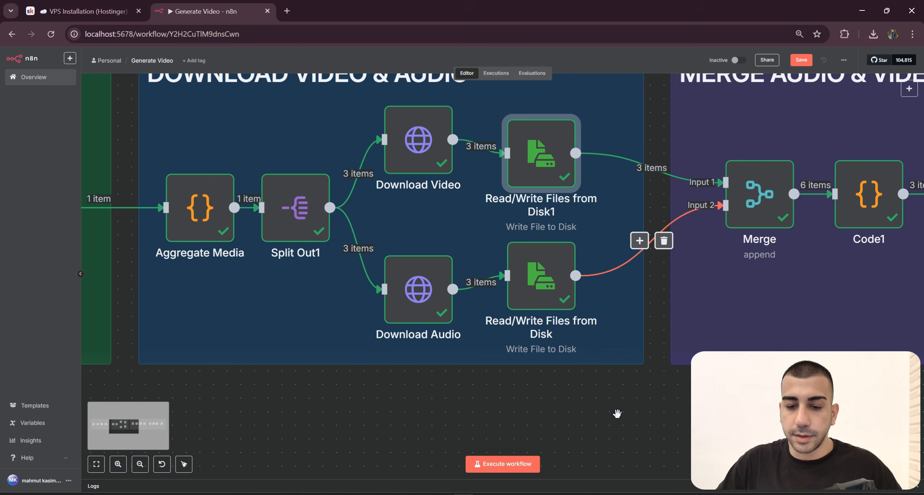
drag(625, 421, 475, 115)
scroll(599, 302, down, 2)
click(625, 407)
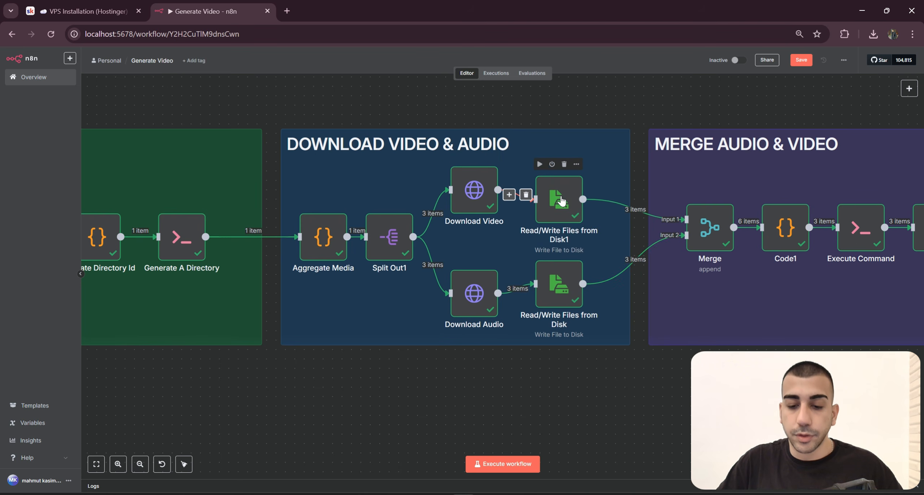
- Open the Read/Write Files from Disk1 node and examine the shared folder, directory ID and video number parts of its File Path and Name
click(562, 197)
double_click(562, 199)
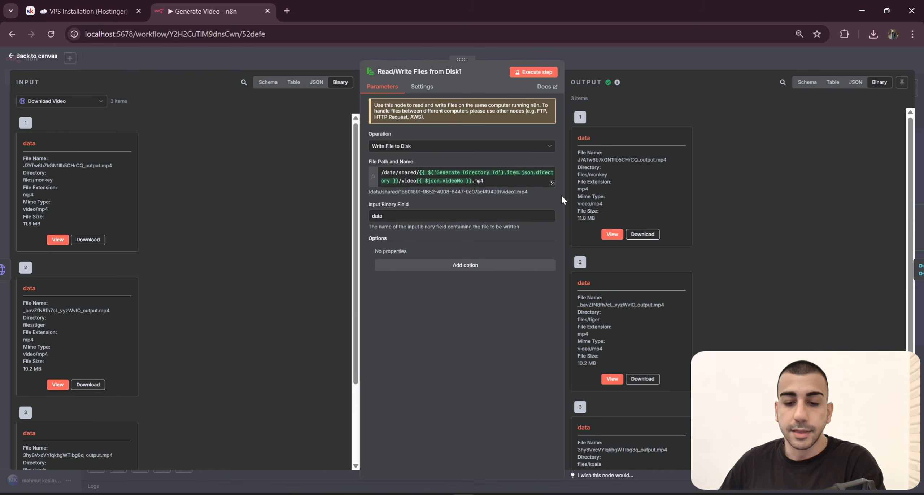
click(419, 173)
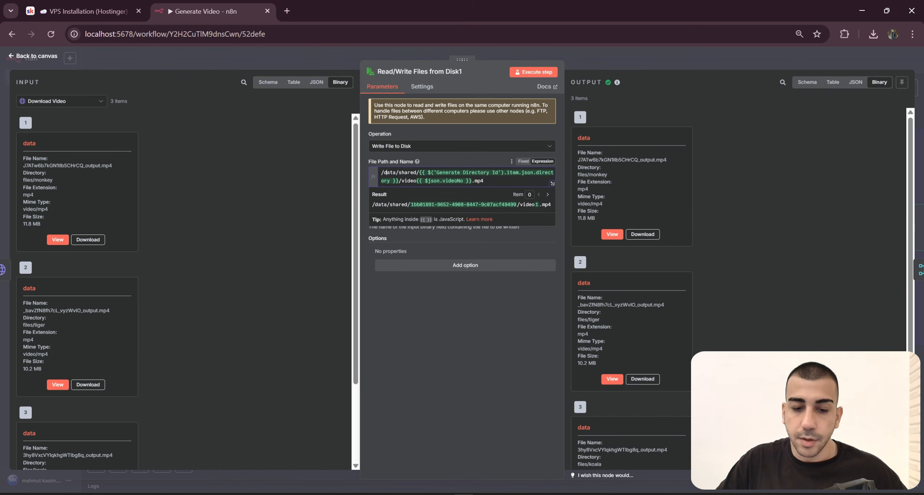
drag(419, 173, 381, 173)
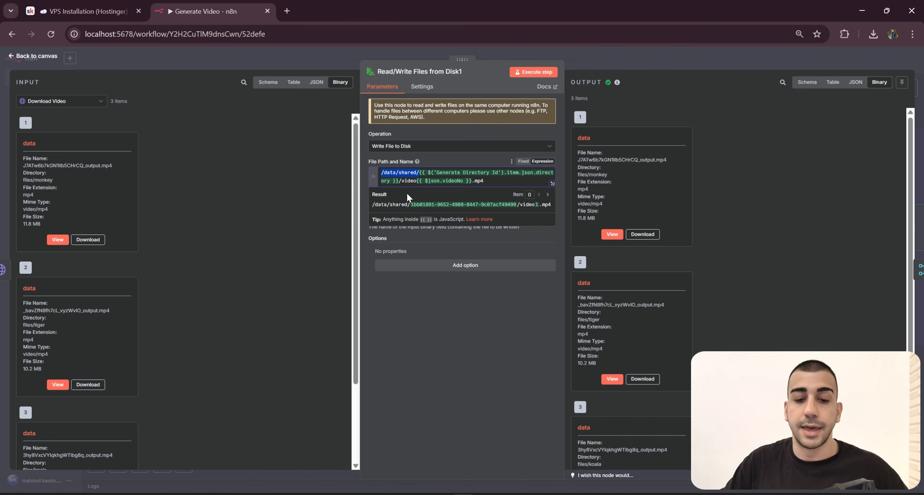
click(399, 173)
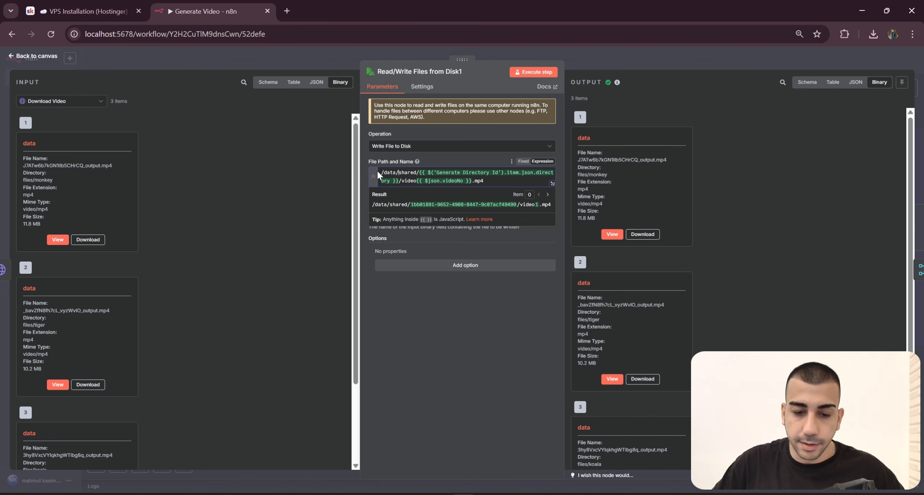
double_click(407, 173)
click(419, 173)
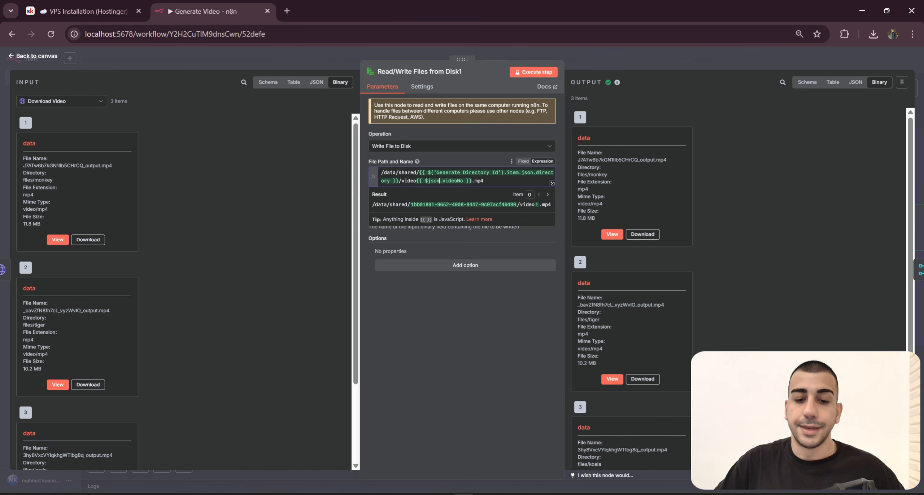
drag(419, 173, 400, 181)
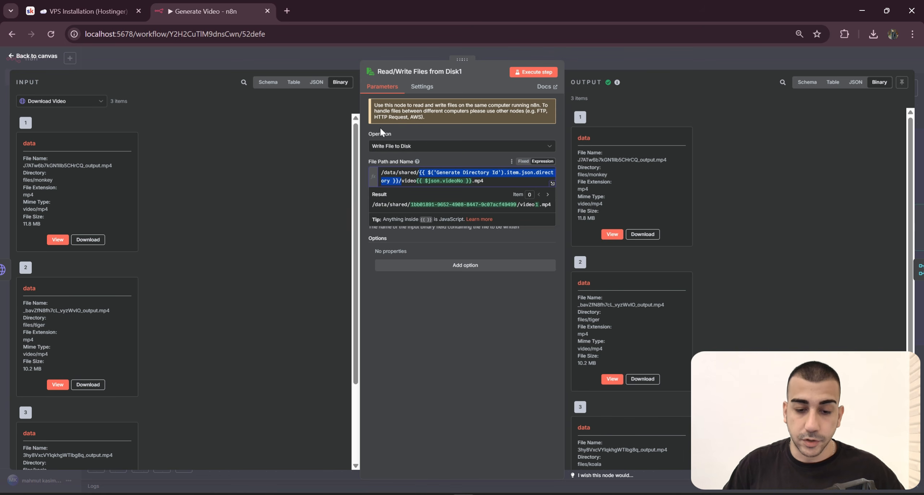
drag(428, 173, 484, 181)
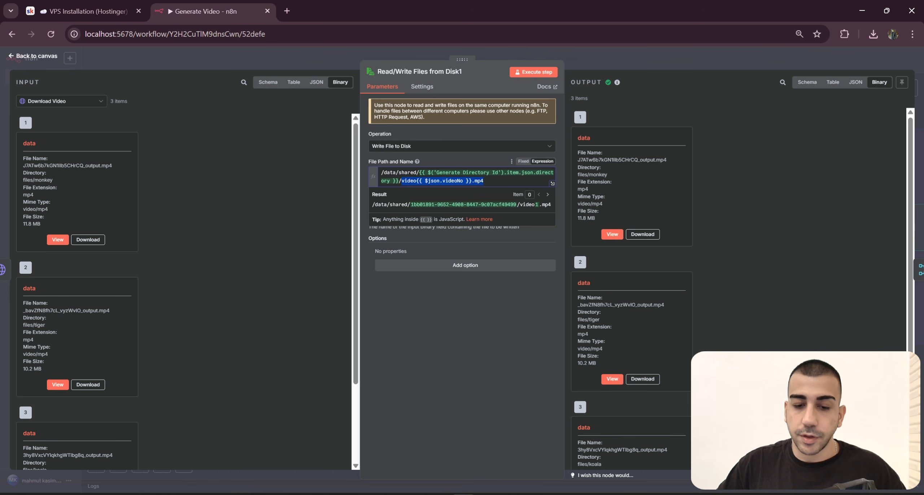
drag(402, 181, 473, 181)
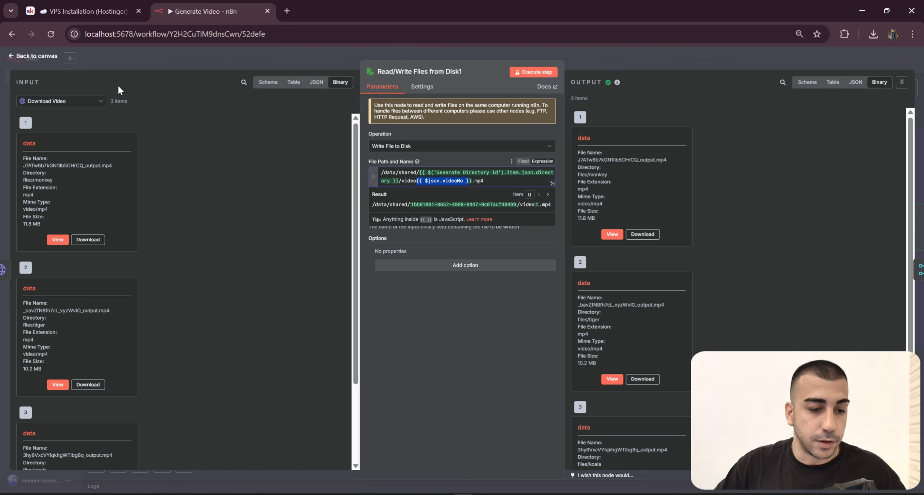
- Show the Aggregate Media input as JSON and compare its videoNo values with the video file name expression
click(93, 101)
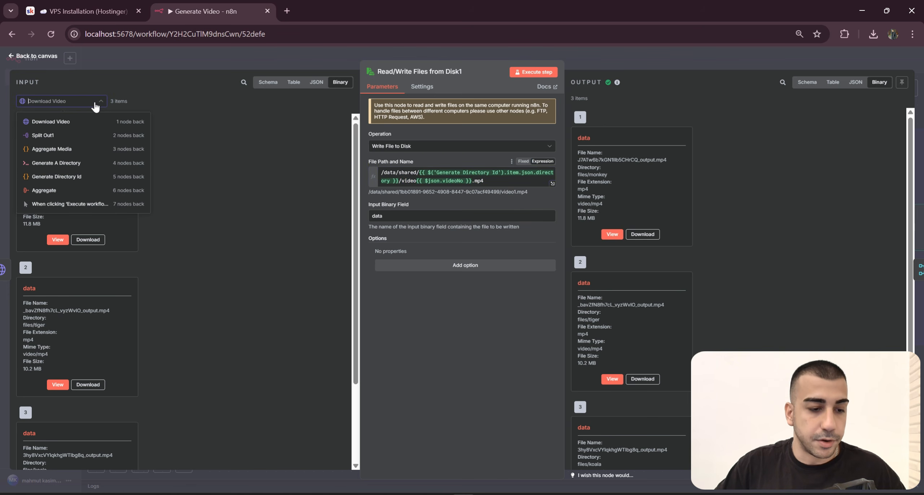
click(65, 151)
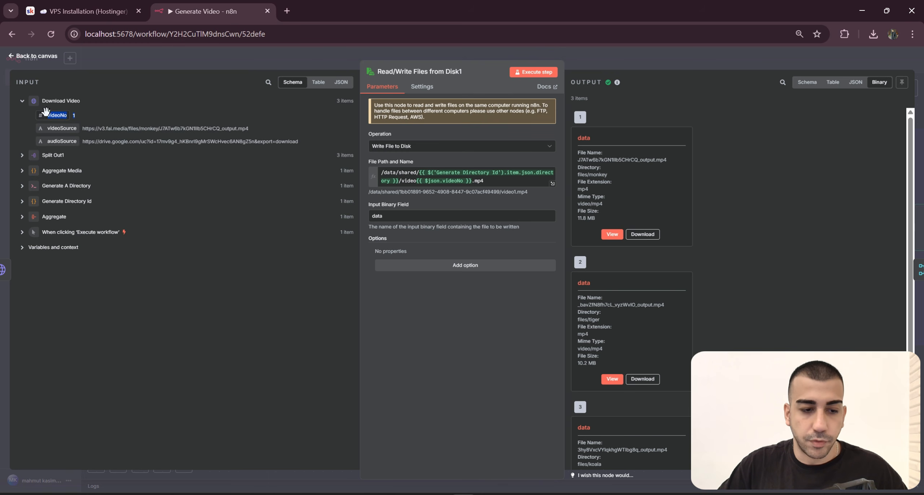
click(341, 82)
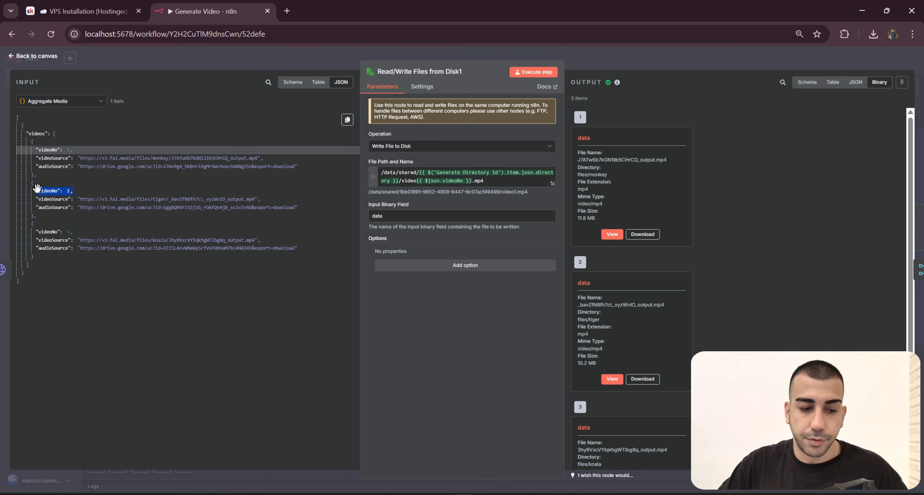
drag(402, 181, 466, 181)
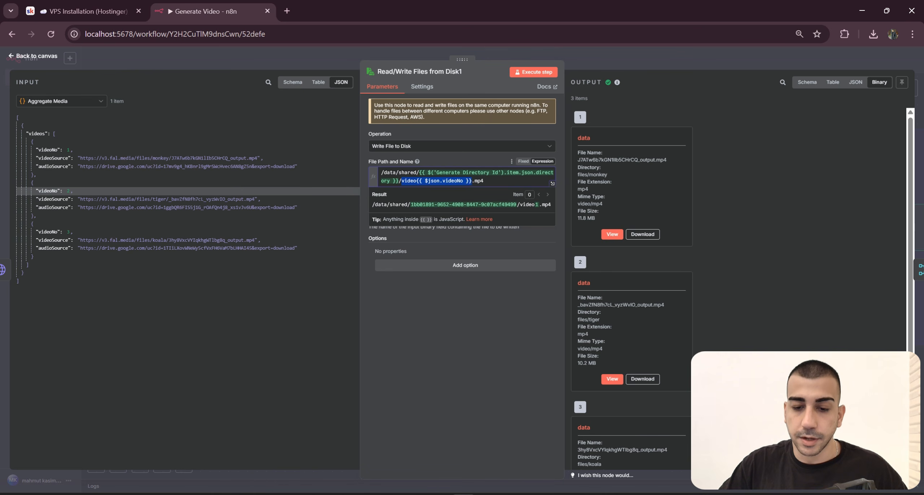
click(484, 181)
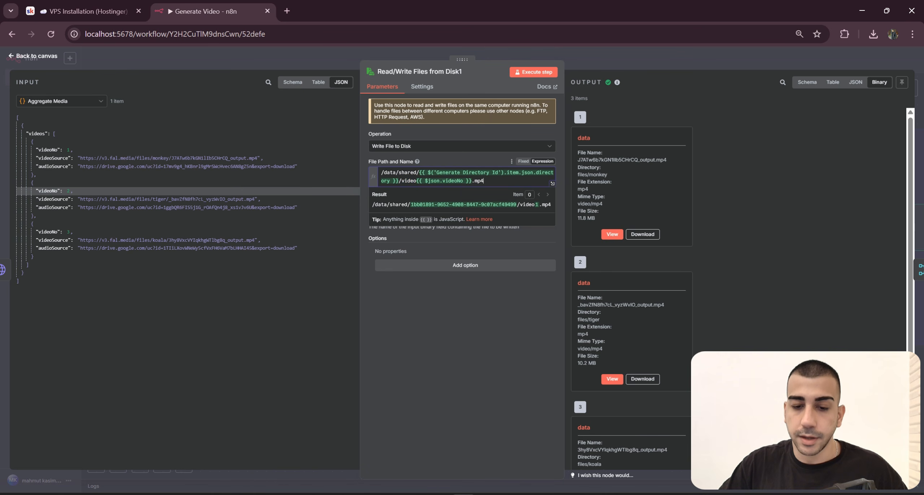
- Open the video file path in the expression editor, examine the resolved path, and close the editor
click(552, 183)
mouse_move(739, 111)
mouse_down()
mouse_move(545, 112)
mouse_move(739, 111)
mouse_up()
click(577, 121)
click(708, 117)
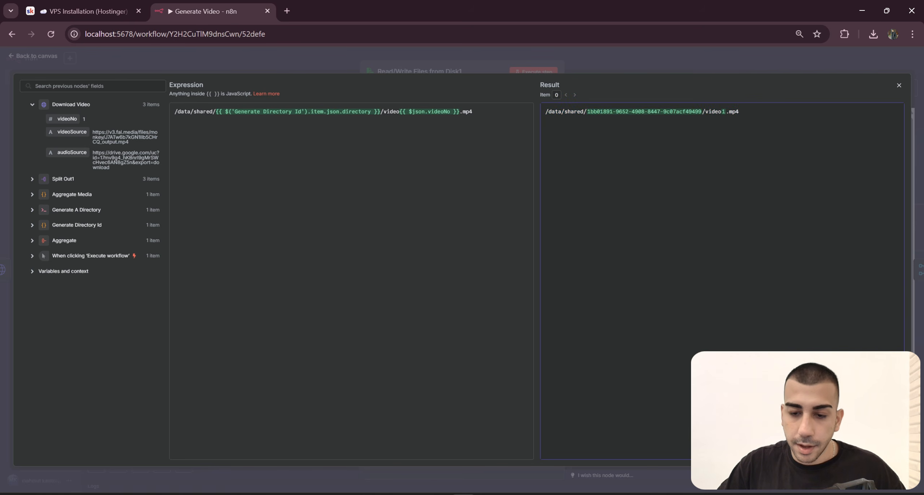
drag(587, 111, 545, 112)
click(700, 118)
click(659, 70)
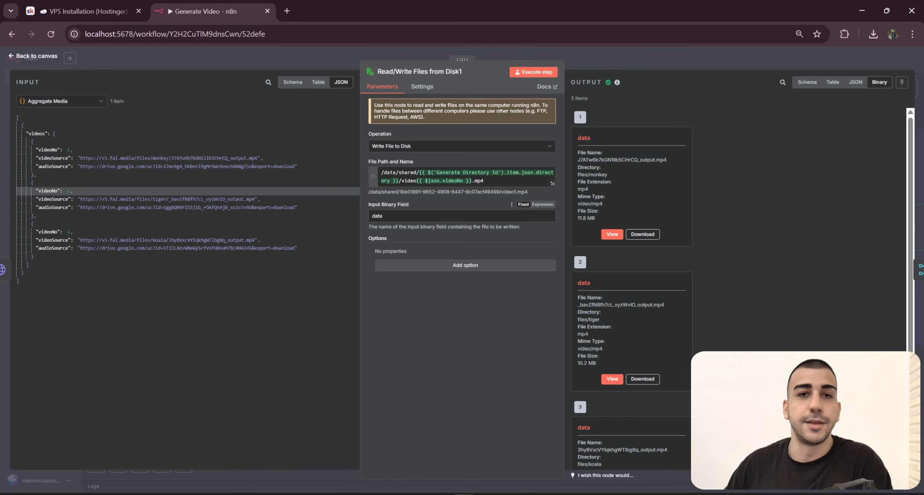
- Close this node, open the Read/Write Files from Disk node for the audio, and examine its File Path and Name expression
click(645, 59)
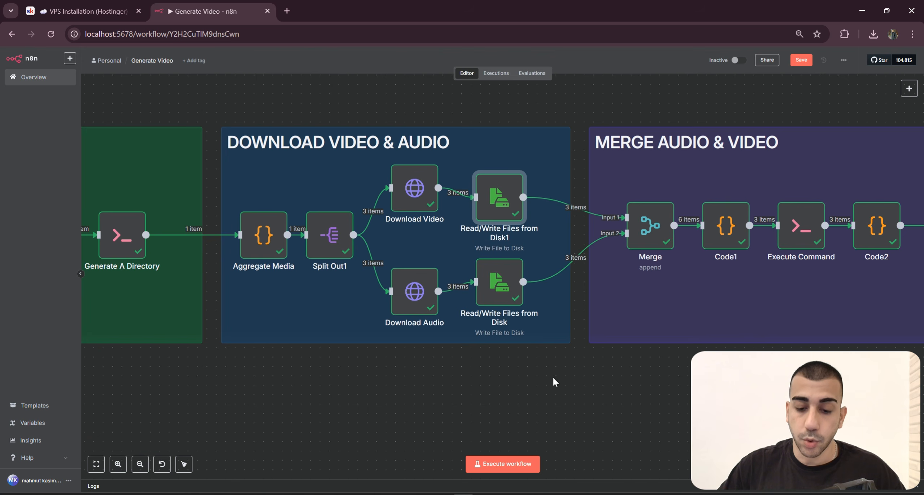
drag(579, 388, 483, 277)
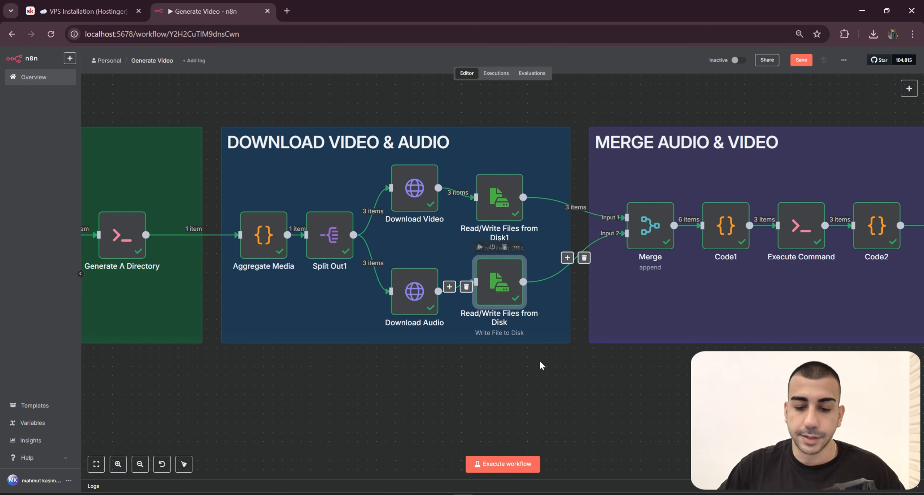
double_click(487, 278)
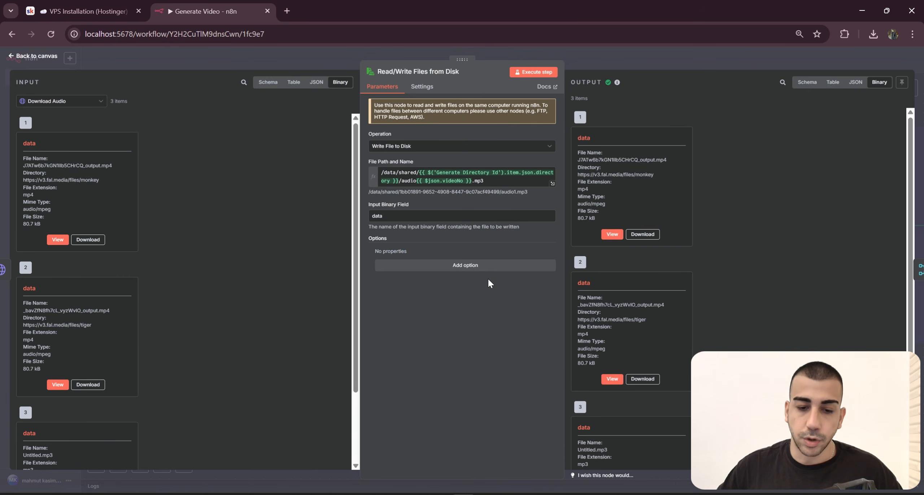
drag(381, 173, 485, 181)
click(414, 172)
click(402, 180)
drag(402, 181, 464, 181)
click(417, 181)
click(443, 181)
click(485, 181)
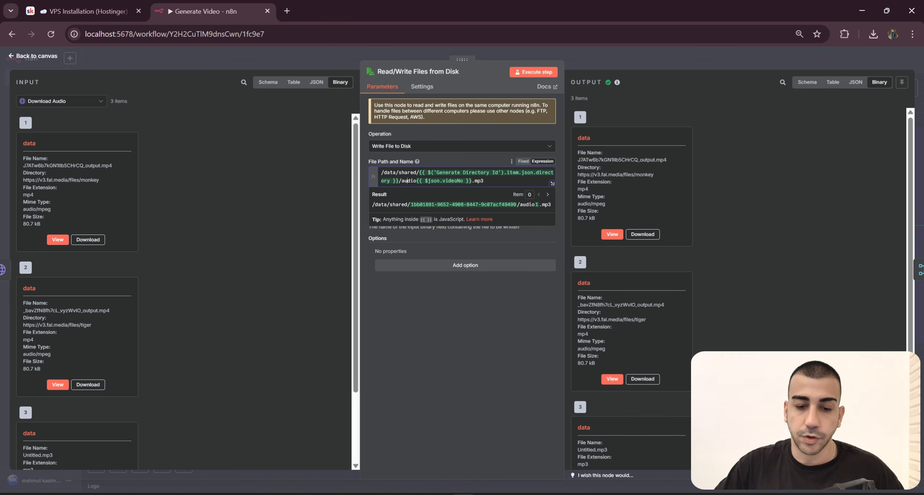
- Open the audio file path in the expression editor, highlight the full resolved path, and close the editor
click(552, 183)
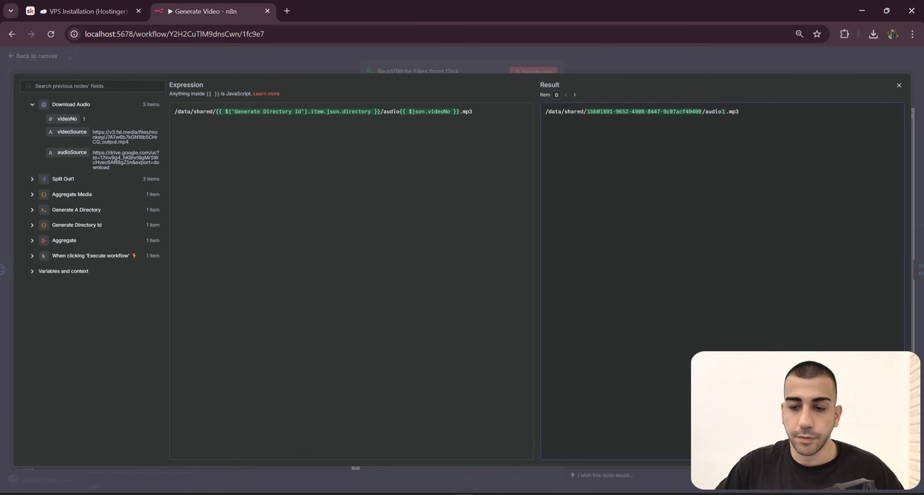
drag(741, 112, 545, 112)
click(680, 61)
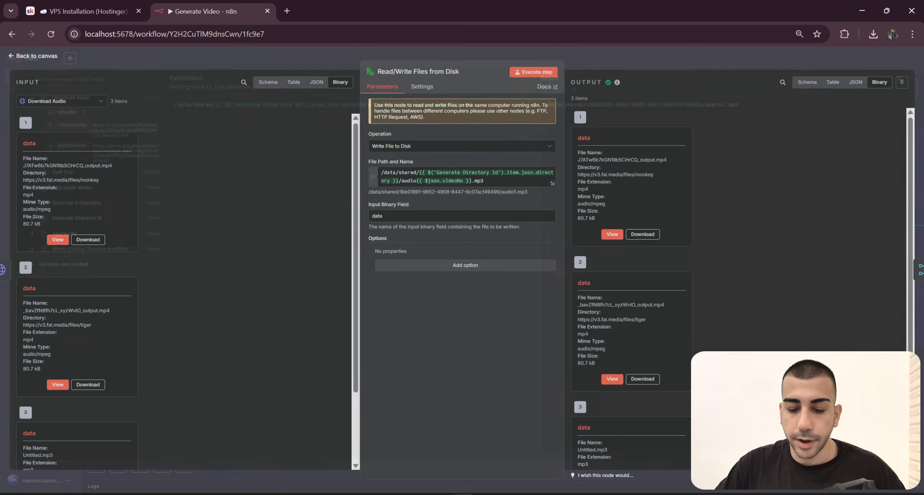
- Switch to File Explorer, highlight the audio1–audio3 and video1–video3 files in the generated directory, and minimize the window
click(440, 494)
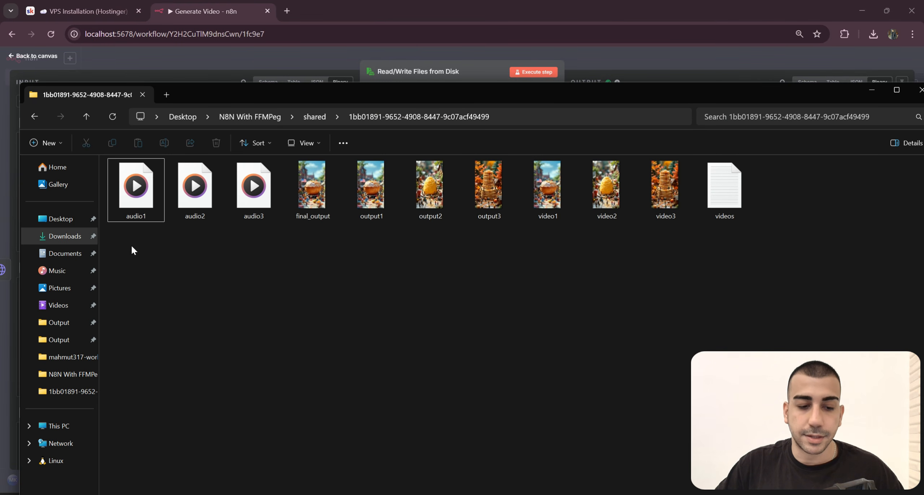
drag(132, 246, 249, 173)
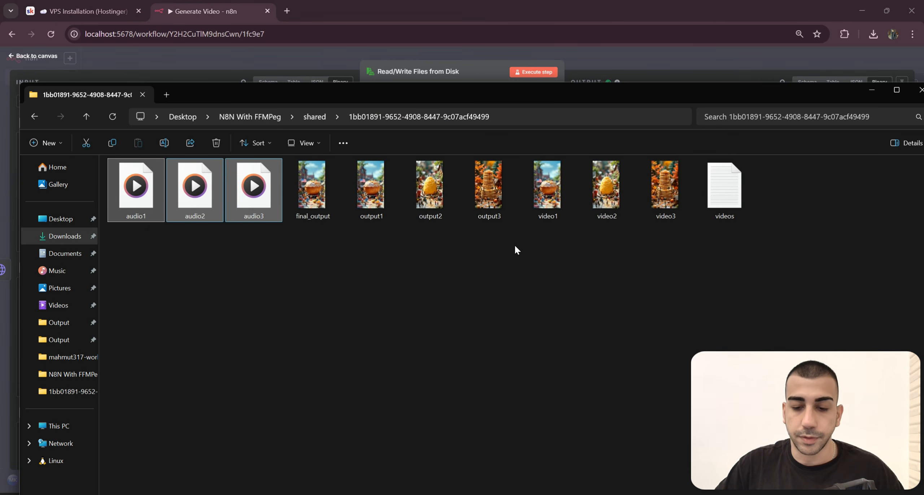
drag(135, 249, 247, 180)
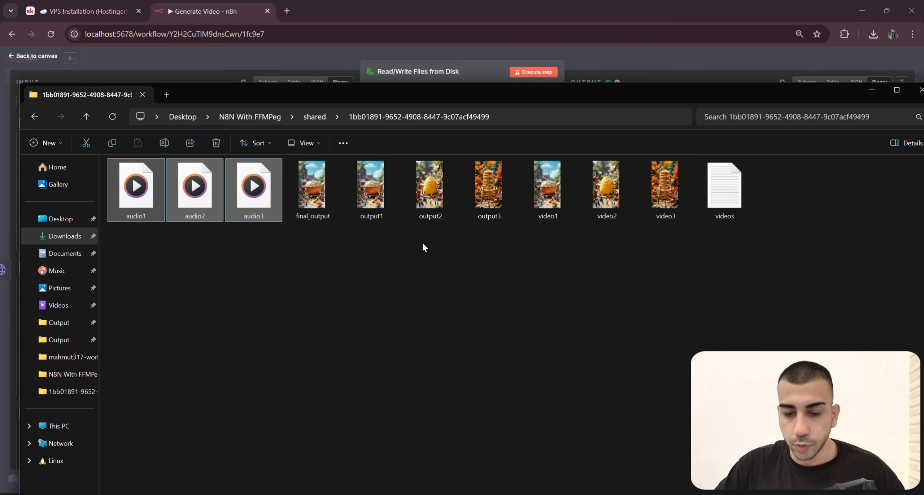
drag(552, 250, 674, 162)
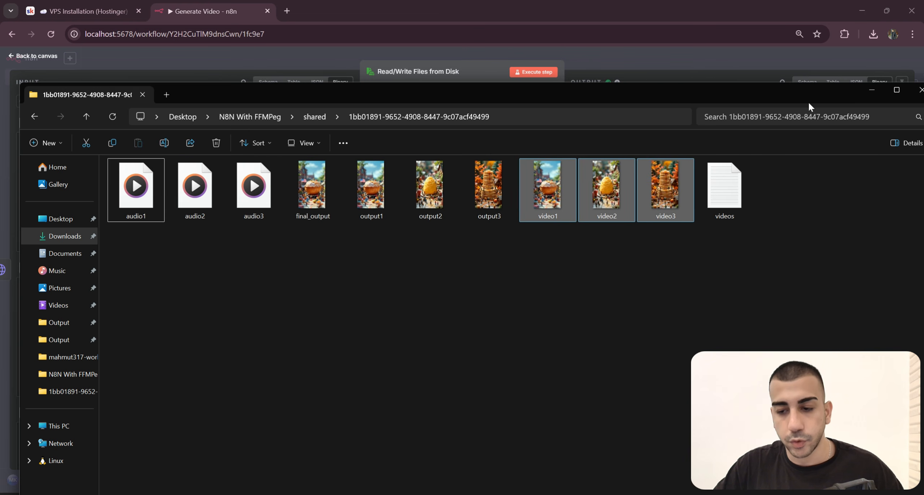
click(872, 90)
- Return to the workflow canvas and select the Download Video & Audio group followed by the Merge Audio & Video group
click(816, 62)
drag(619, 399, 530, 368)
scroll(571, 379, down, 2)
drag(253, 176, 520, 364)
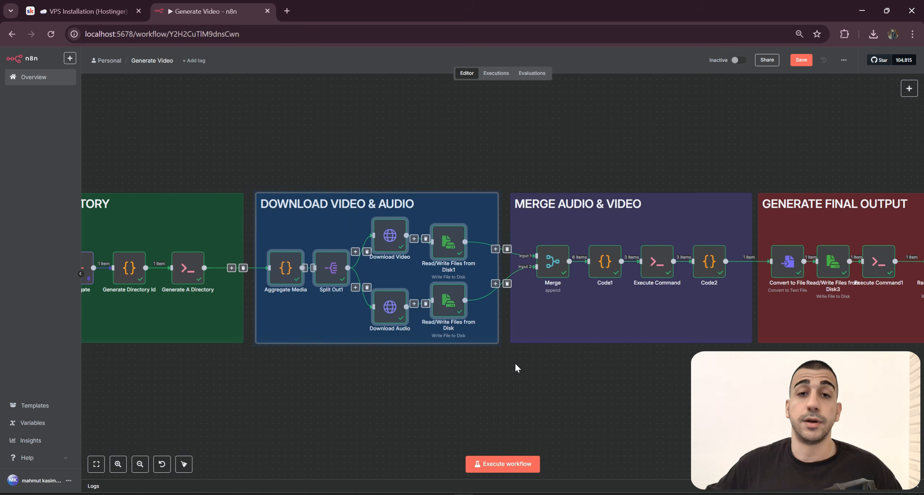
scroll(718, 334, right, 5)
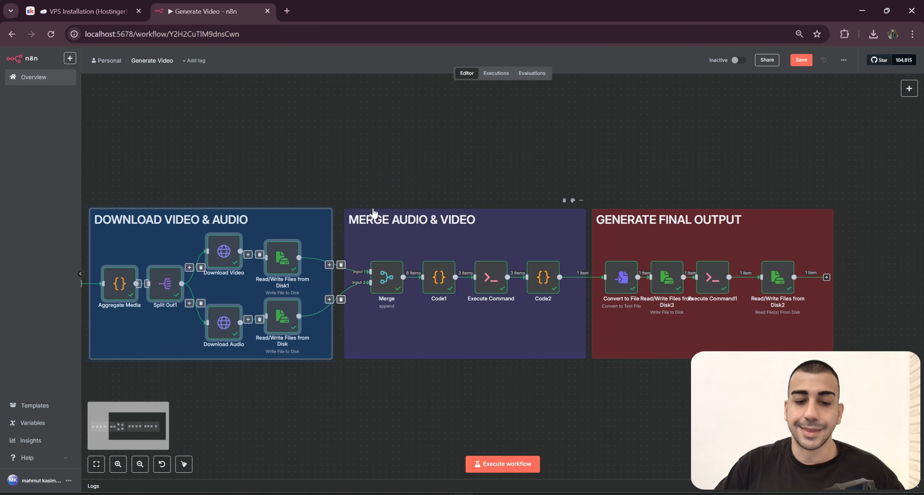
drag(333, 178, 597, 408)
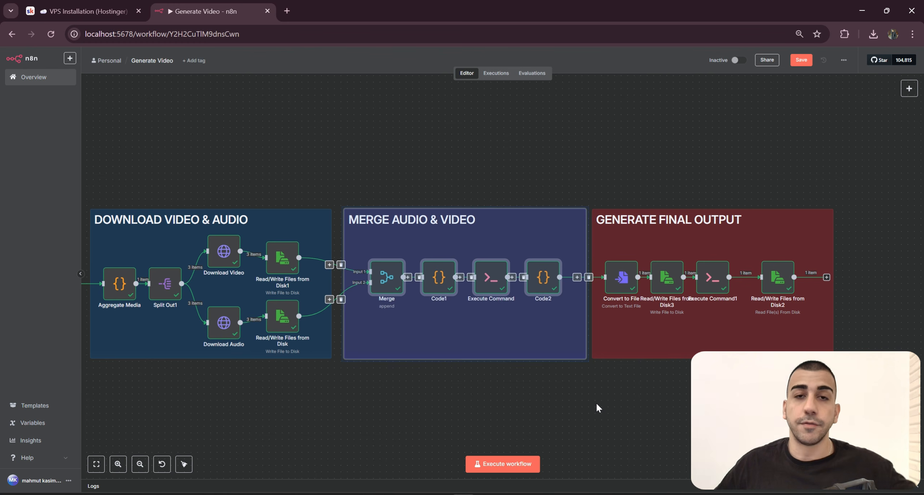
click(505, 401)
- Open the Merge node, examine its mode and number of inputs, and close it
scroll(449, 382, up, 4)
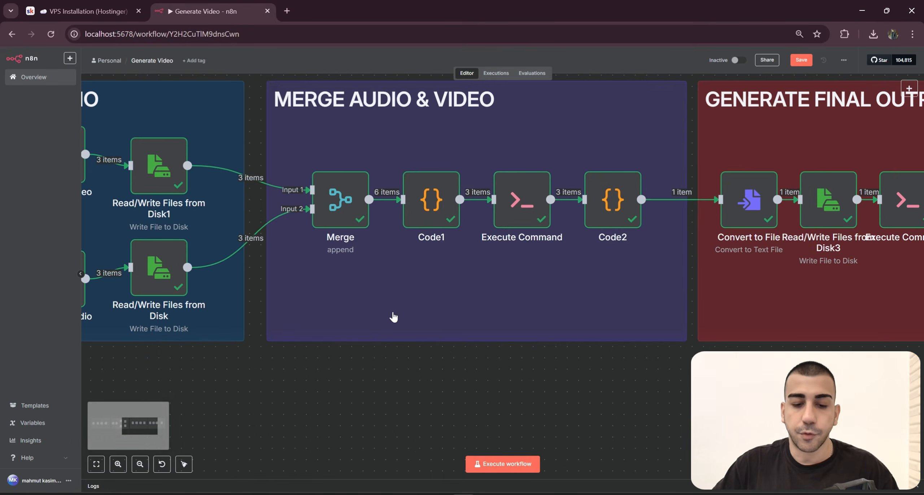
drag(394, 315, 488, 331)
click(441, 232)
double_click(442, 233)
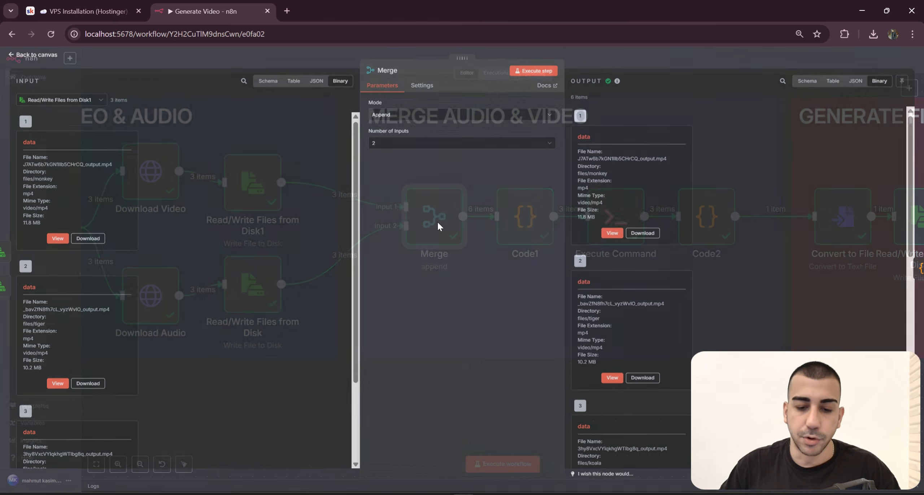
key(Escape)
- Move the Merge node away from Code1 to widen the gap between the two nodes
drag(570, 224, 640, 243)
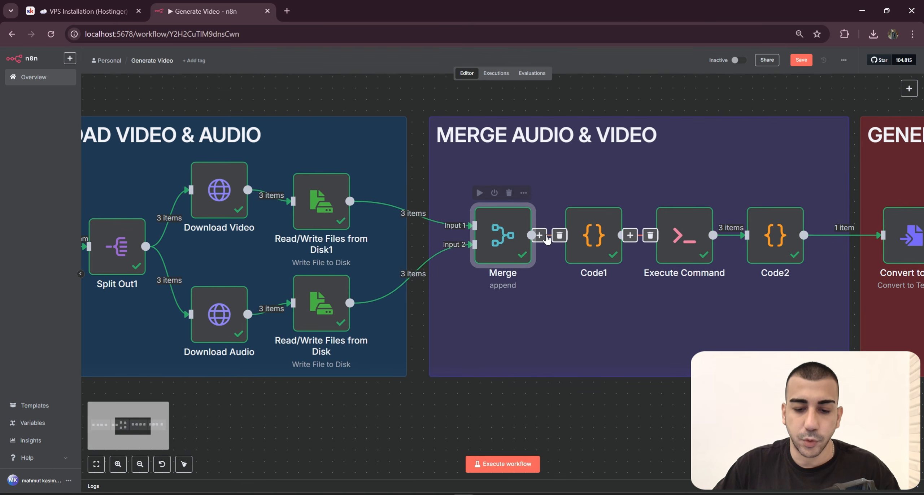
drag(497, 238, 487, 239)
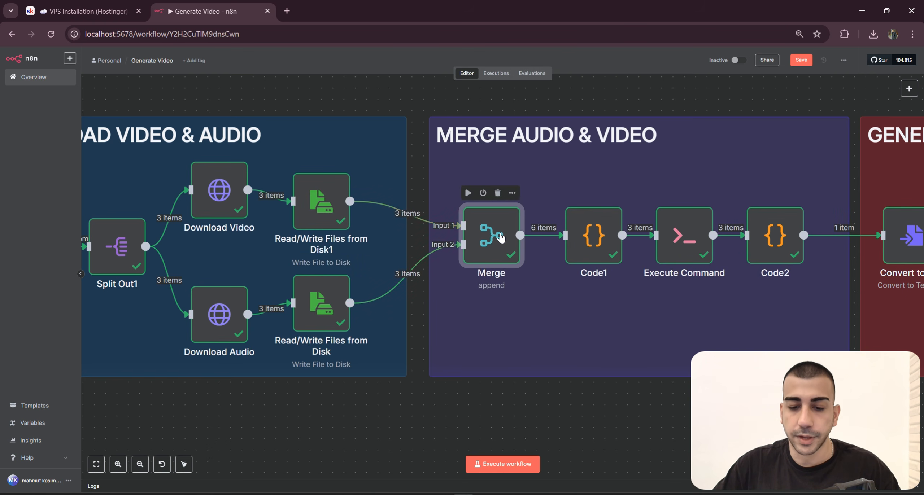
drag(498, 235, 469, 234)
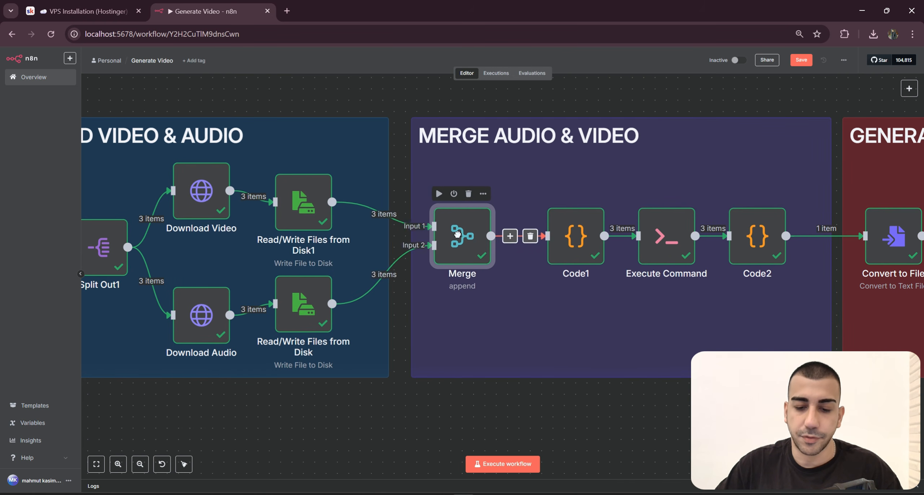
- Open the Code1 node, highlight its JavaScript return items, and compare them with the files coming from Merge
scroll(494, 271, right, 5)
double_click(495, 239)
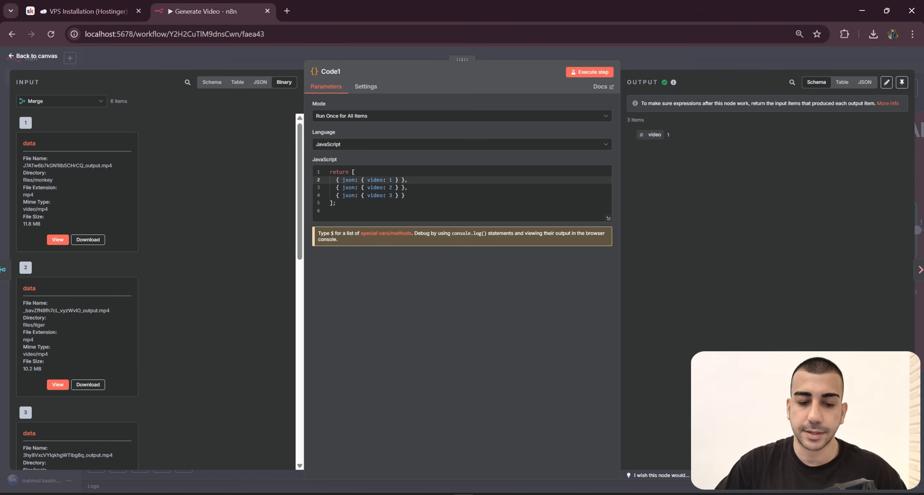
drag(337, 203, 312, 169)
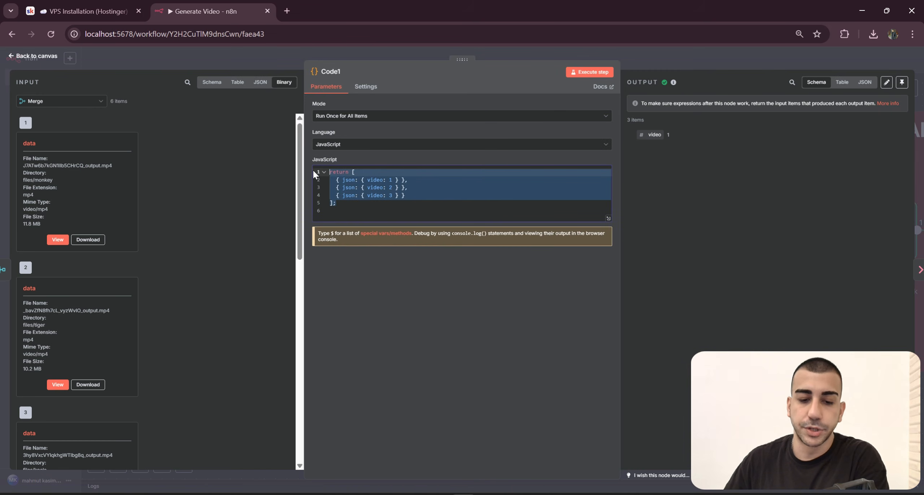
click(405, 188)
drag(367, 180, 326, 179)
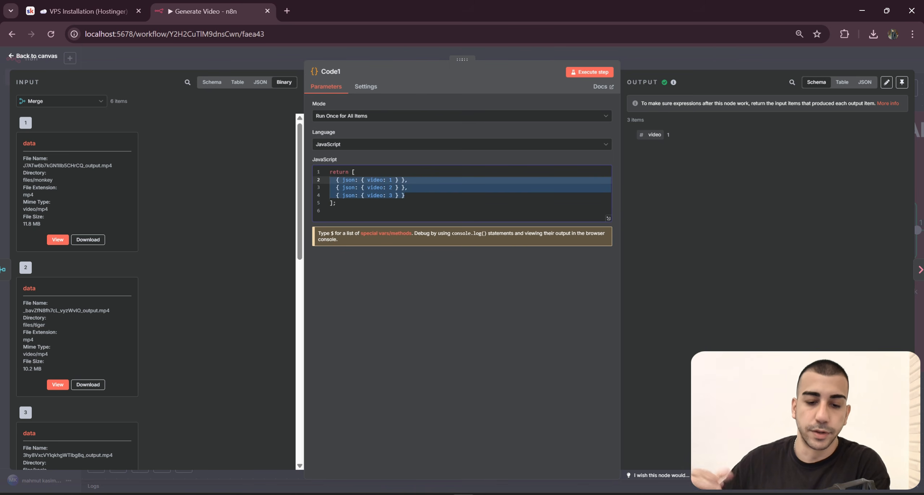
click(329, 179)
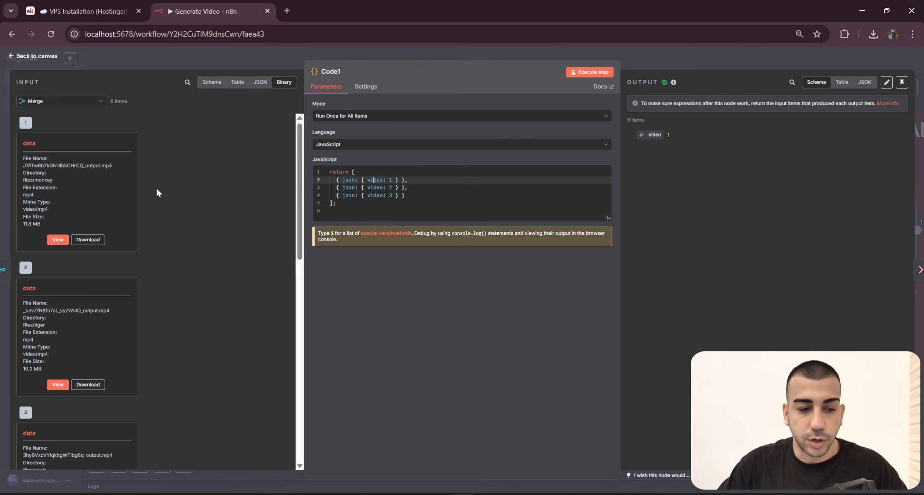
scroll(157, 193, down, 1)
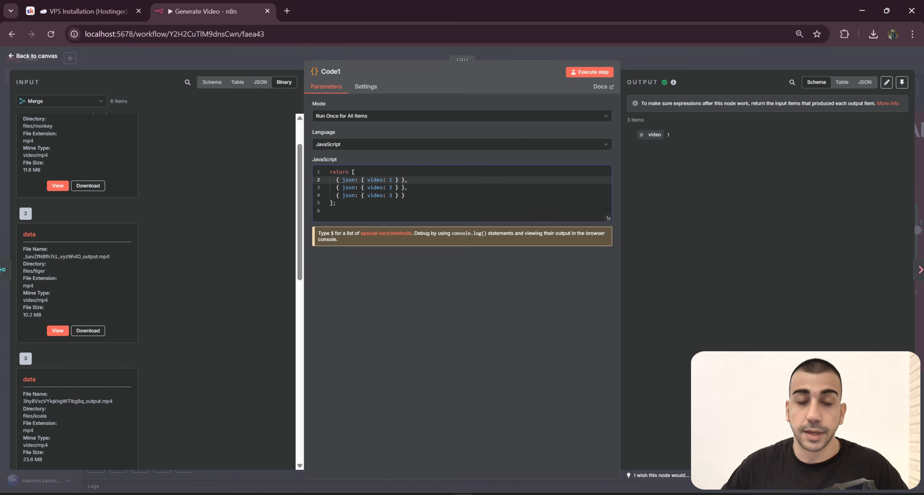
drag(406, 195, 329, 180)
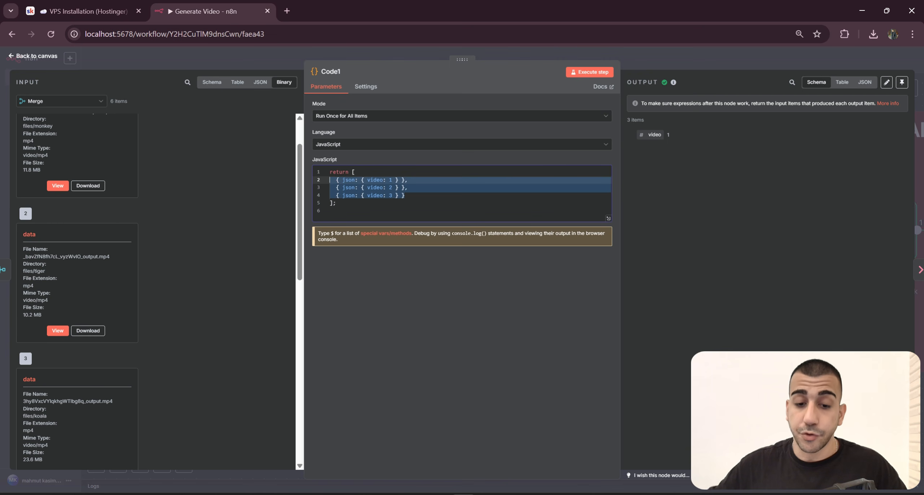
click(379, 203)
- Highlight the video key and its values 1, 2 and 3 in the Code1 script, and close the node
click(375, 180)
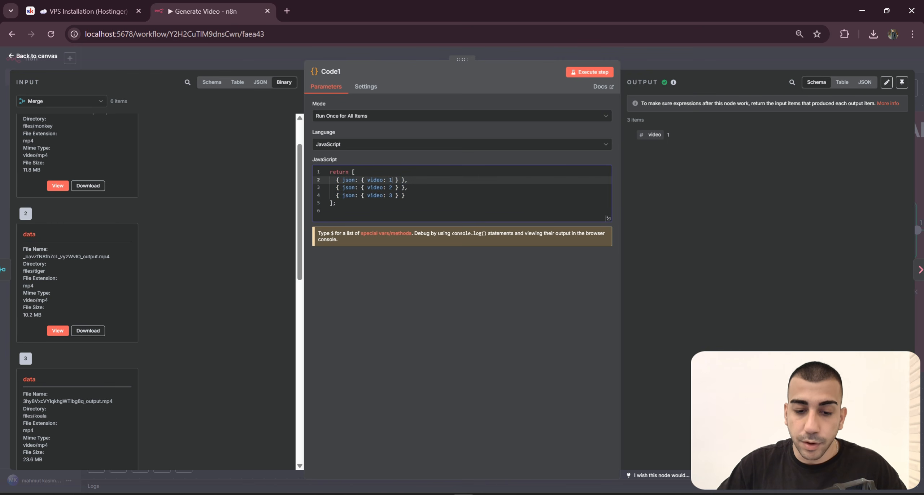
double_click(376, 179)
double_click(391, 180)
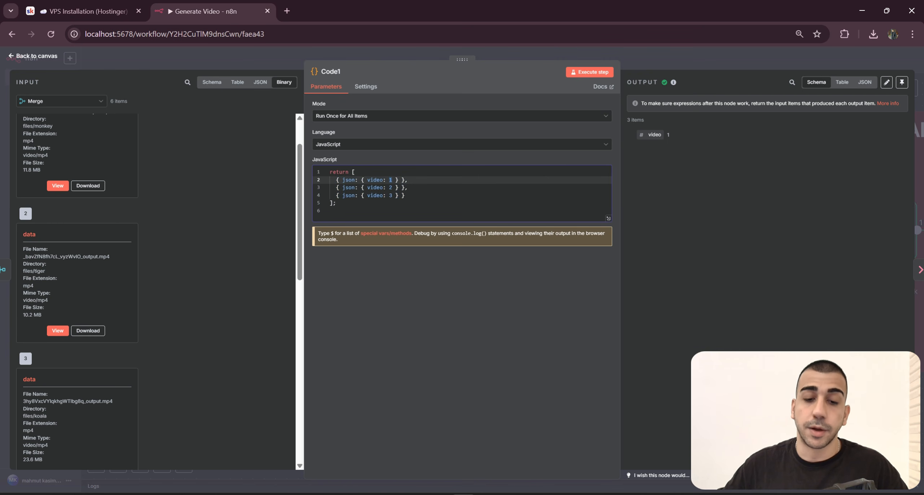
double_click(375, 180)
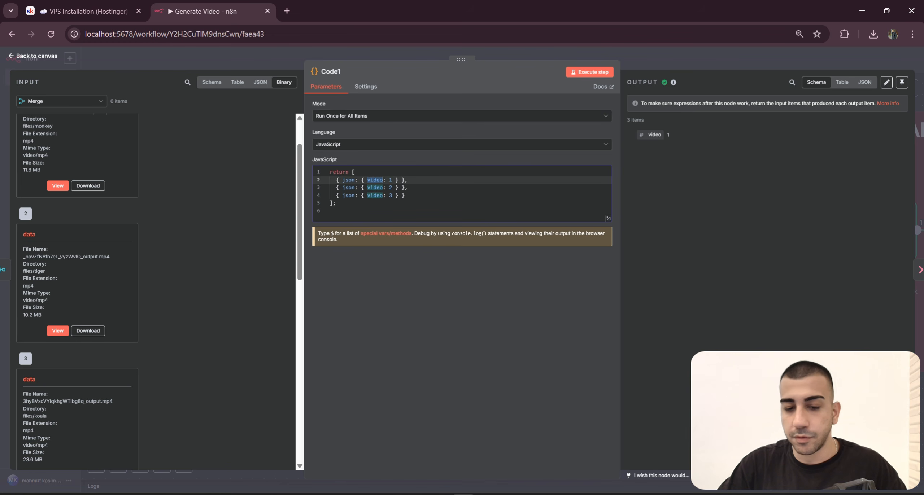
double_click(391, 180)
double_click(391, 188)
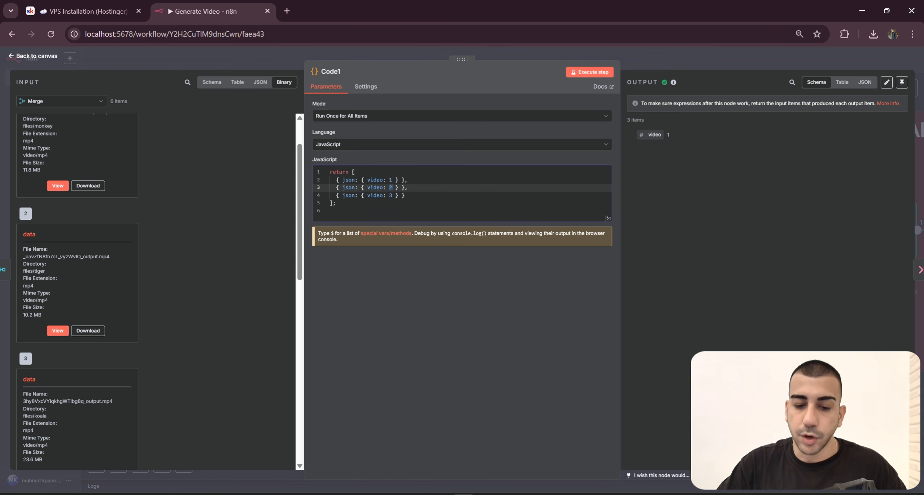
double_click(390, 195)
click(726, 61)
- Move the Code1 node closer to Merge to widen its gap to Execute Command
drag(755, 212, 691, 203)
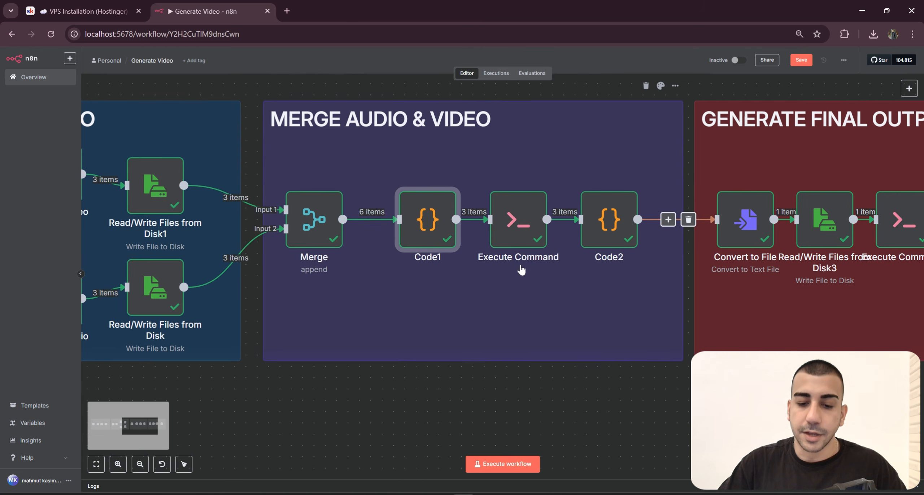
double_click(509, 233)
drag(452, 236, 429, 236)
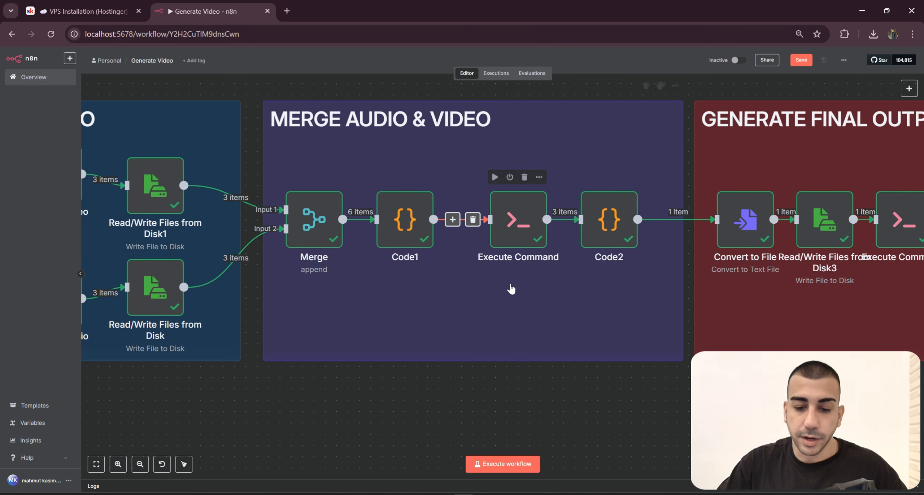
- Open the Execute Command node and show its FFmpeg command in the expression editor
scroll(512, 289, right, 2)
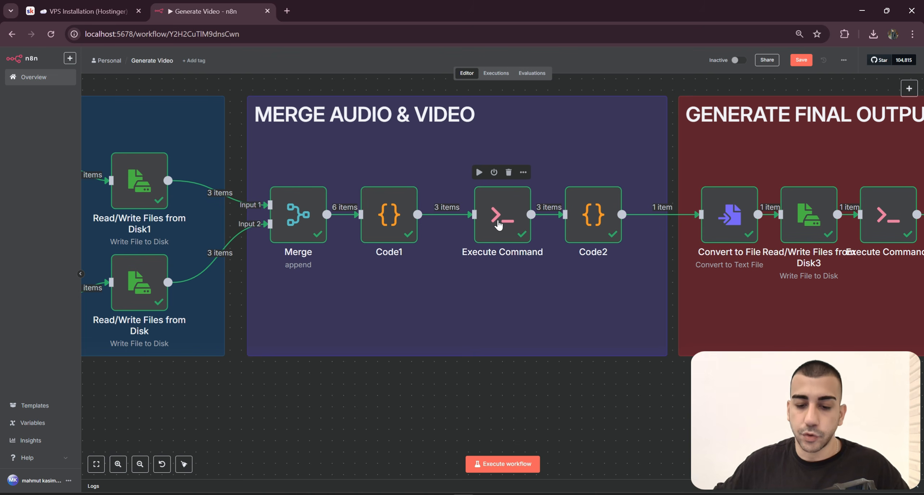
scroll(498, 225, up, 3)
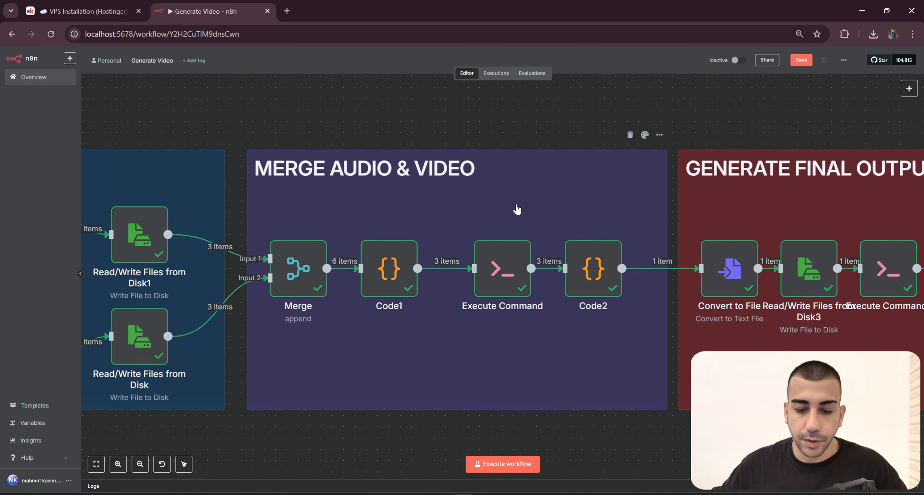
double_click(503, 281)
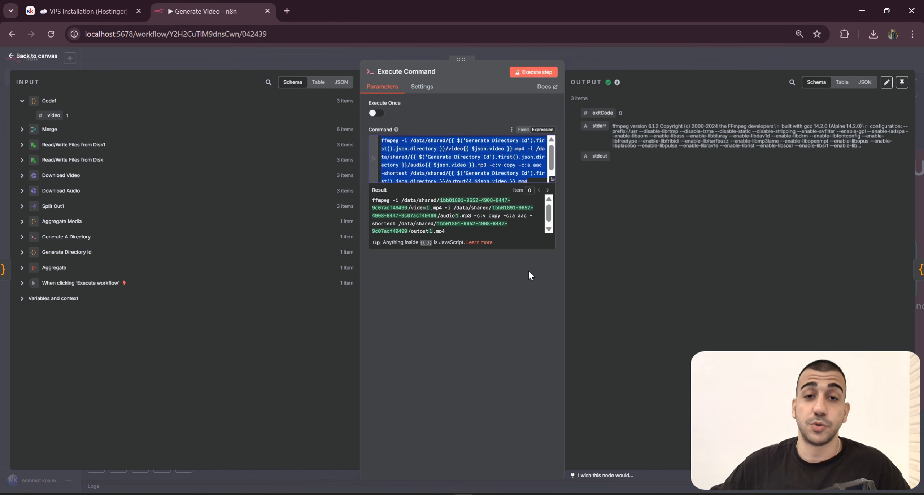
click(553, 179)
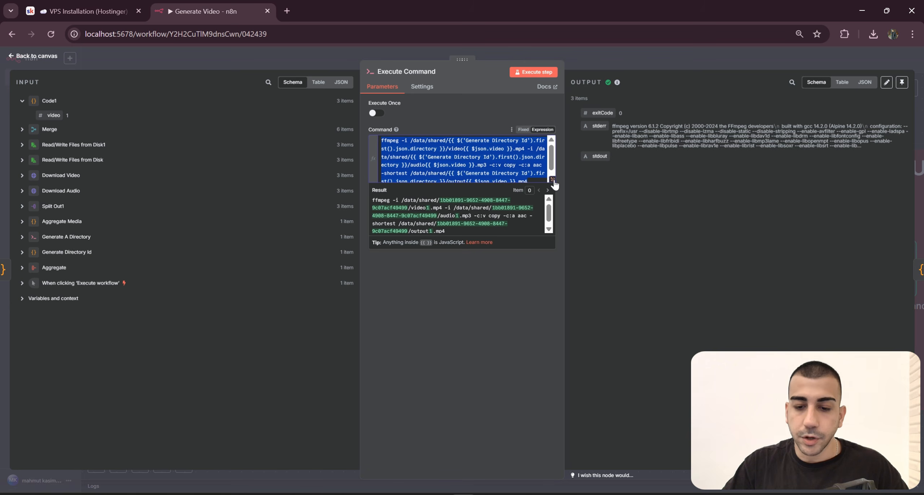
click(552, 179)
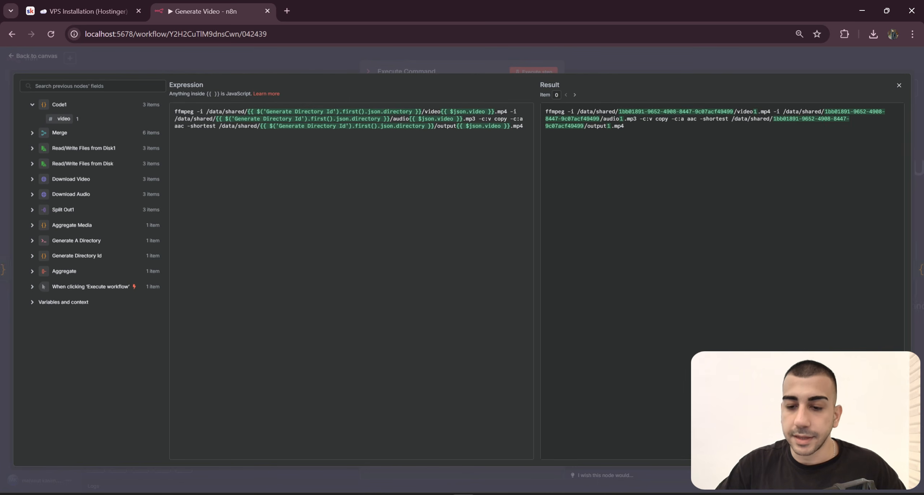
key(ctrl+a)
click(708, 180)
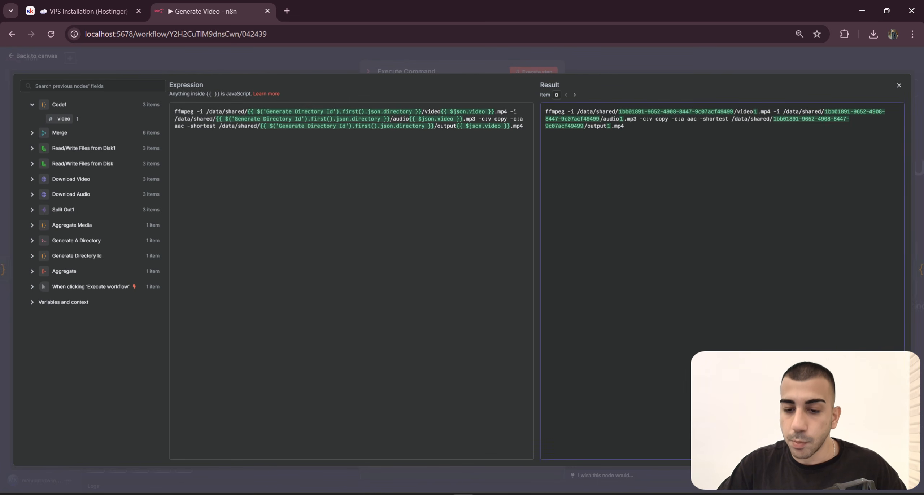
- Highlight the video and audio input paths in the resolved FFmpeg command
mouse_move(575, 111)
mouse_down()
mouse_move(773, 112)
mouse_move(546, 112)
mouse_move(578, 112)
mouse_up()
drag(781, 112, 638, 119)
click(639, 120)
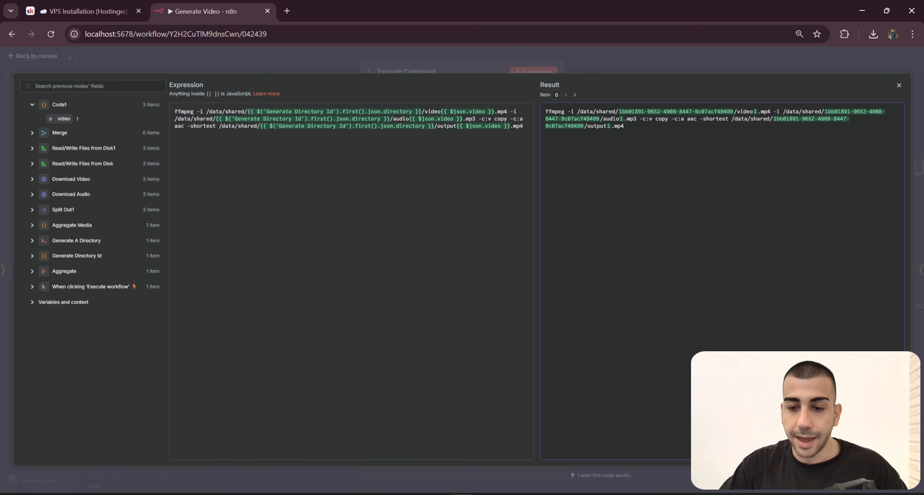
- Highlight the output file path at the end of the resolved FFmpeg command and examine it
drag(729, 119, 623, 126)
drag(731, 119, 624, 126)
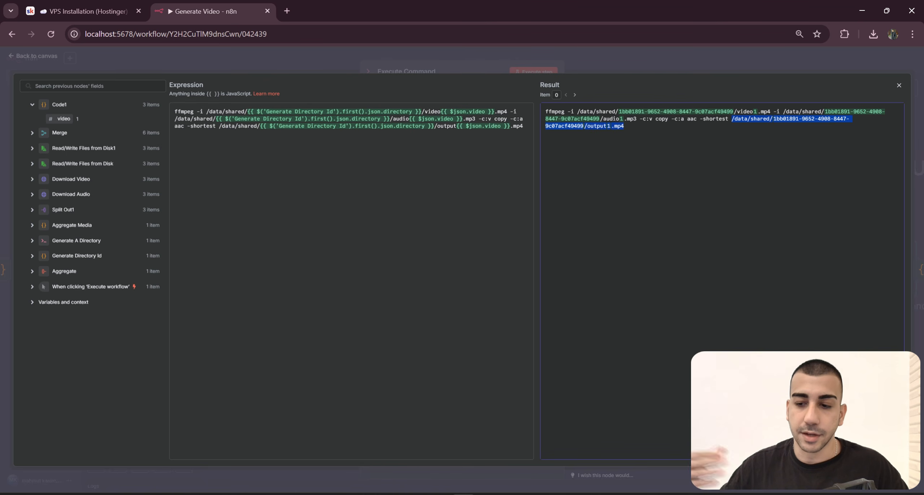
click(629, 129)
drag(774, 119, 607, 126)
click(587, 127)
right_click(627, 127)
click(652, 127)
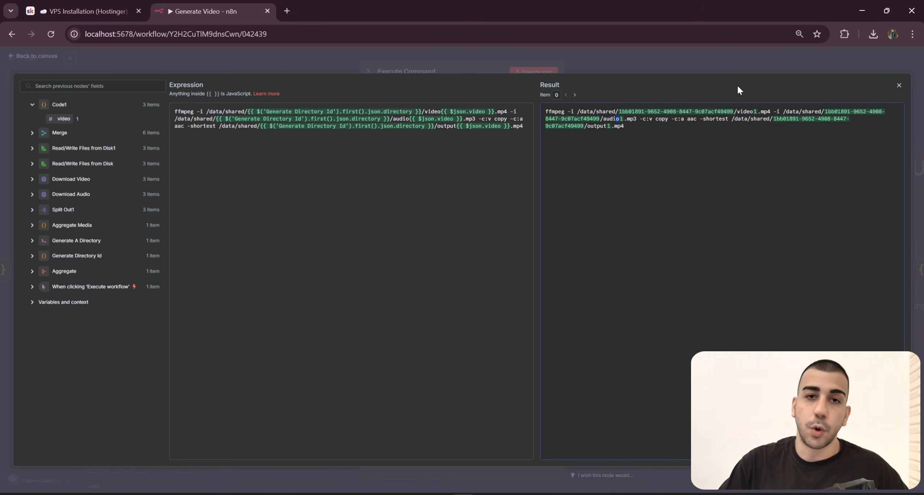
- Highlight the whole resolved FFmpeg command, then switch to the ChatGPT window and place it beside the Execute Command node's parameters
key(ctrl+a)
click(535, 494)
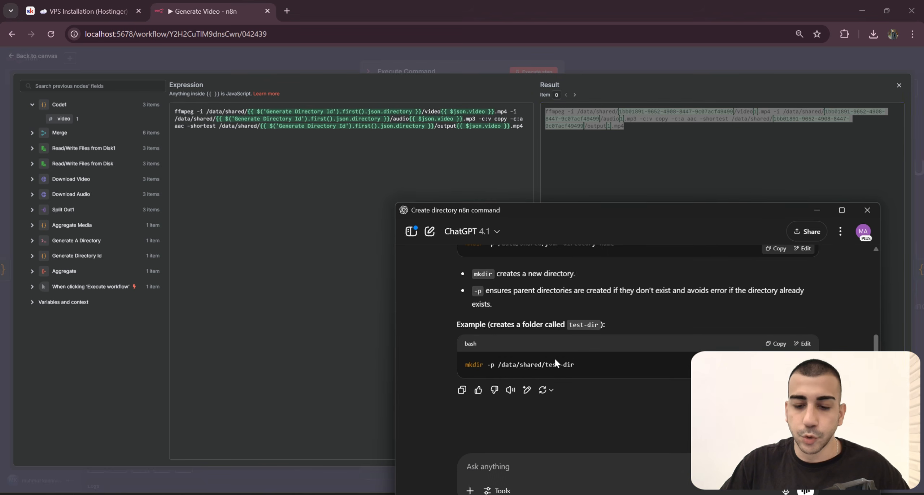
drag(665, 200, 610, 117)
drag(637, 382, 636, 435)
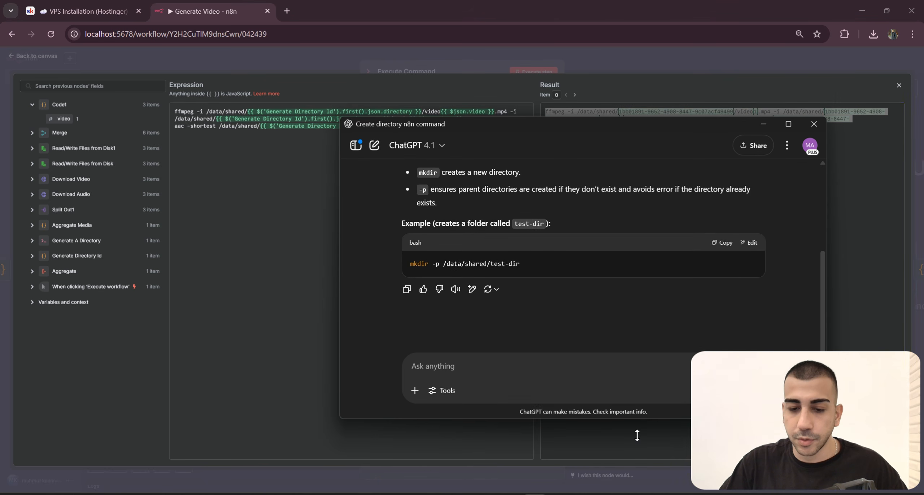
drag(615, 121, 596, 193)
click(581, 60)
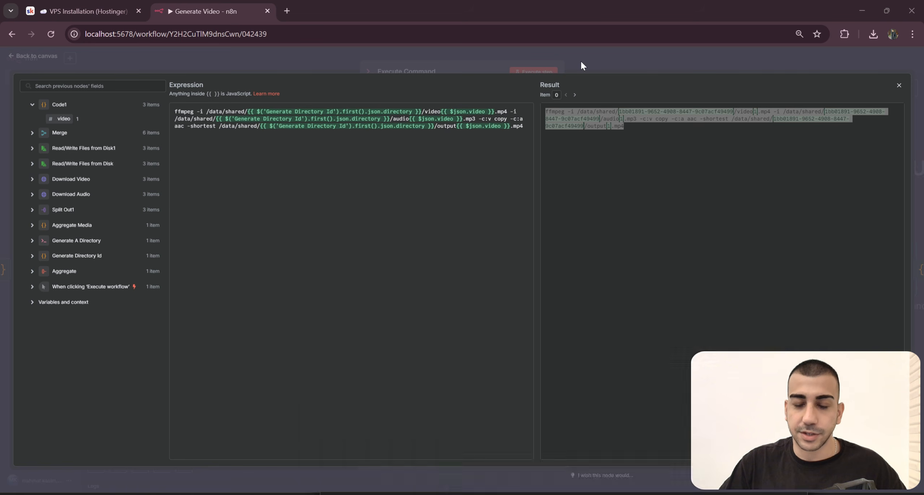
key(alt+Tab)
drag(518, 192, 573, 191)
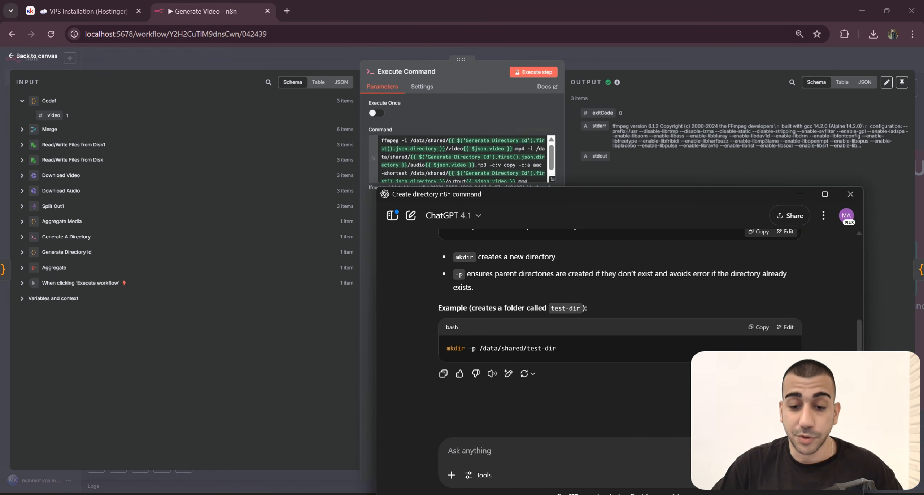
drag(571, 194, 691, 191)
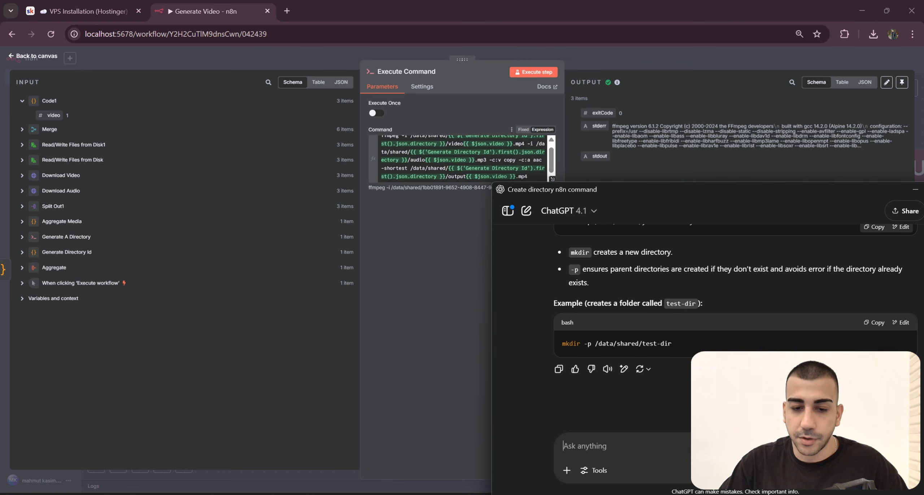
scroll(464, 158, up, 1)
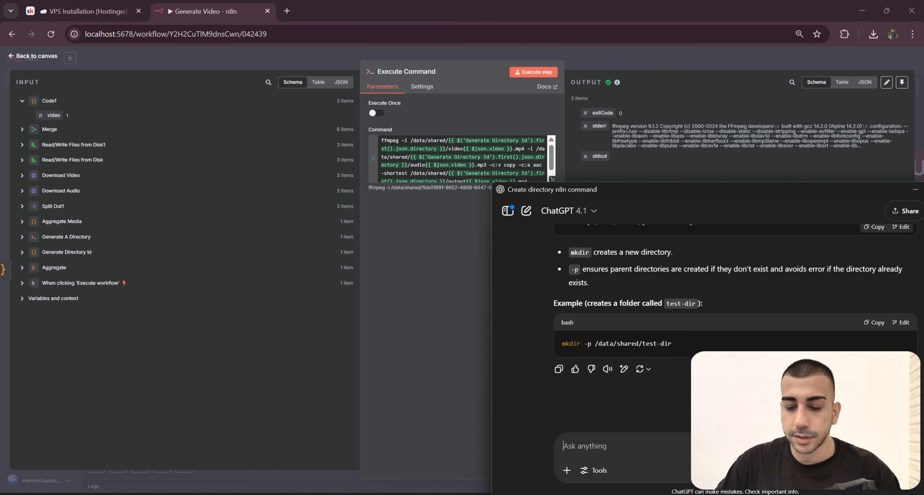
- Ask ChatGPT for an n8n Execute Command FFmpeg command that merges "/data/shared/video1.mp4" and "/data/shared/audio.mp3" and calls the output output1
text(P)
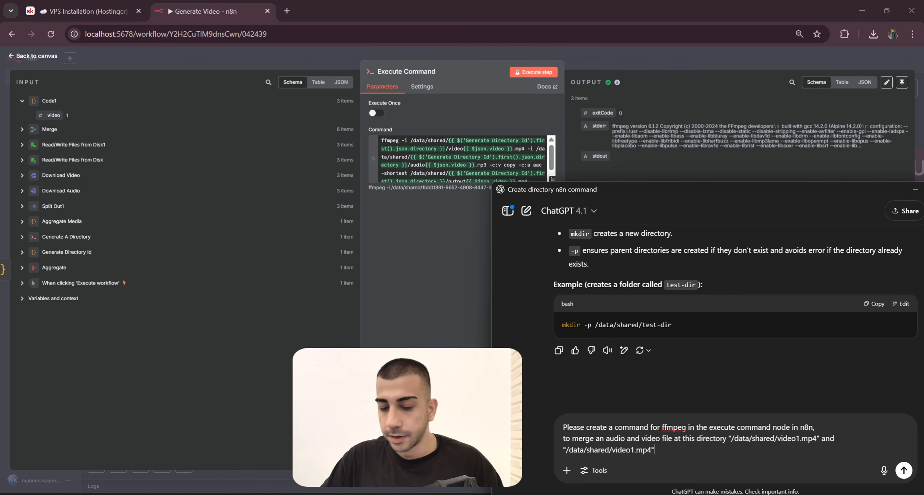
double_click(623, 451)
text(audio.mp)
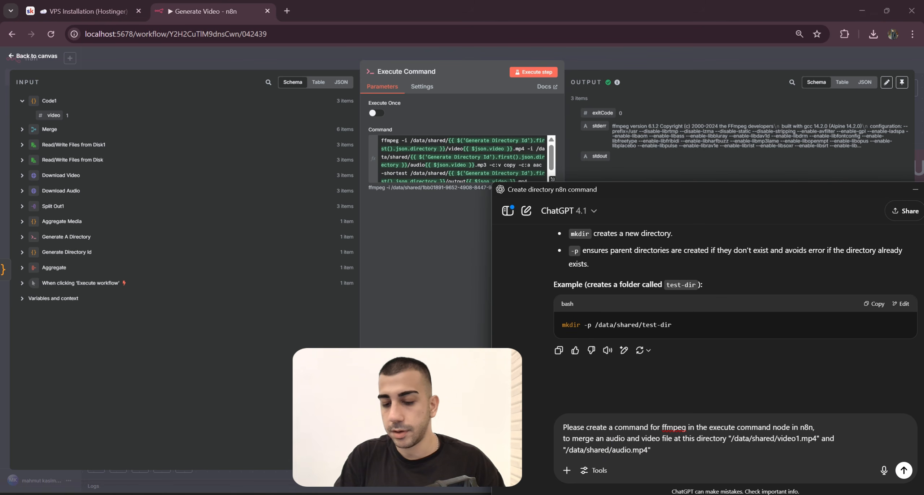
text(3)
key(End)
text(and cal)
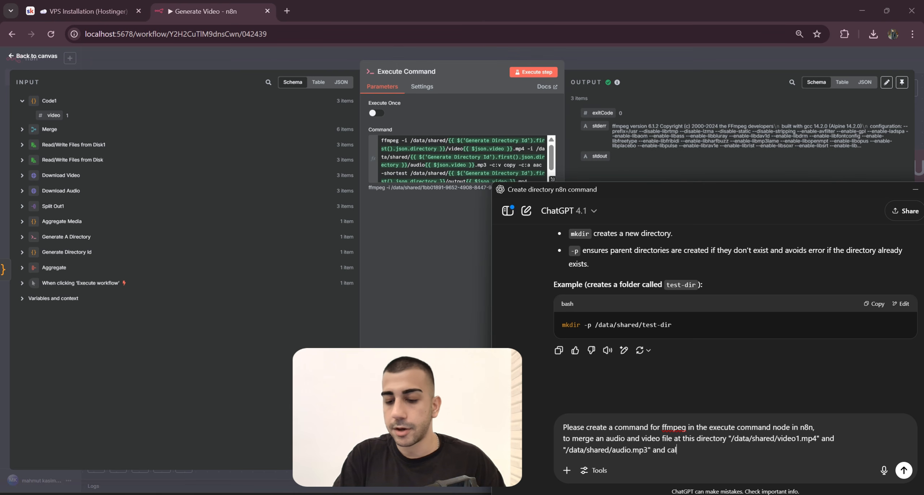
text(l the output output1.)
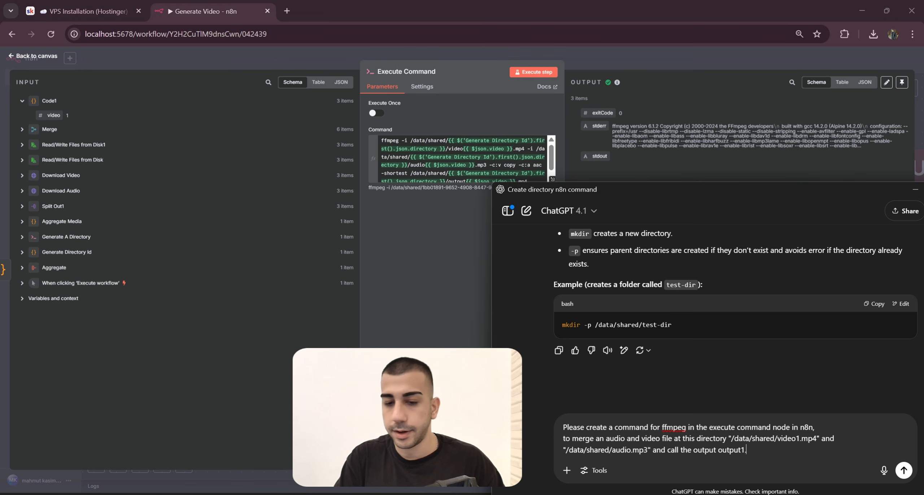
key(Return)
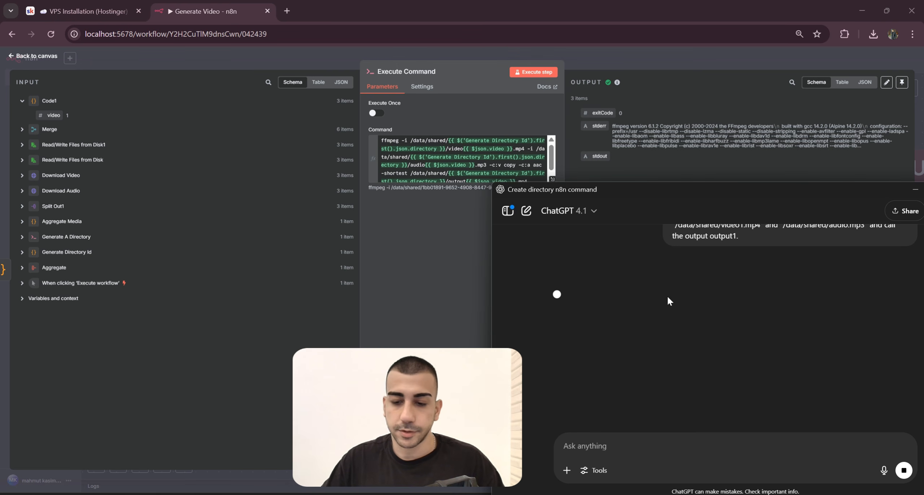
- Highlight the codec options in ChatGPT's FFmpeg command and the video's directory path in the node's resolved command in n8n
drag(563, 342, 628, 348)
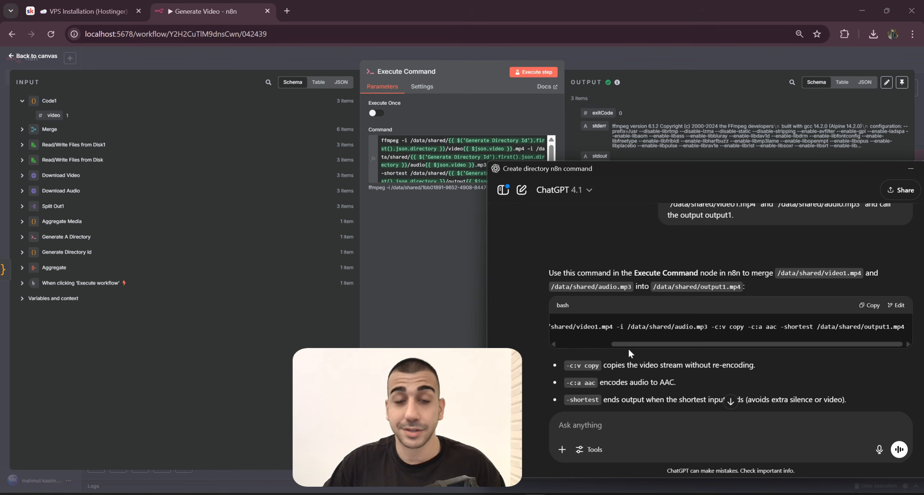
drag(711, 327, 793, 328)
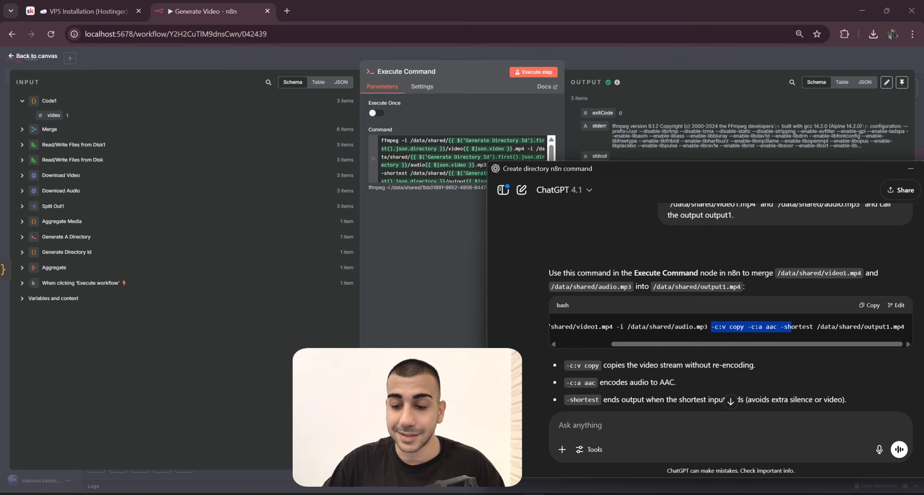
click(483, 162)
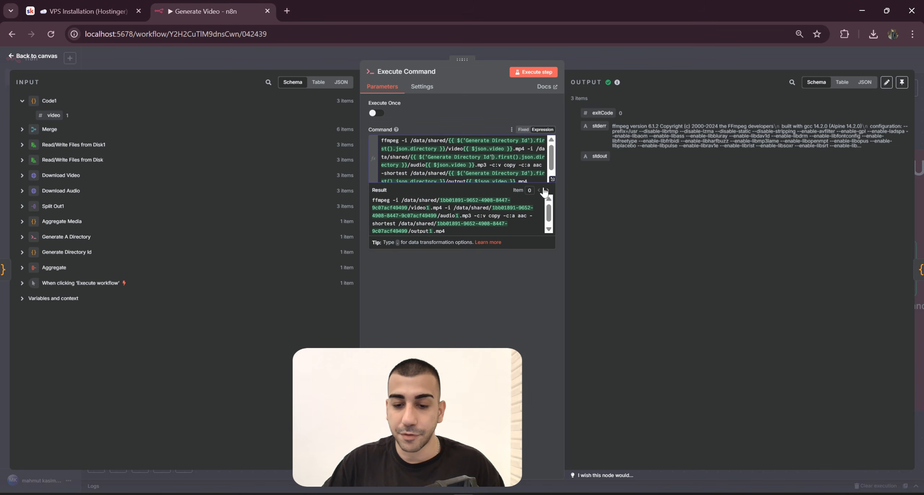
click(552, 180)
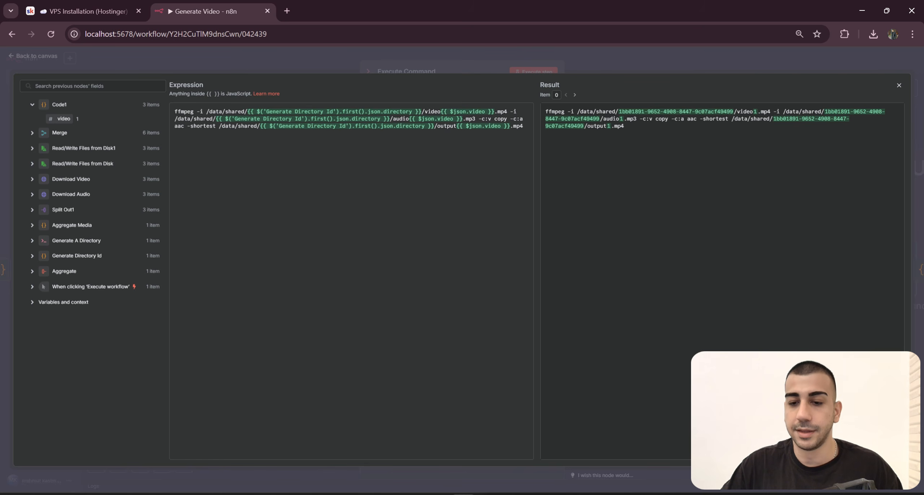
drag(577, 111, 737, 112)
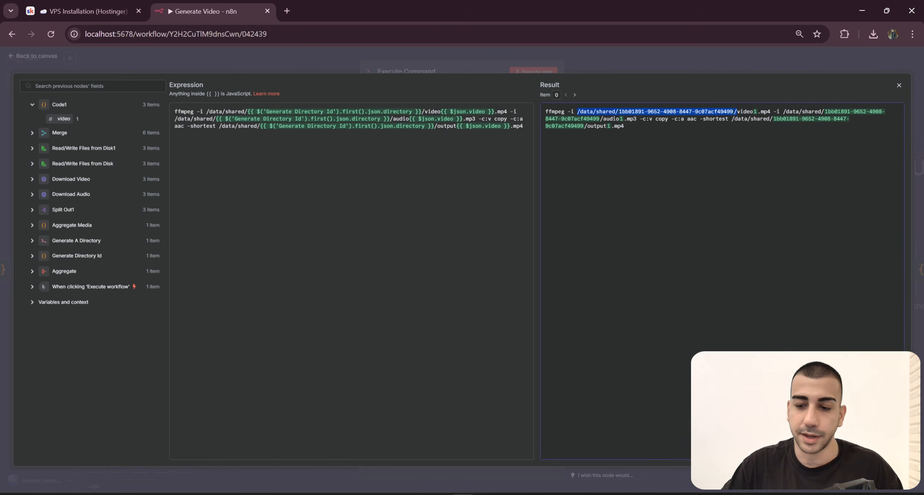
- Switch to ChatGPT and highlight the -c:v copy, -c:a and -shortest options of its command, then minimize the window
key(alt+Tab)
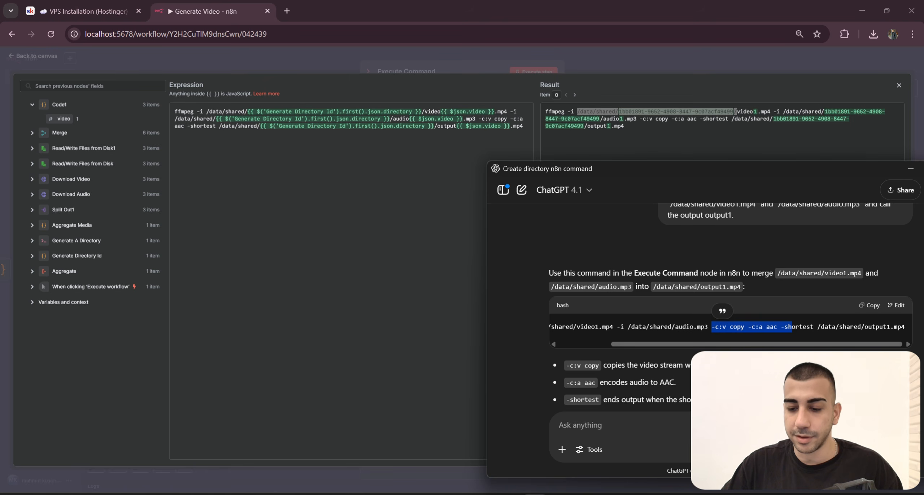
drag(712, 326, 726, 327)
click(734, 329)
double_click(737, 327)
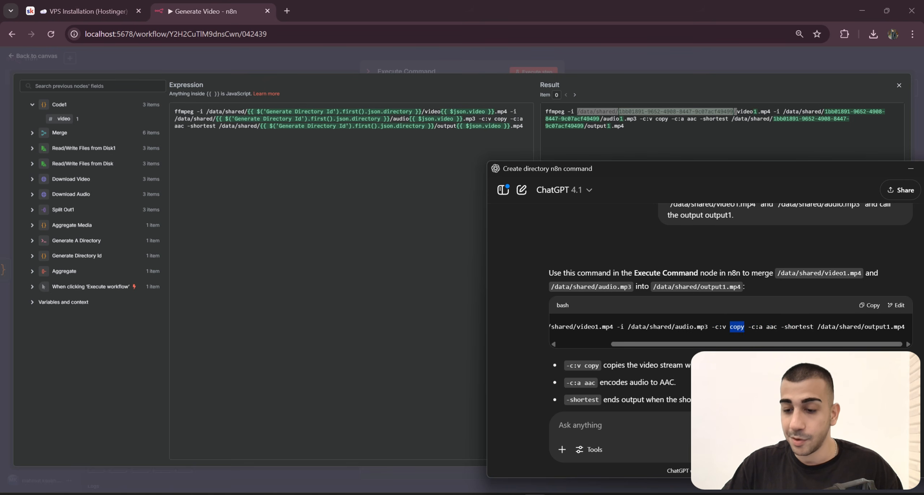
click(761, 331)
double_click(754, 327)
drag(817, 327, 715, 323)
click(911, 169)
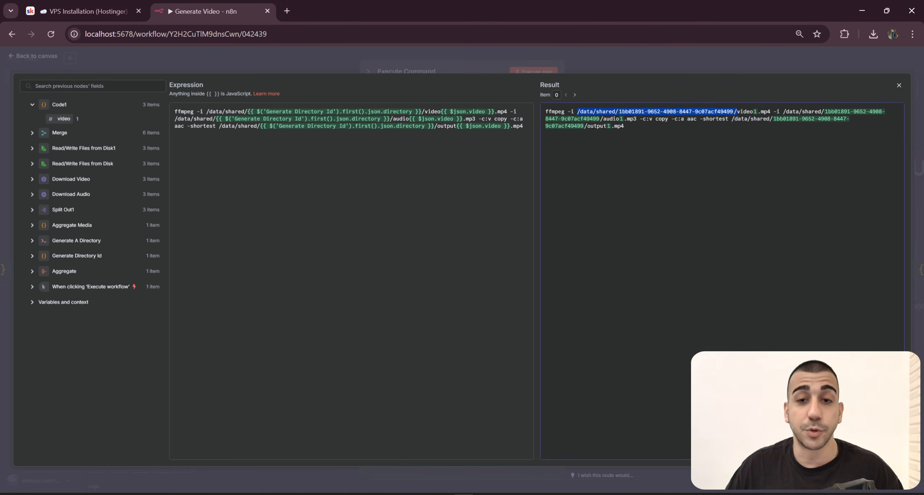
- Return from the Execute Command node to the canvas and select all nodes in the Merge Audio & Video section
key(Escape)
key(Escape)
scroll(521, 368, down, 1)
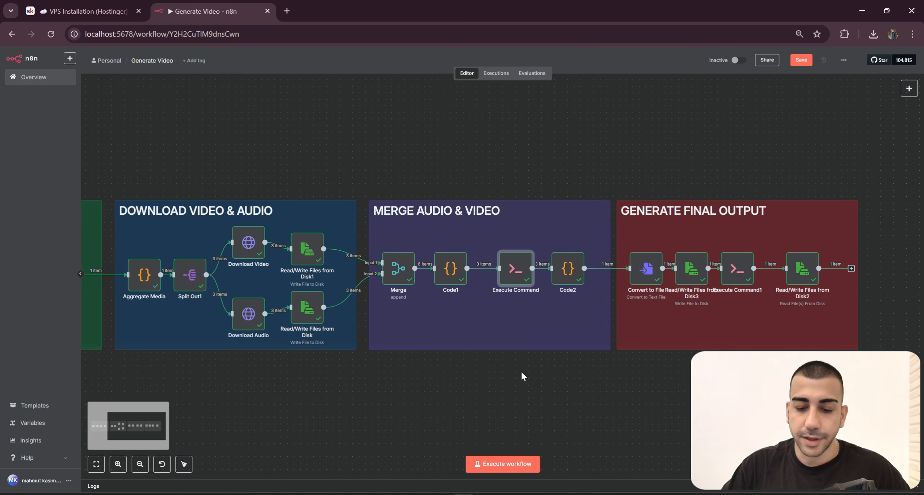
click(521, 371)
drag(363, 176, 615, 370)
- Switch to File Explorer and highlight the output, audio and video files in the run's folder, then return to n8n
click(440, 494)
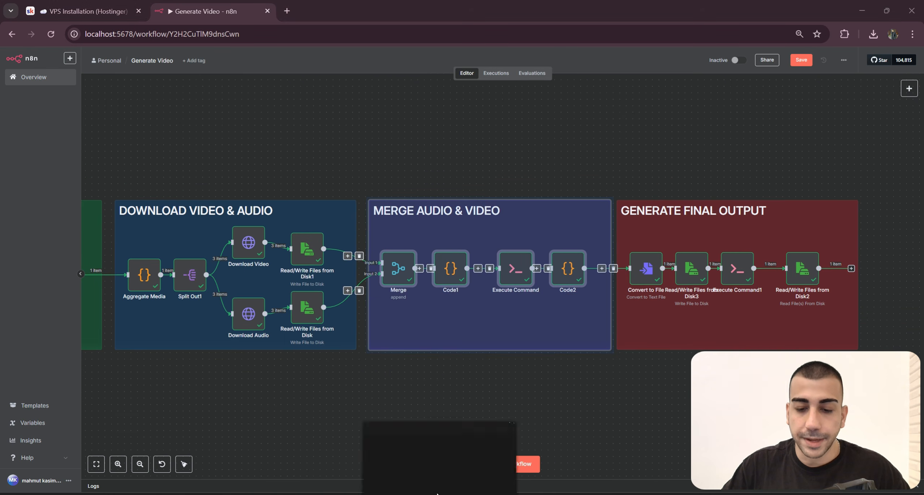
drag(355, 243, 497, 191)
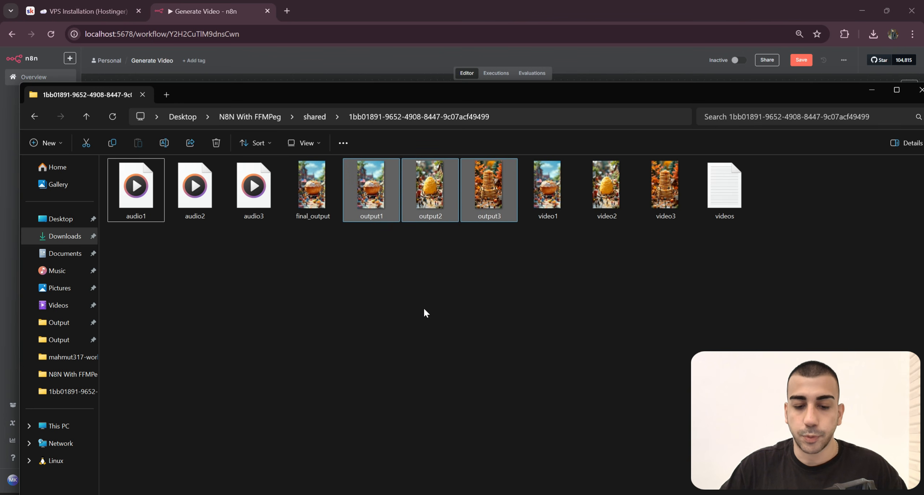
click(423, 307)
drag(381, 243, 535, 180)
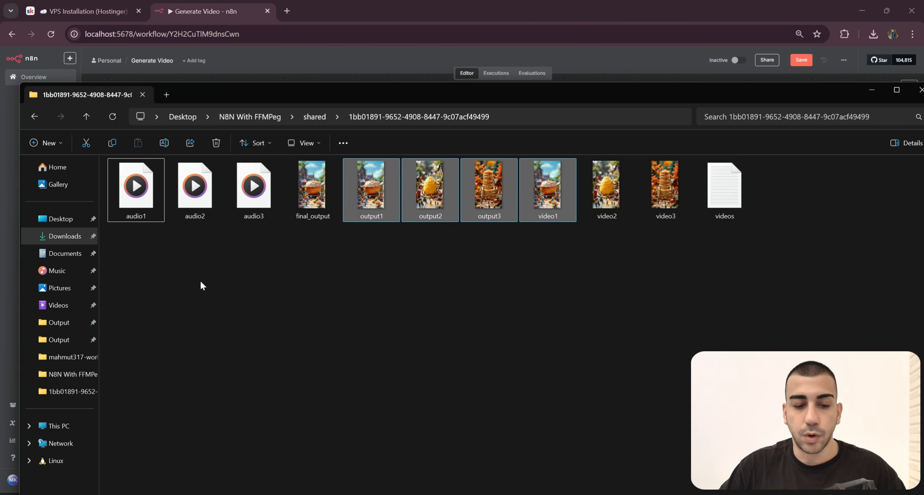
drag(126, 258, 300, 165)
drag(571, 245, 678, 202)
click(561, 292)
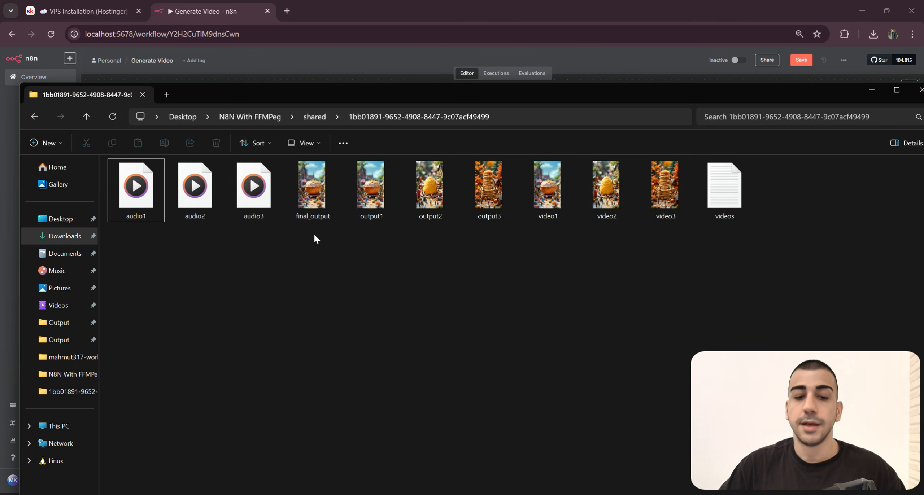
double_click(845, 100)
- Select all nodes in the Generate Final Output section to point them out, then clear the selection
drag(905, 271, 675, 269)
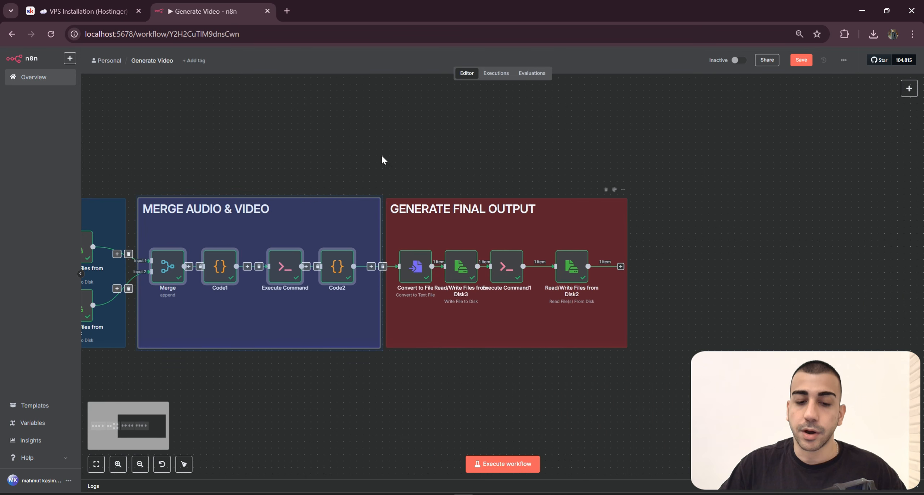
drag(376, 152, 706, 361)
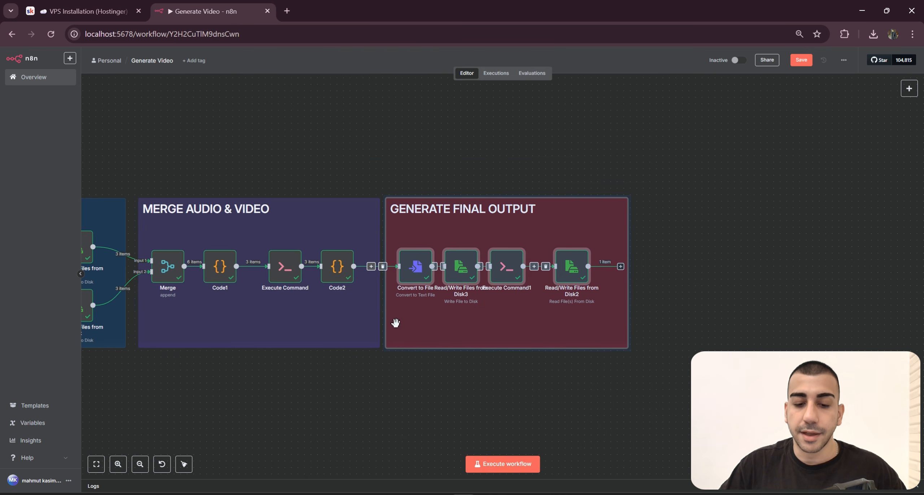
click(431, 160)
- Open the Code2 node, highlight its entire JavaScript code, and return to the canvas
drag(404, 336, 491, 339)
scroll(491, 340, up, 2)
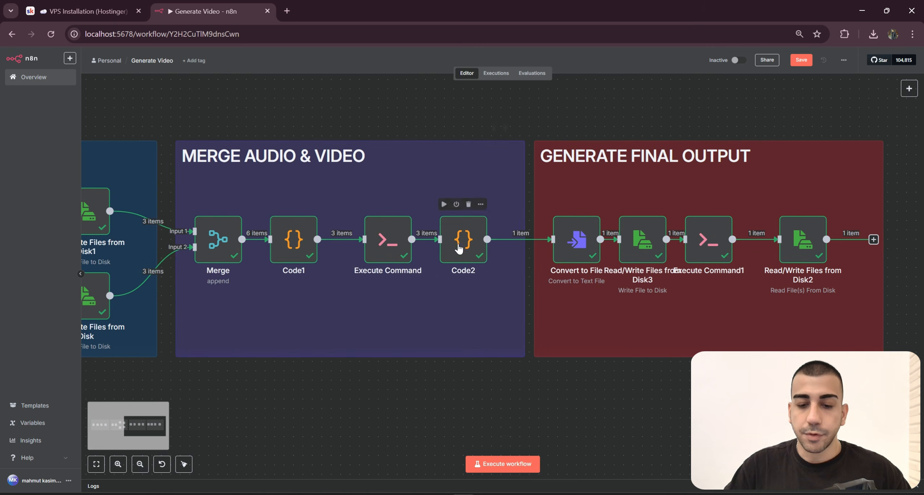
double_click(476, 241)
drag(332, 219, 326, 173)
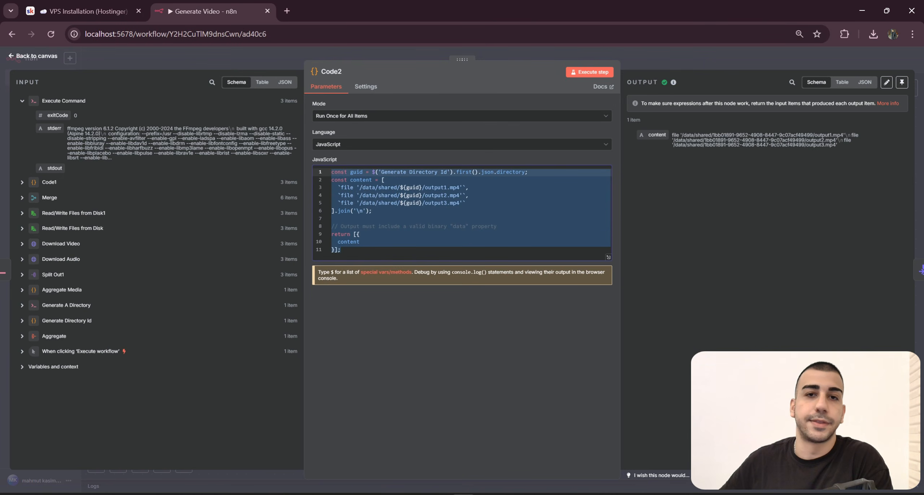
key(Escape)
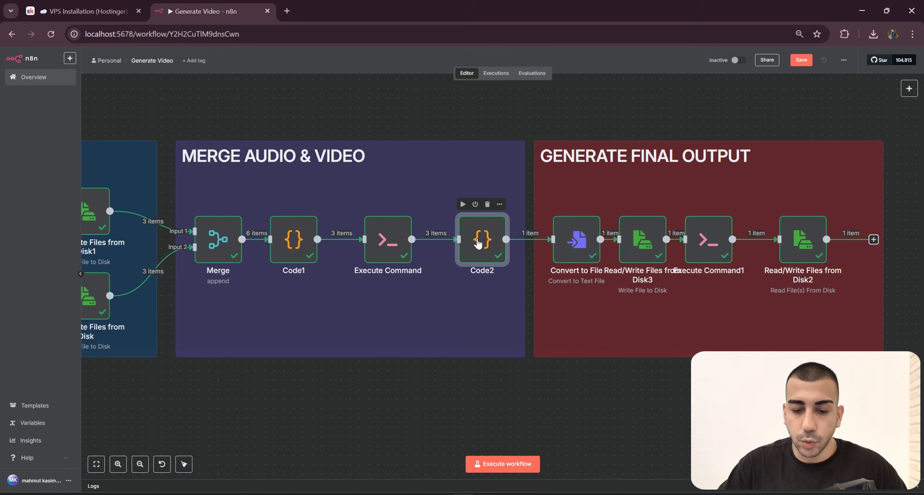
- Reopen the Code2 node and switch to videos.txt in Notepad to compare it with the node's output
double_click(483, 241)
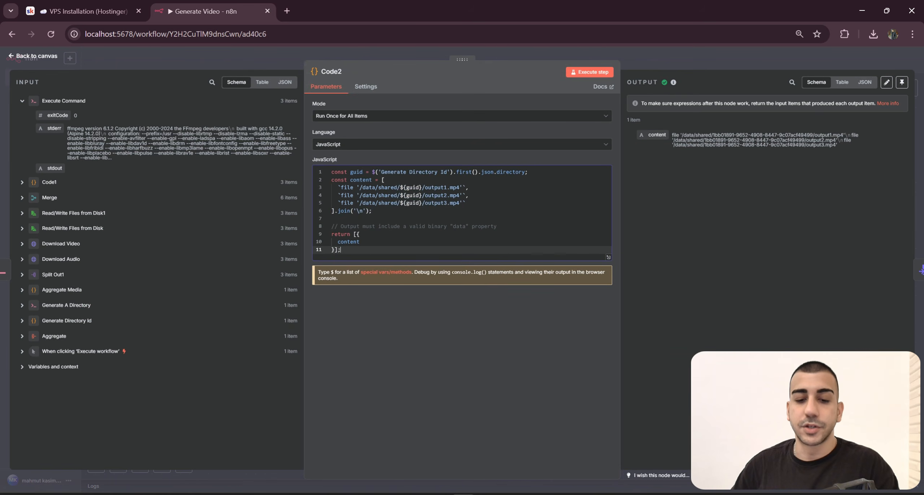
click(630, 494)
click(306, 71)
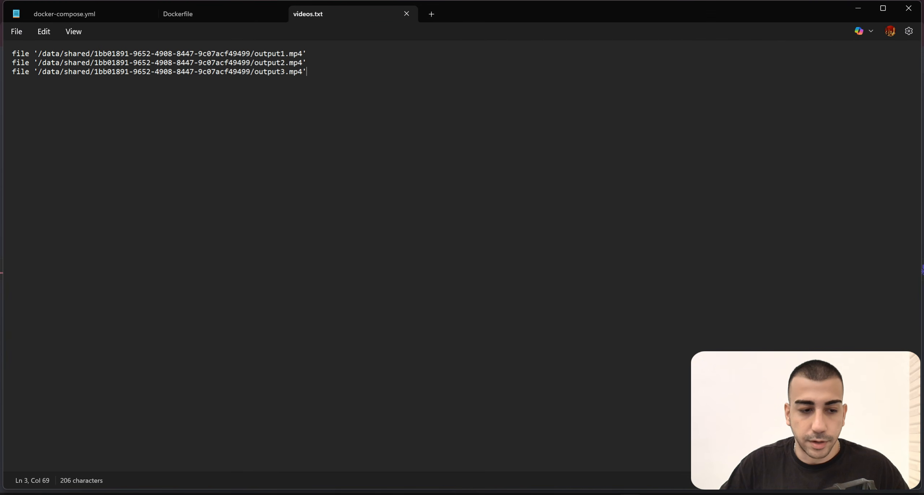
key(alt+Tab)
key(alt+Tab)
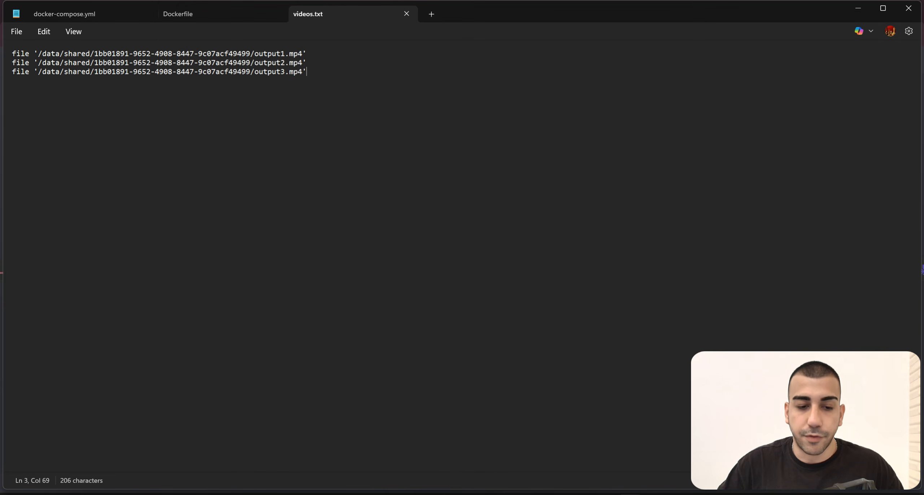
- Highlight the output3, output2 and output1 file paths in videos.txt, then minimize Notepad
key(ctrl+a)
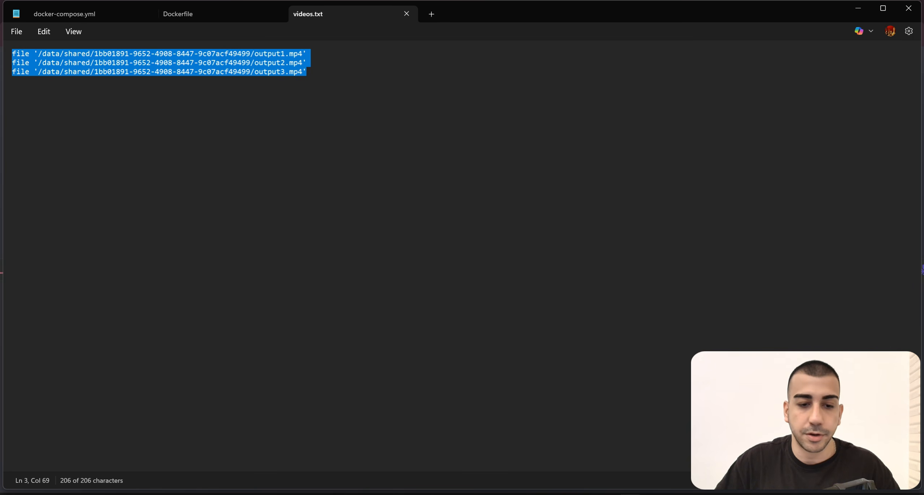
drag(307, 72, 37, 71)
drag(308, 63, 30, 62)
drag(35, 54, 318, 53)
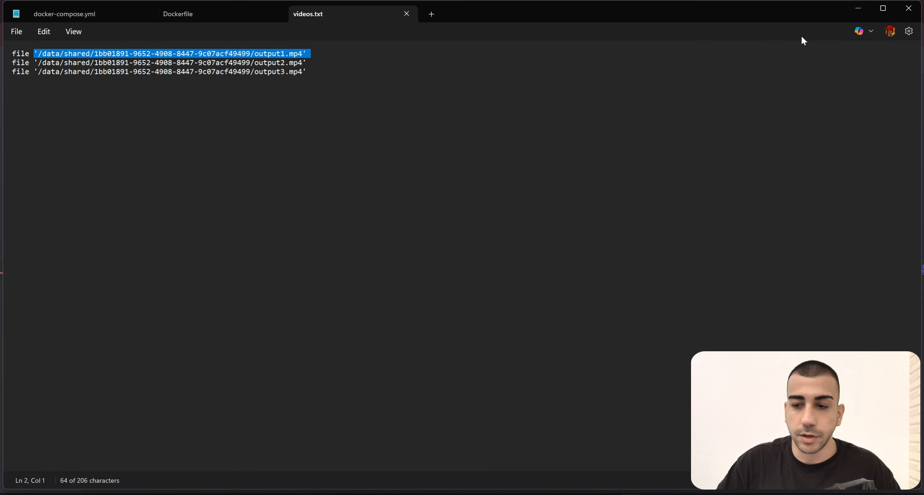
click(858, 9)
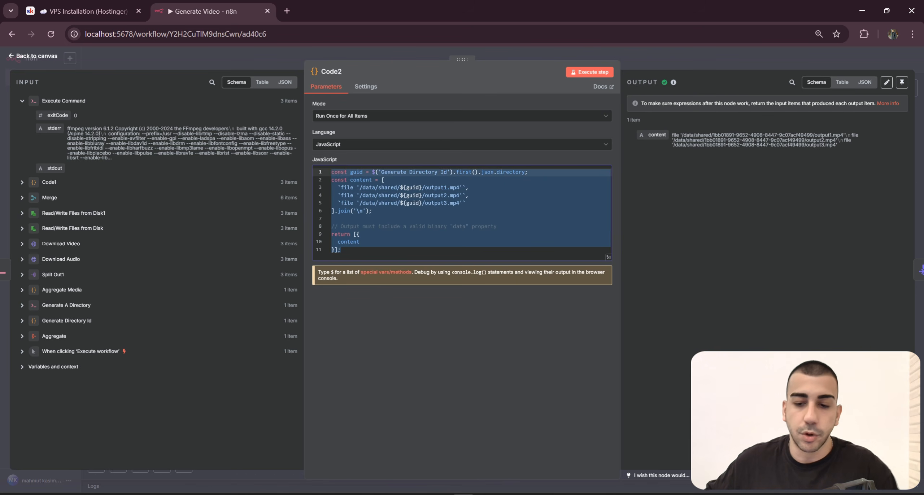
- Leave the Code2 node, open the Convert to File node to review its videos.txt settings and output, and close it
key(Escape)
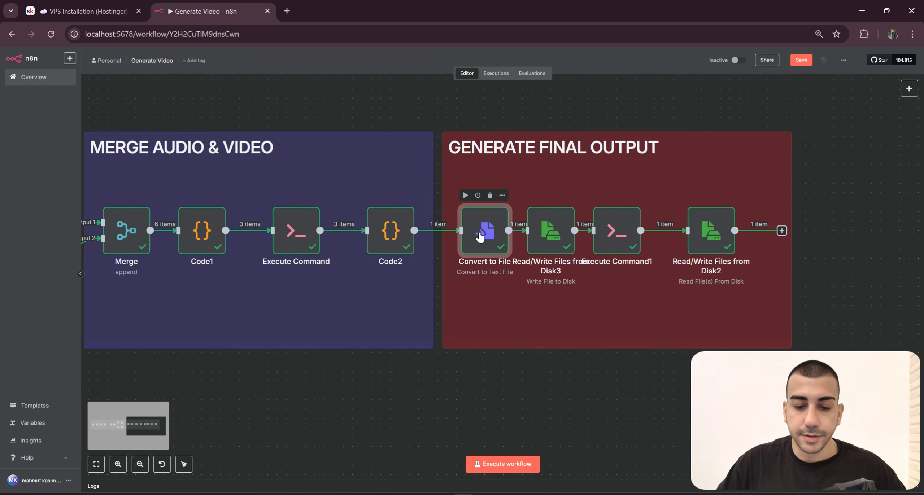
double_click(494, 239)
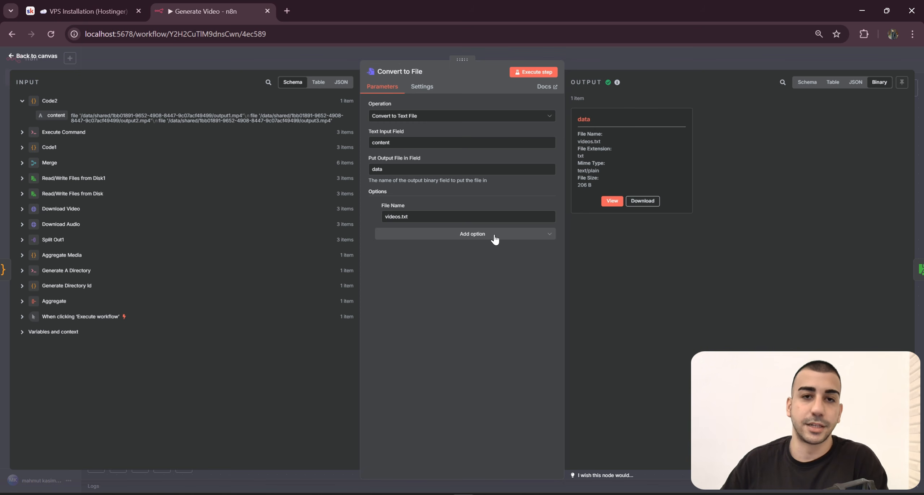
key(Escape)
- Open the Read/Write Files from Disk3 node, highlight the parts of its videos.txt file path expression, and return to the canvas
double_click(480, 233)
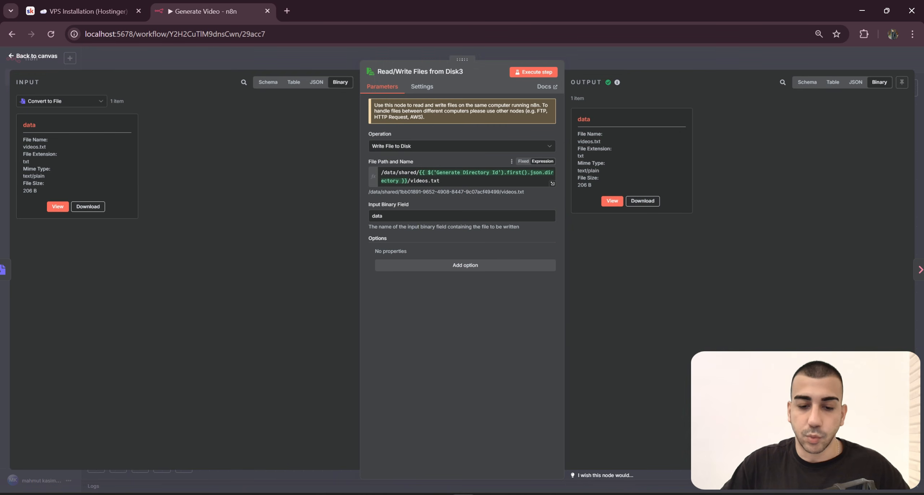
triple_click(446, 177)
click(436, 239)
drag(381, 173, 413, 172)
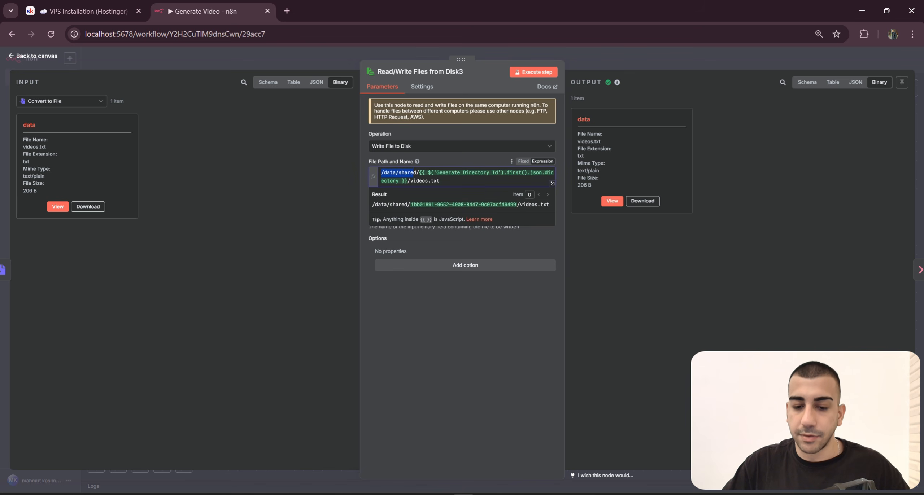
drag(545, 173, 424, 181)
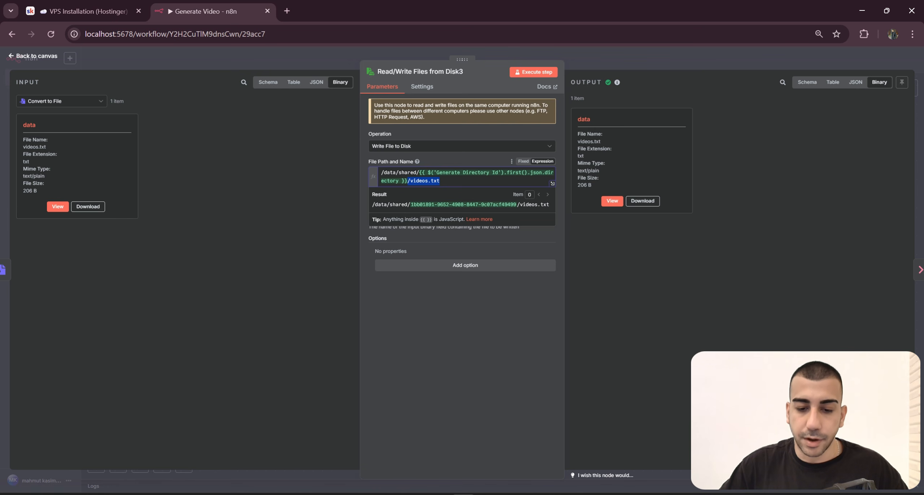
drag(441, 182, 369, 164)
click(505, 314)
click(644, 62)
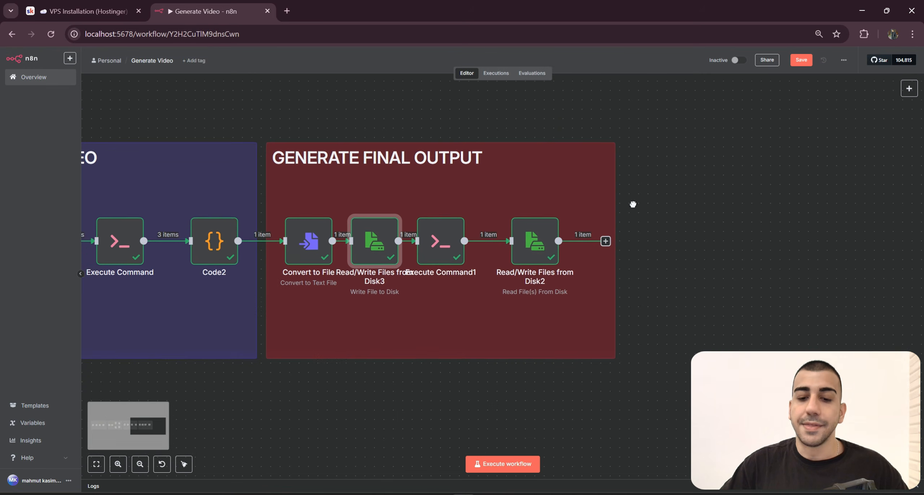
- Open the Execute Command1 node, highlight its entire ffmpeg concat command, and return to the canvas
drag(449, 253, 440, 263)
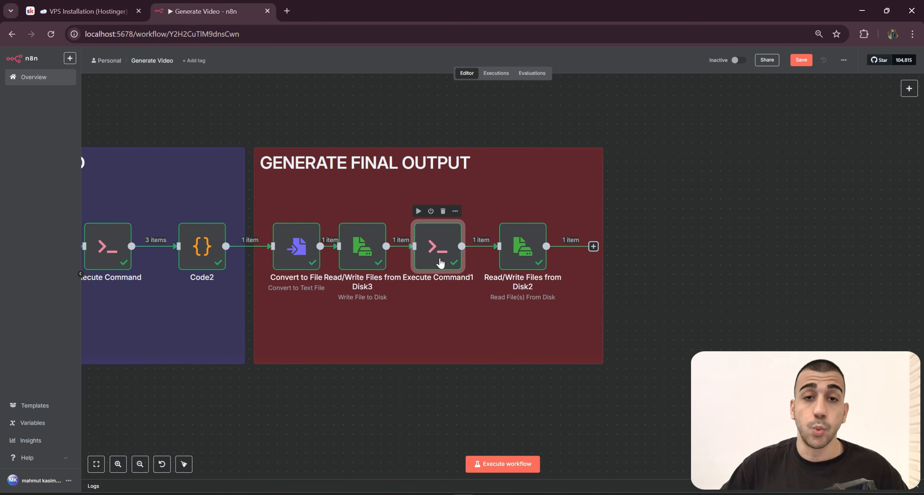
double_click(440, 264)
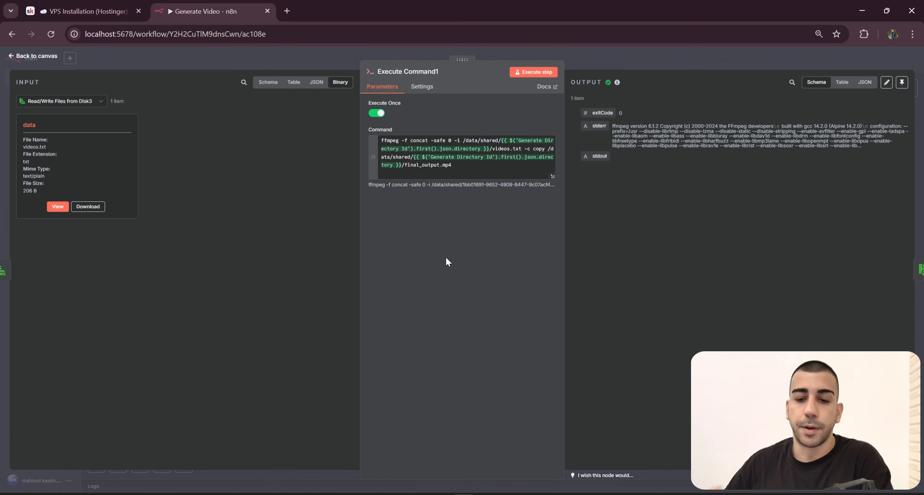
drag(452, 166, 360, 131)
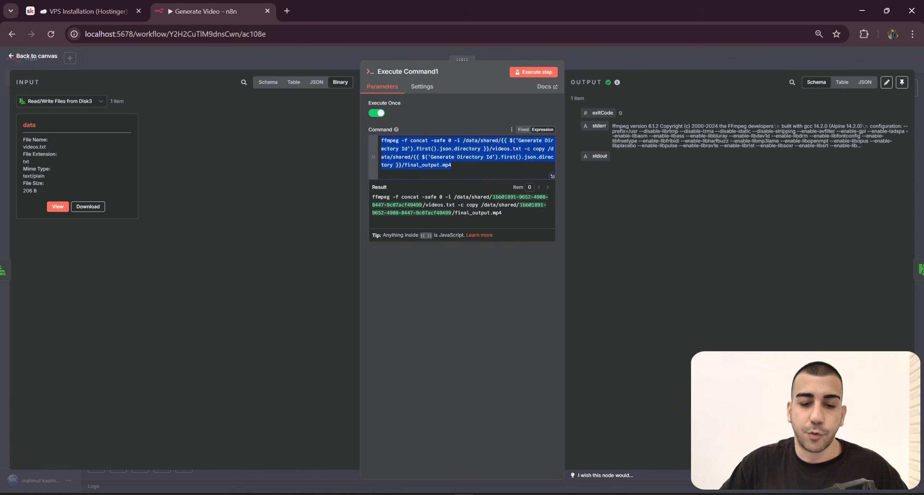
mouse_move(398, 130)
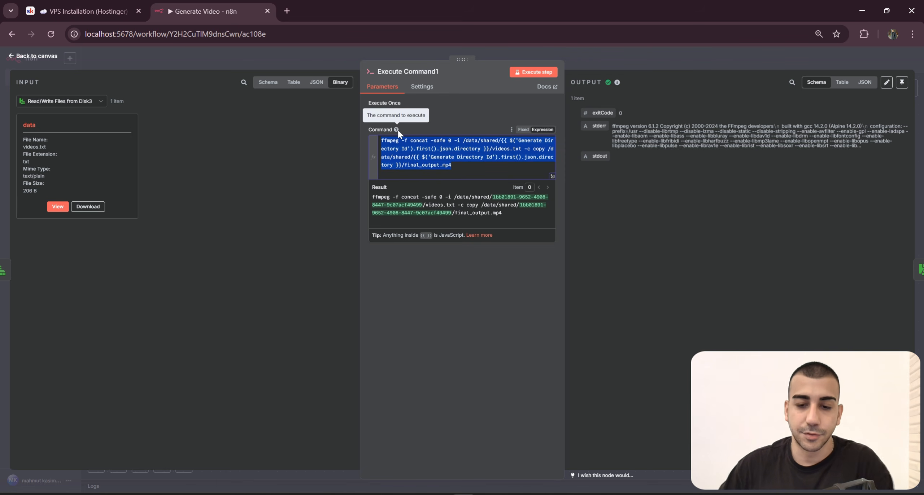
click(618, 63)
- Select the nodes from Code2 through Read/Write Files from Disk3, then reopen Execute Command1 with its command in the expanded expression editor
drag(377, 248, 157, 191)
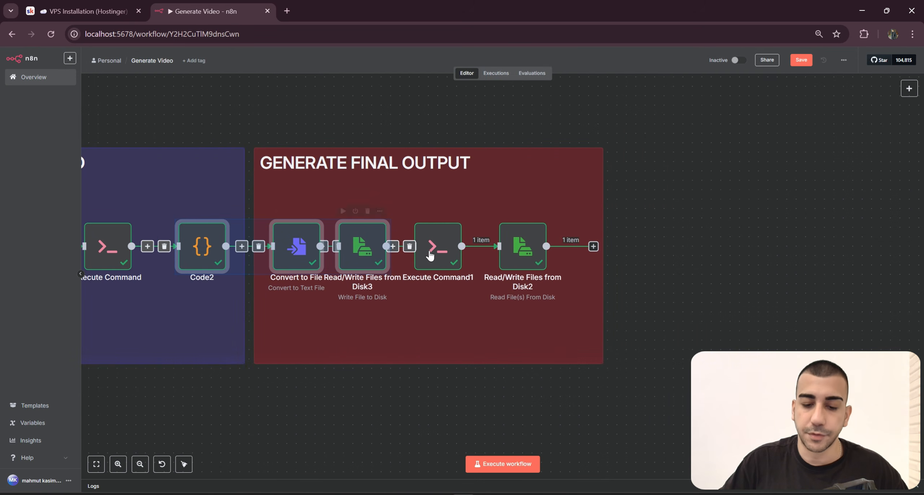
double_click(442, 260)
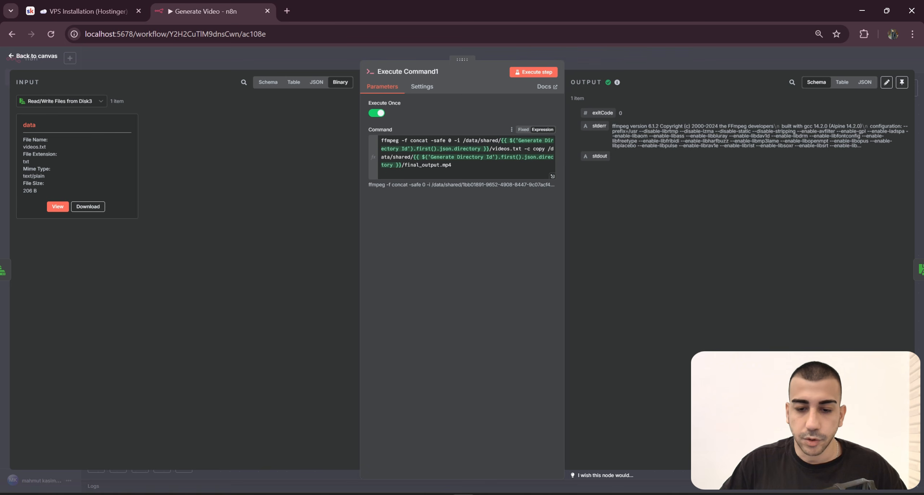
click(552, 178)
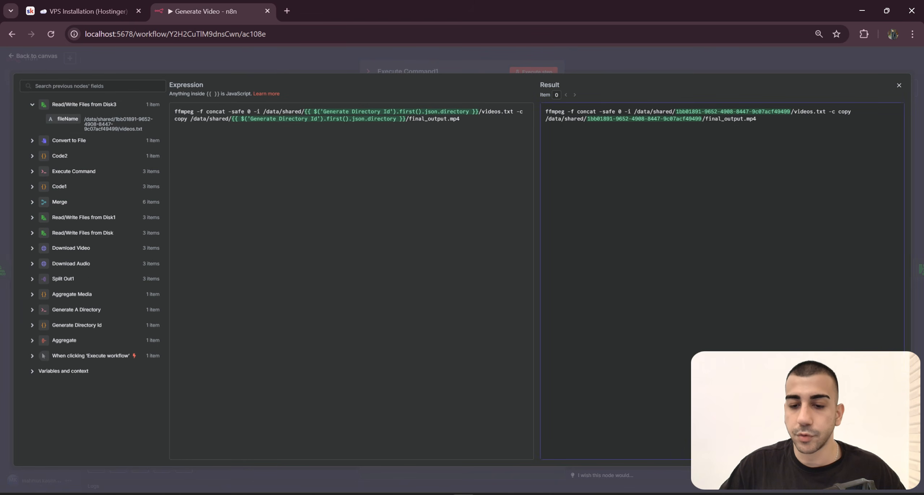
- In the resolved command, highlight concat, the opening ffmpeg options, the videos.txt input and the output directory path
double_click(586, 112)
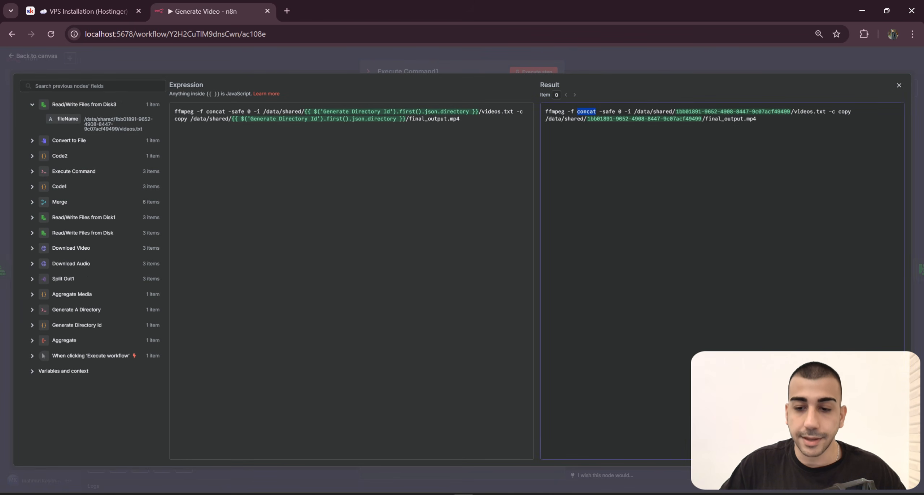
drag(632, 112, 546, 112)
drag(794, 112, 825, 112)
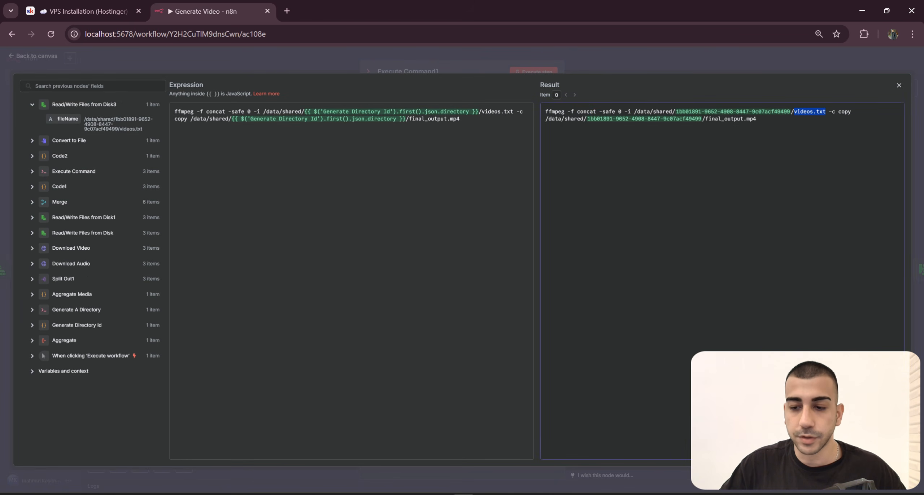
mouse_move(546, 119)
mouse_down()
mouse_move(756, 119)
mouse_move(546, 119)
mouse_up()
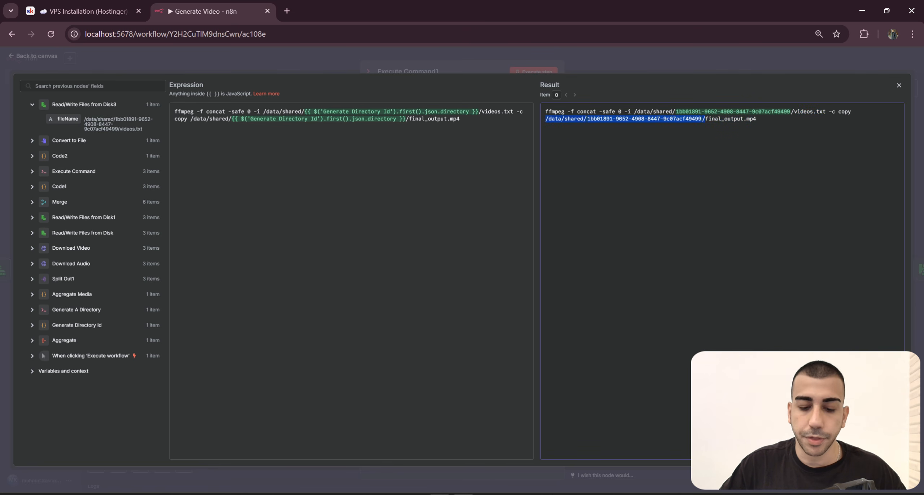
- Switch to the shared output folder in File Explorer and play the final_output video in Media Player
click(440, 494)
drag(340, 243, 304, 171)
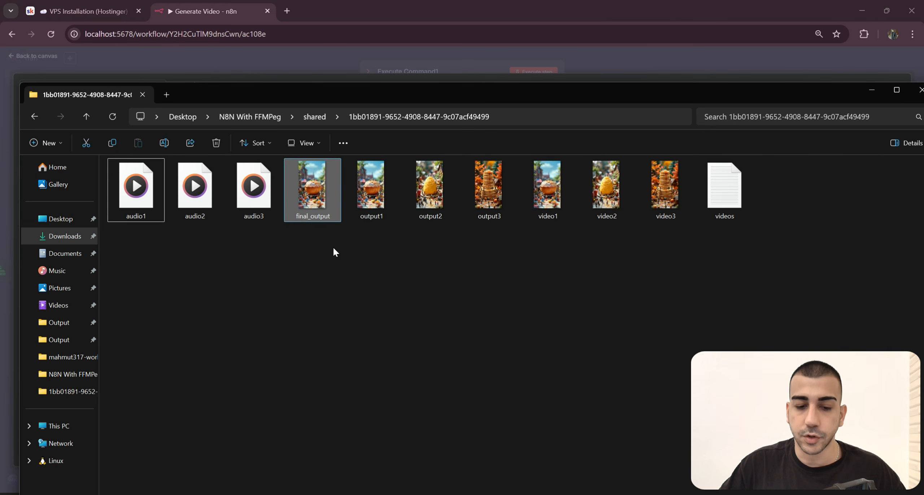
double_click(317, 196)
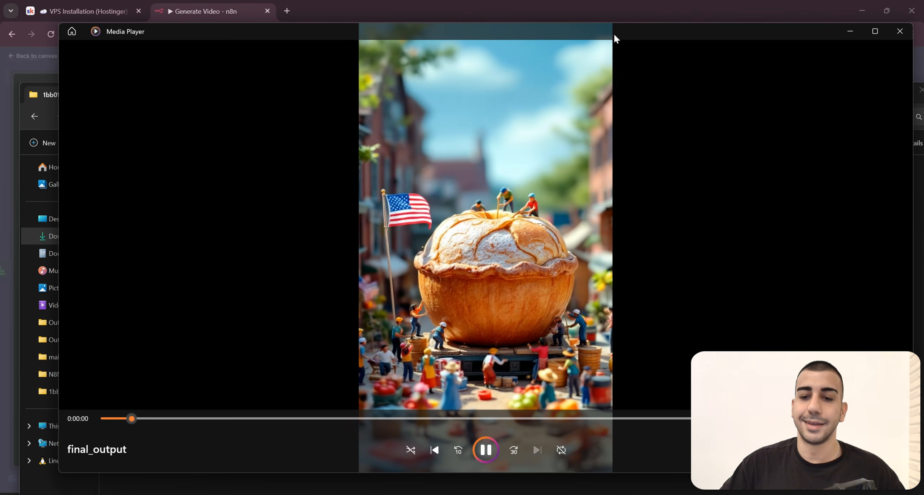
drag(614, 36, 612, 0)
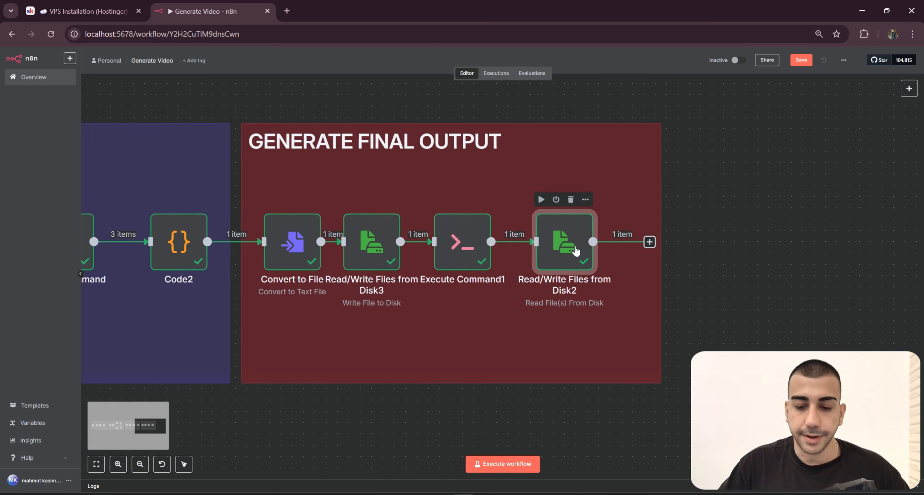
- Open the Read/Write Files from Disk2 node, view its operation choices, highlight final_output.mp4 in the file selector, and close the node
double_click(571, 249)
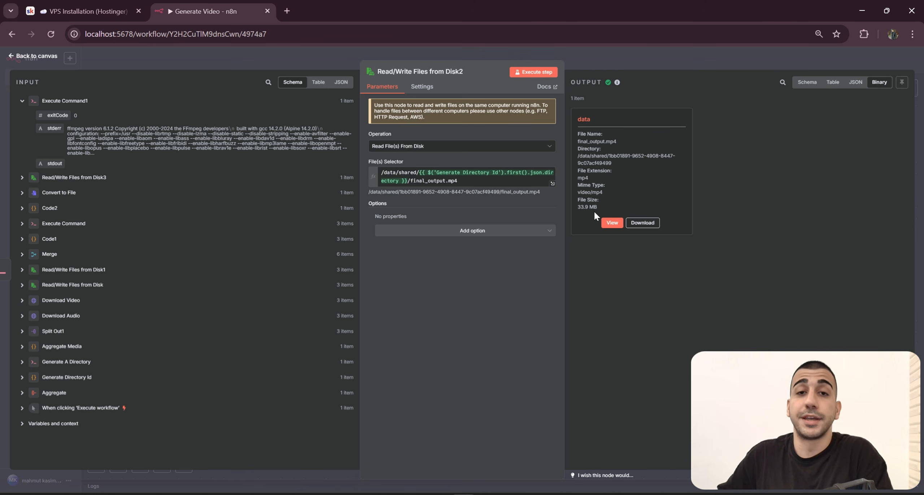
click(549, 145)
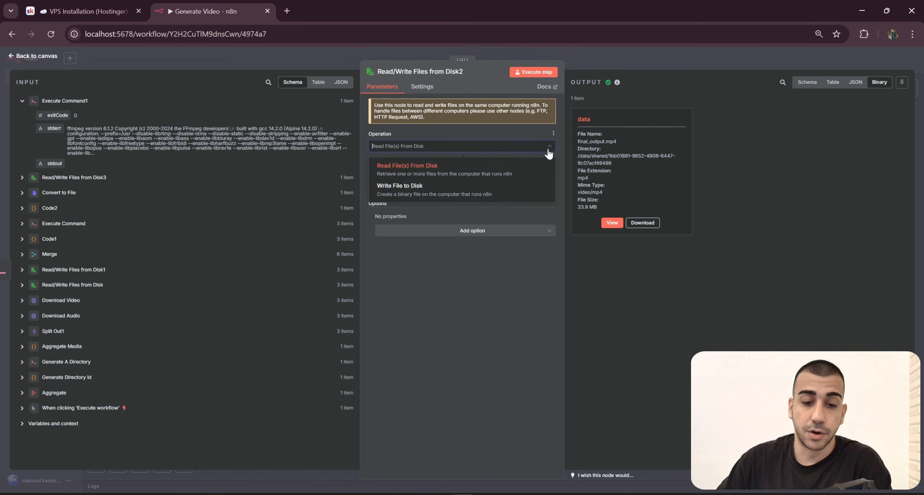
click(454, 172)
drag(382, 173, 408, 181)
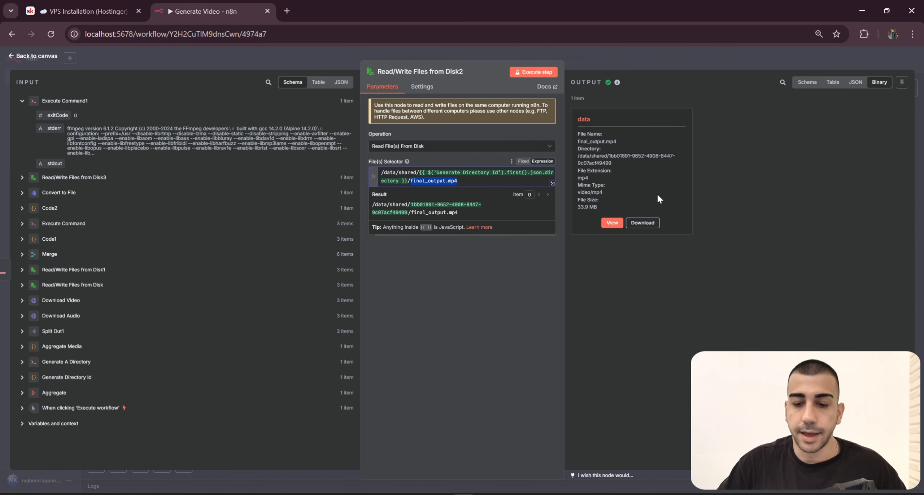
click(681, 61)
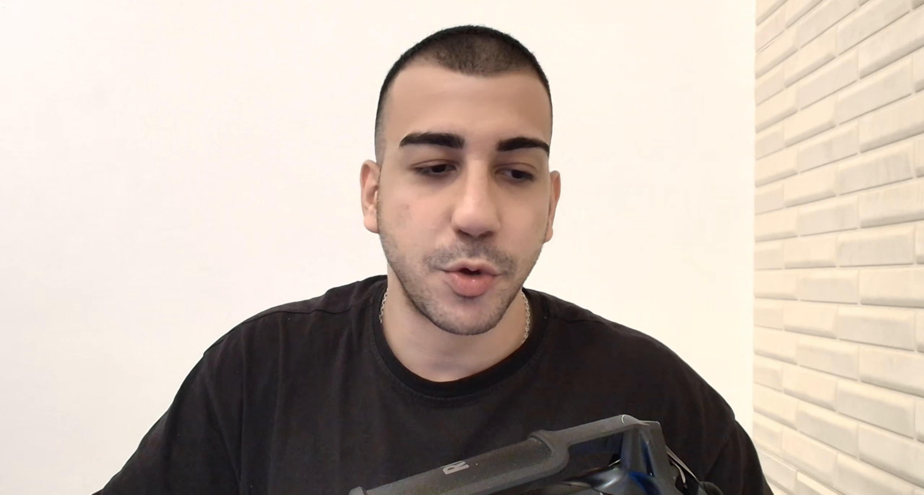